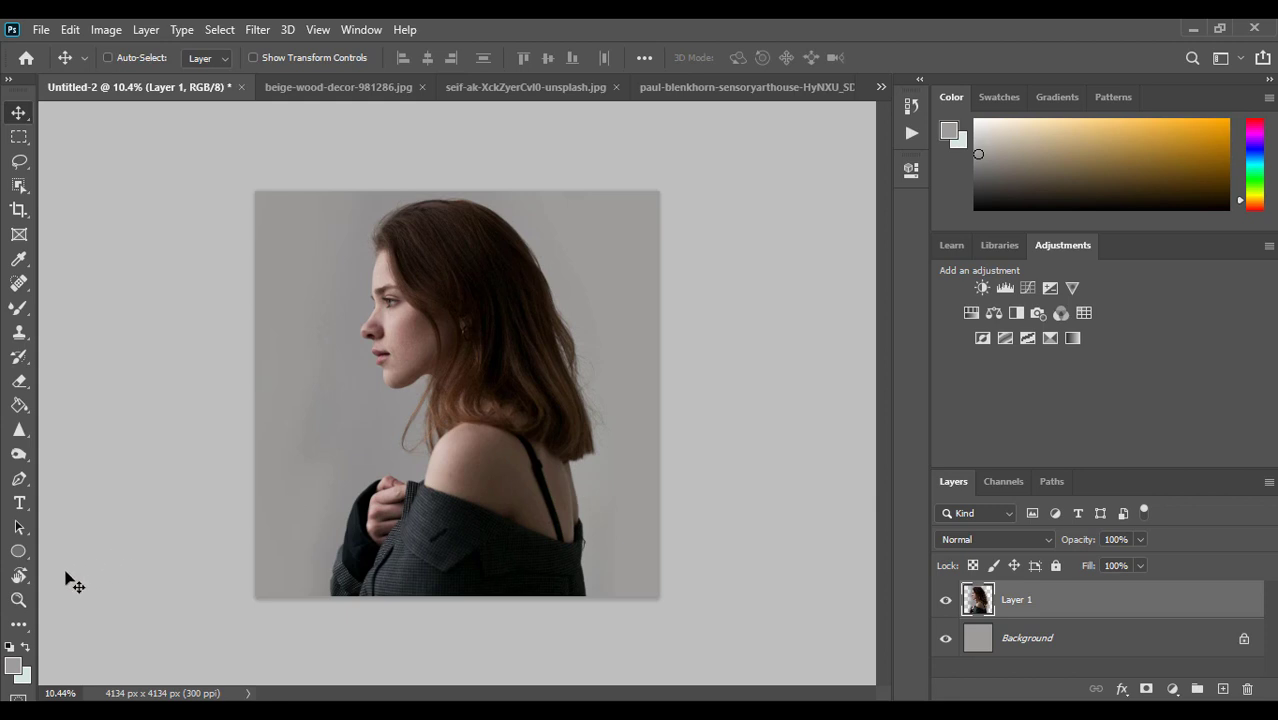
Add an empty Layer 2 above the portrait and select the Mixer Brush Tool
click(27, 600)
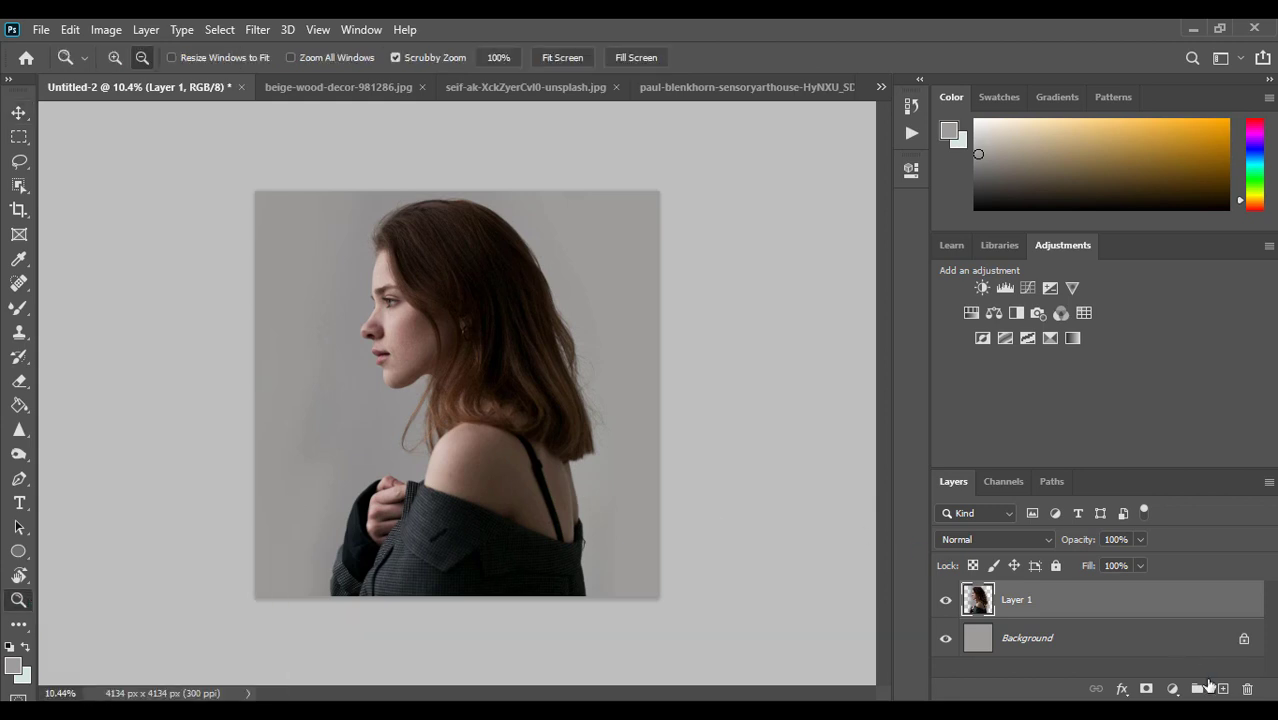
click(1221, 688)
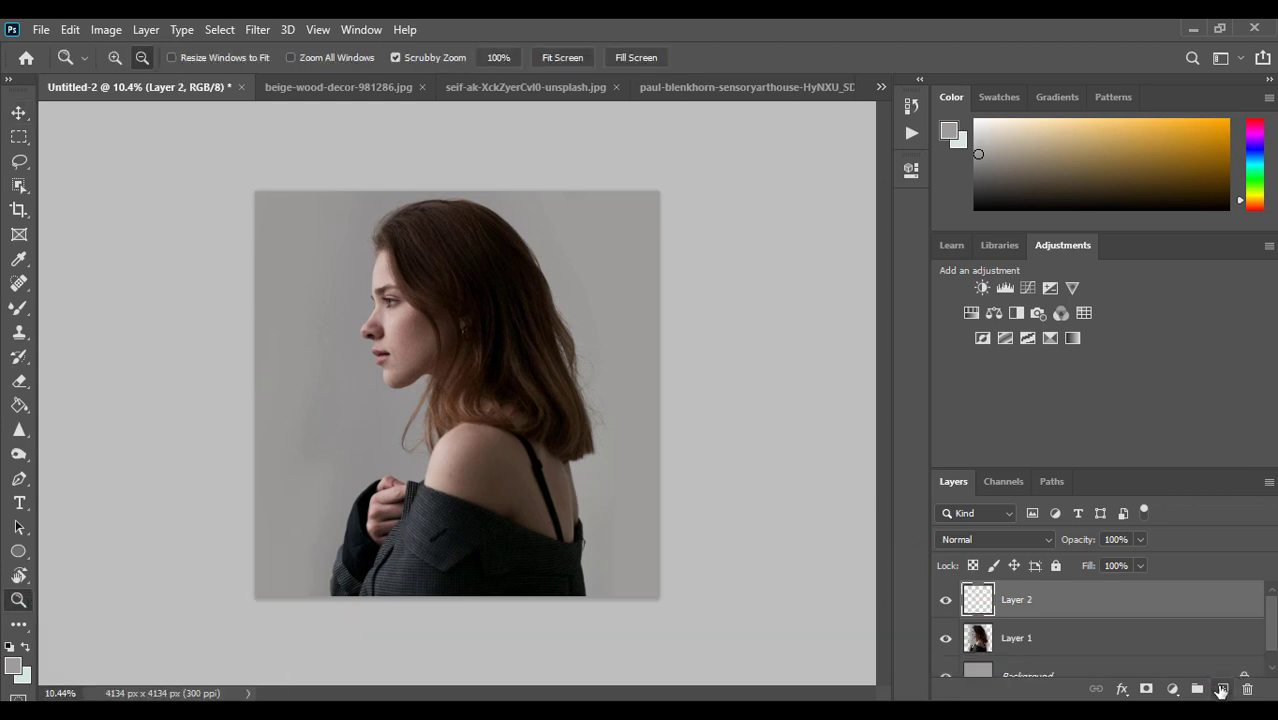
click(28, 313)
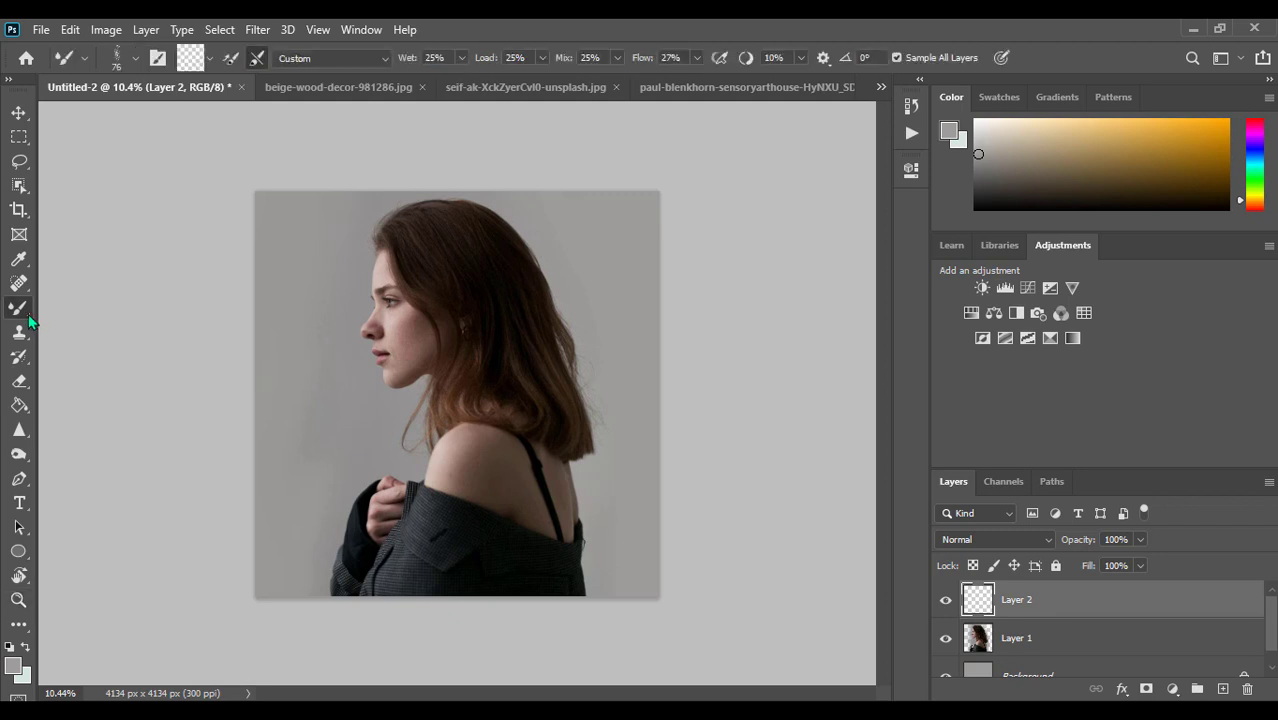
right_click(28, 314)
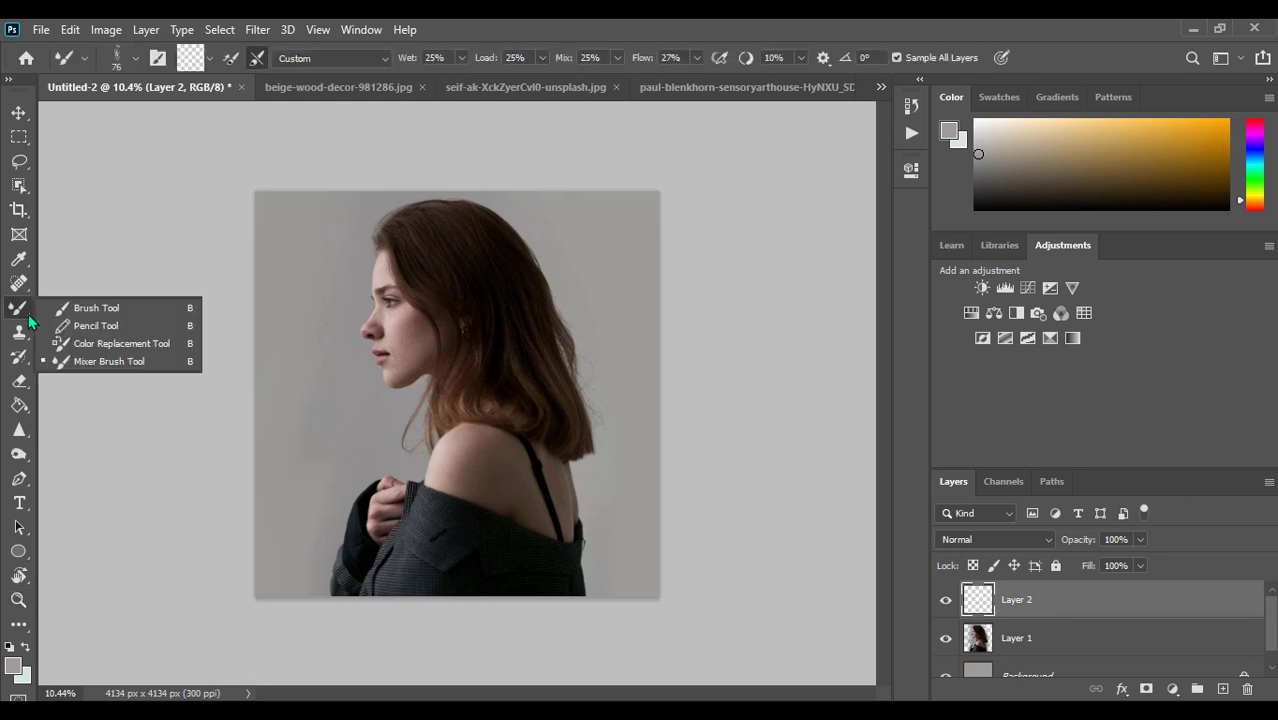
click(108, 364)
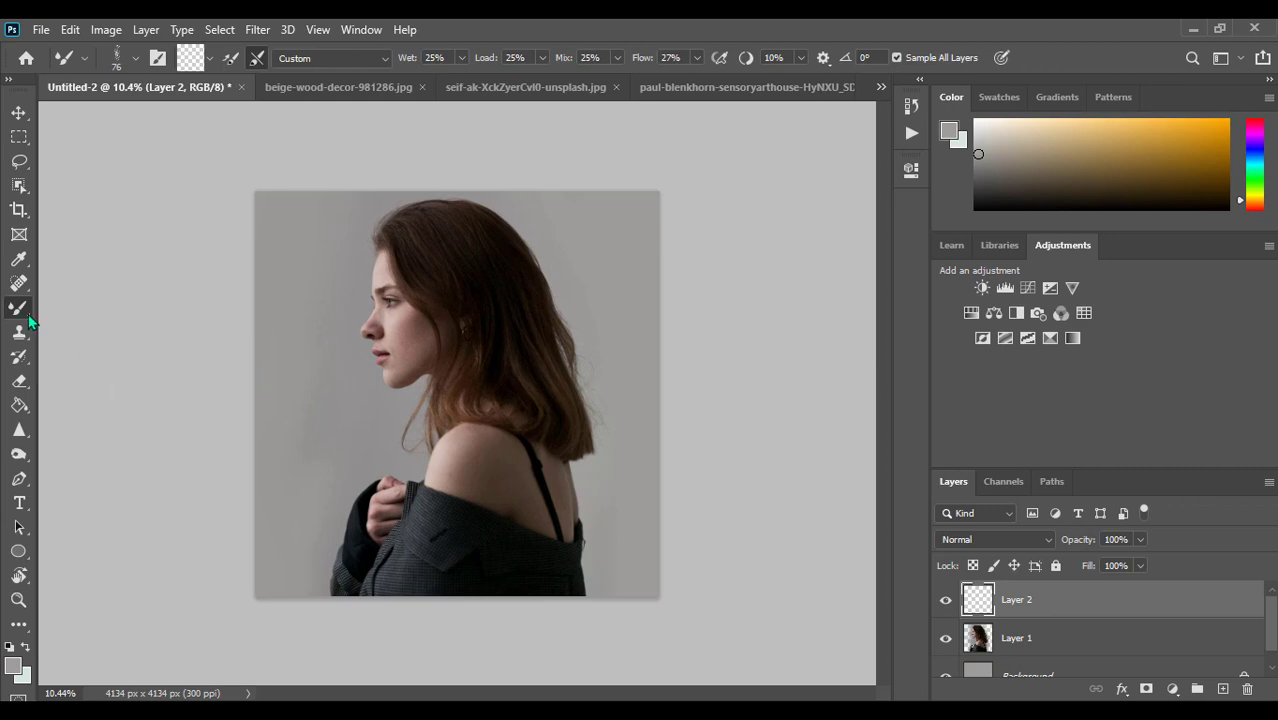
Frame the hair and shoulder, then load the Sampled Brush 10 2 preset at 93 px
double_click(18, 599)
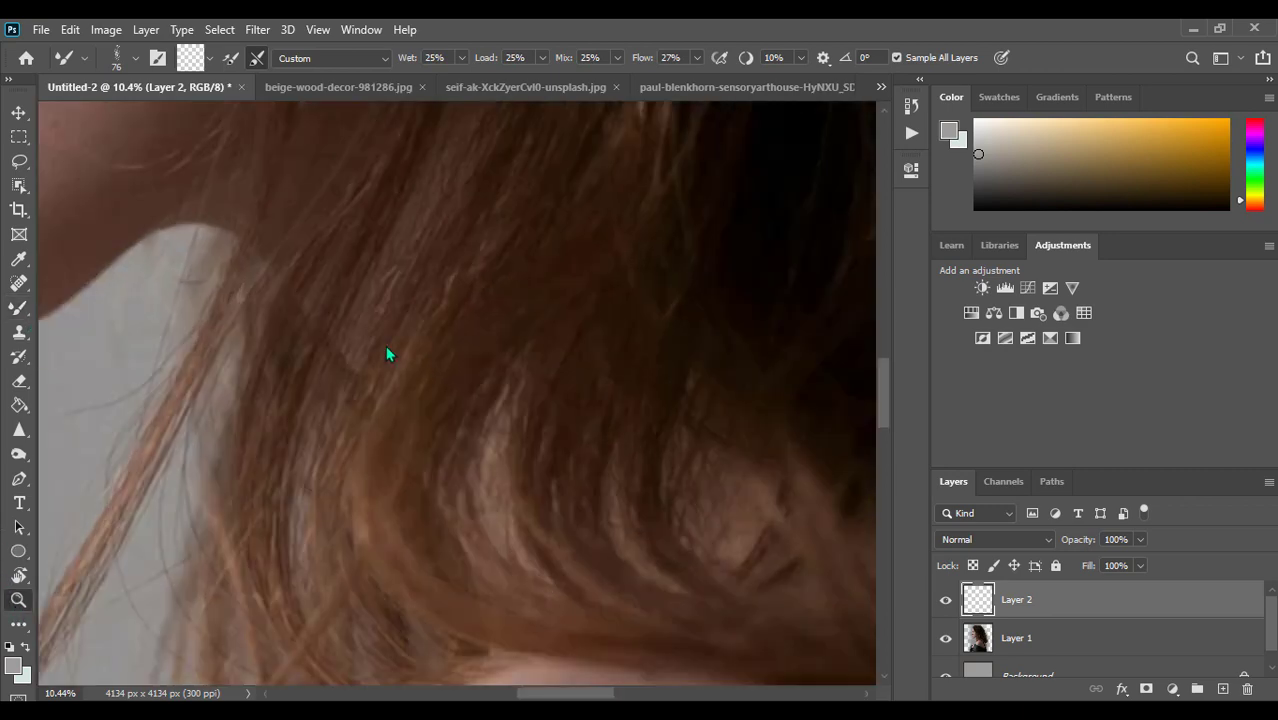
drag(252, 160, 163, 171)
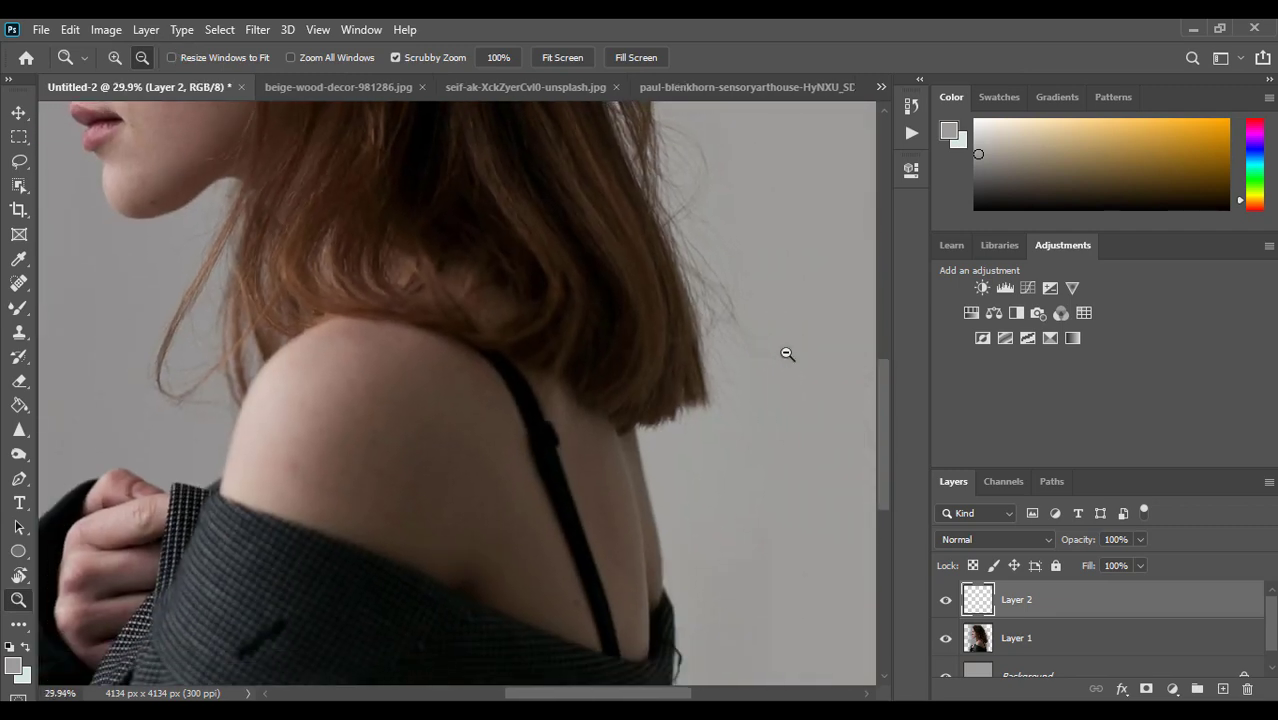
drag(885, 393, 866, 268)
drag(592, 694, 551, 695)
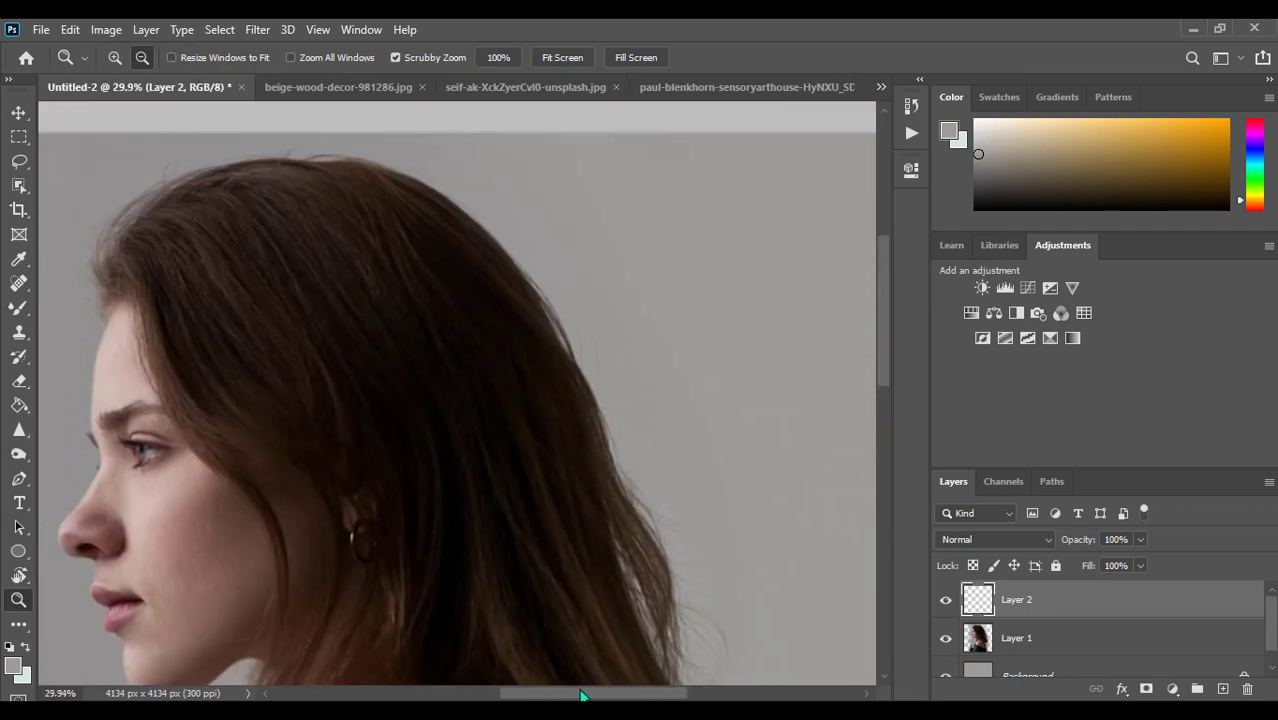
click(18, 307)
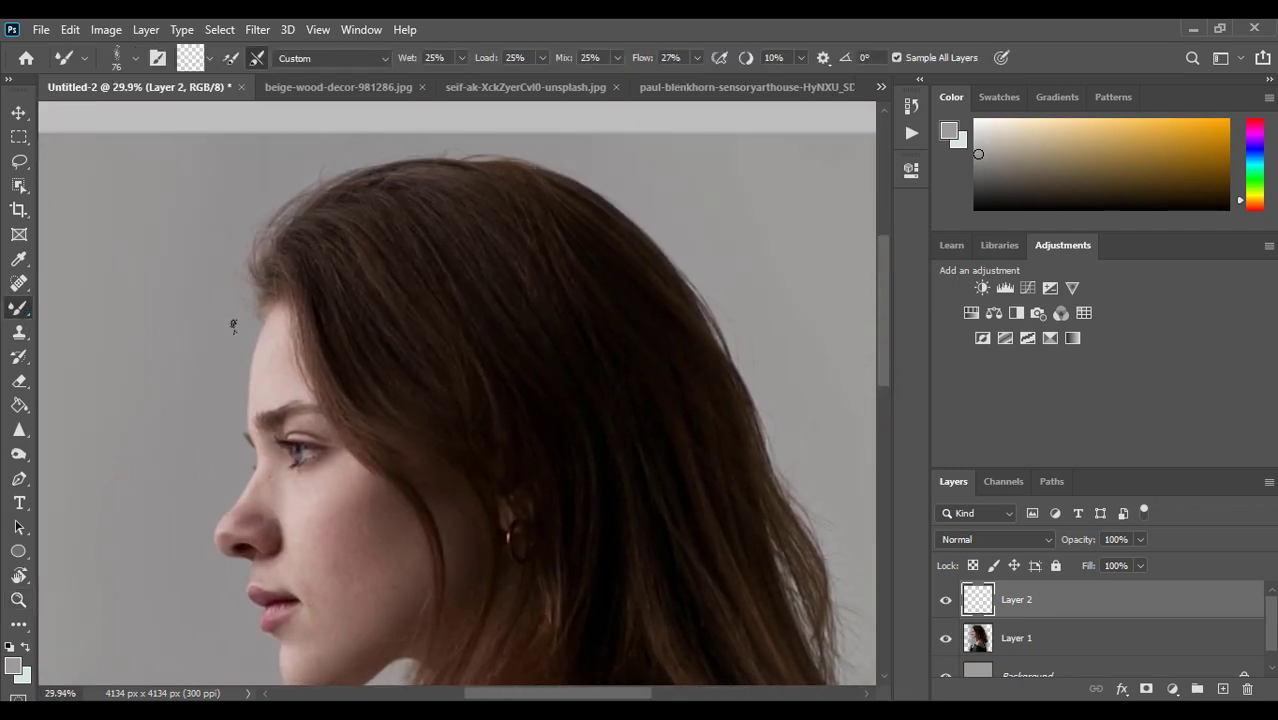
right_click(266, 323)
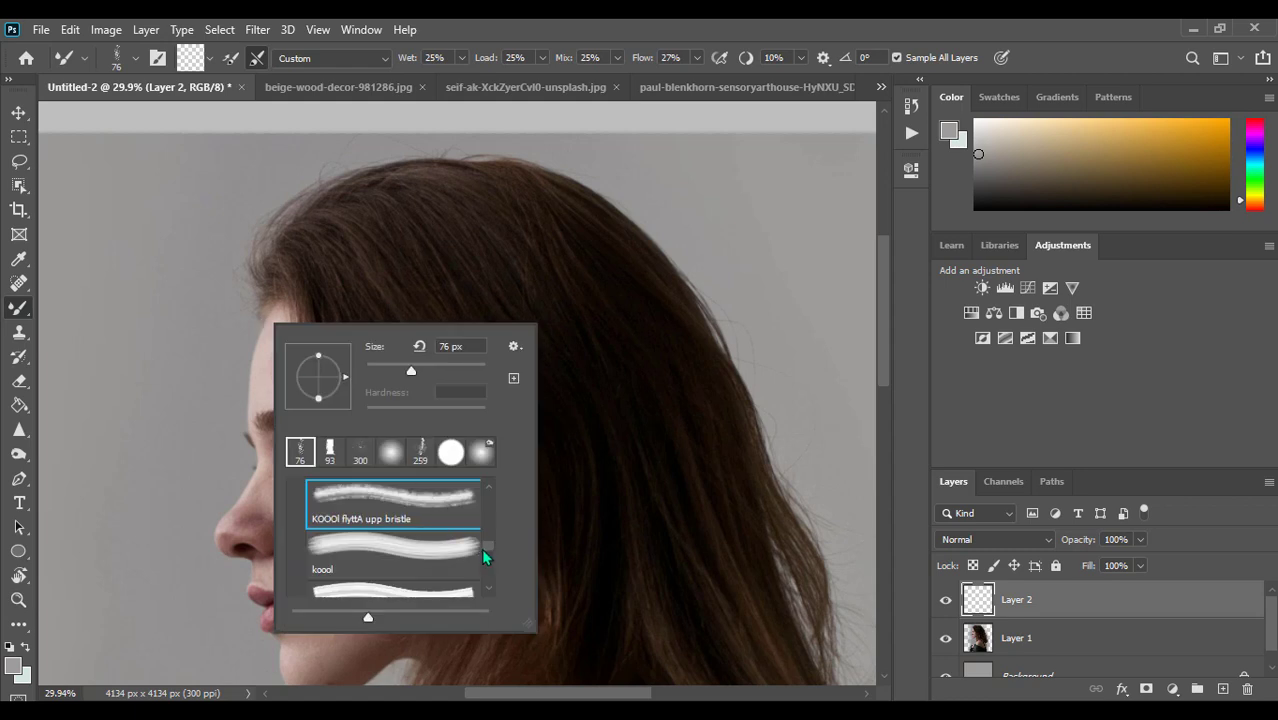
drag(487, 548, 489, 547)
scroll(488, 548, down, 2)
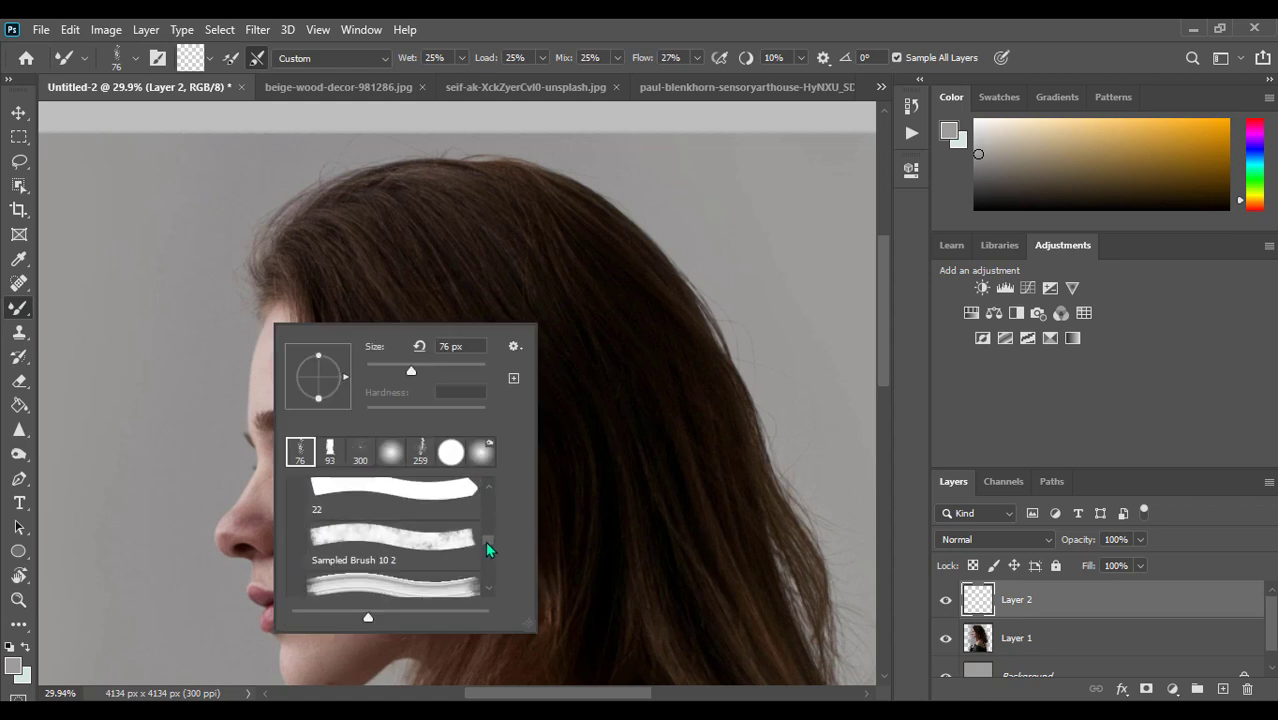
click(435, 543)
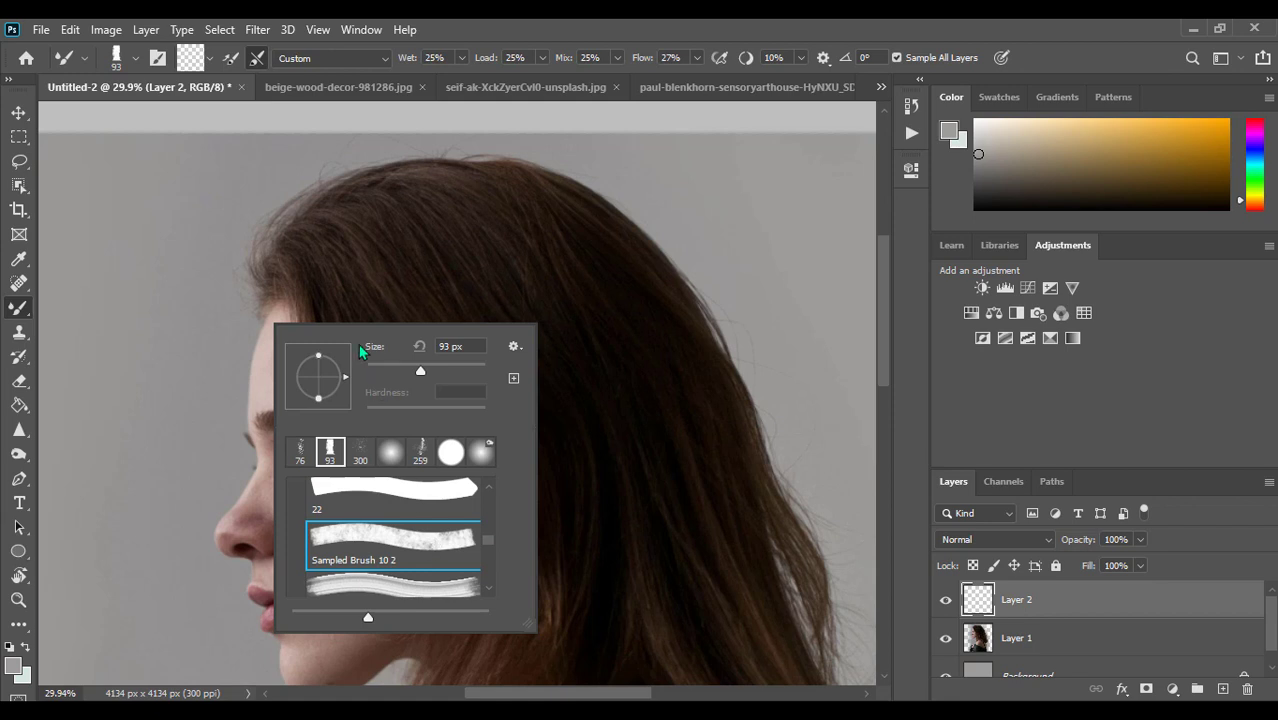
click(333, 293)
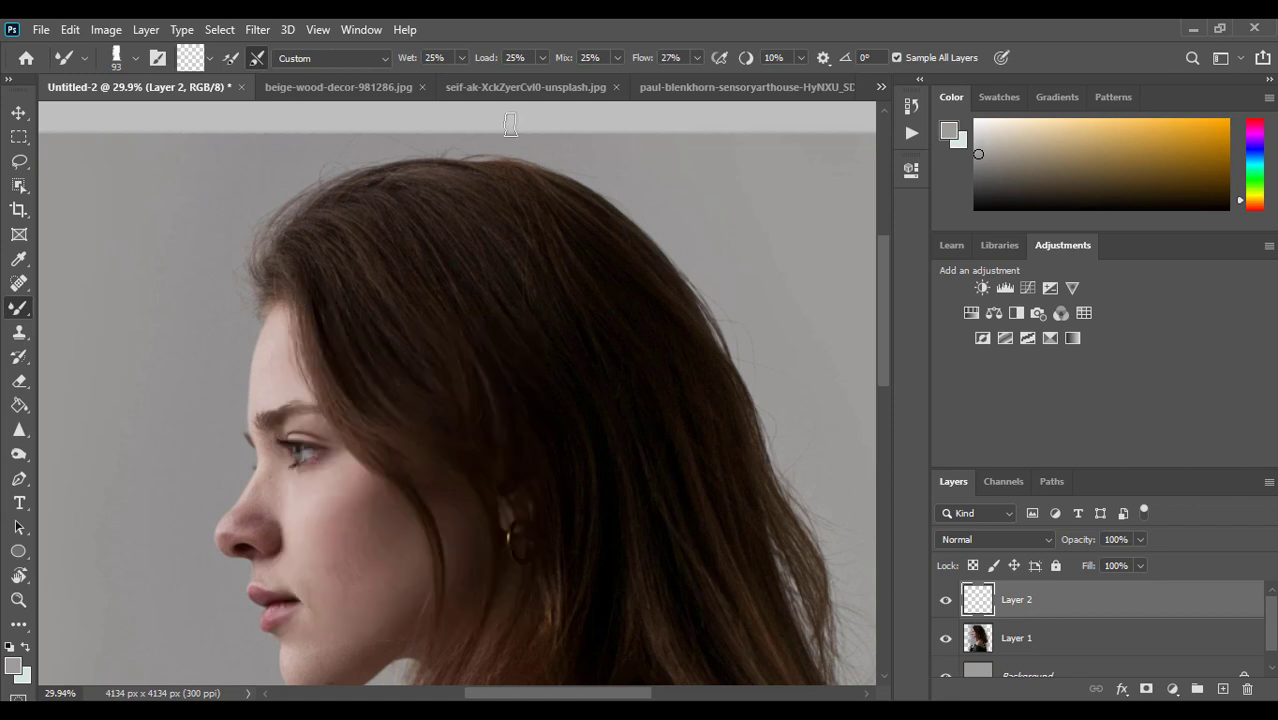
Lower the mixer brush Flow to 24%
click(421, 57)
click(697, 57)
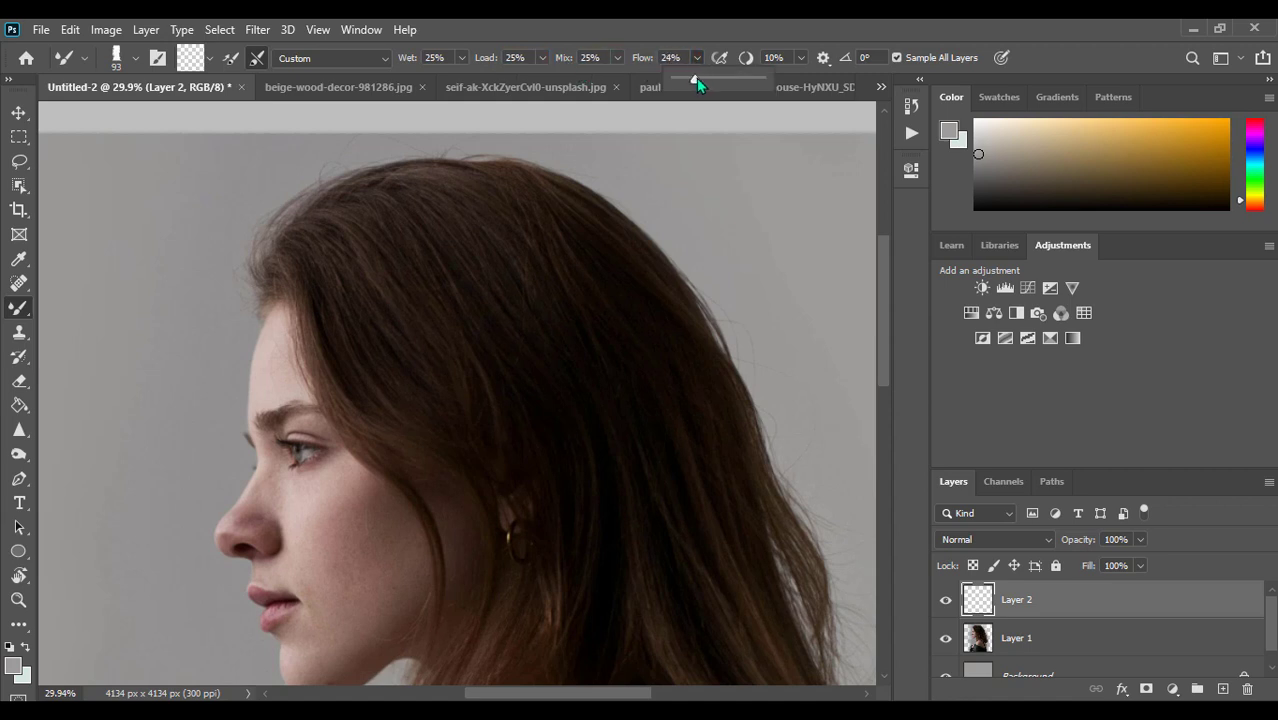
click(278, 252)
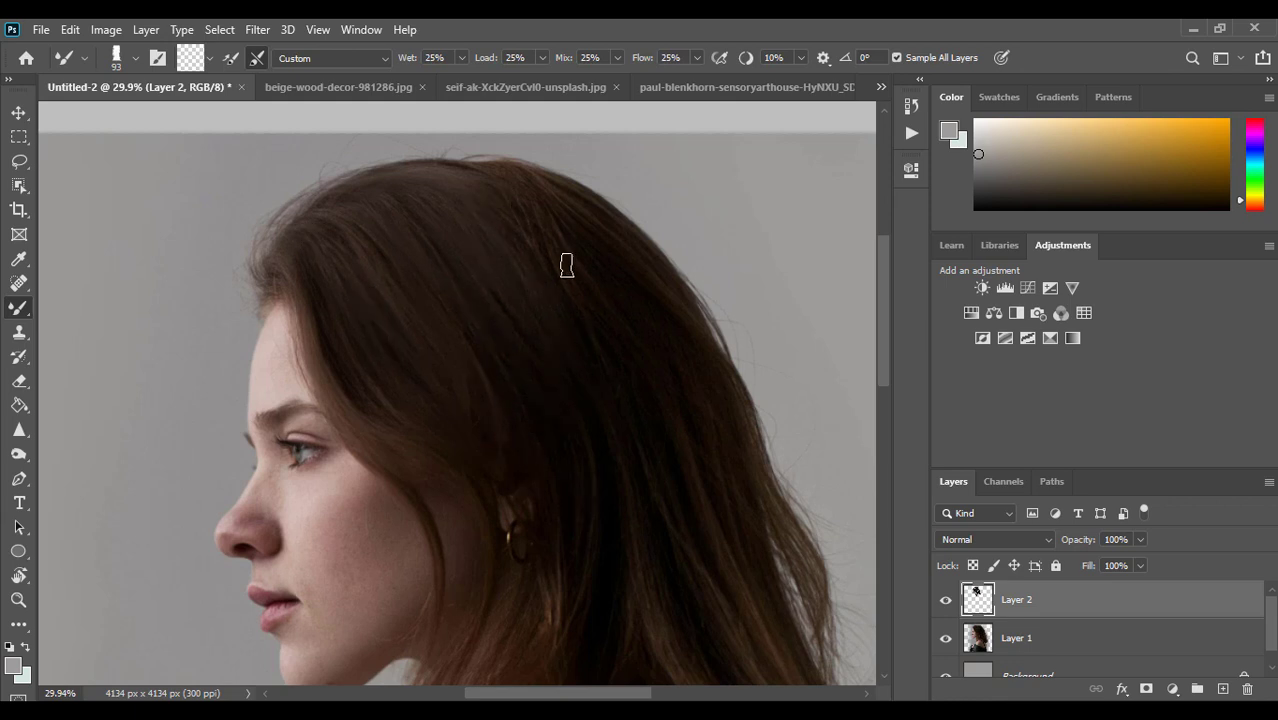
Smear the hair along the top of the head with mixer-brush strokes on Layer 2
drag(494, 158, 598, 246)
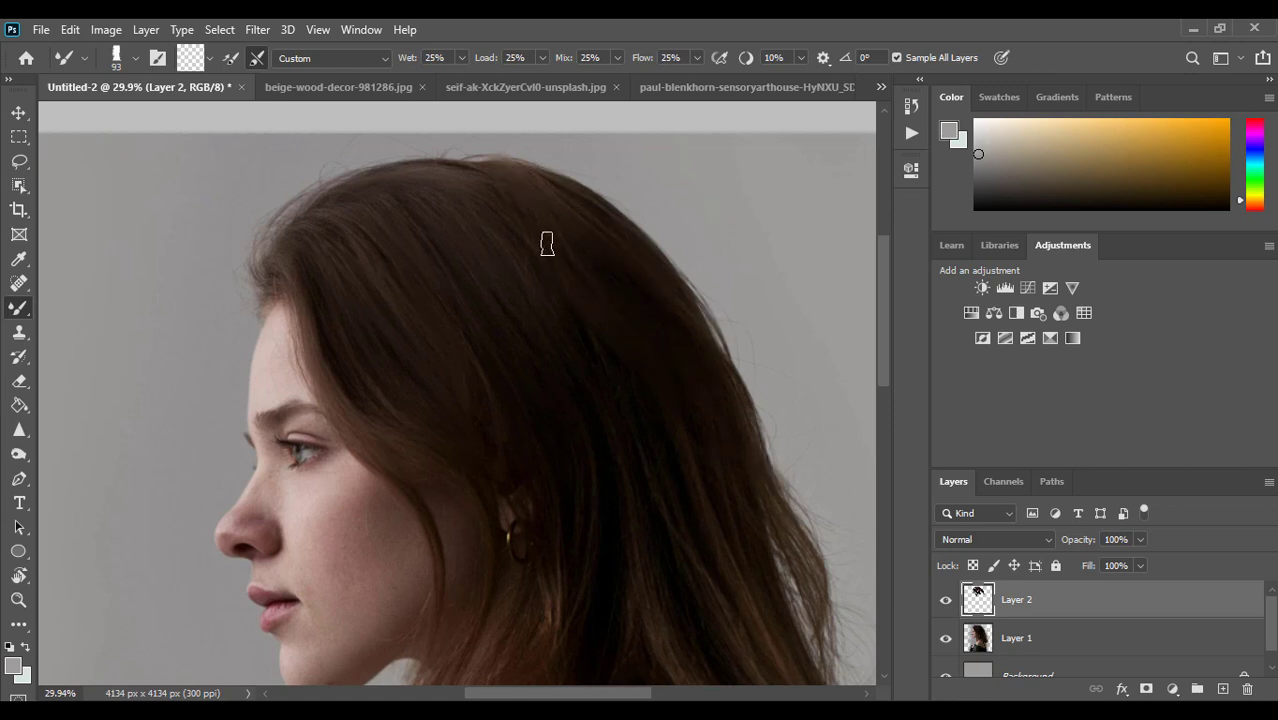
scroll(621, 338, down, 2)
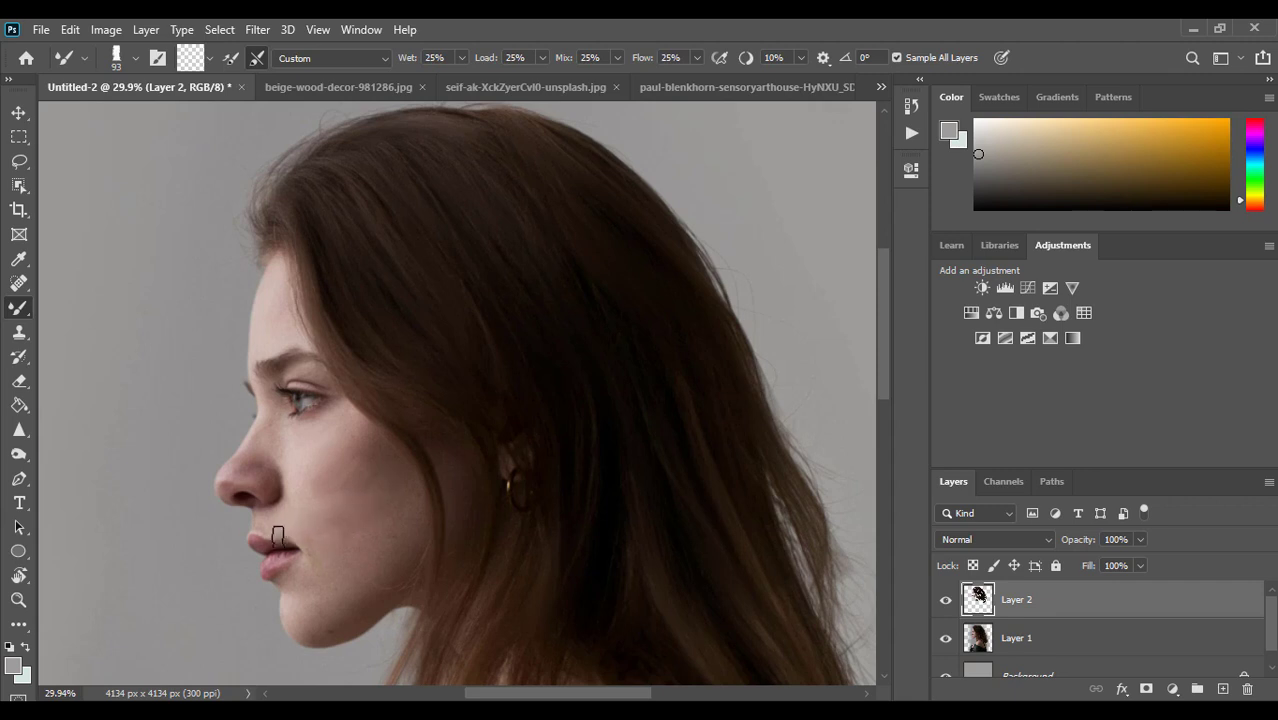
Load the Plastic Wrap - Light 90 pixels1 preset at 125 px and move the view to the shoulder
right_click(329, 565)
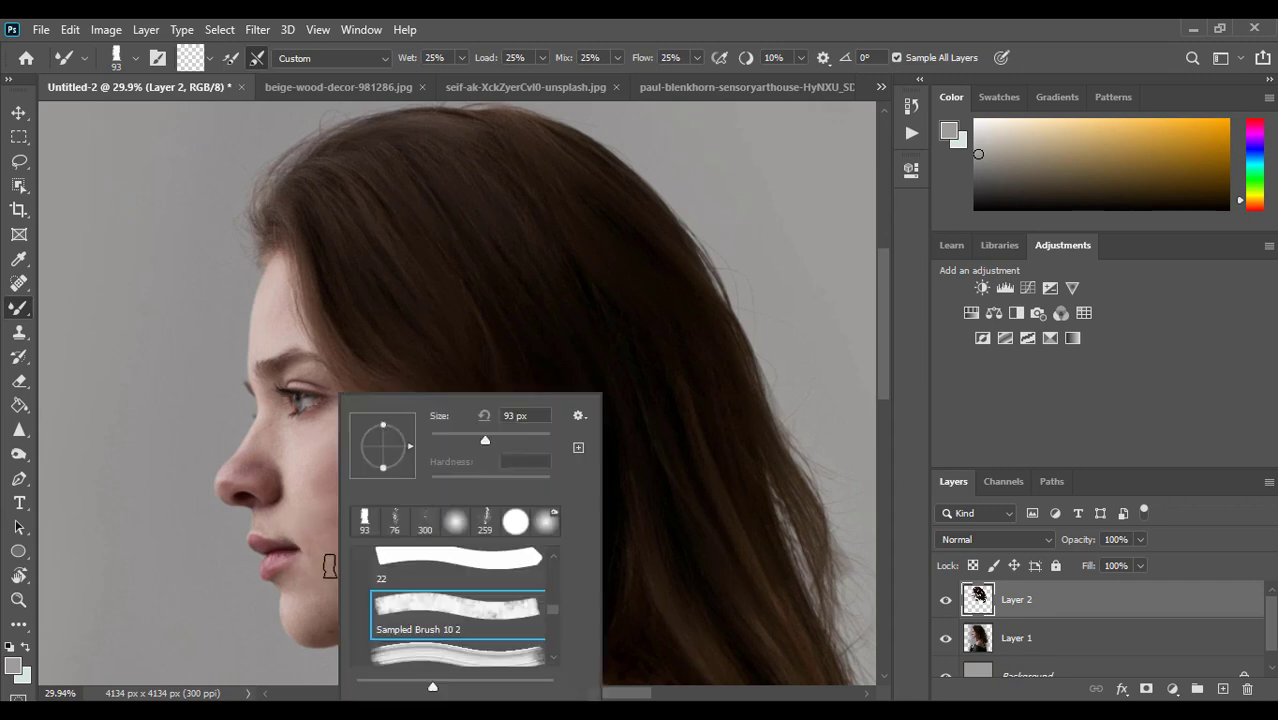
click(522, 655)
click(310, 528)
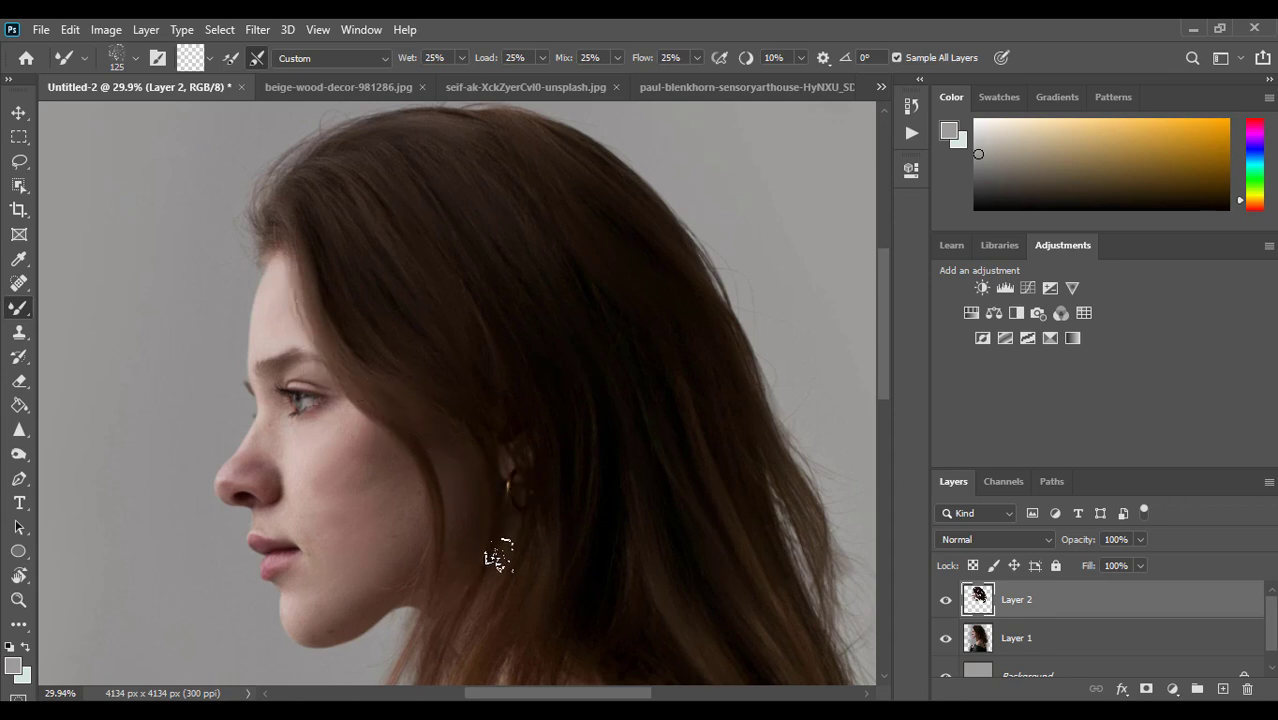
drag(882, 385, 851, 486)
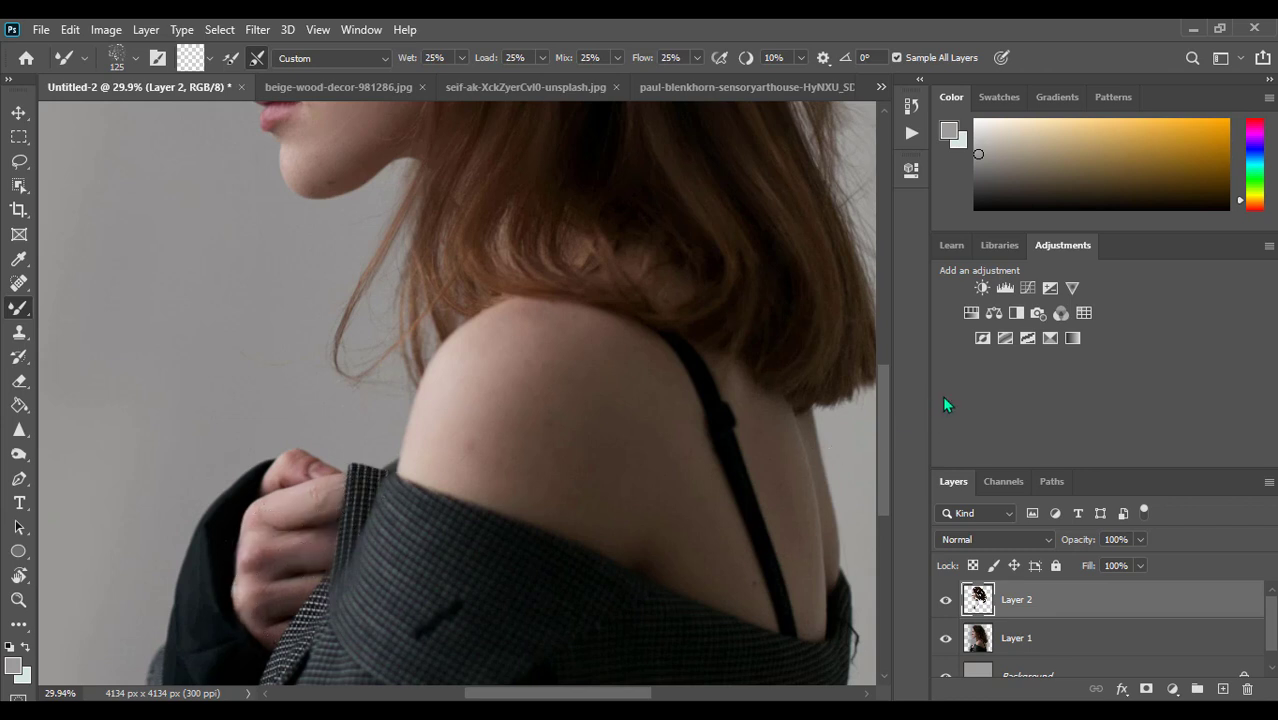
Return to Sampled Brush 10 2 at 259 px with Mix raised to 43%
scroll(884, 444, down, 5)
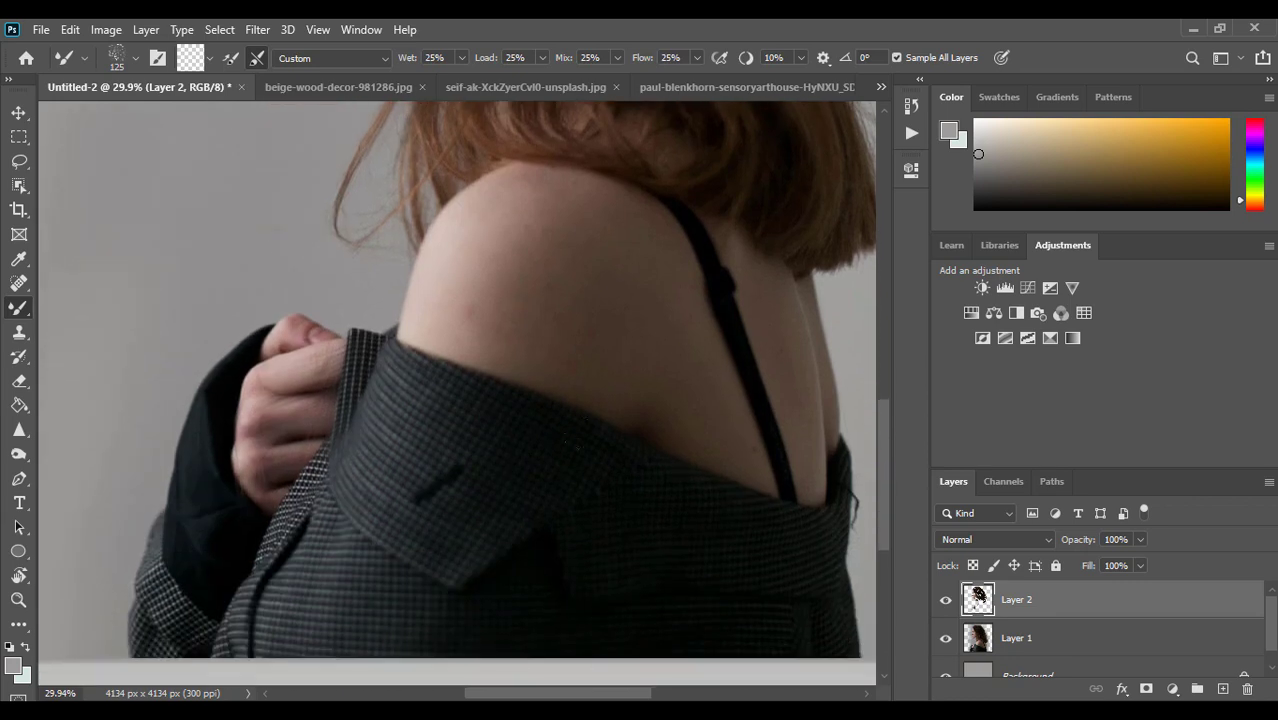
right_click(515, 445)
click(692, 594)
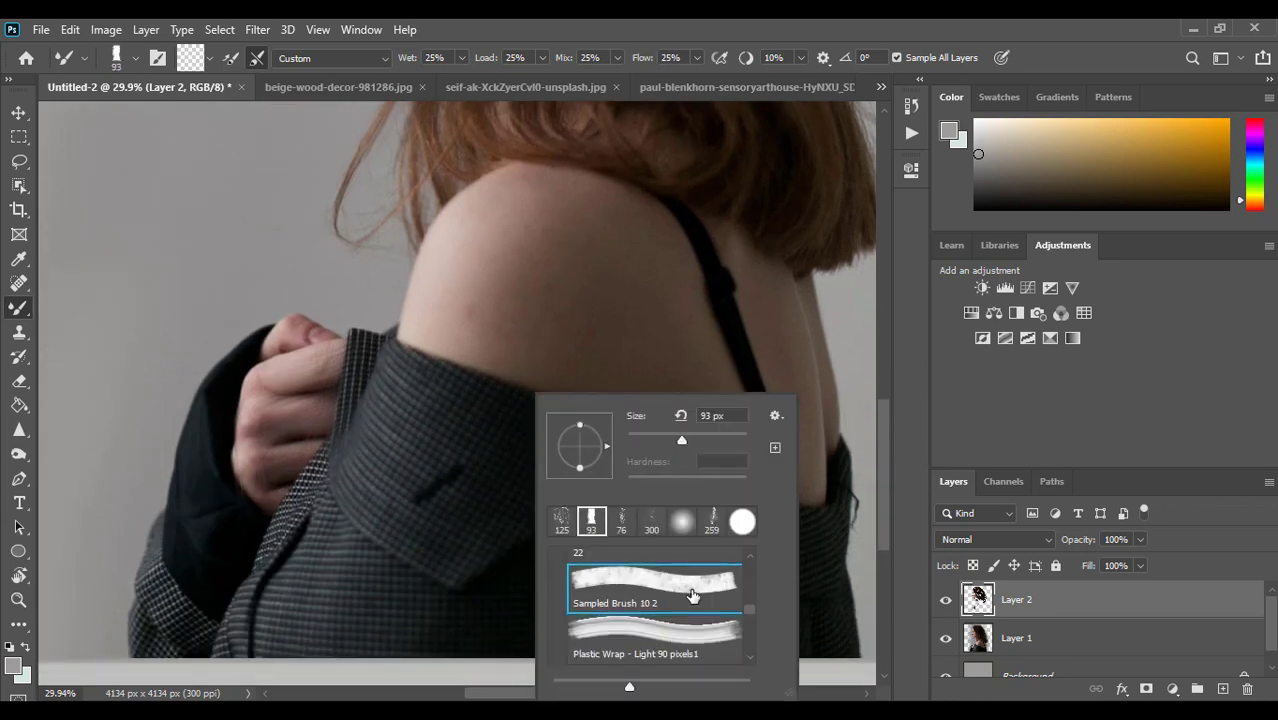
click(721, 440)
click(619, 60)
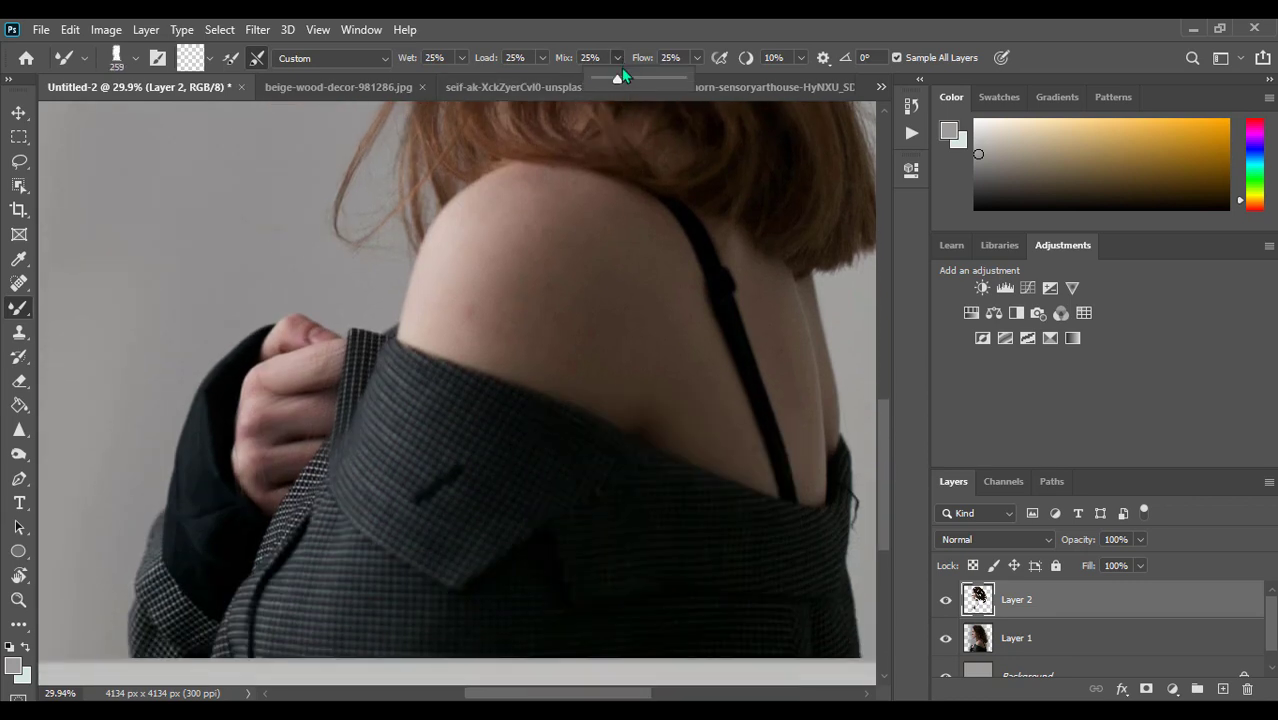
click(439, 430)
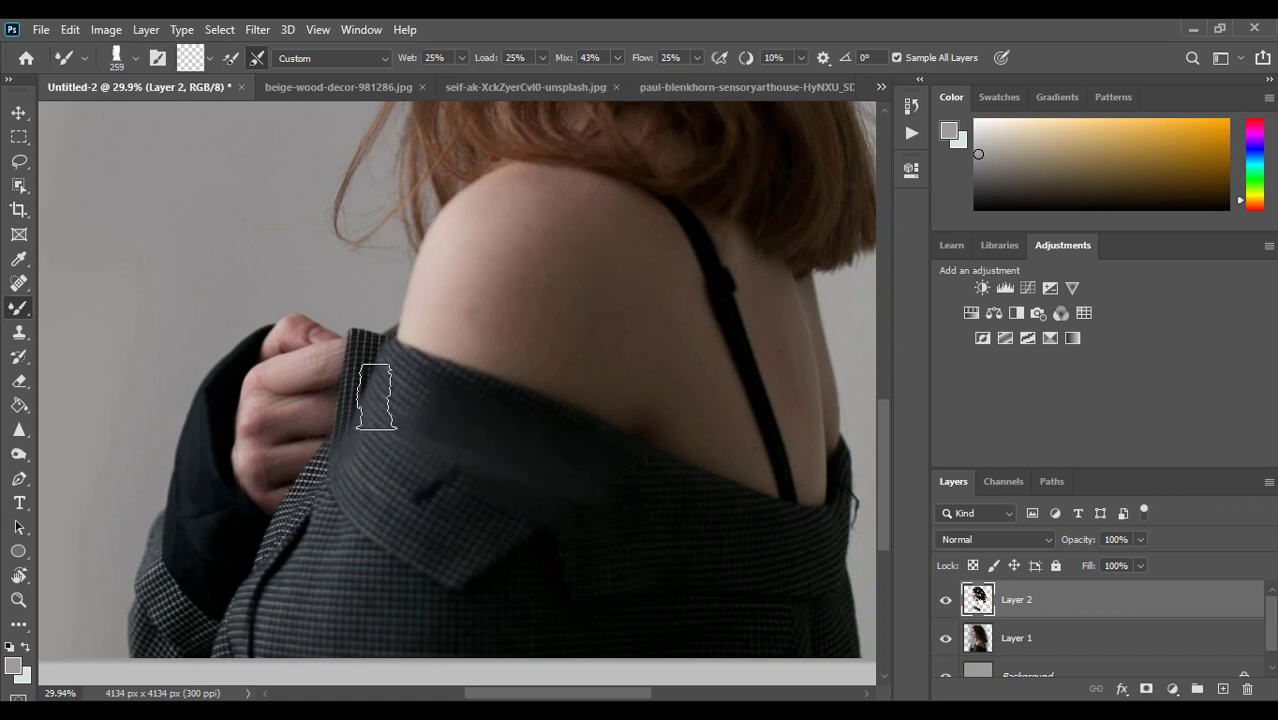
Smear the jacket collar, lapel and lower jacket, then zoom out to 12.5%
drag(385, 458, 408, 523)
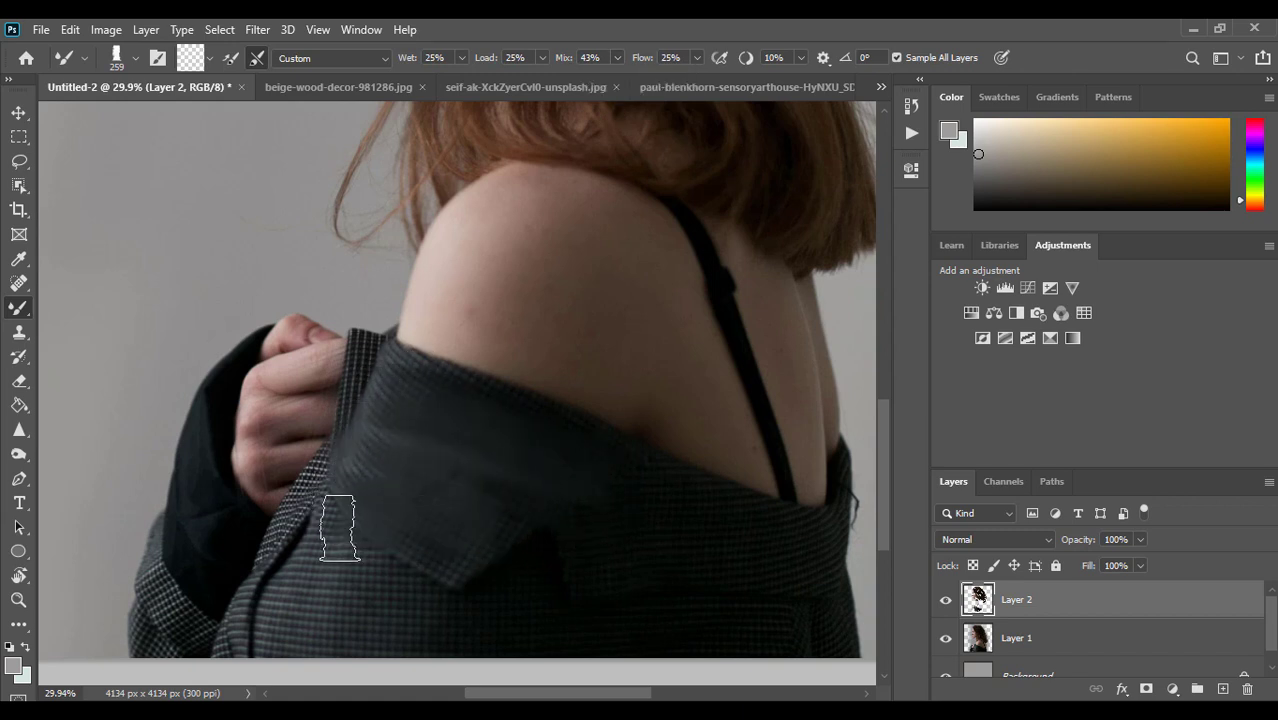
mouse_move(242, 612)
mouse_down()
mouse_move(203, 582)
mouse_move(420, 675)
mouse_up()
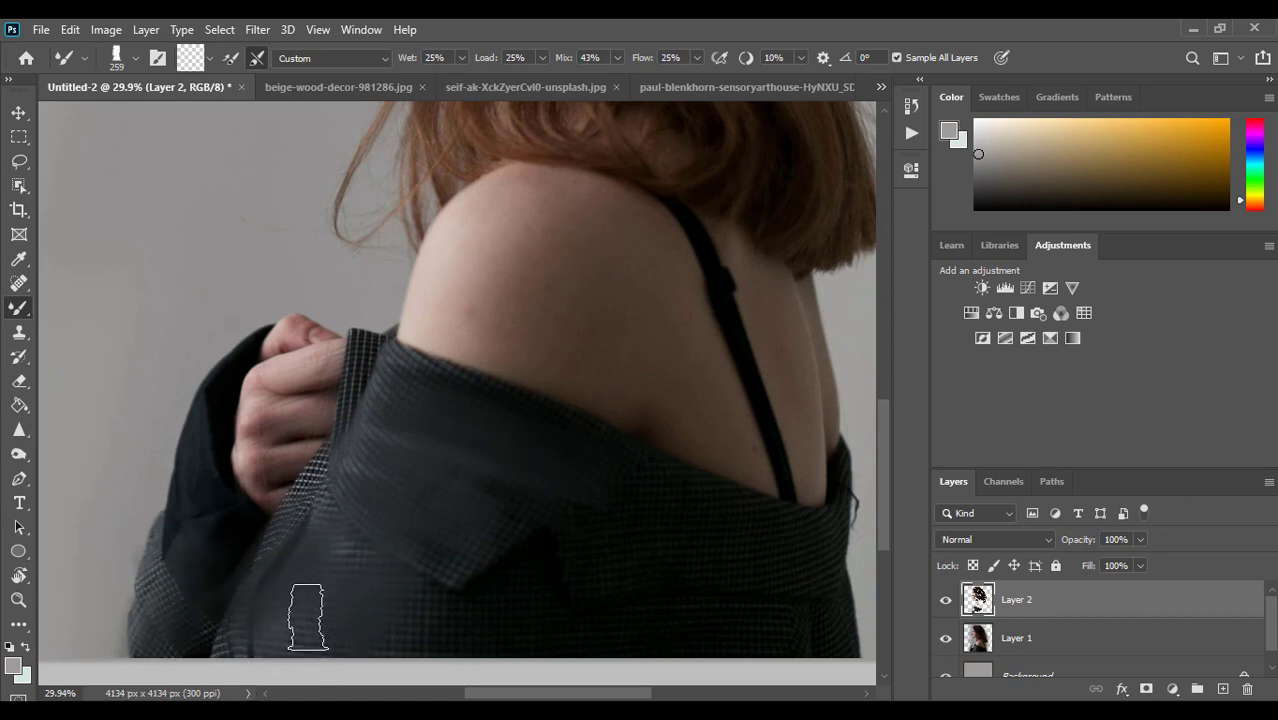
mouse_move(766, 577)
mouse_down()
mouse_move(796, 548)
mouse_move(733, 653)
mouse_up()
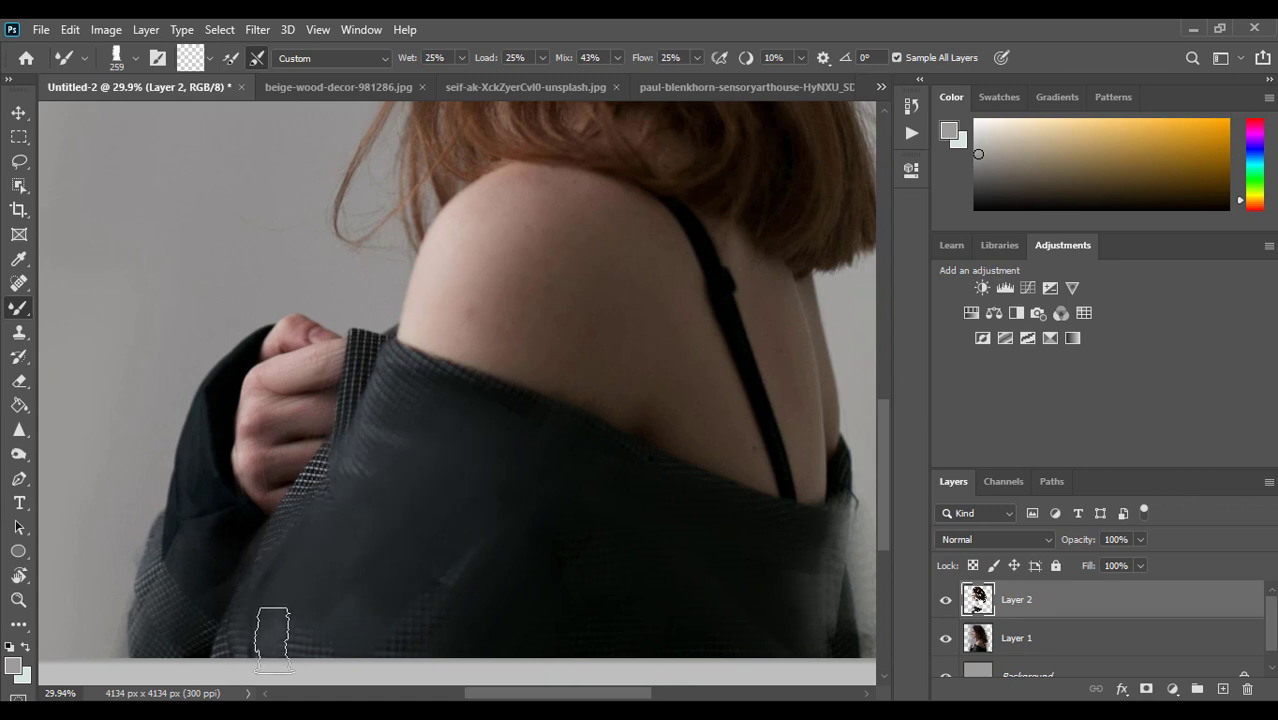
drag(348, 486, 298, 527)
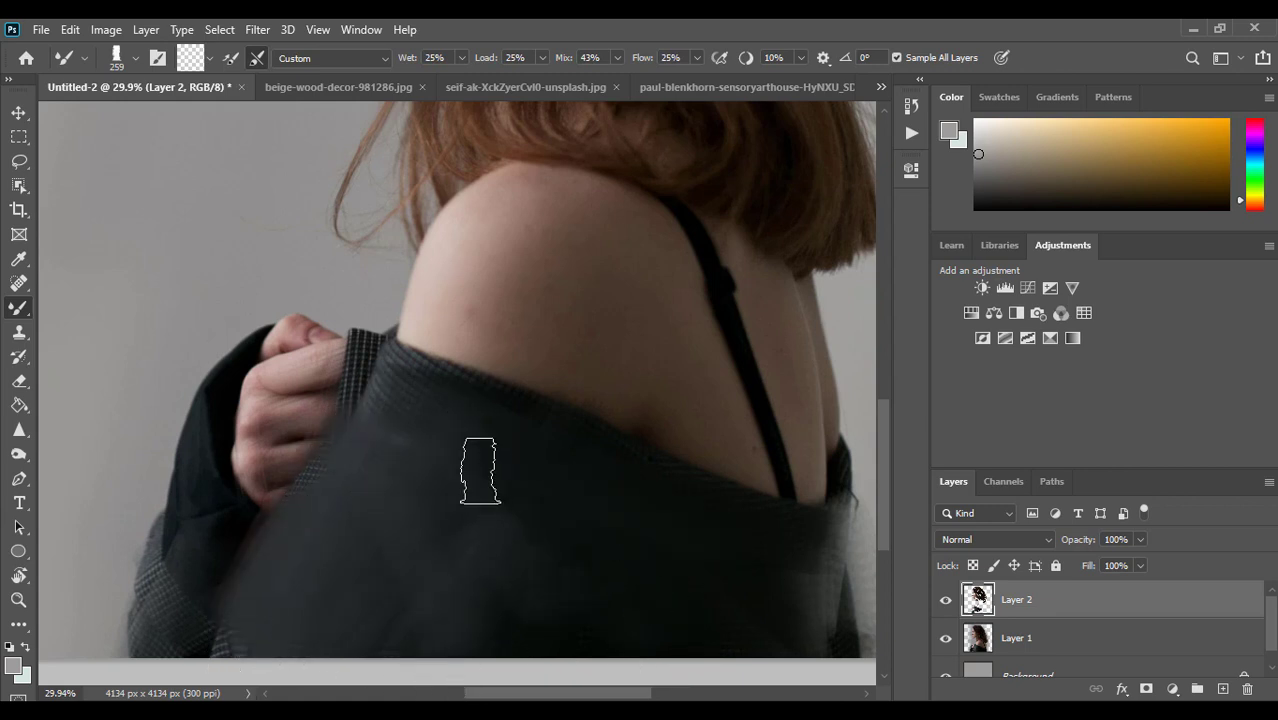
mouse_move(160, 642)
mouse_down()
mouse_move(177, 499)
mouse_move(280, 500)
mouse_up()
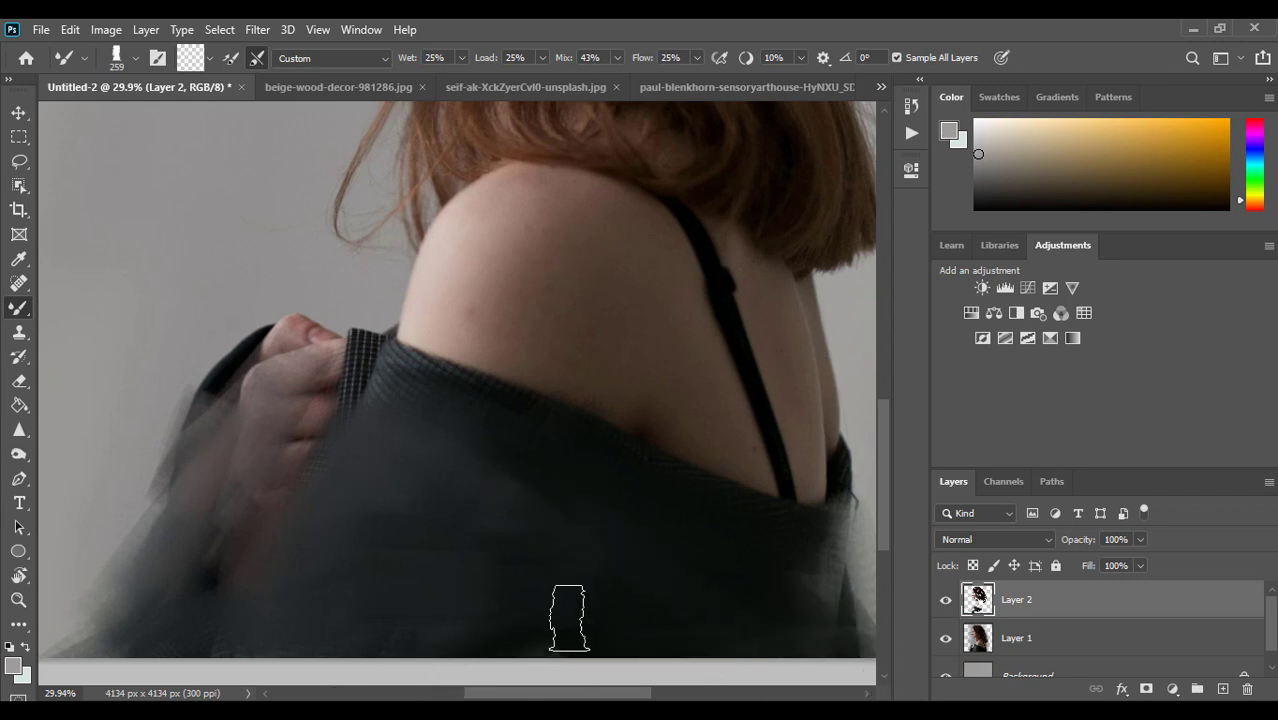
key(z)
key(ctrl+minus)
key(ctrl+minus)
key(ctrl+minus)
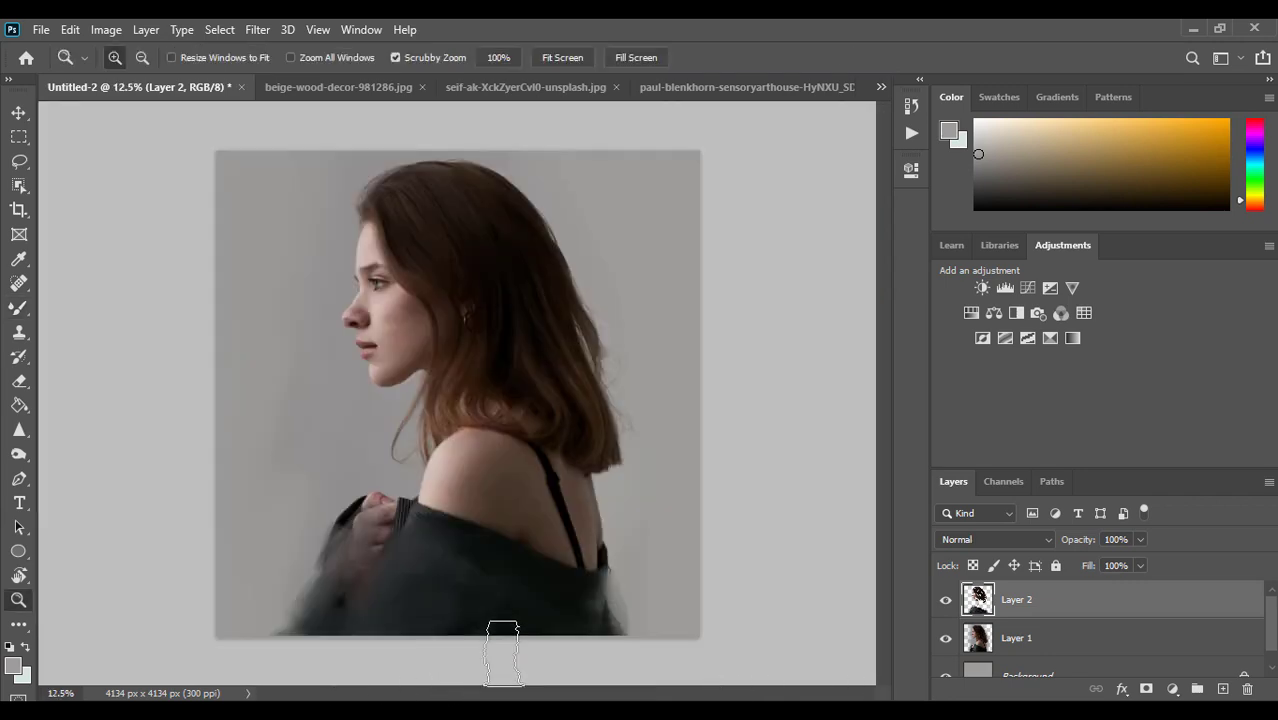
Copy the koi pond photo onto the portrait as Layer 3 and close its window
click(486, 90)
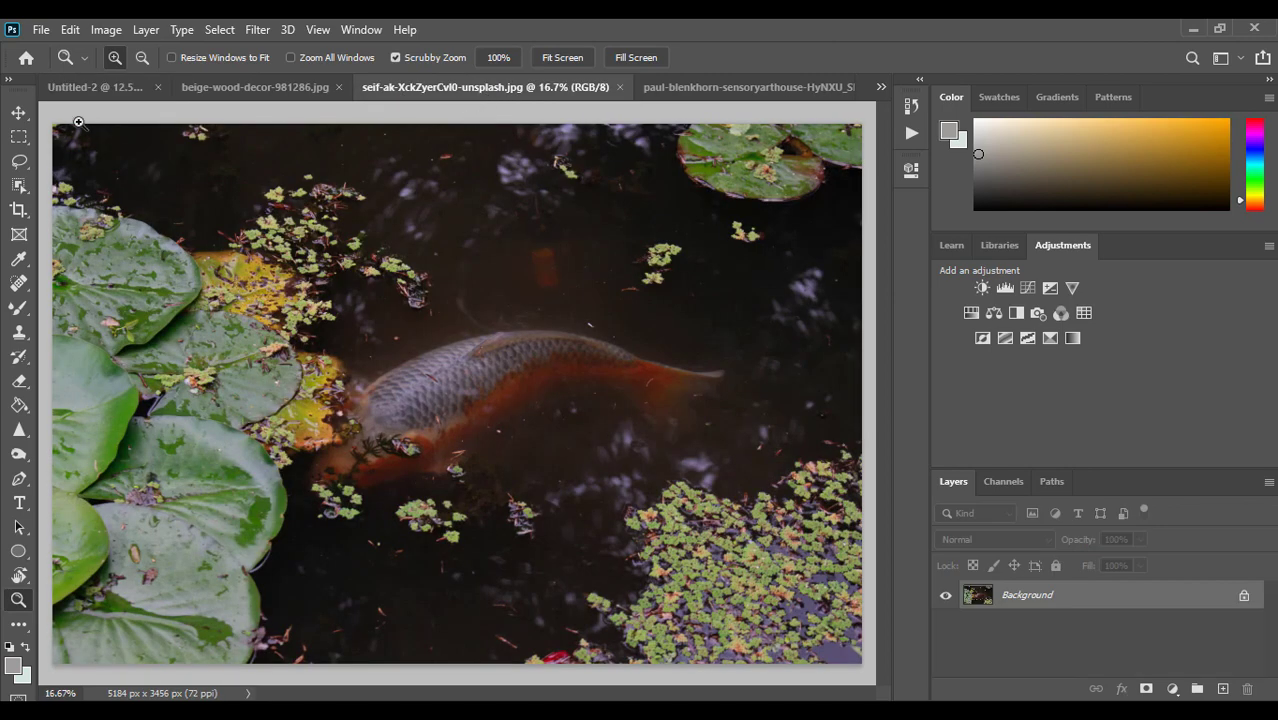
drag(453, 87, 487, 122)
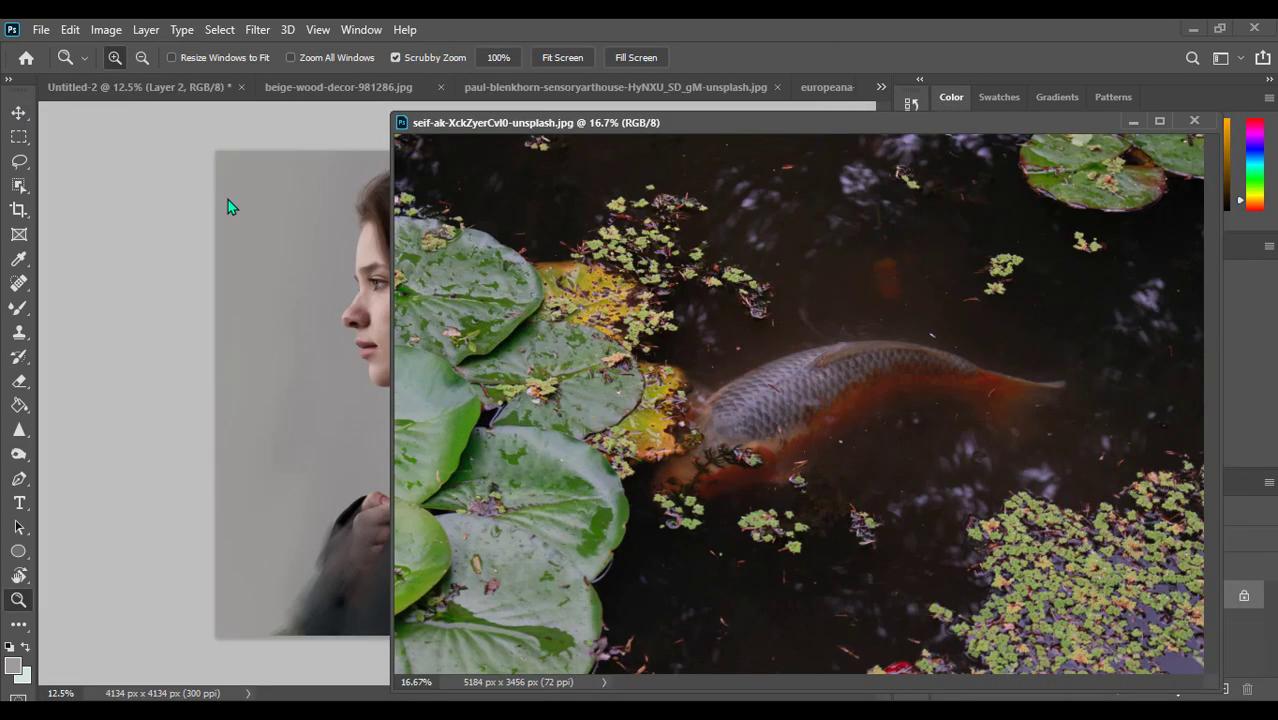
click(19, 112)
drag(537, 324, 366, 294)
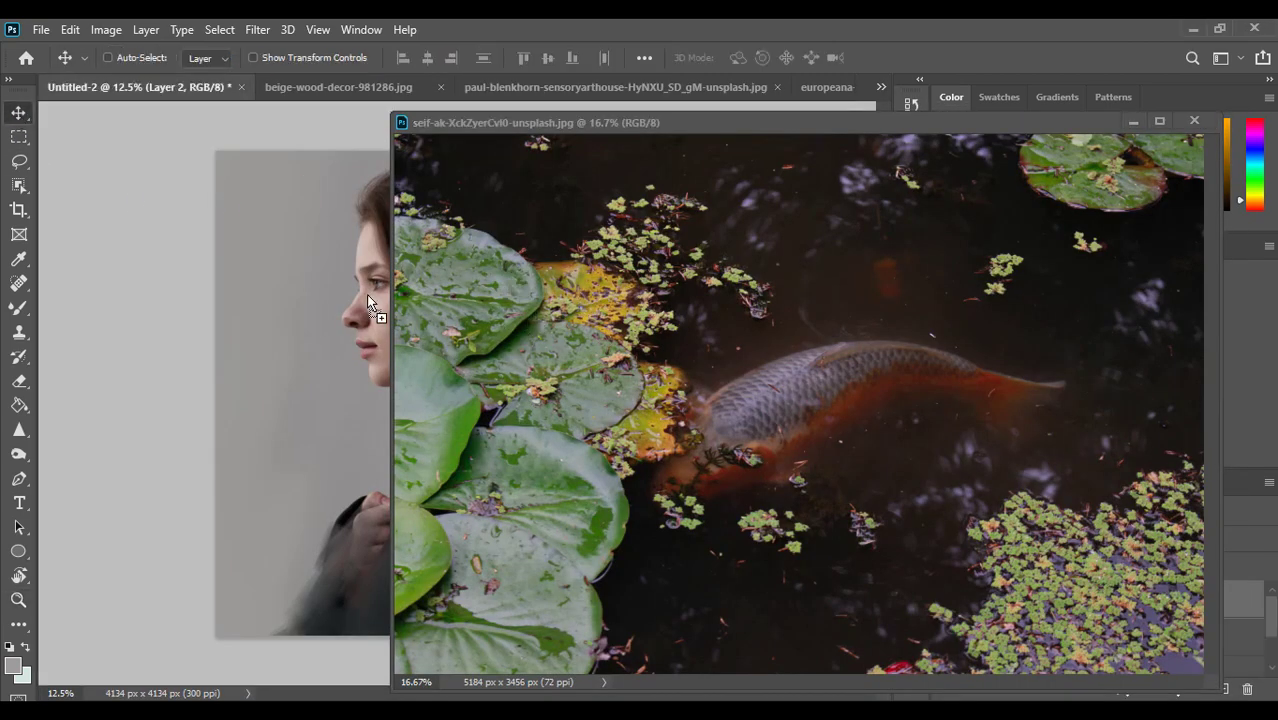
click(1193, 121)
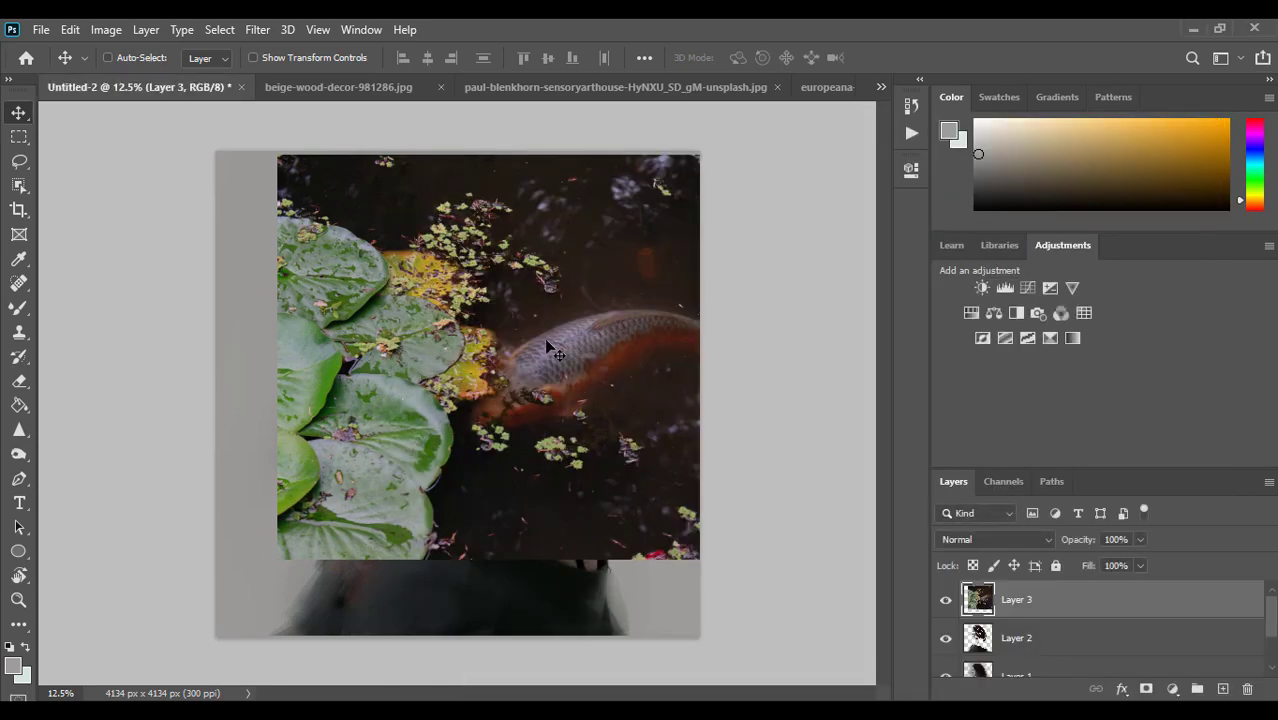
Scale and rotate the koi layer to cover most of the portrait
key(ctrl+t)
mouse_move(277, 155)
mouse_down()
mouse_move(428, 257)
mouse_move(429, 501)
mouse_move(305, 446)
mouse_move(640, 435)
mouse_move(455, 430)
mouse_up()
key(Return)
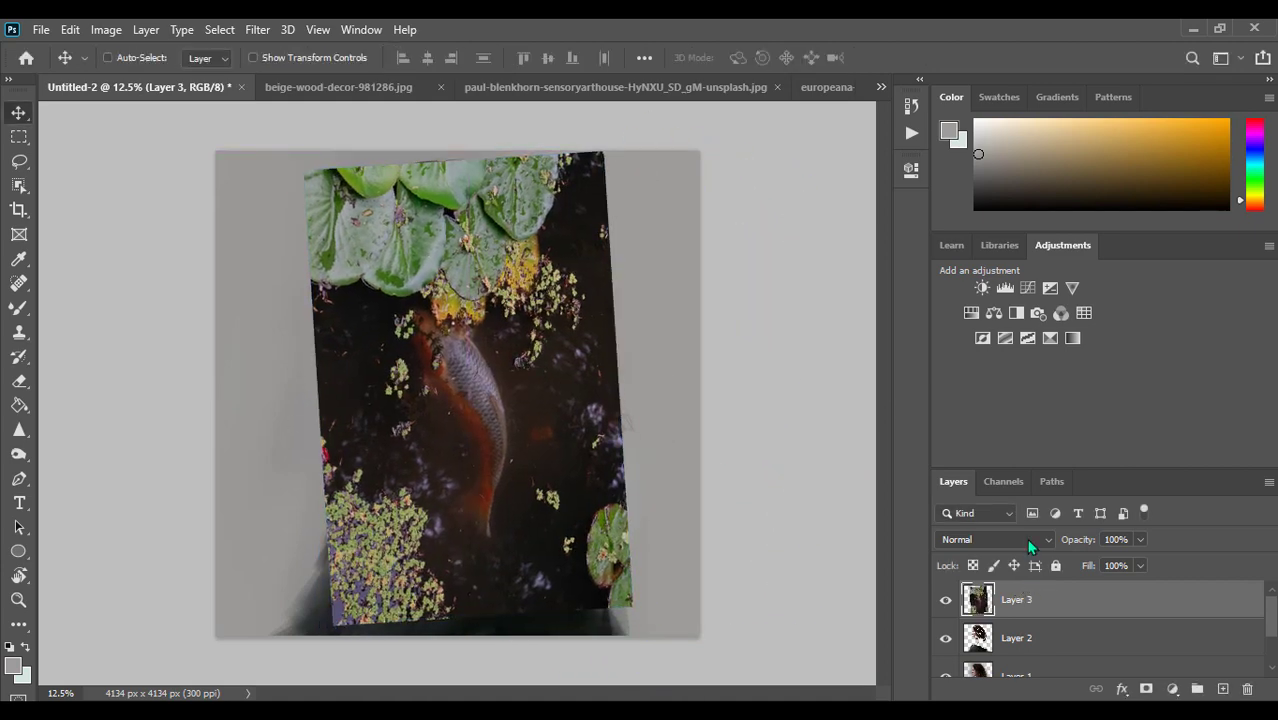
Set the koi layer's blend mode to Exclusion and shift it left over the face
click(990, 539)
click(976, 474)
key(Down)
key(Down)
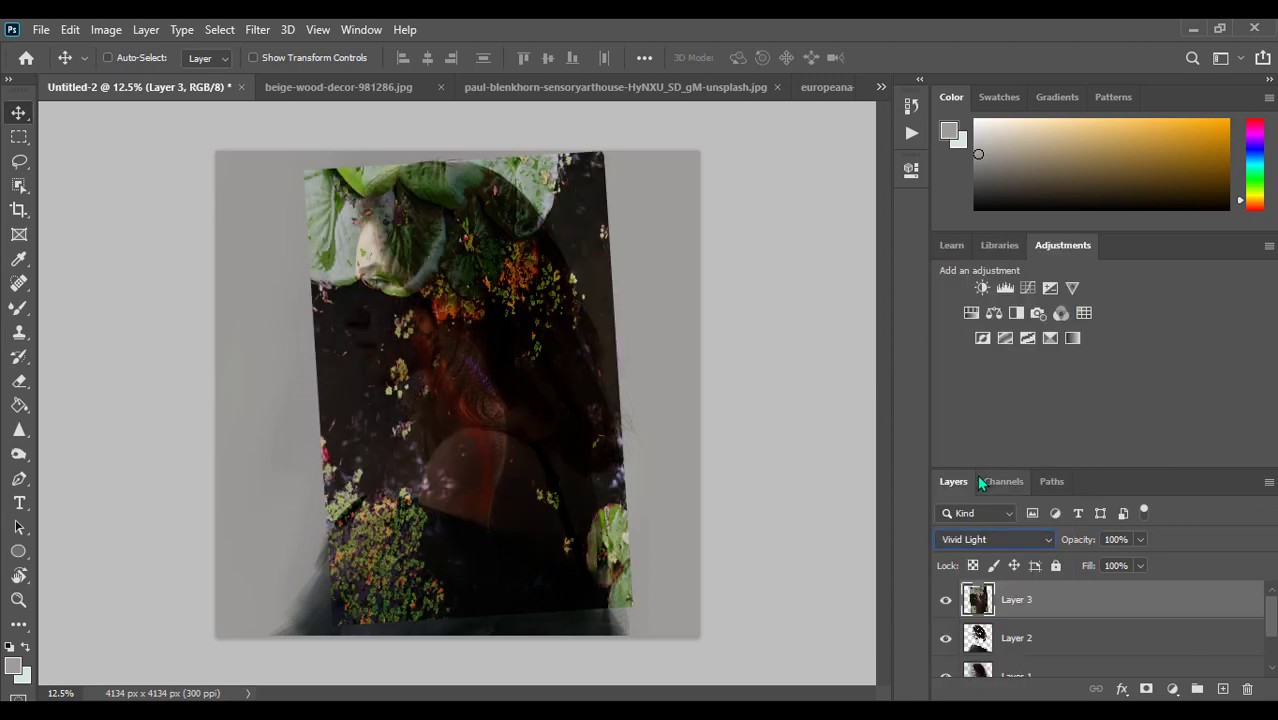
key(Down)
key(Down)
key(Down)
key(Down)
key(Down)
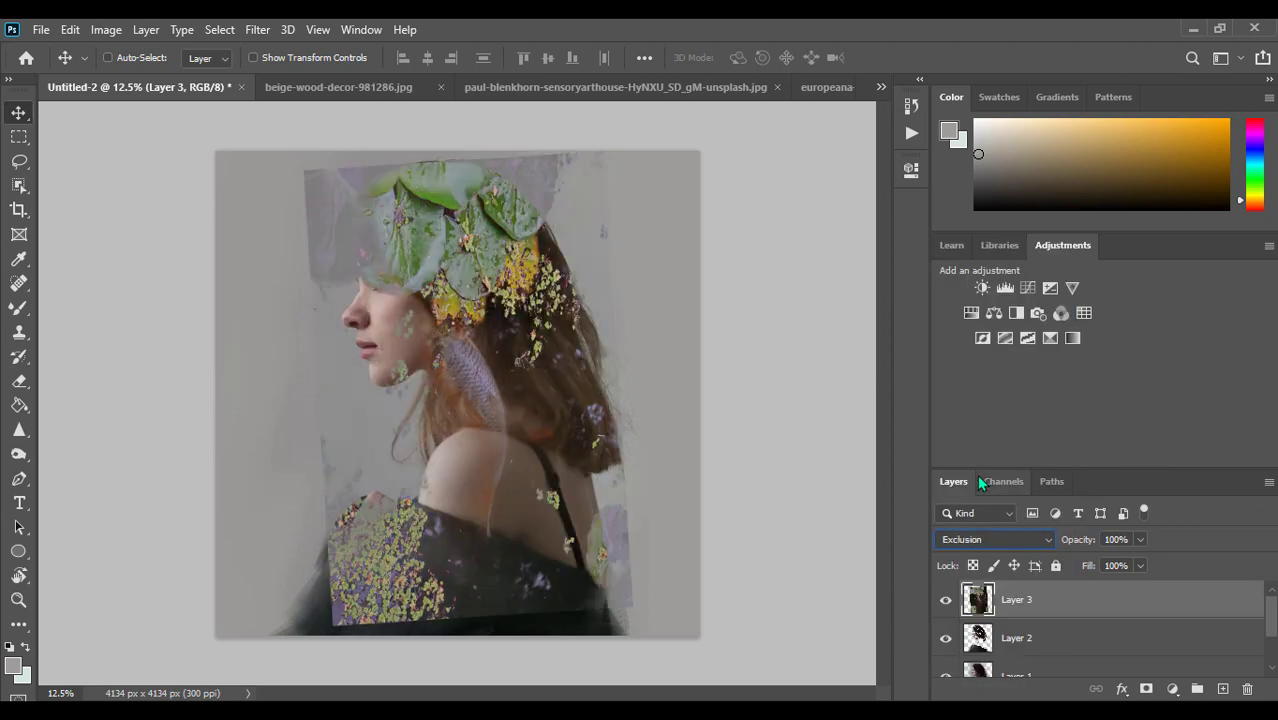
key(Down)
key(Up)
mouse_move(629, 449)
mouse_down()
mouse_move(498, 459)
mouse_move(527, 447)
mouse_up()
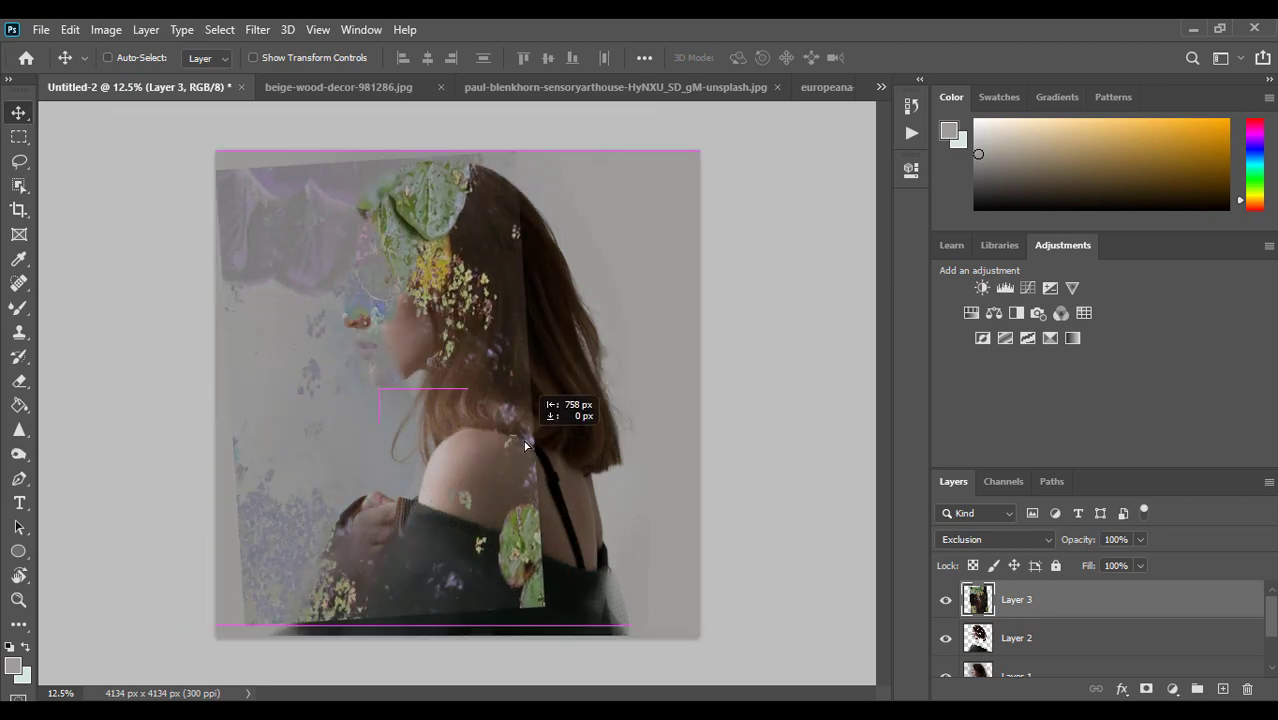
key(ctrl+t)
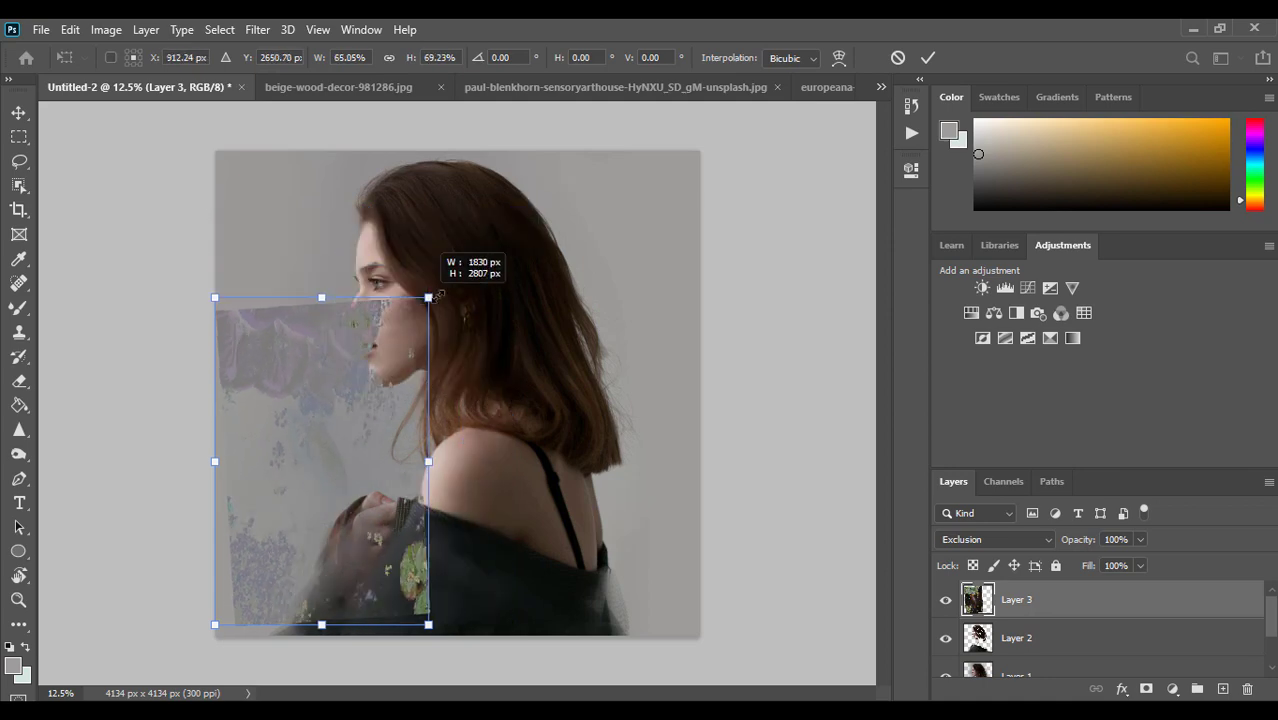
Scale the koi layer to about 74% and rotate it to -35°
drag(541, 151, 457, 292)
drag(323, 366, 400, 435)
mouse_move(220, 410)
mouse_down()
mouse_move(595, 352)
mouse_move(252, 522)
mouse_up()
mouse_move(405, 475)
mouse_down()
mouse_move(447, 397)
mouse_move(417, 304)
mouse_up()
key(Return)
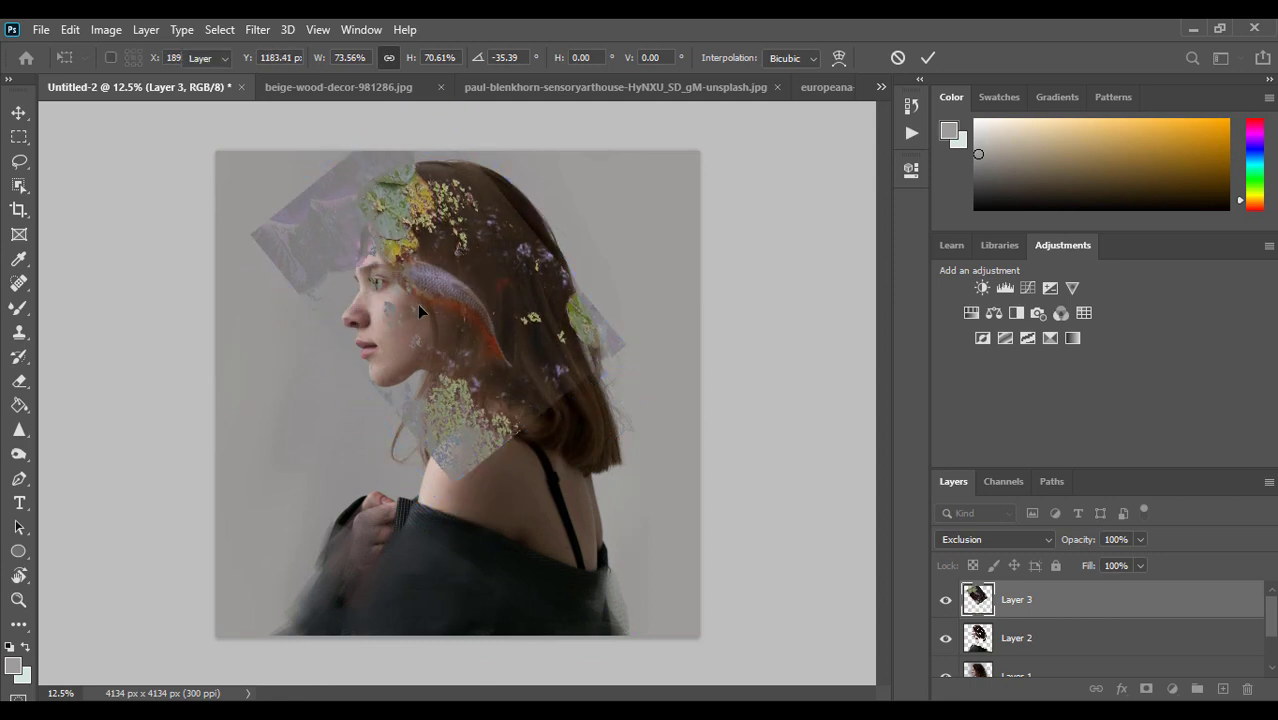
Position the koi layer over the hair and lower its opacity to 45%
drag(493, 353, 566, 345)
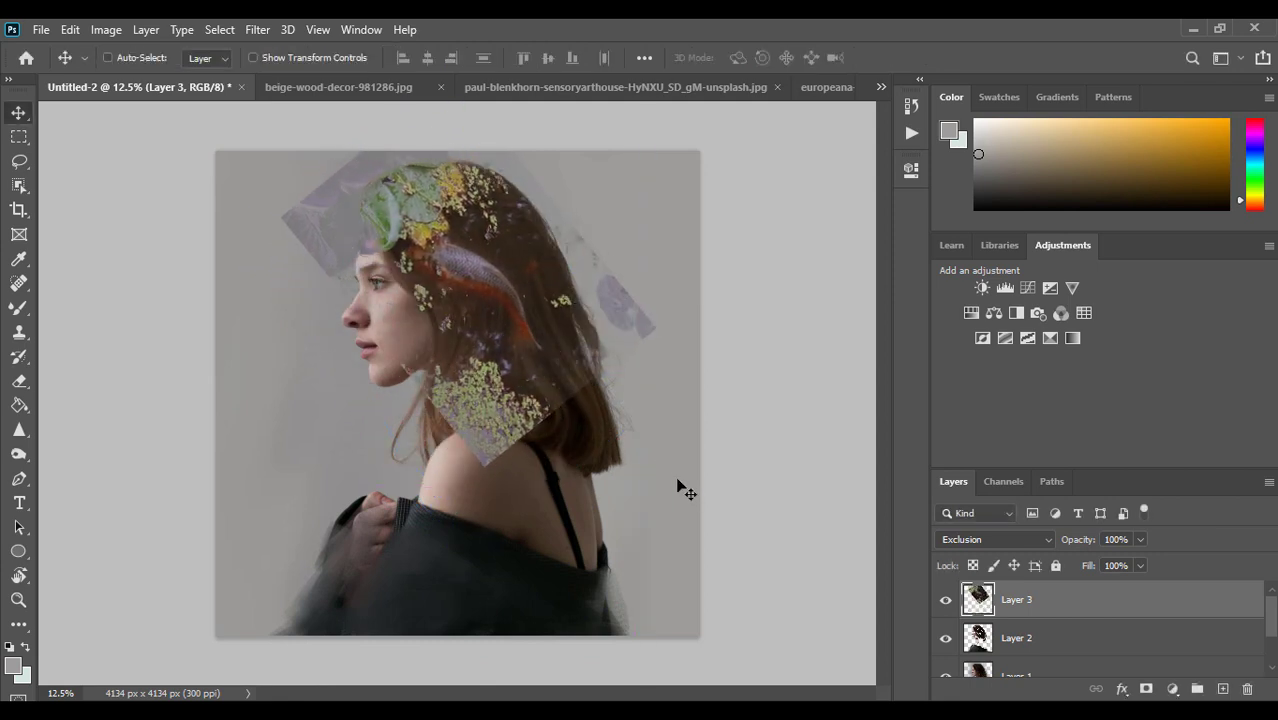
drag(678, 486, 667, 476)
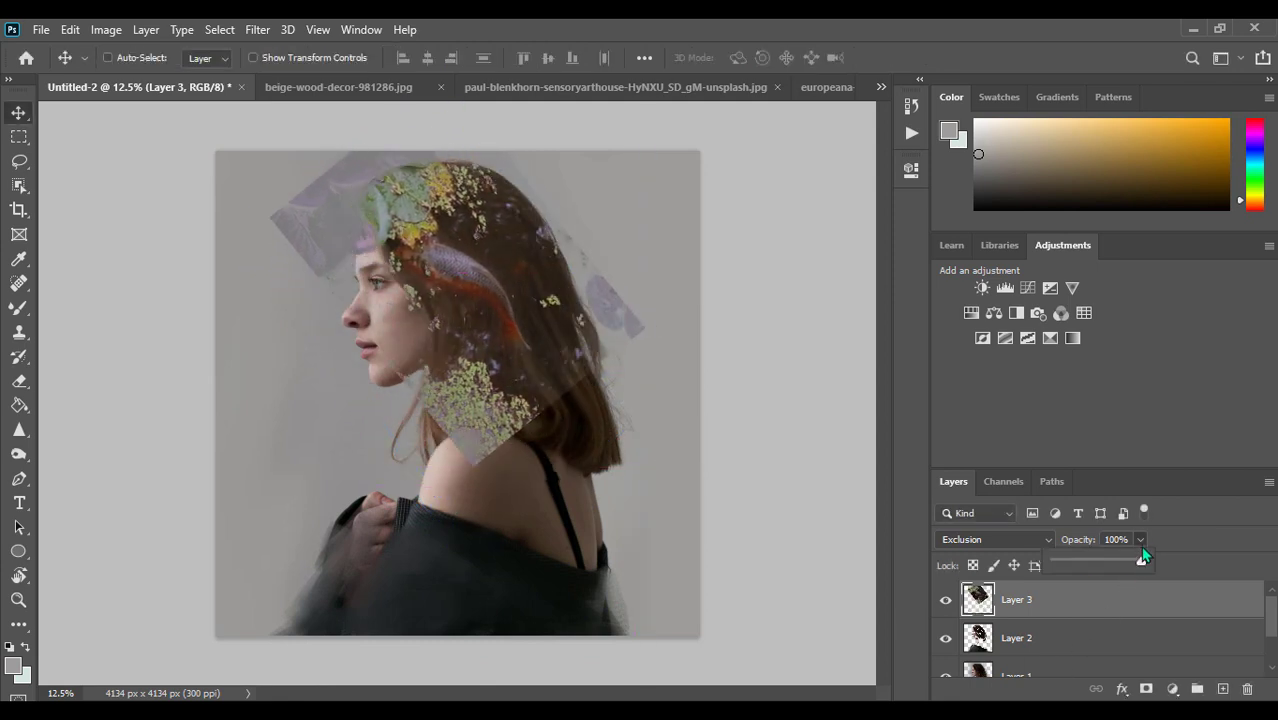
drag(1132, 565, 1092, 567)
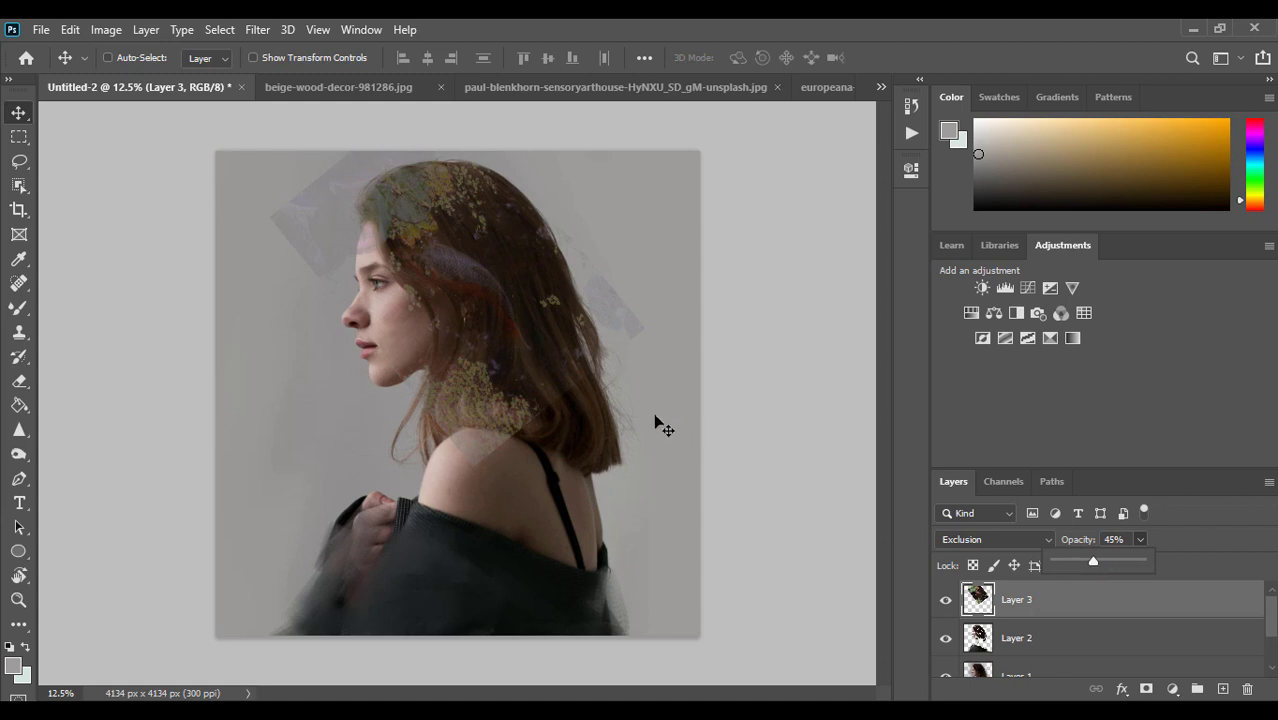
drag(655, 425, 662, 422)
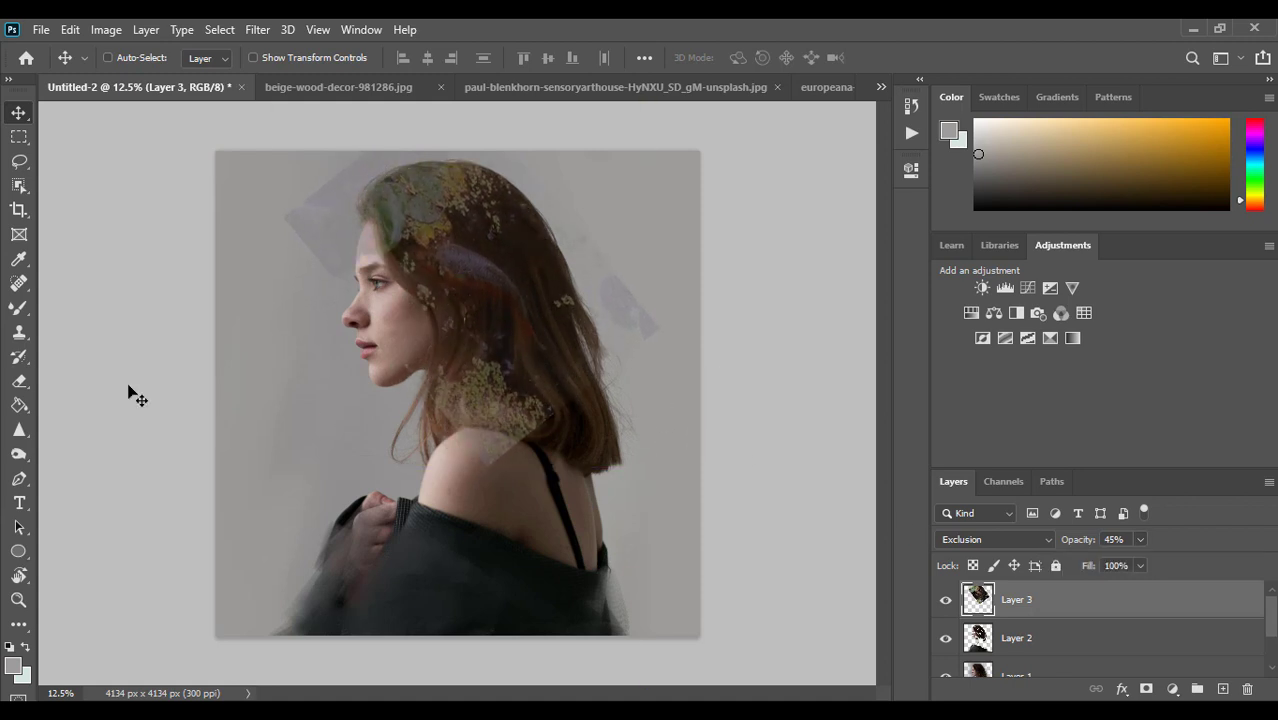
Zoom in on the face and add a white layer mask to Layer 3
key(r)
click(18, 599)
click(409, 291)
click(328, 200)
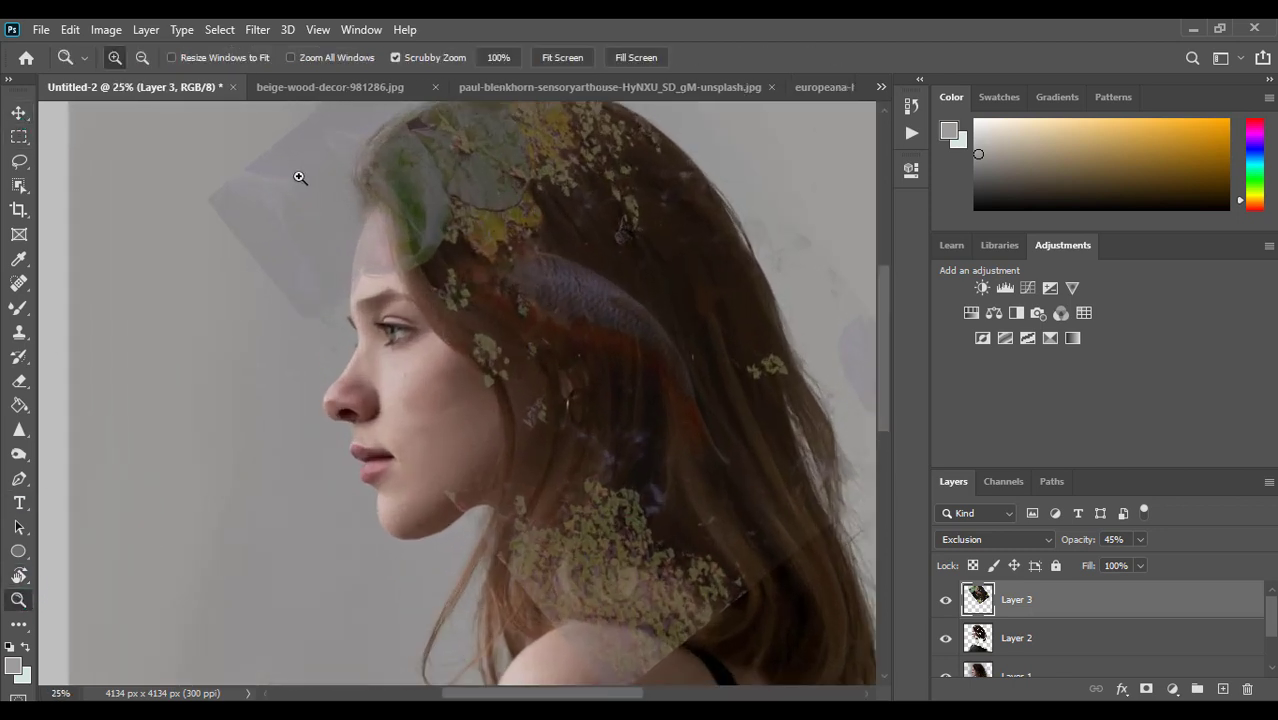
click(300, 177)
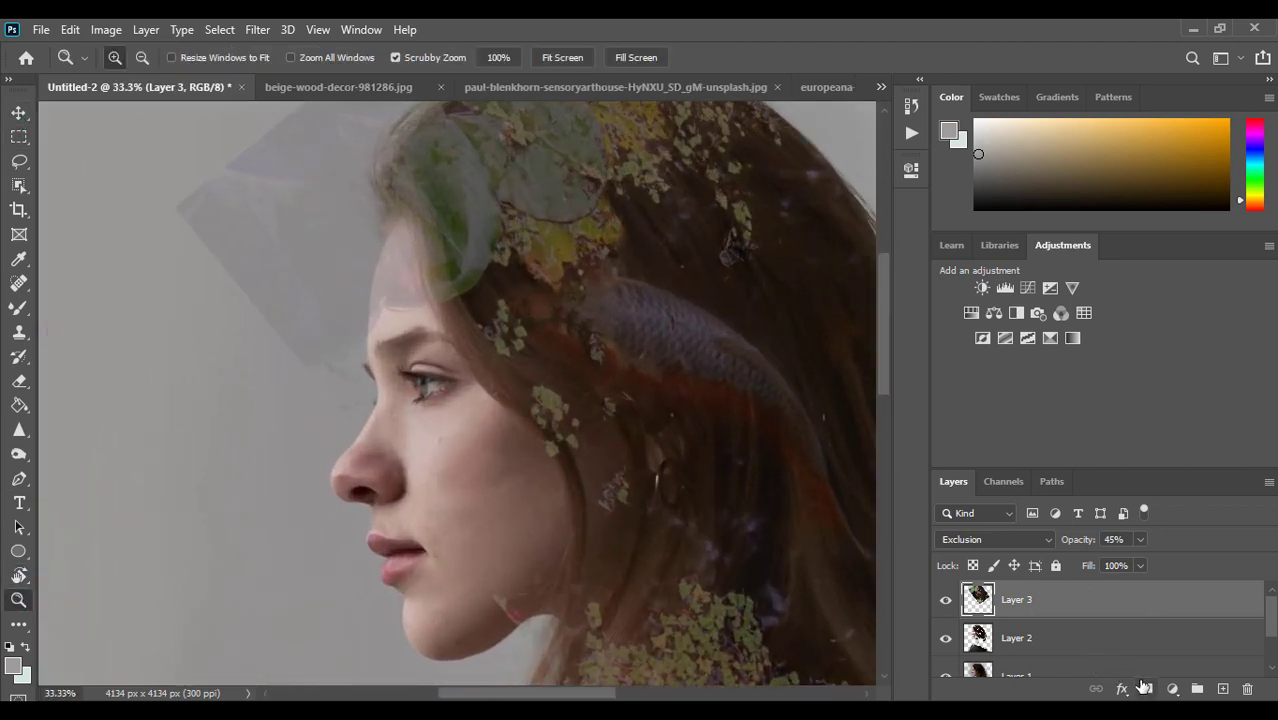
click(1143, 688)
Switch to the standard Brush Tool with the Sampled Brush 2 1 textured preset
click(19, 308)
right_click(19, 308)
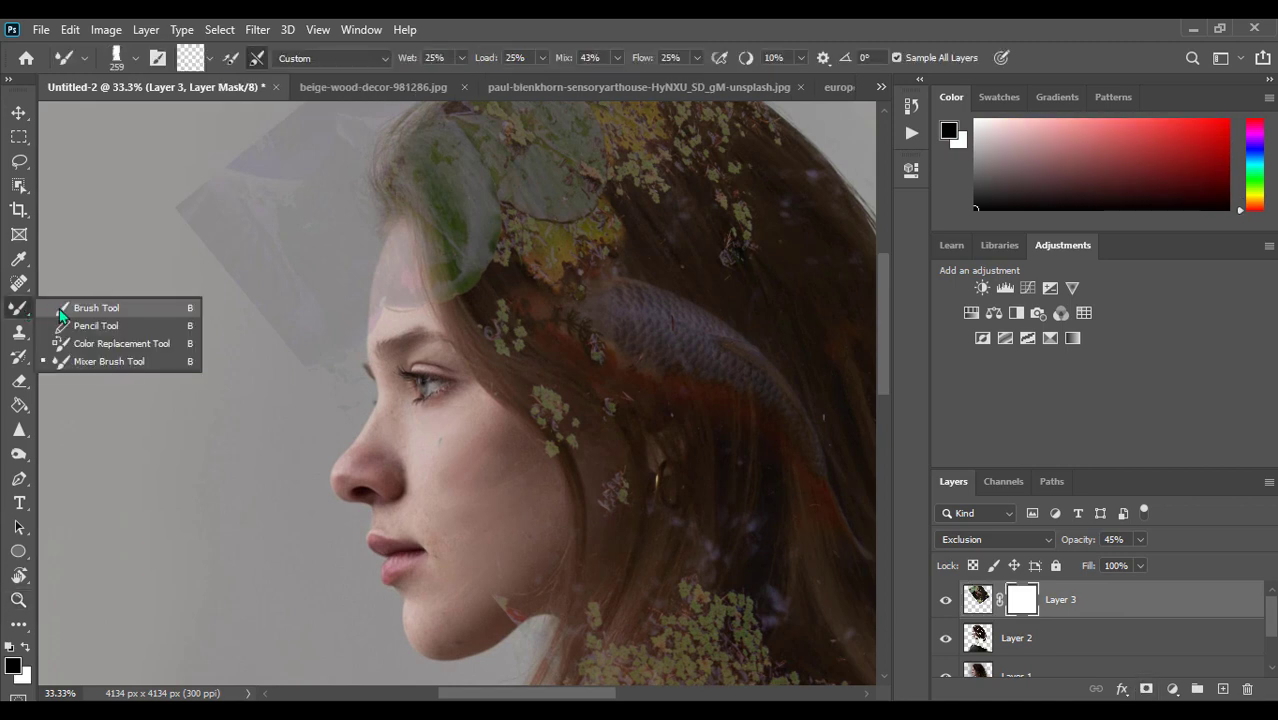
click(80, 303)
right_click(348, 256)
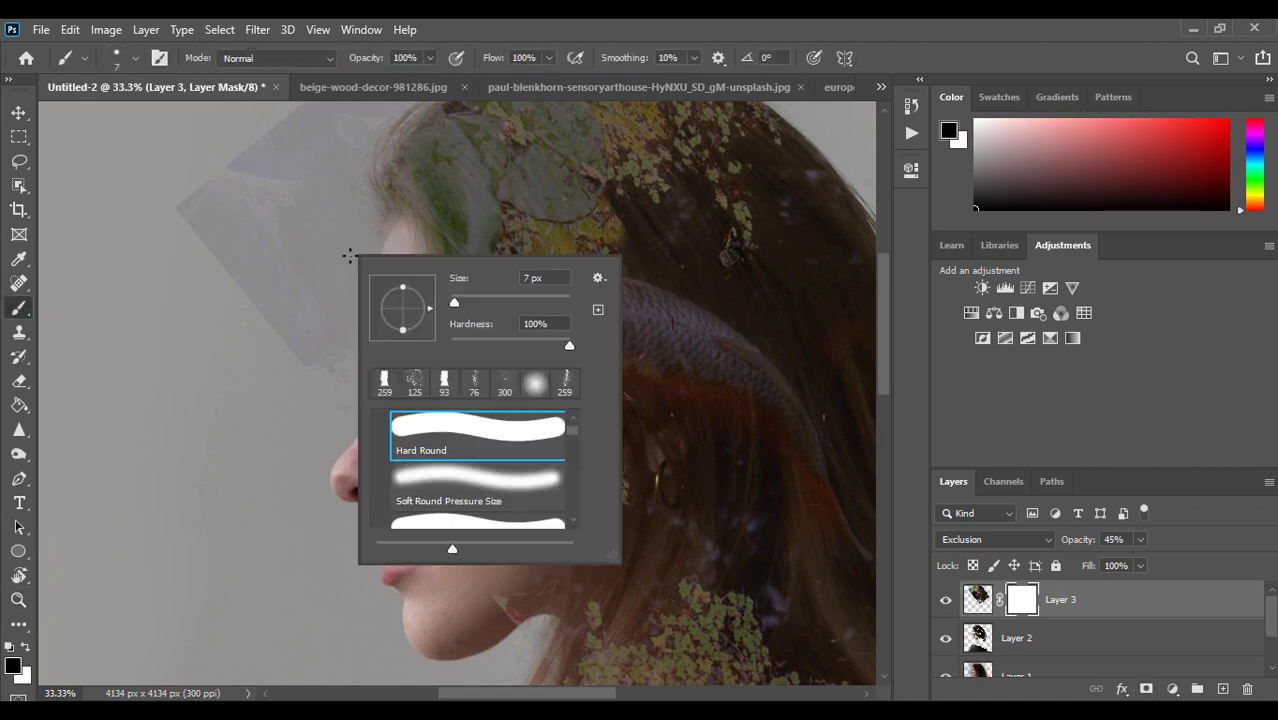
click(546, 490)
drag(576, 431, 567, 470)
click(480, 432)
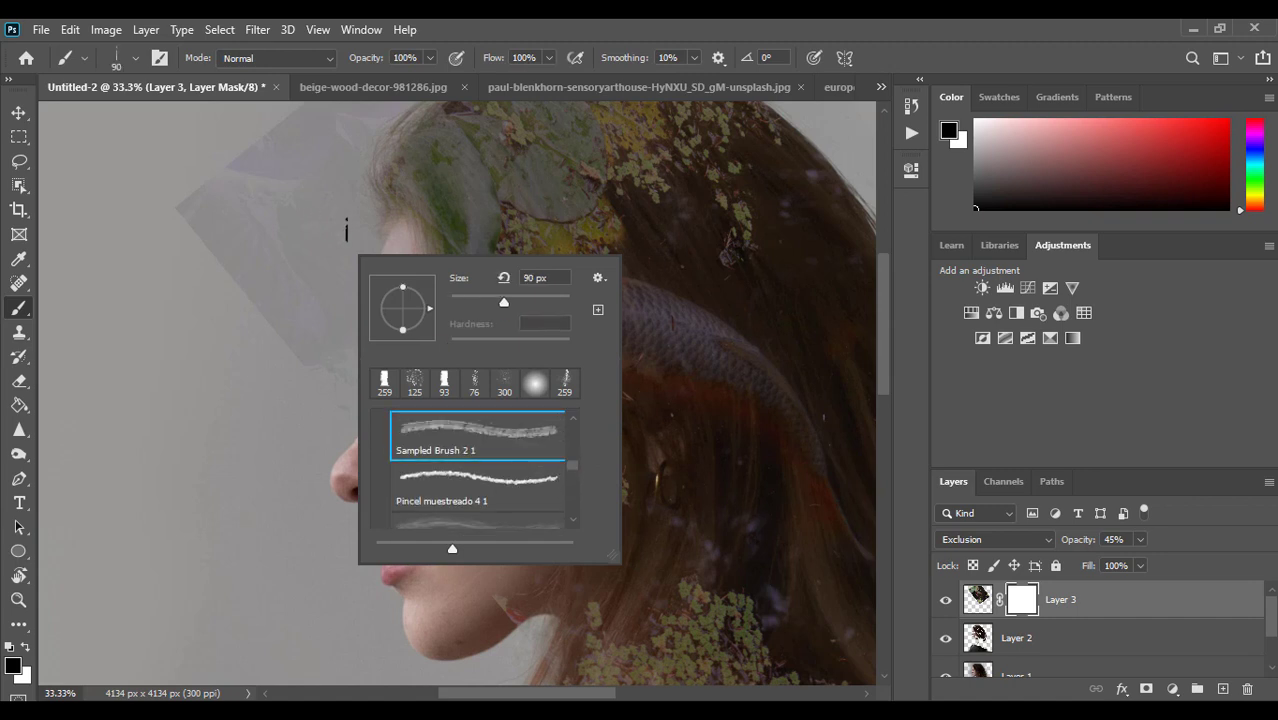
click(284, 240)
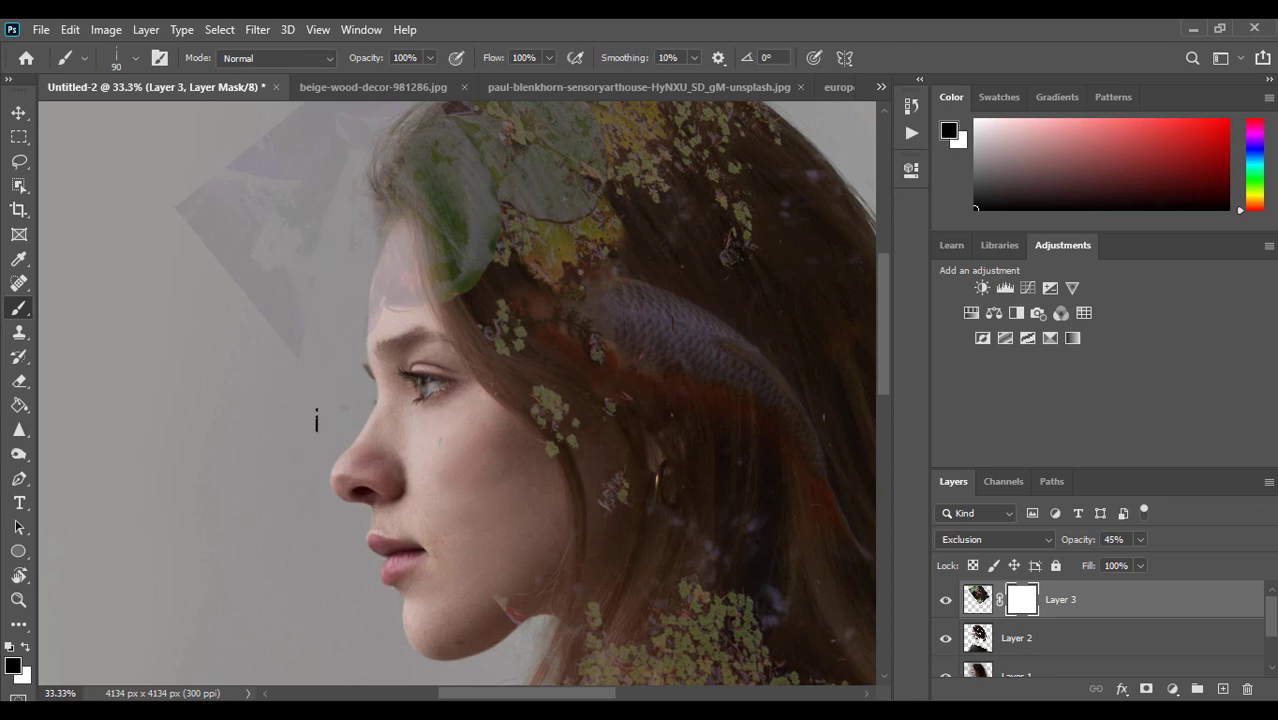
right_click(282, 264)
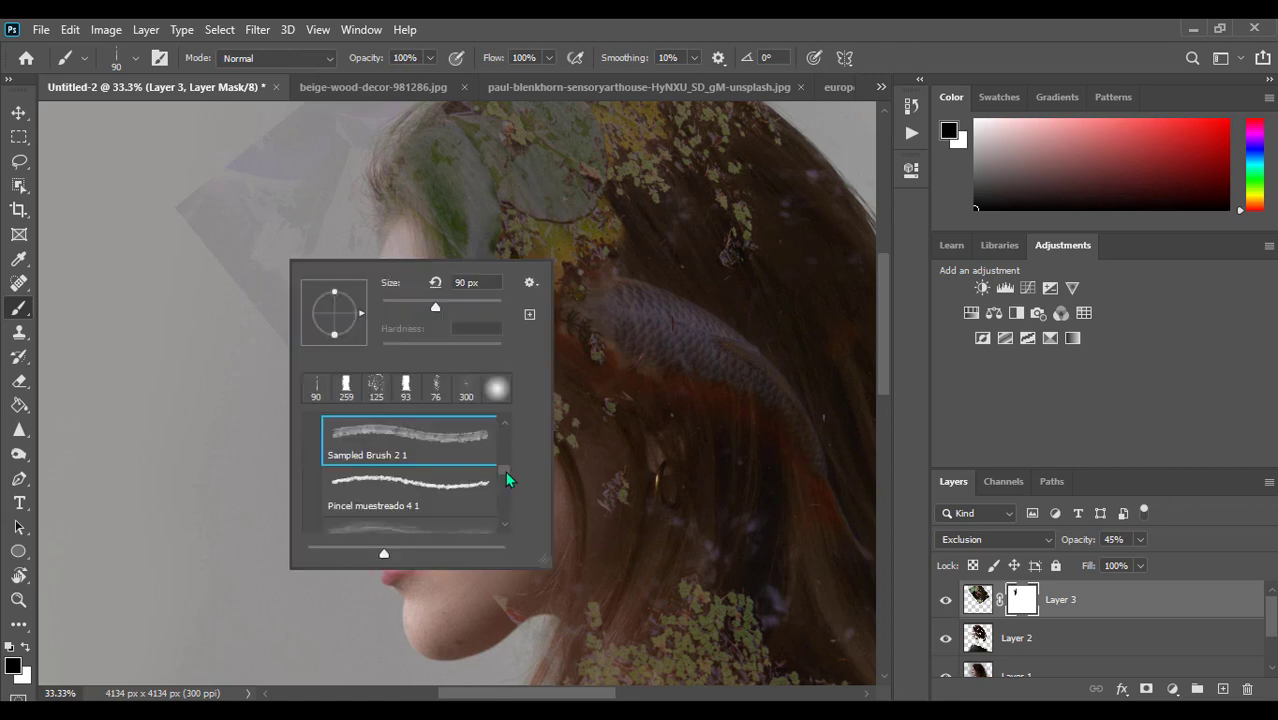
scroll(505, 473, down, 1)
With a 200 px sampled brush, mask out the patches above the head and along the shoulder
click(410, 470)
click(325, 162)
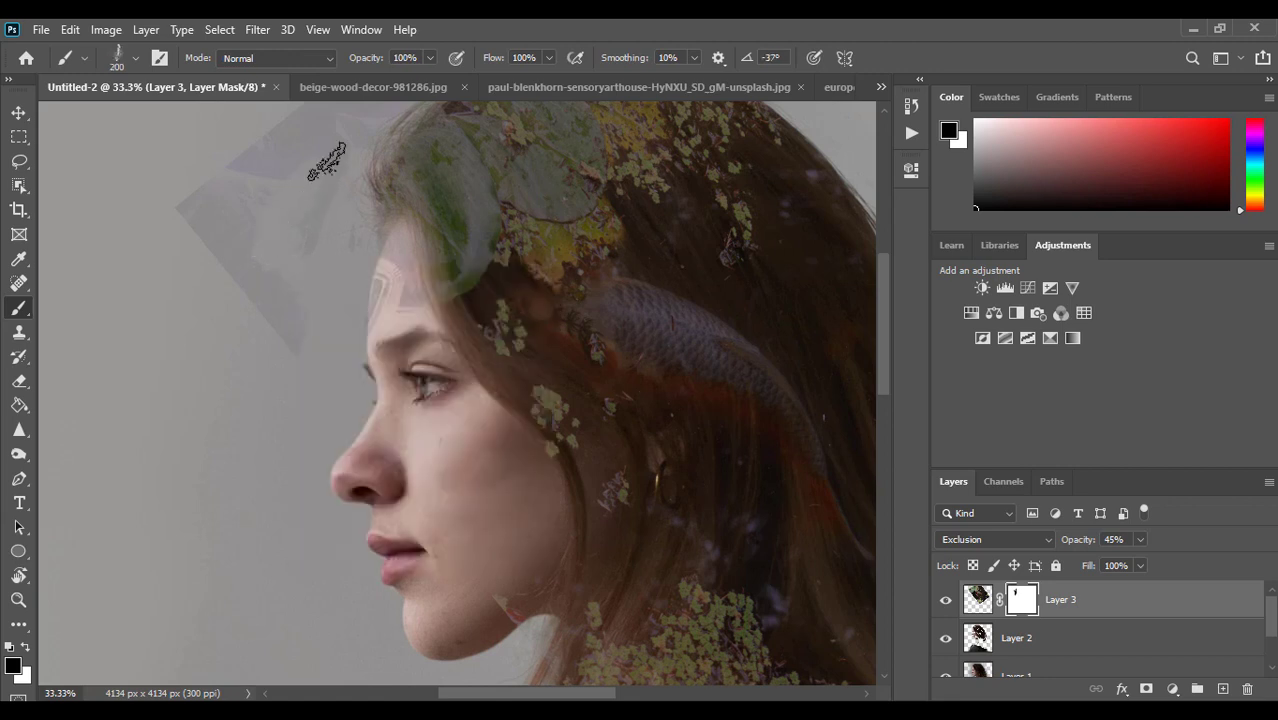
mouse_move(271, 337)
mouse_down()
mouse_move(208, 185)
mouse_move(262, 251)
mouse_up()
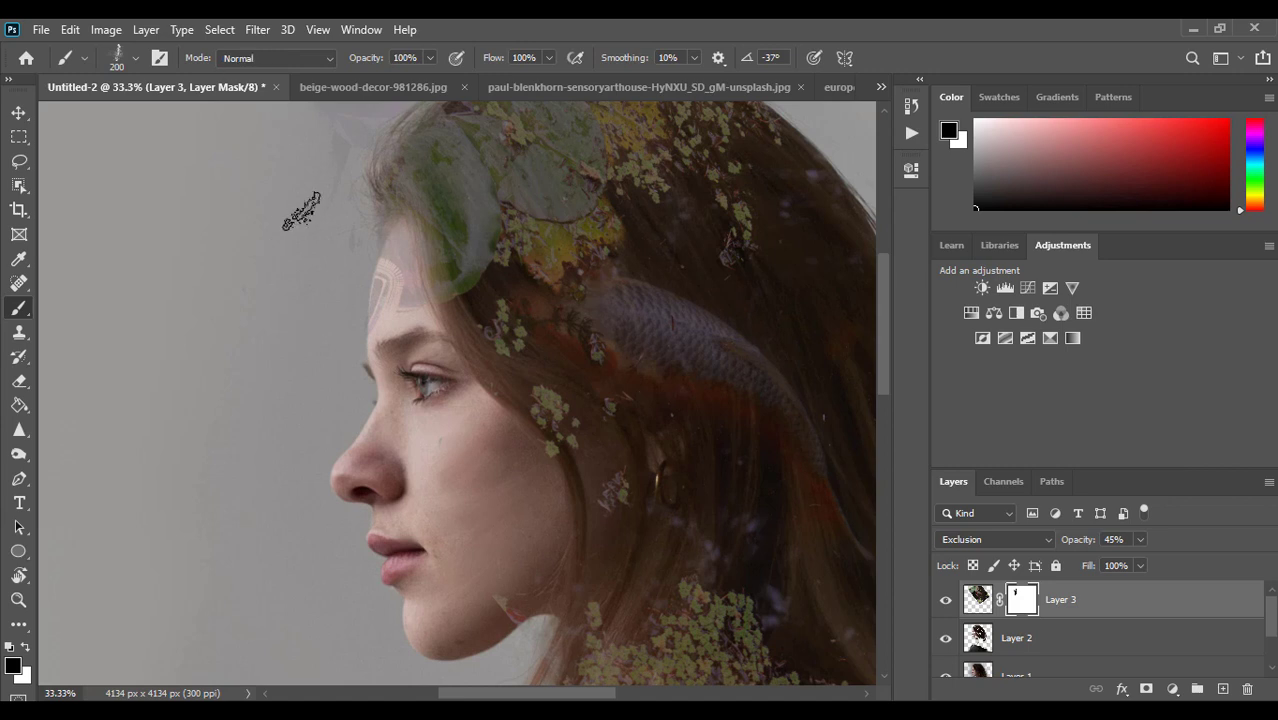
drag(883, 349, 883, 312)
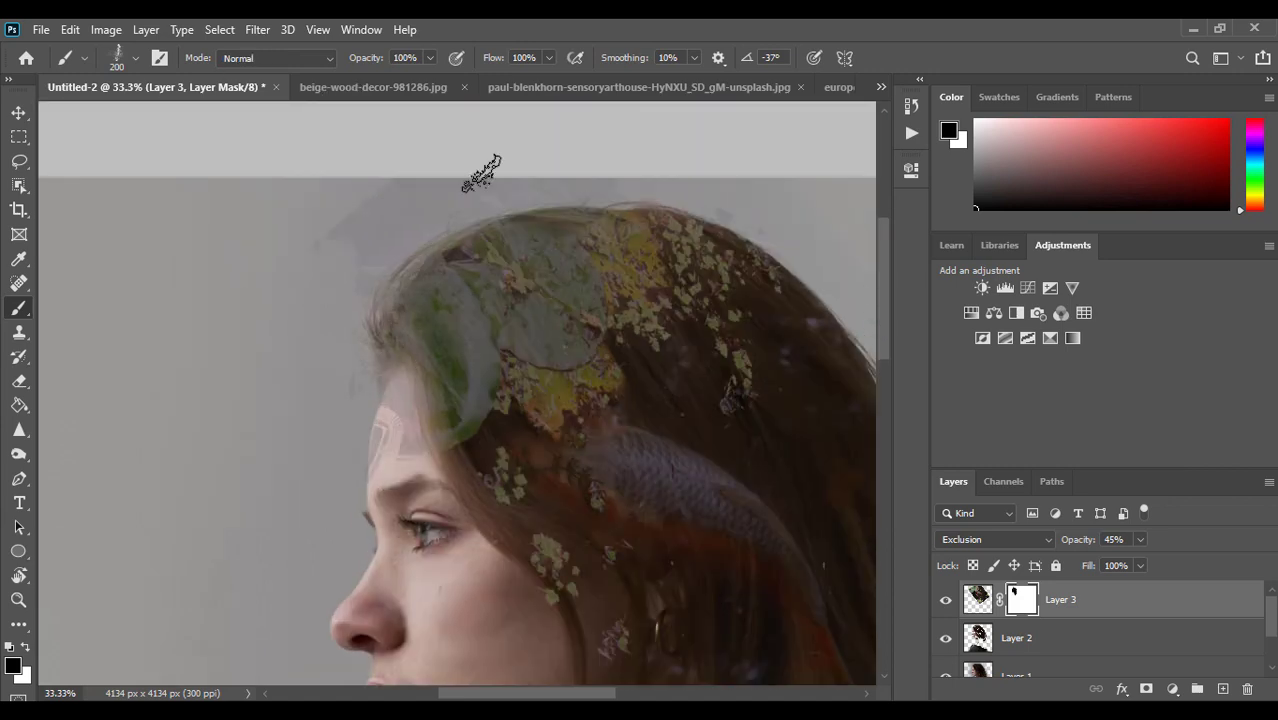
click(342, 262)
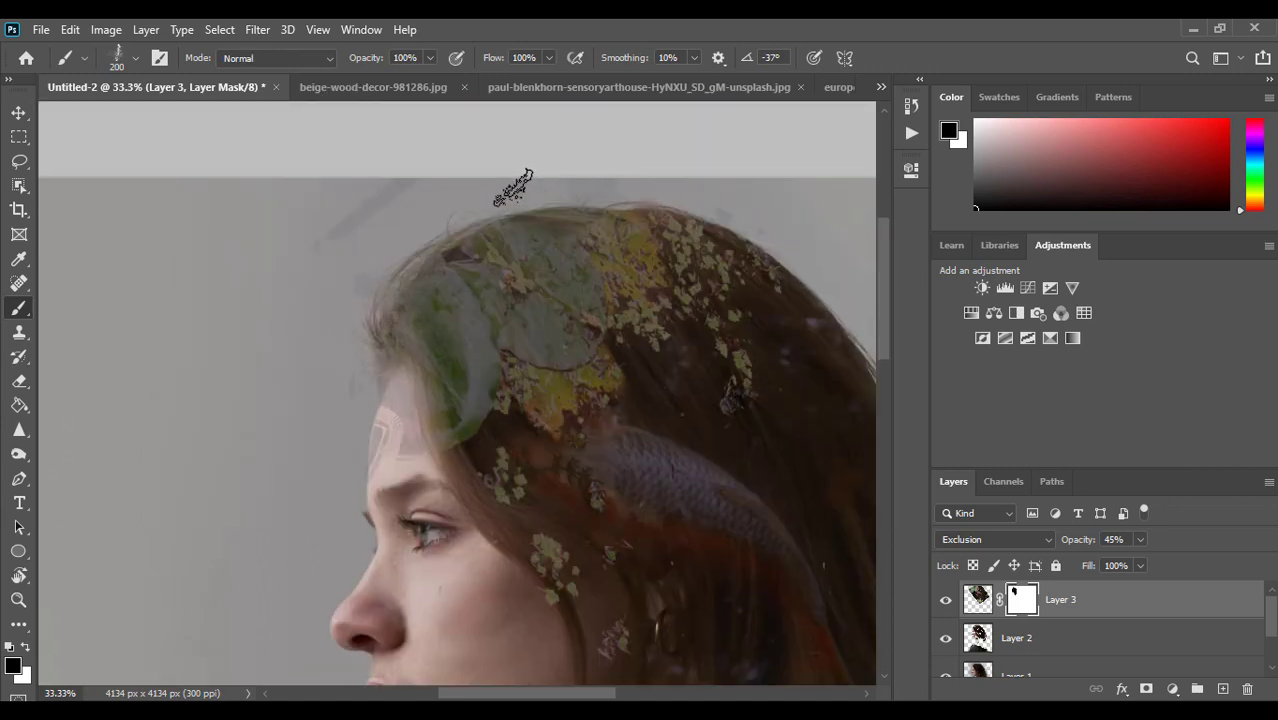
drag(513, 187, 365, 171)
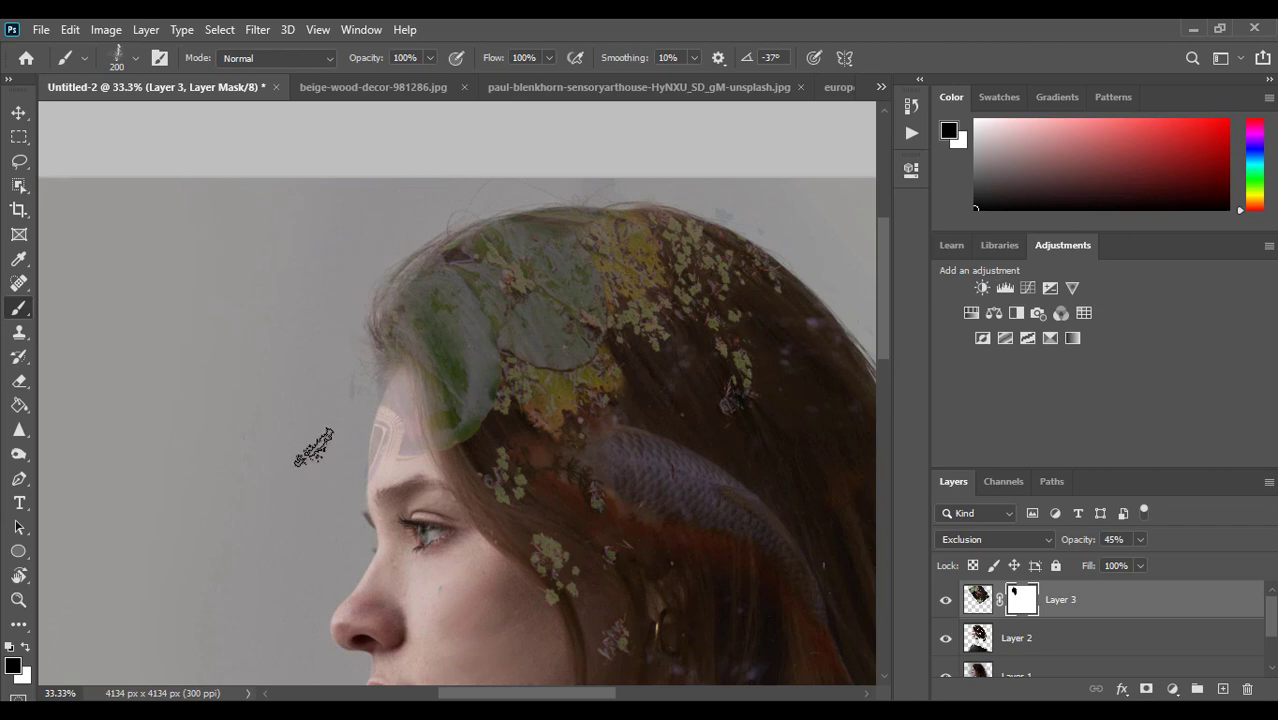
drag(883, 287, 883, 380)
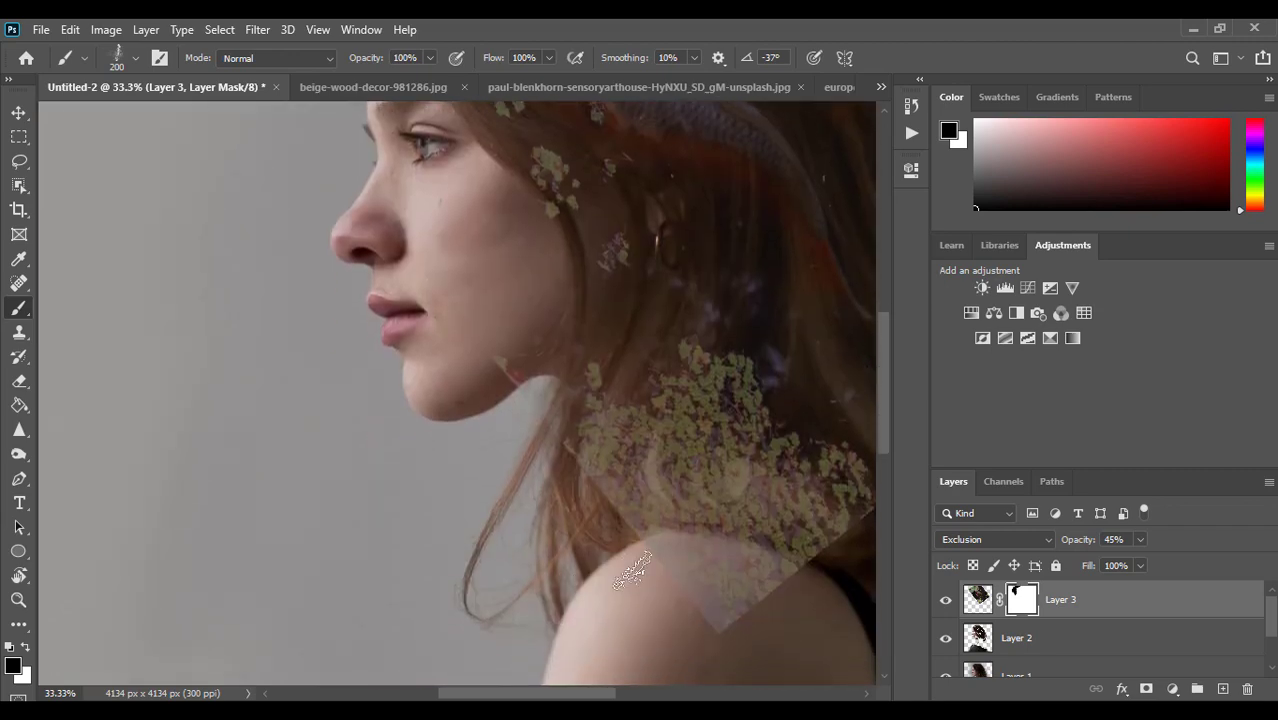
drag(749, 600, 619, 553)
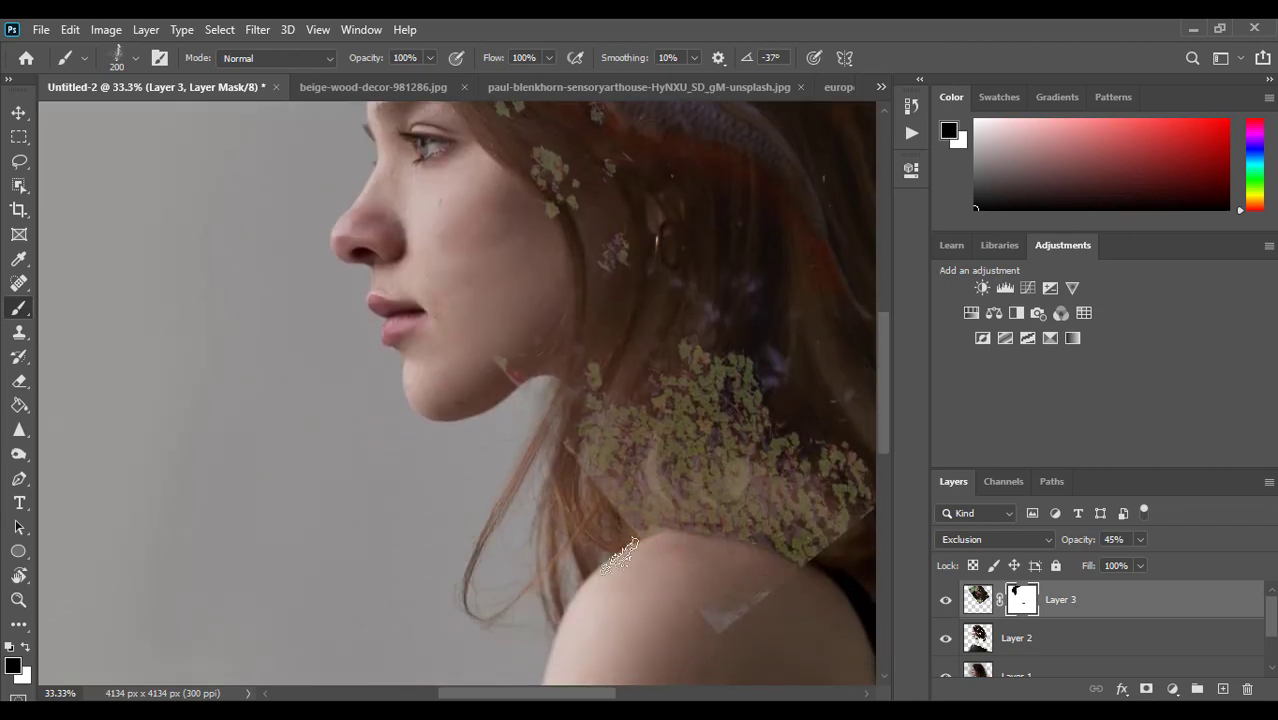
drag(777, 604, 576, 654)
Switch to the Forme échantillonnée 54 1 brush and mask flower texture off the neck and hair
right_click(645, 577)
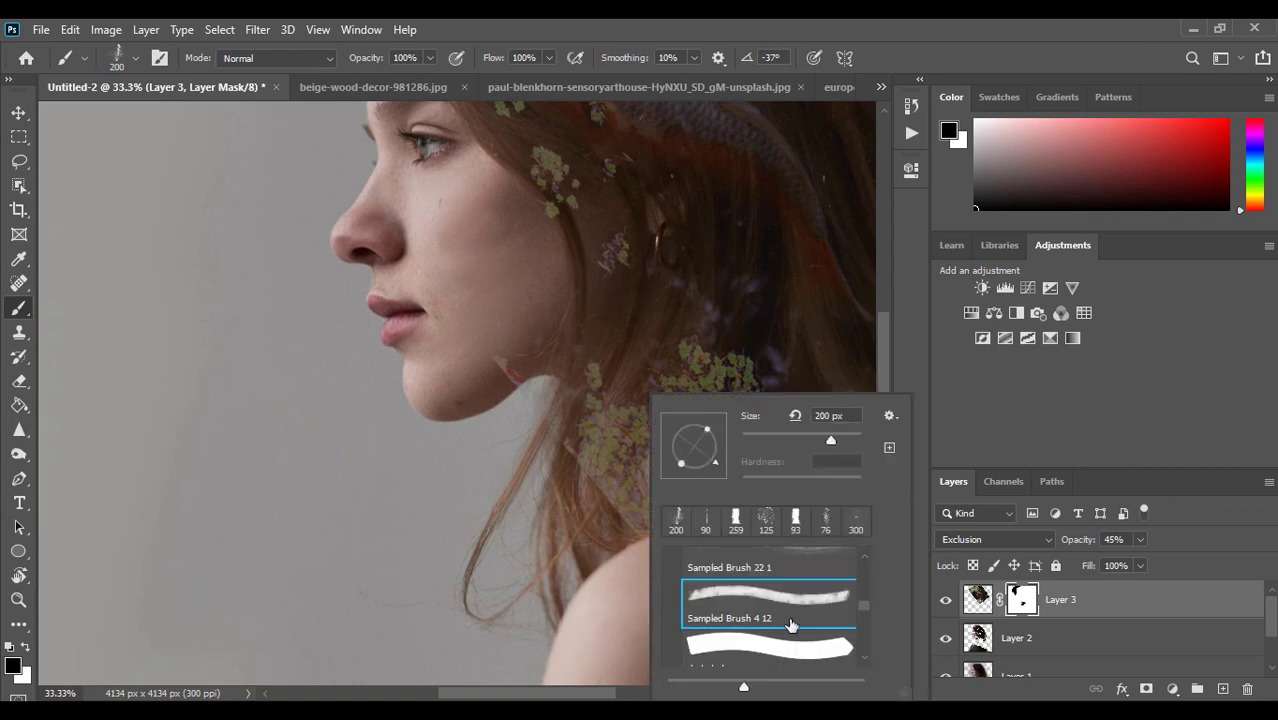
drag(863, 606, 856, 629)
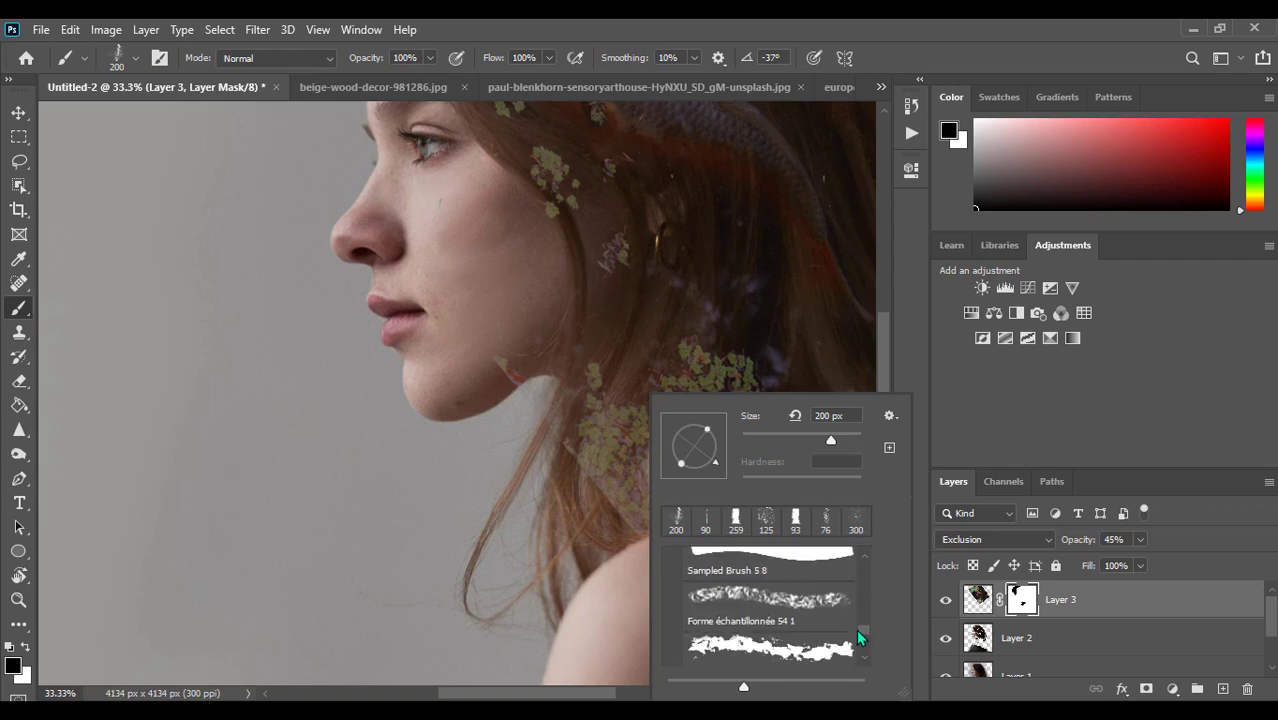
click(830, 640)
click(592, 505)
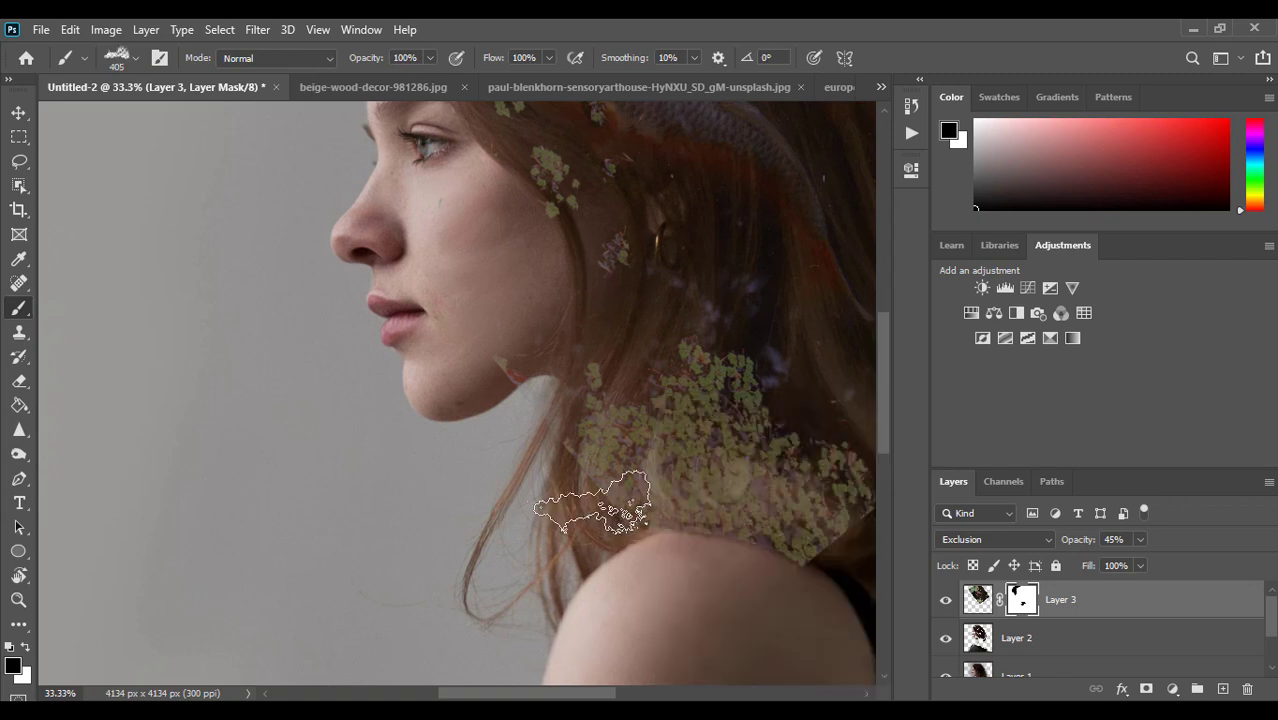
drag(560, 490, 541, 470)
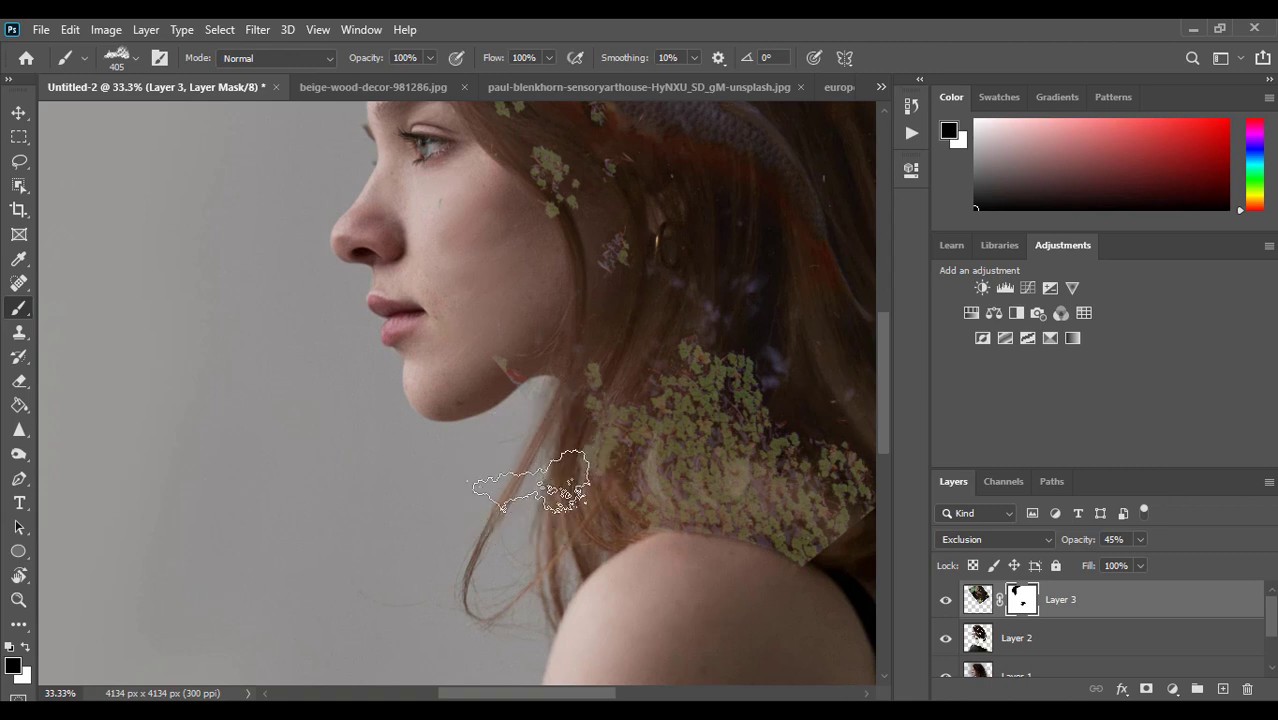
scroll(830, 545, down, 5)
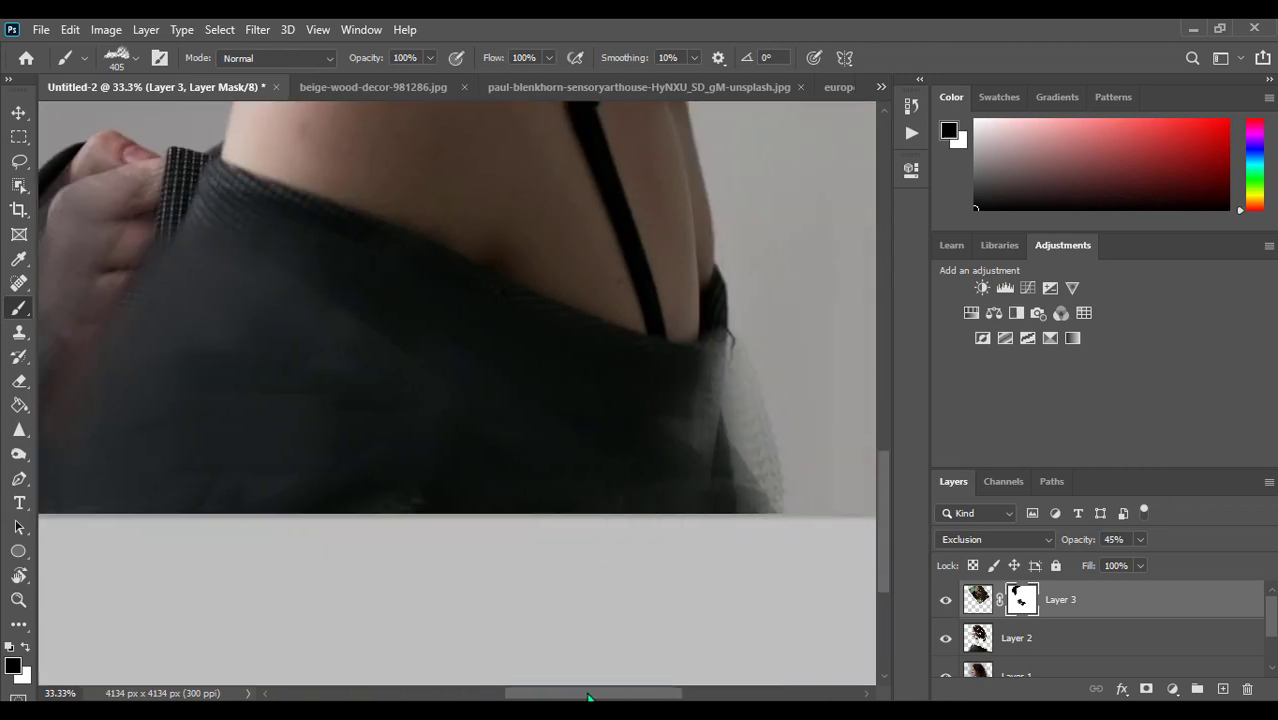
drag(512, 694, 614, 694)
scroll(876, 450, up, 3)
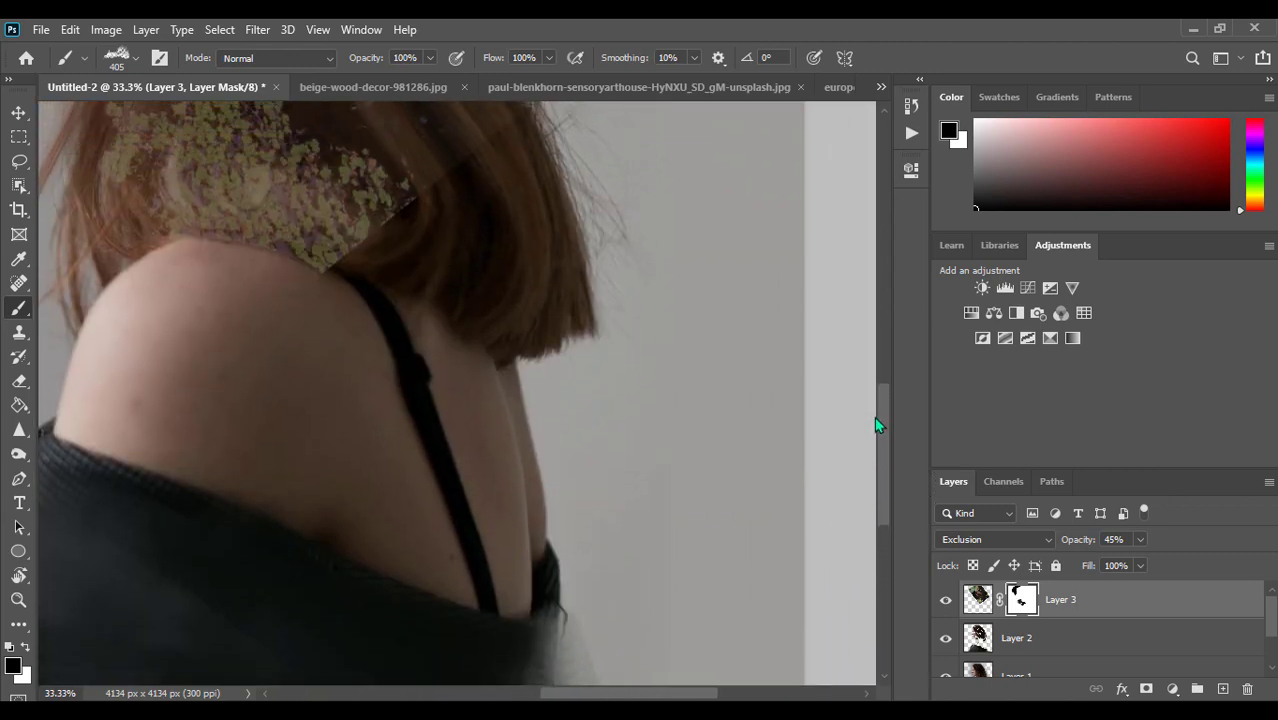
drag(371, 242, 400, 222)
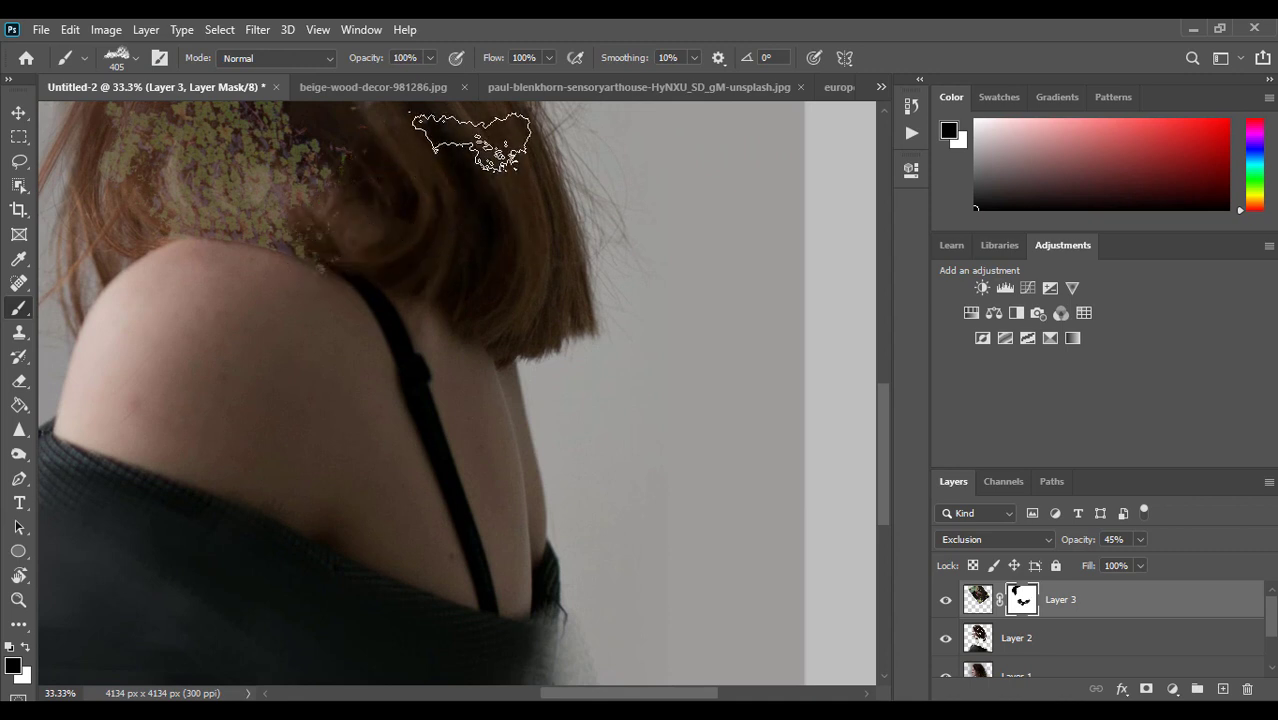
Zoom out to the whole portrait and float beige-wood-decor-981286.jpg in its own window
click(18, 600)
drag(507, 439, 449, 433)
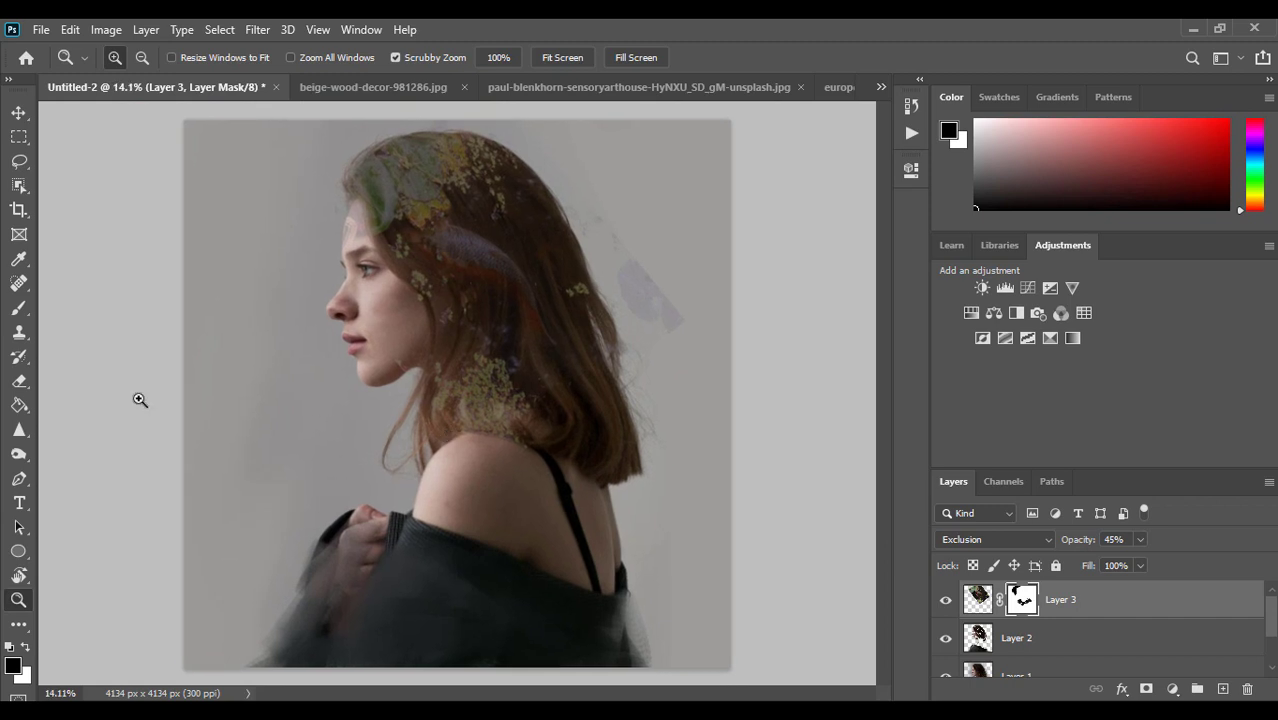
click(20, 312)
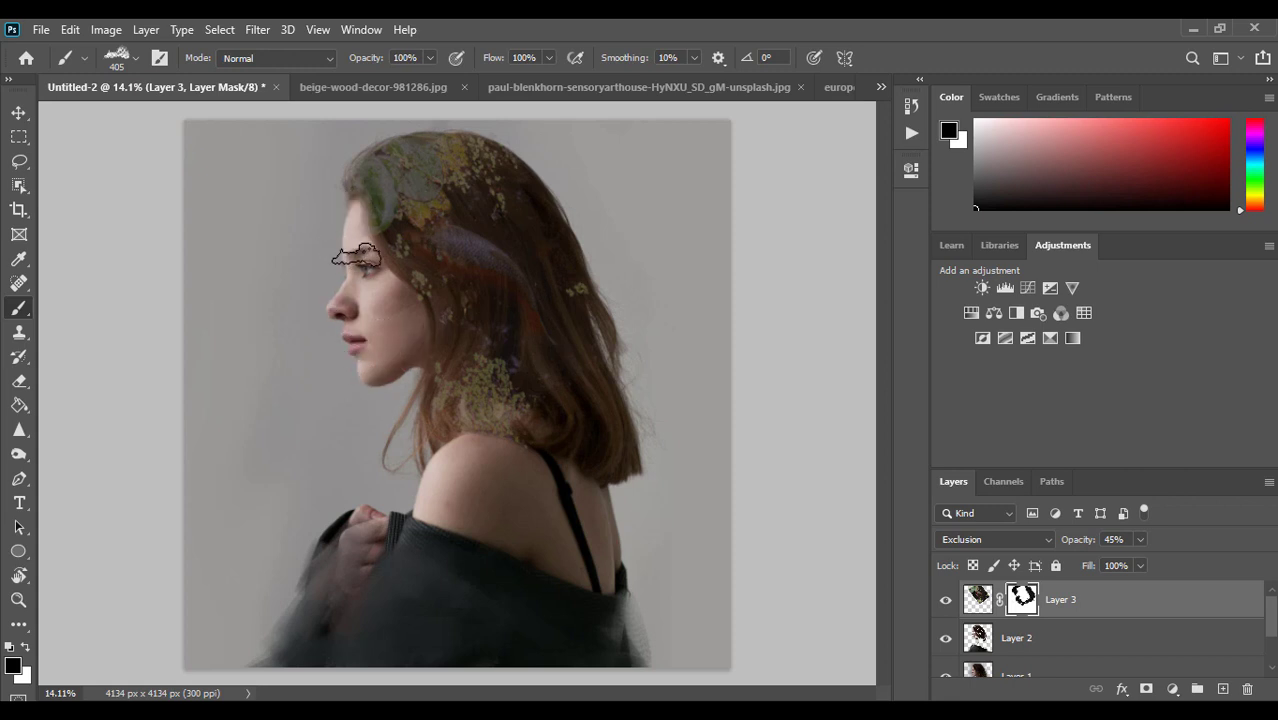
click(18, 113)
drag(373, 87, 400, 122)
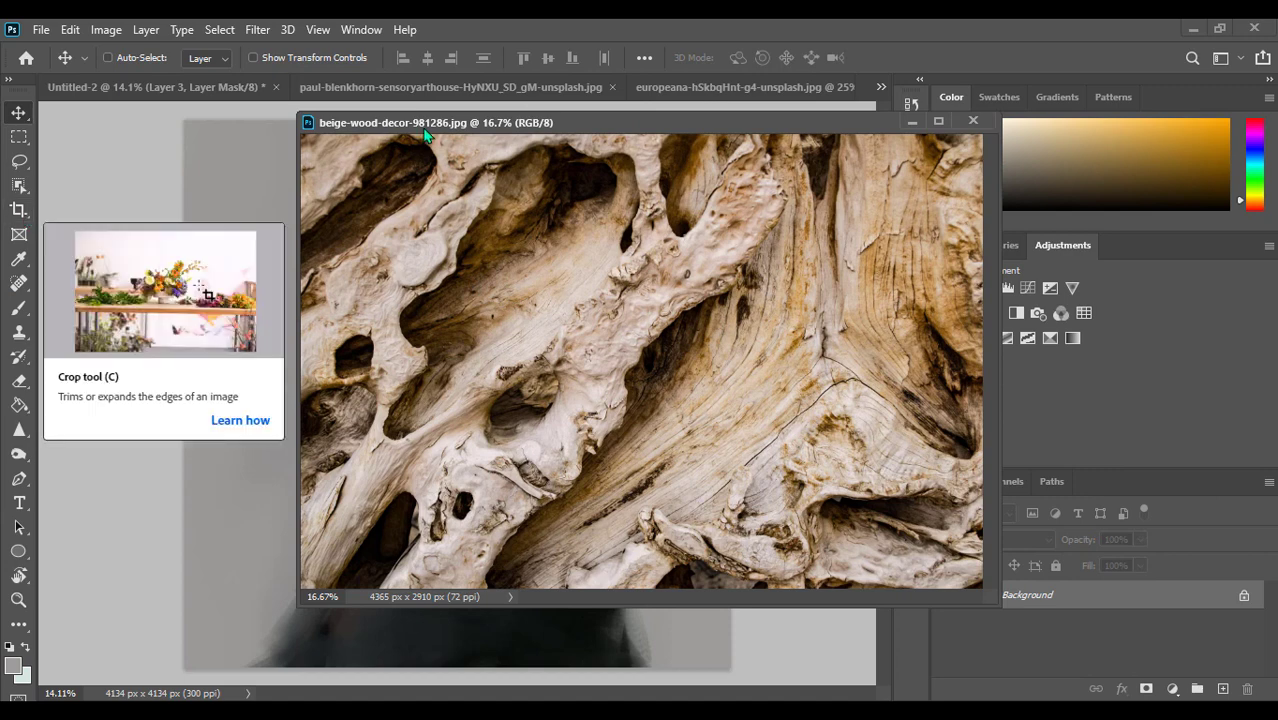
Crop the driftwood photo down to a tall section of wood
drag(422, 131, 386, 138)
click(26, 184)
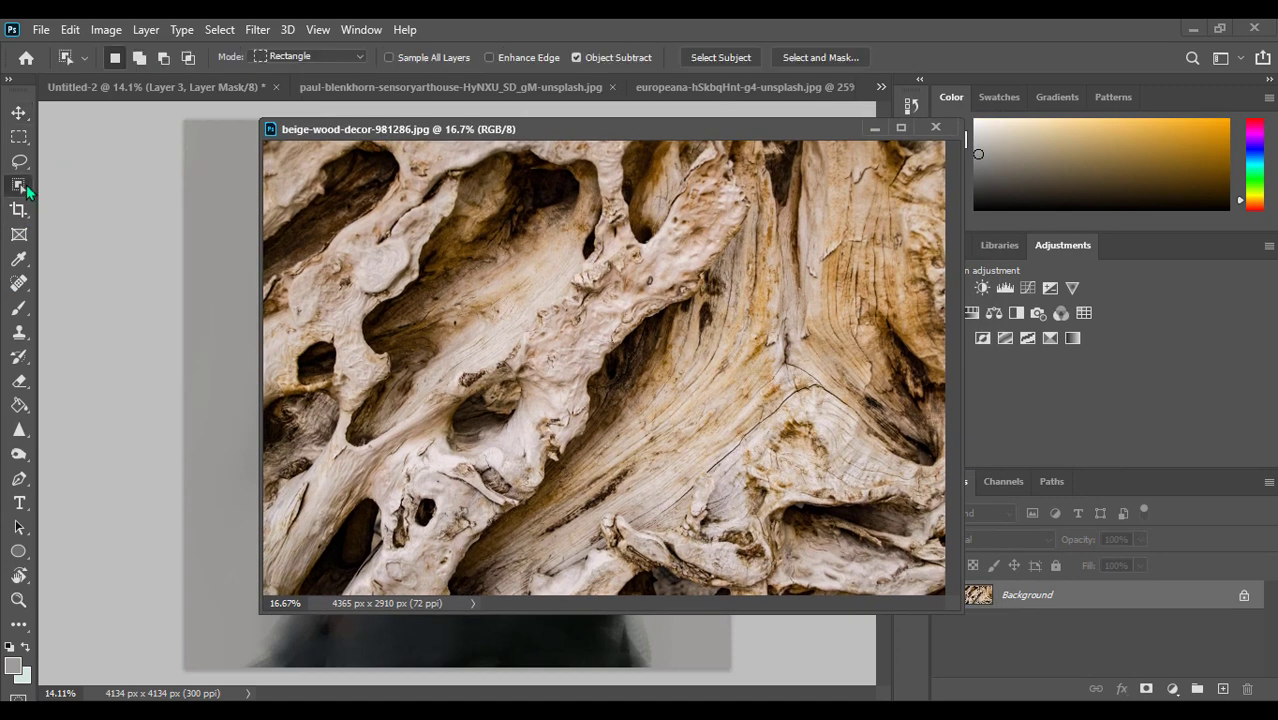
right_click(26, 184)
click(50, 186)
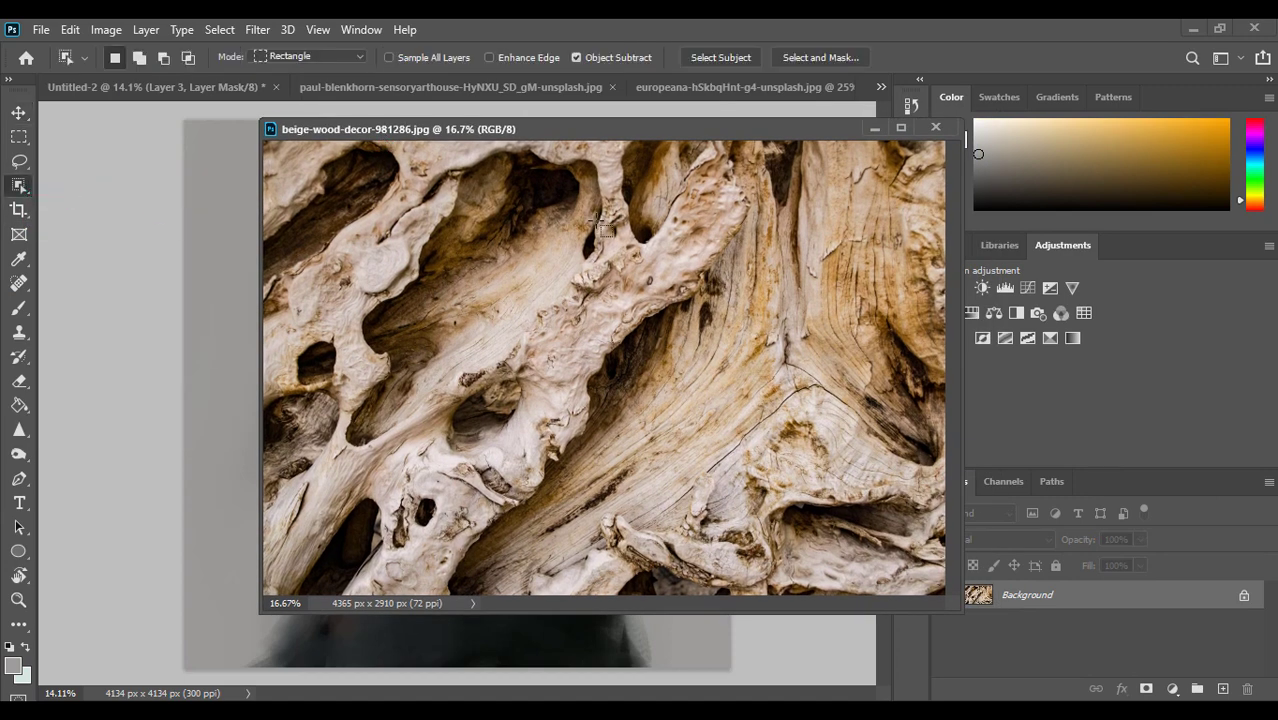
click(22, 212)
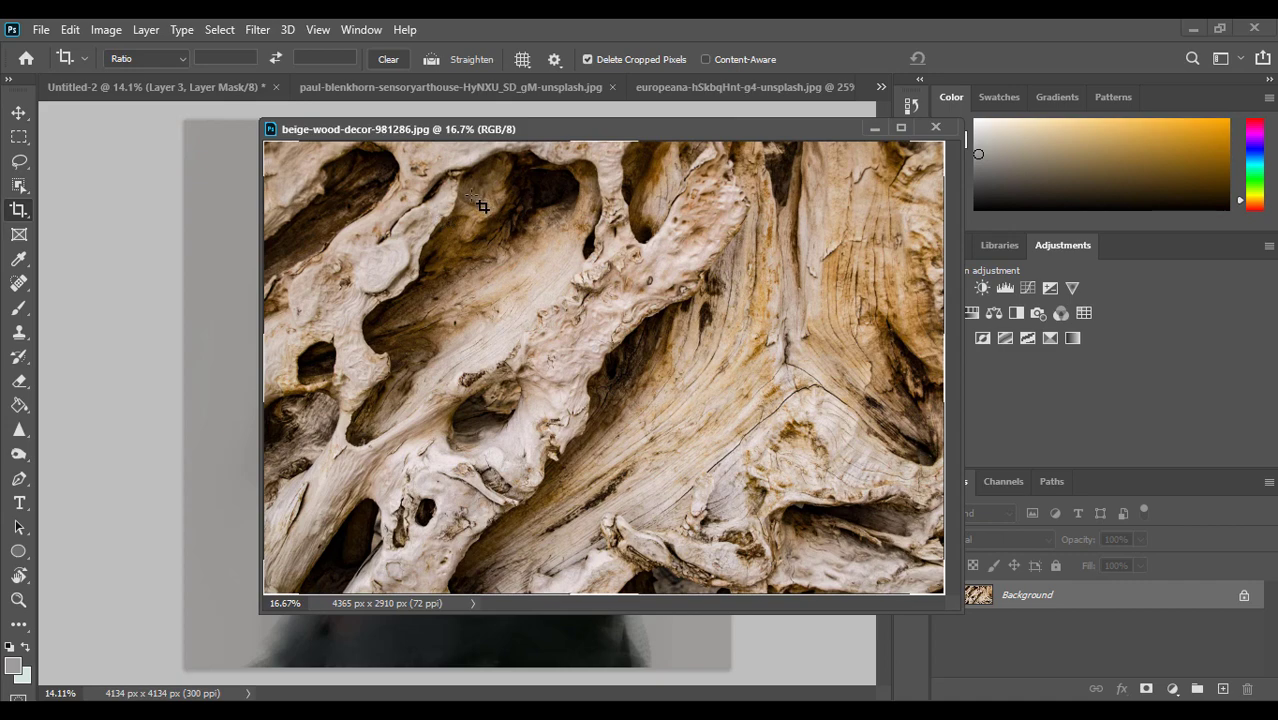
drag(478, 192, 730, 543)
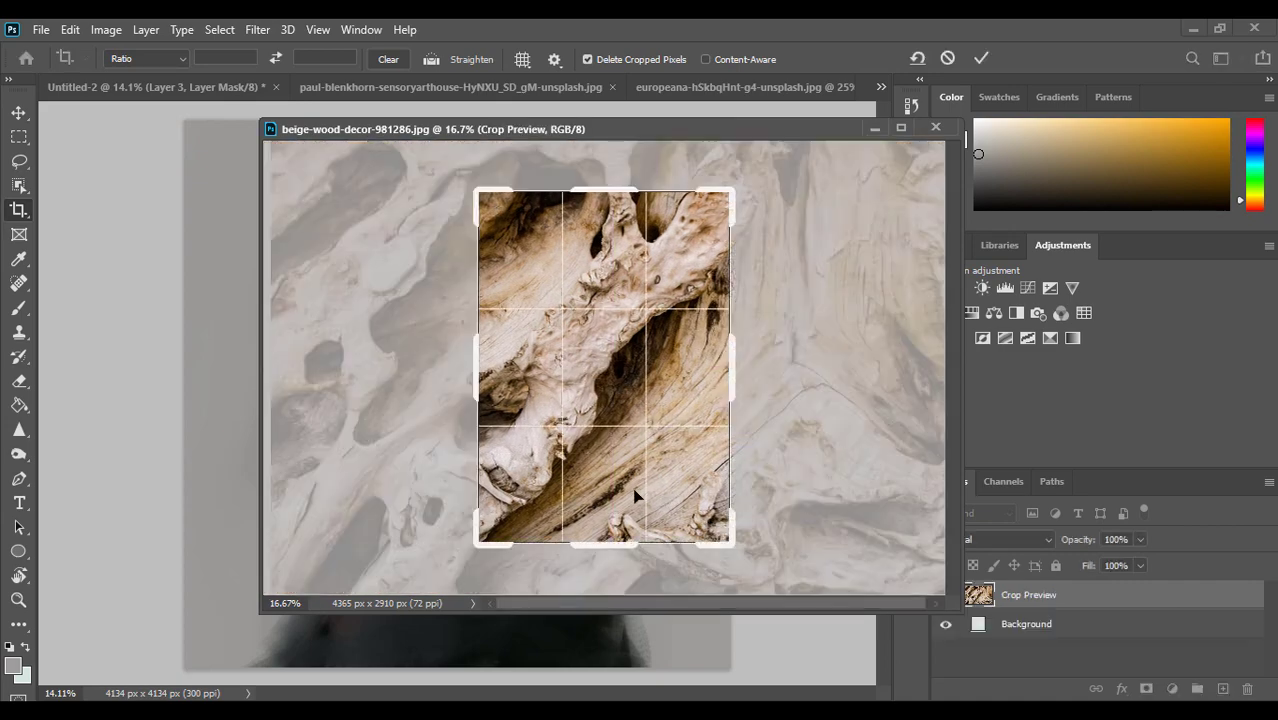
key(Return)
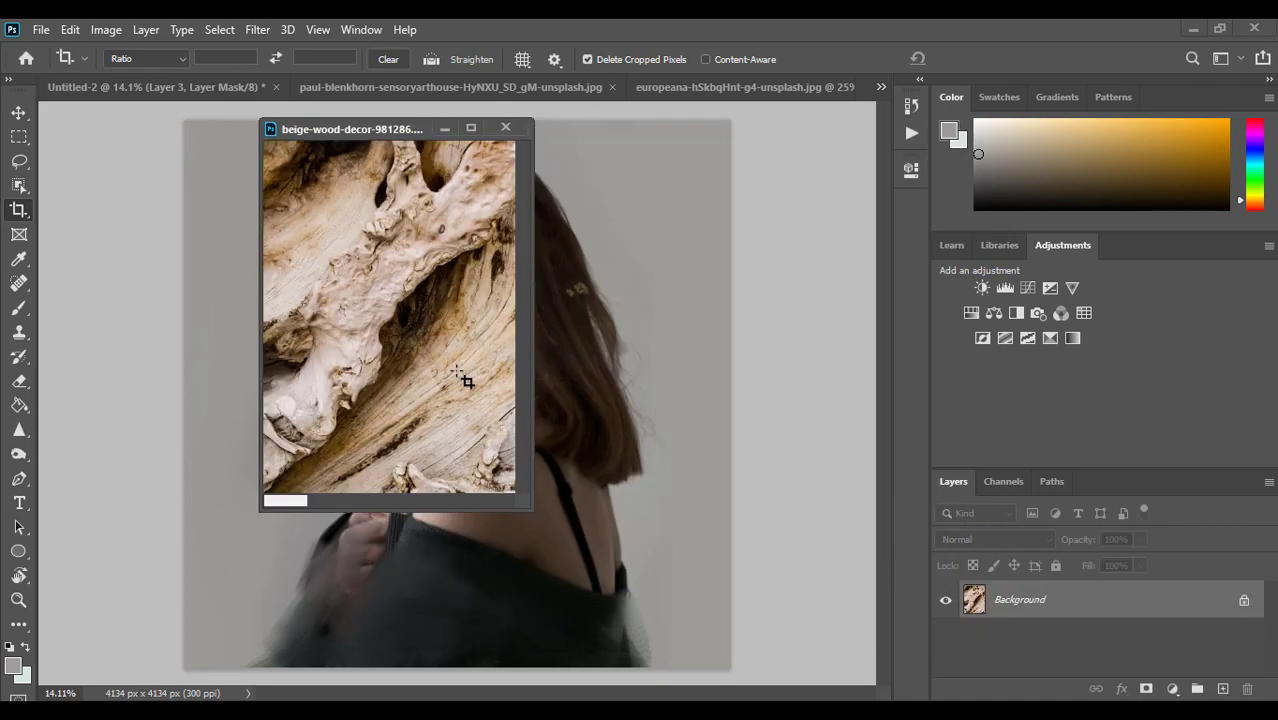
Copy the cropped wood into the portrait as a new layer and close the wood file unsaved
right_click(457, 372)
click(438, 372)
click(19, 113)
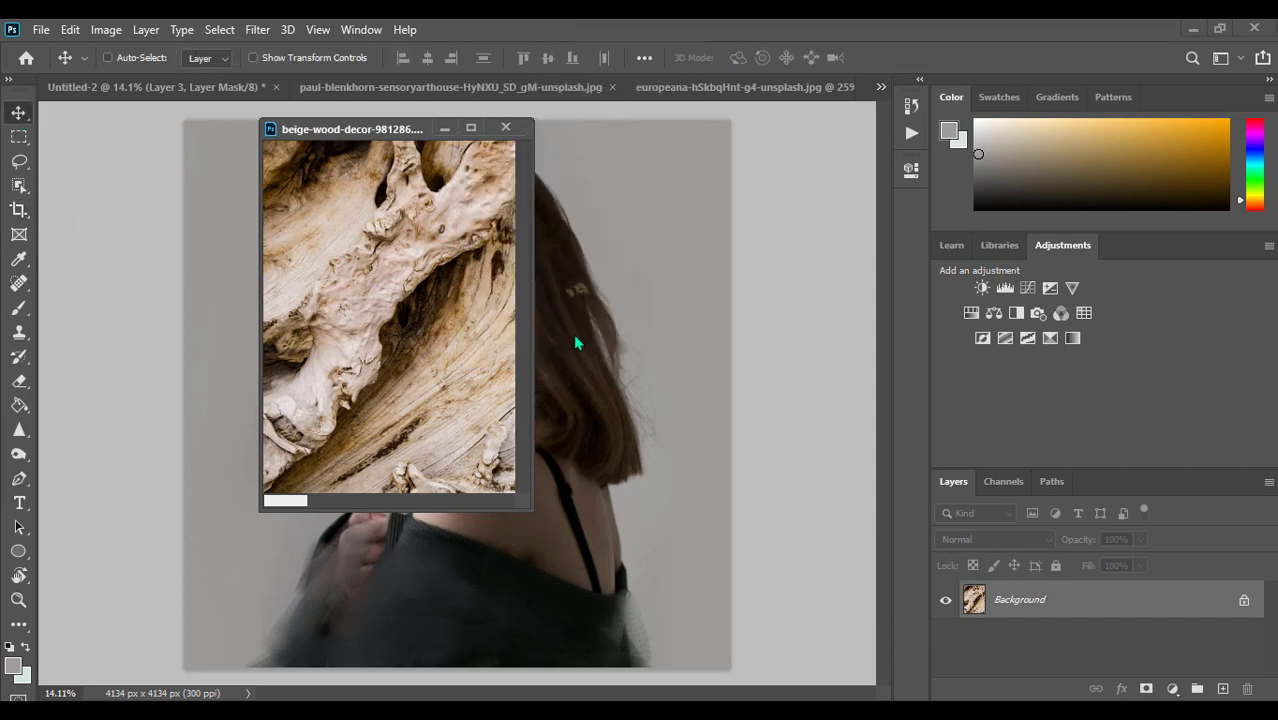
drag(400, 275, 600, 335)
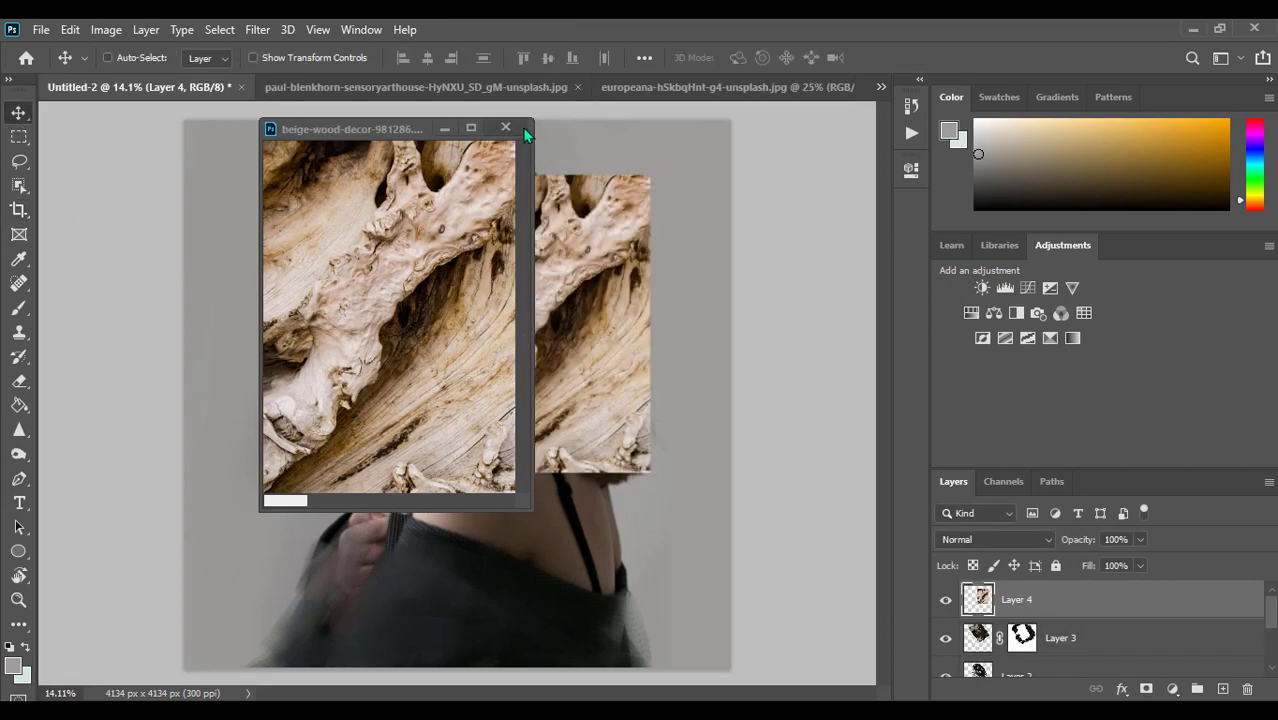
click(505, 127)
click(620, 291)
Position the wood layer below the face and blend it with Soft Light
drag(595, 288, 498, 238)
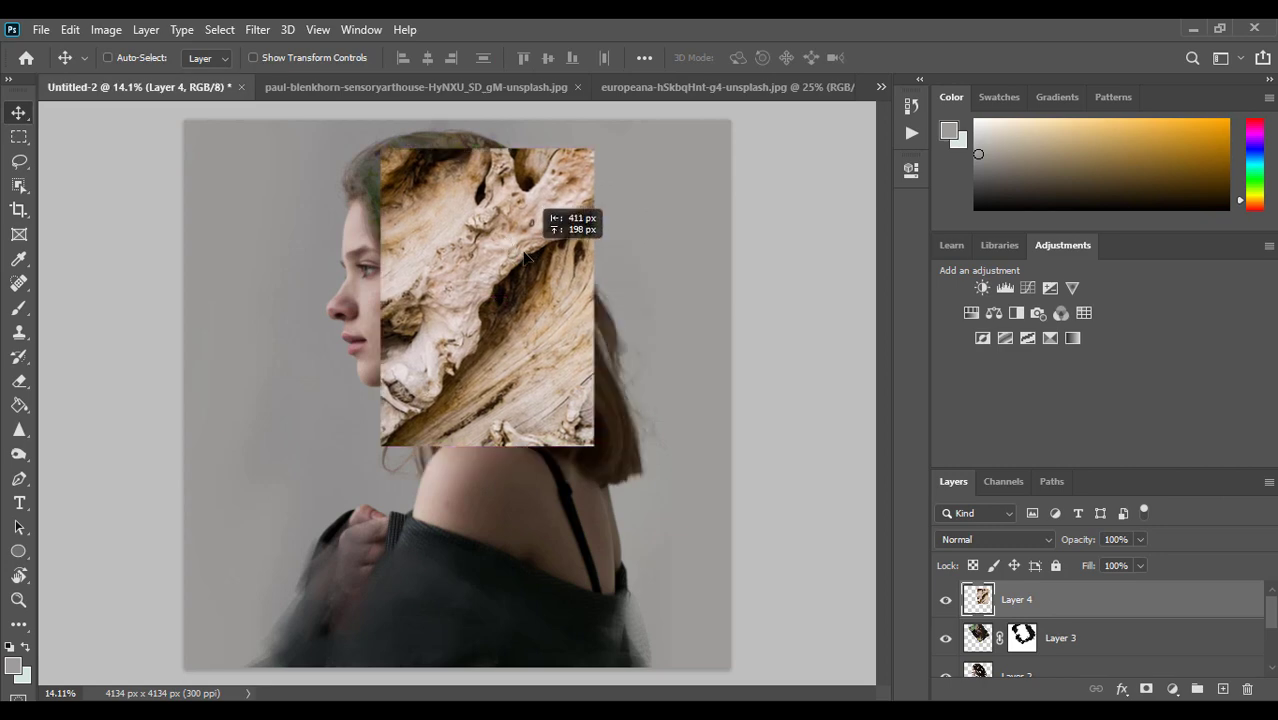
drag(592, 396, 603, 641)
click(966, 540)
click(965, 475)
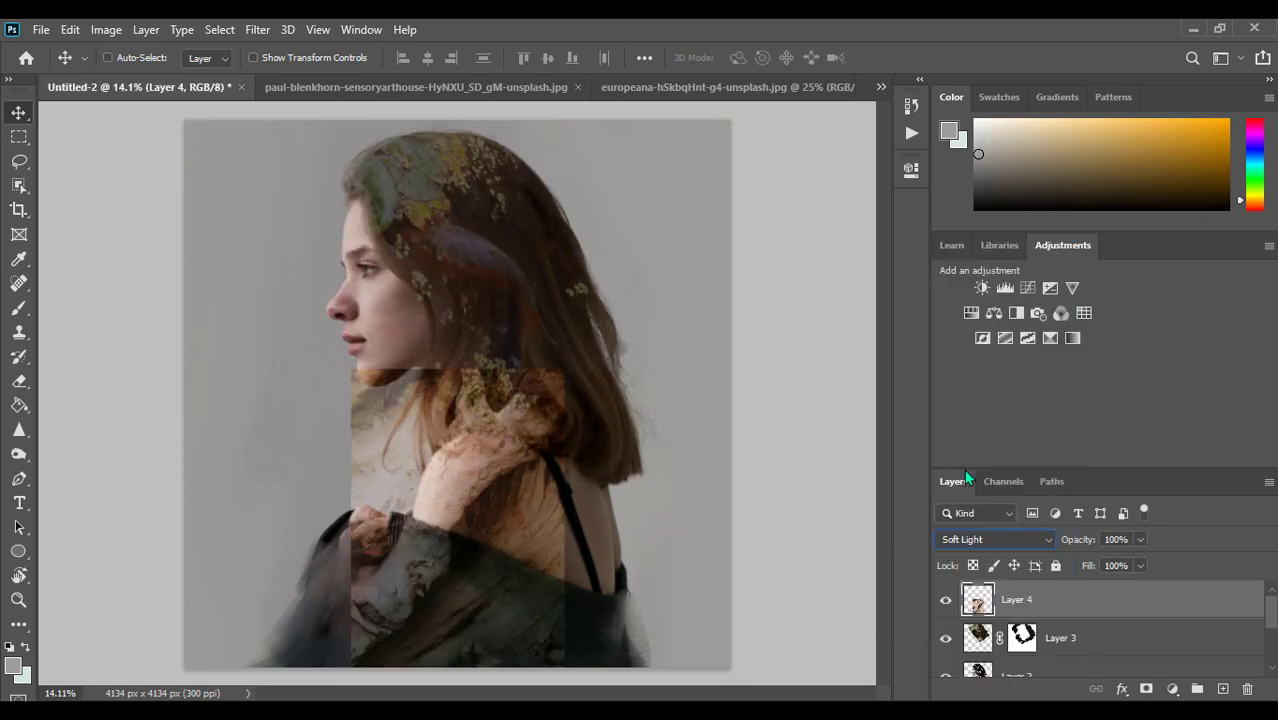
drag(645, 430, 688, 400)
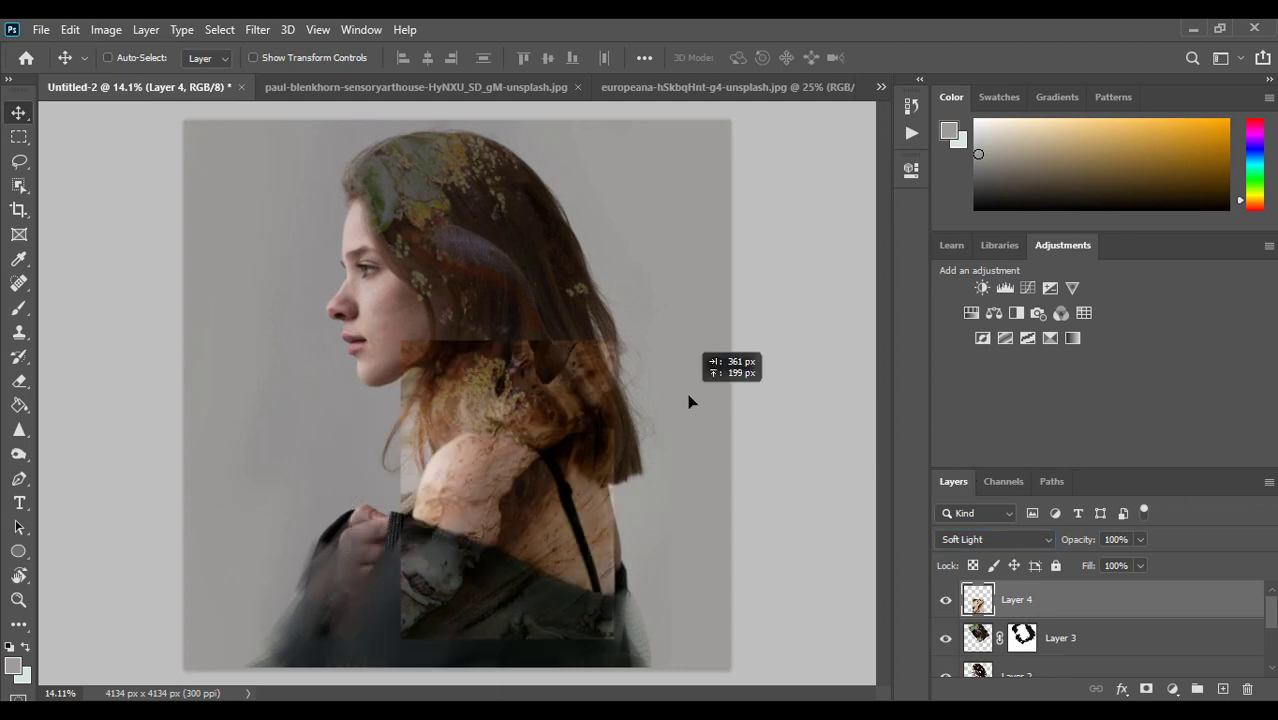
Rotate the wood layer and shift it so it tilts along the shoulder
key(ctrl+t)
mouse_move(618, 332)
mouse_down()
mouse_move(641, 387)
mouse_move(656, 384)
mouse_up()
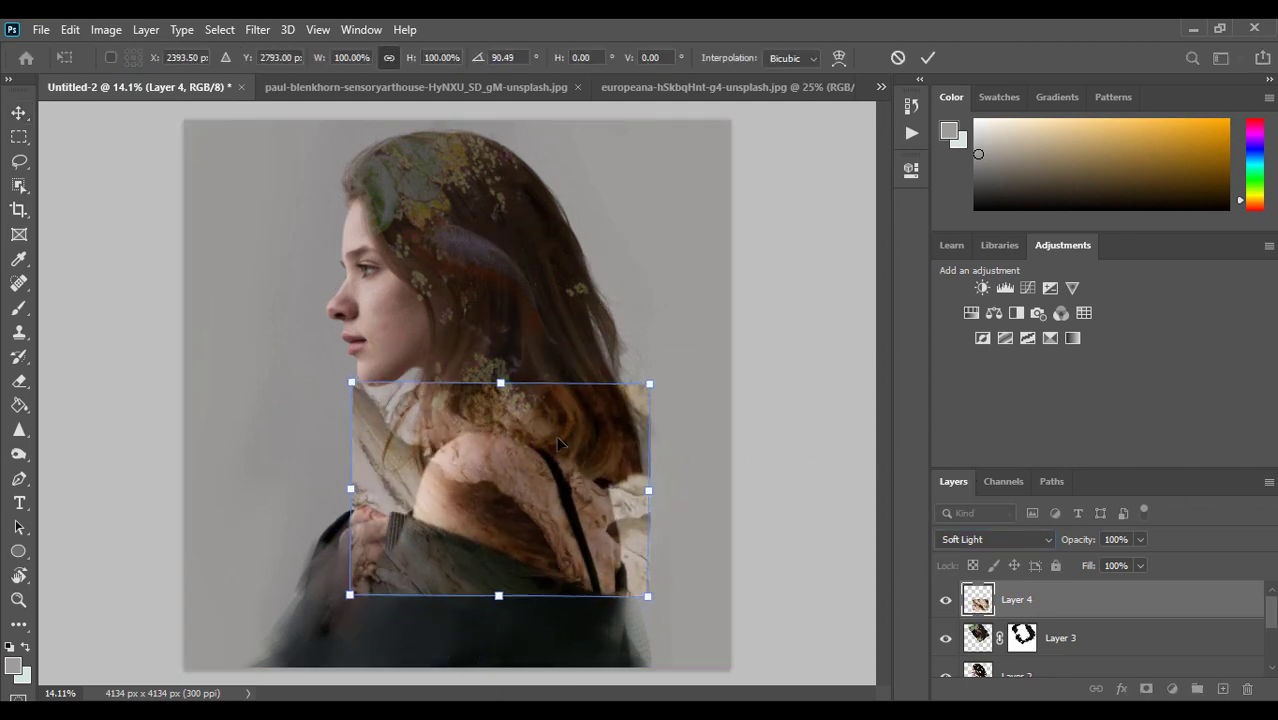
drag(500, 480, 528, 495)
drag(242, 448, 267, 472)
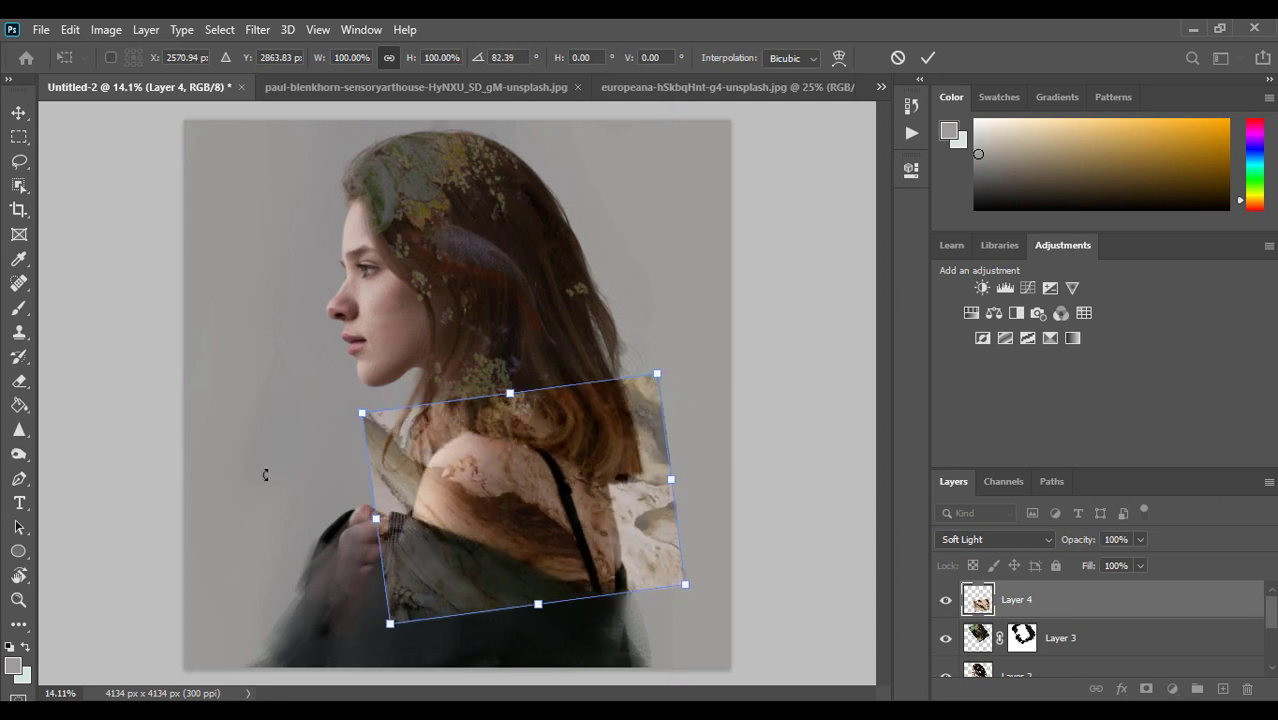
key(Return)
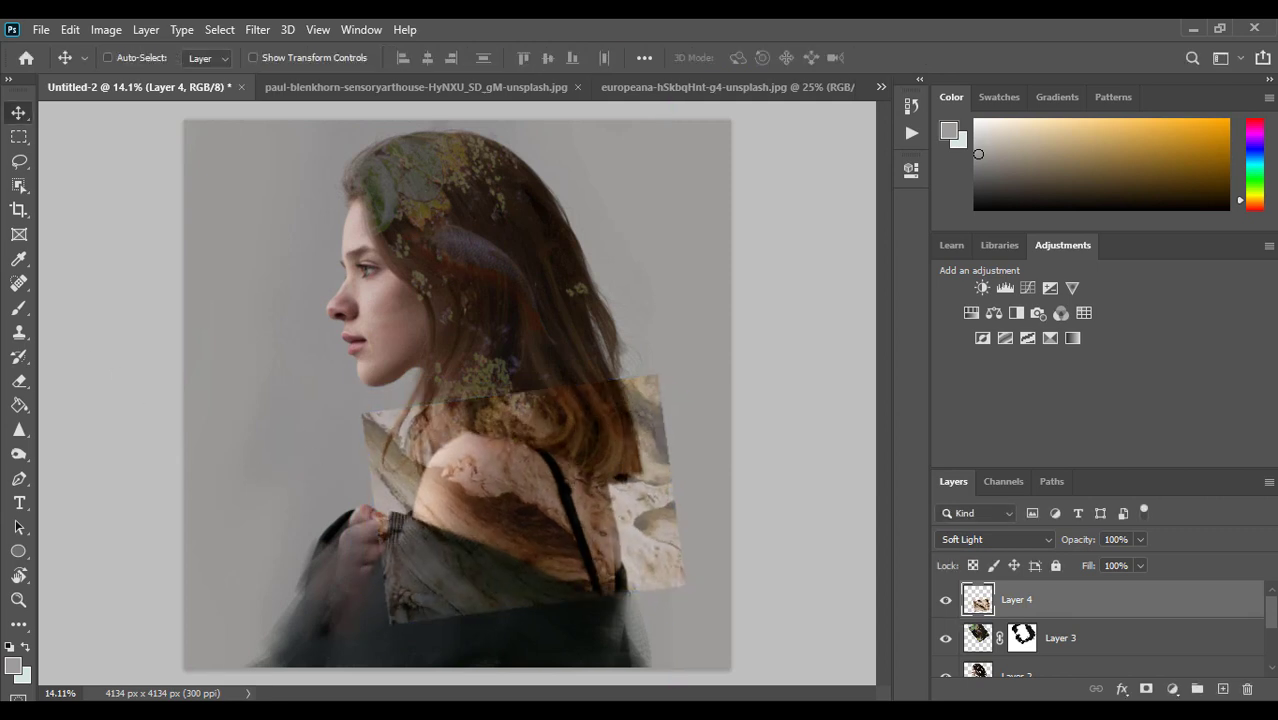
Add a mask to Layer 4 and paint out the wood beside the neck, hair and right side
click(1145, 689)
click(20, 310)
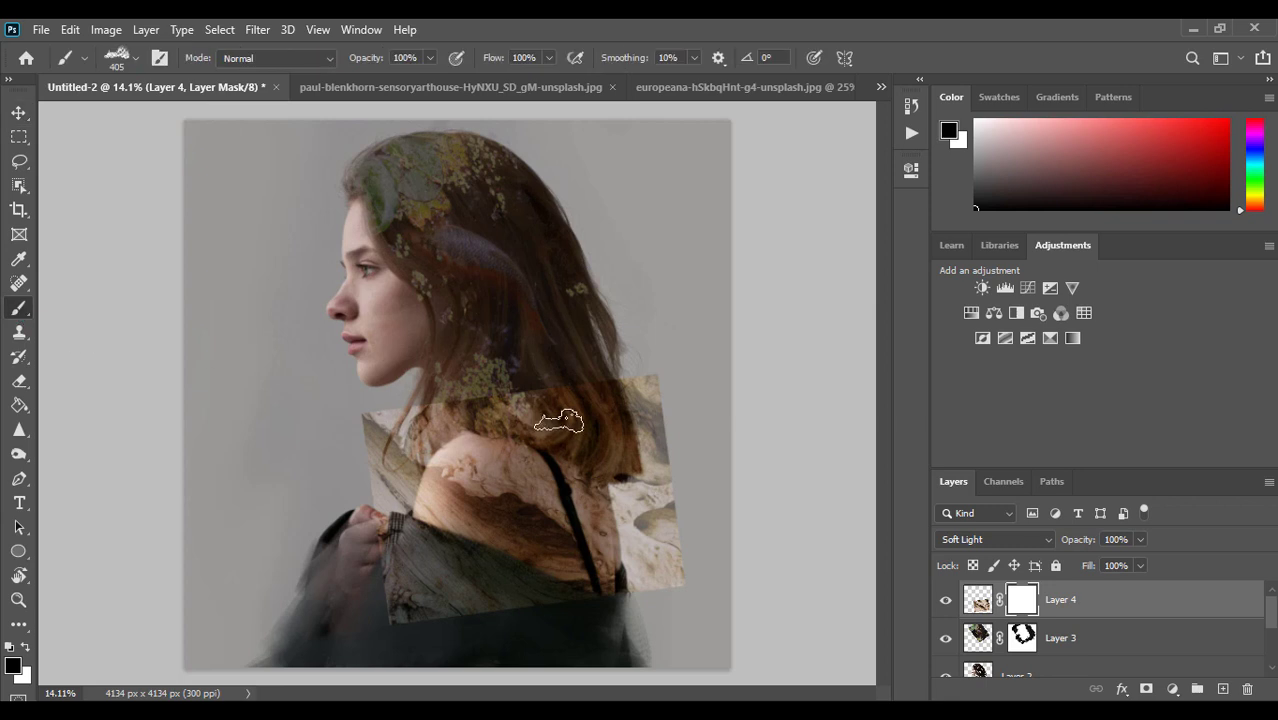
mouse_move(436, 389)
mouse_down()
mouse_move(335, 540)
mouse_move(508, 599)
mouse_move(371, 528)
mouse_move(530, 608)
mouse_move(428, 585)
mouse_move(613, 608)
mouse_move(456, 599)
mouse_move(518, 649)
mouse_up()
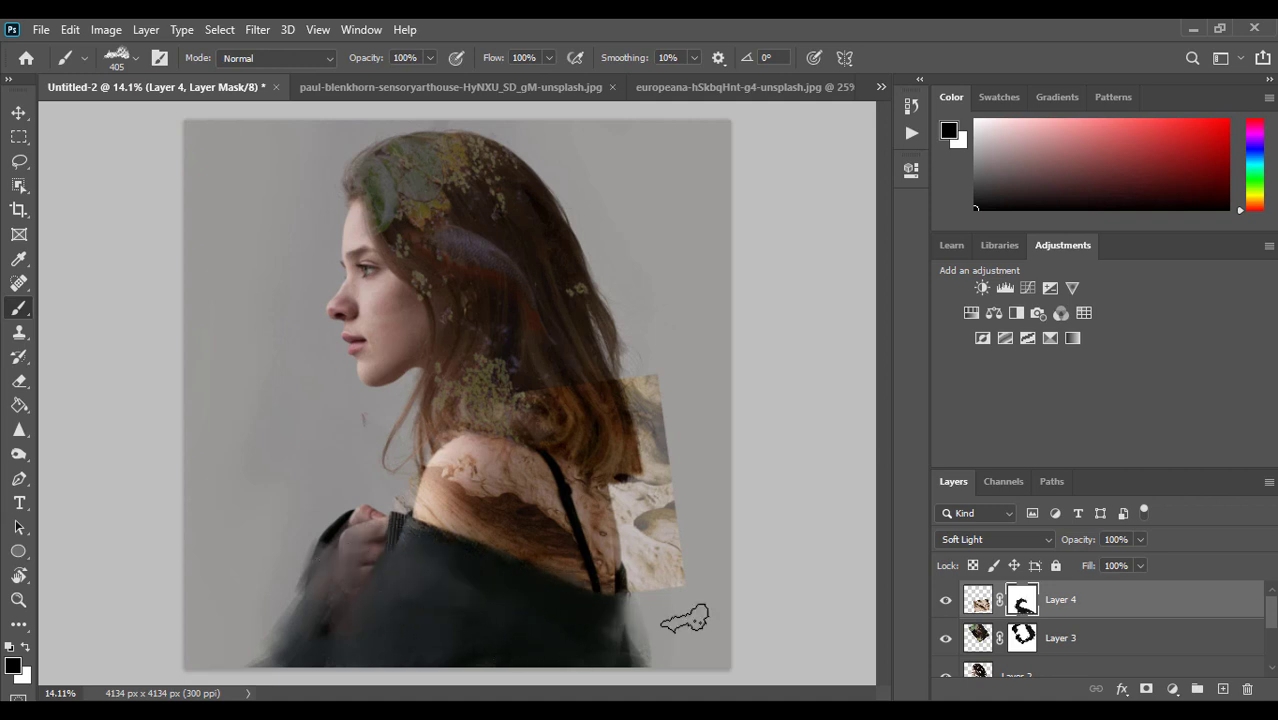
mouse_move(676, 613)
mouse_down()
mouse_move(685, 570)
mouse_move(627, 465)
mouse_move(650, 400)
mouse_move(575, 376)
mouse_up()
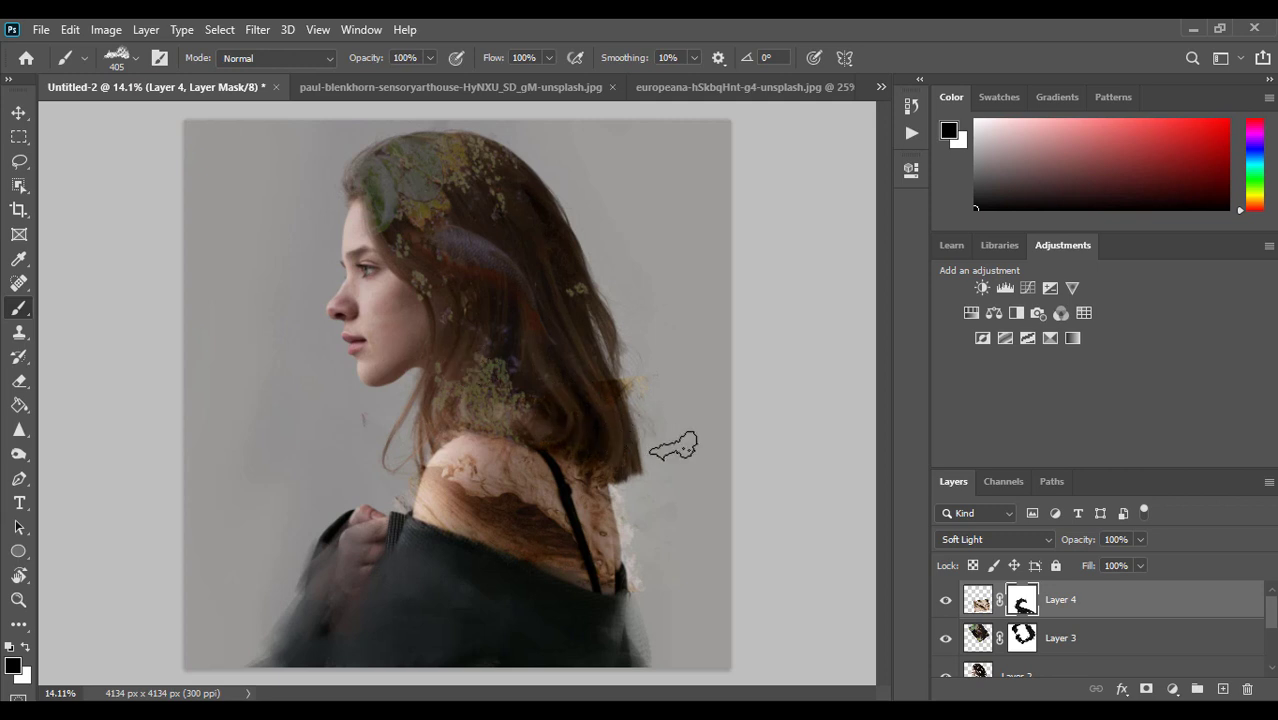
drag(673, 447, 535, 342)
mouse_move(679, 420)
mouse_down()
mouse_move(642, 499)
mouse_move(656, 533)
mouse_move(520, 470)
mouse_move(594, 326)
mouse_up()
Target Layer 4's pixels instead of its mask
click(106, 29)
mouse_move(135, 78)
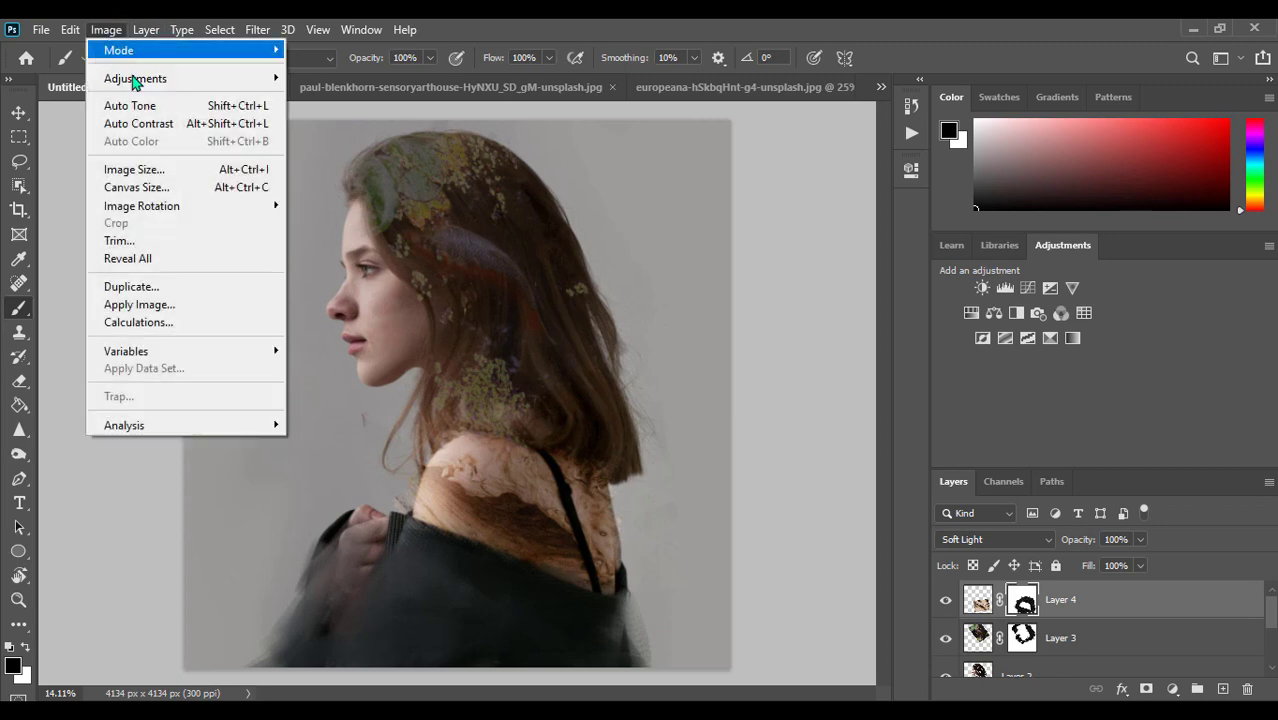
click(724, 333)
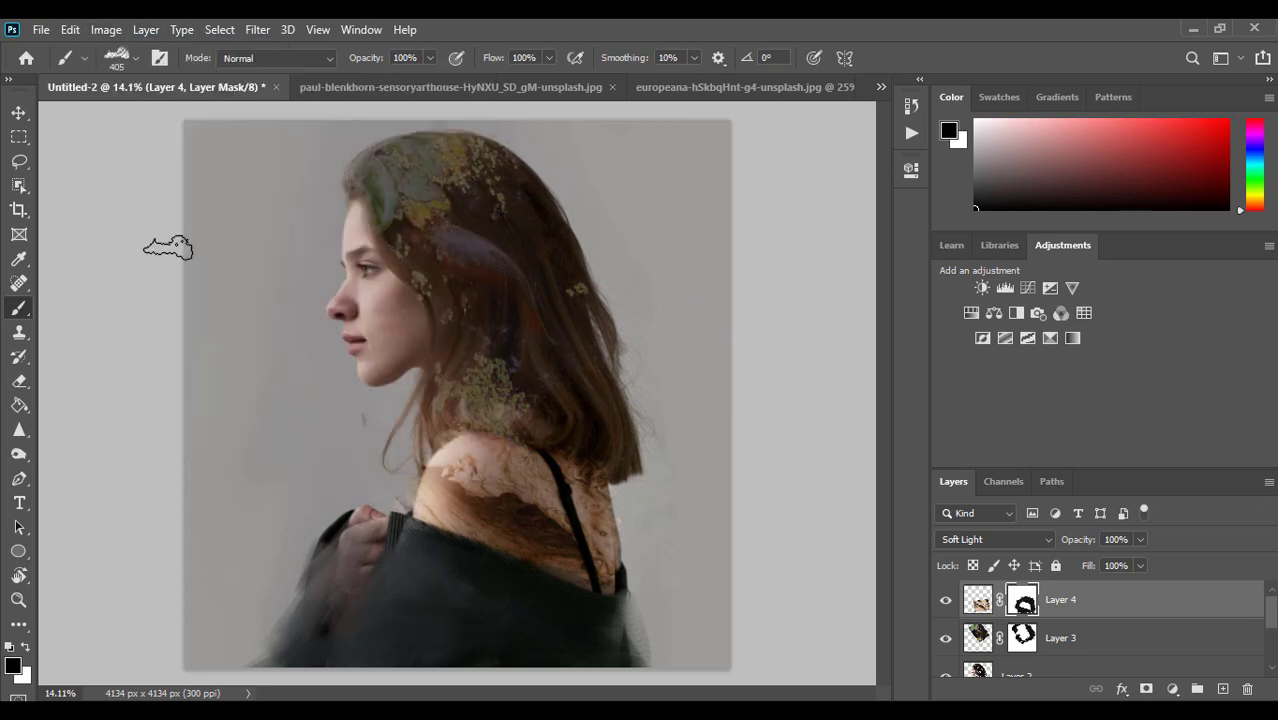
click(19, 112)
click(976, 598)
Apply Hue/Saturation Hue -22, Saturation -89, Lightness -34 to Layer 4, then duplicate it
click(106, 29)
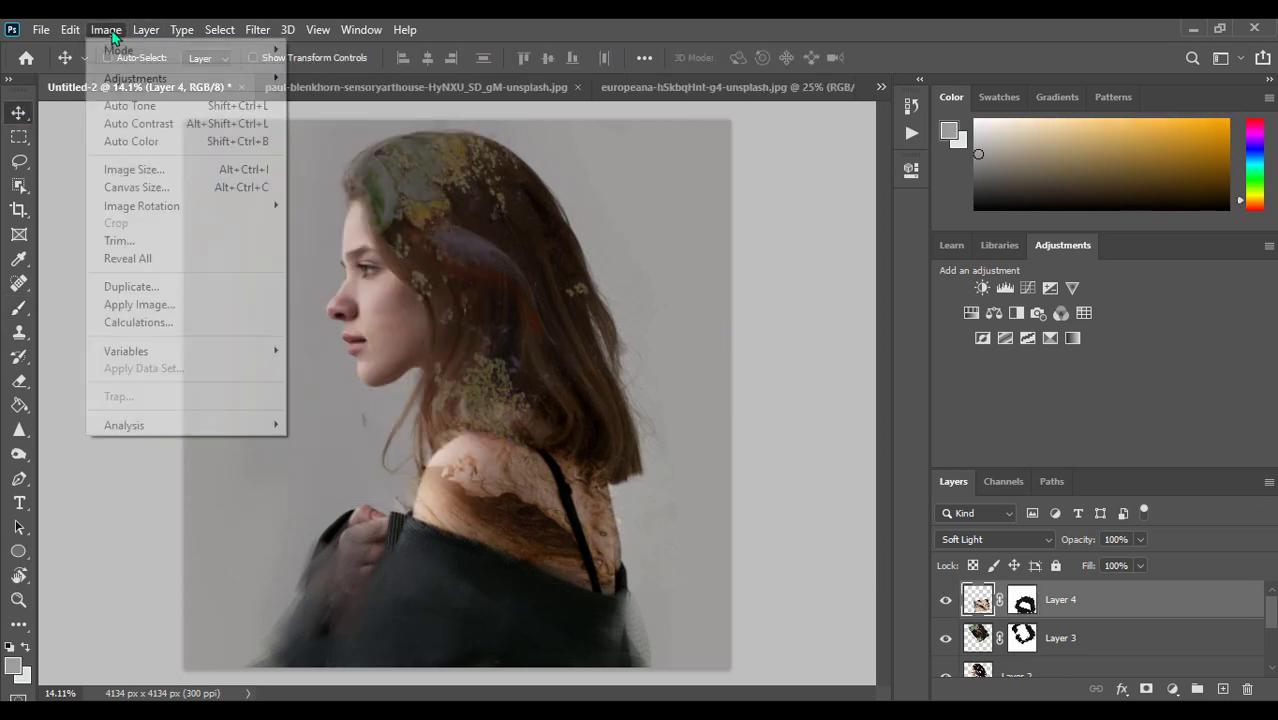
click(340, 177)
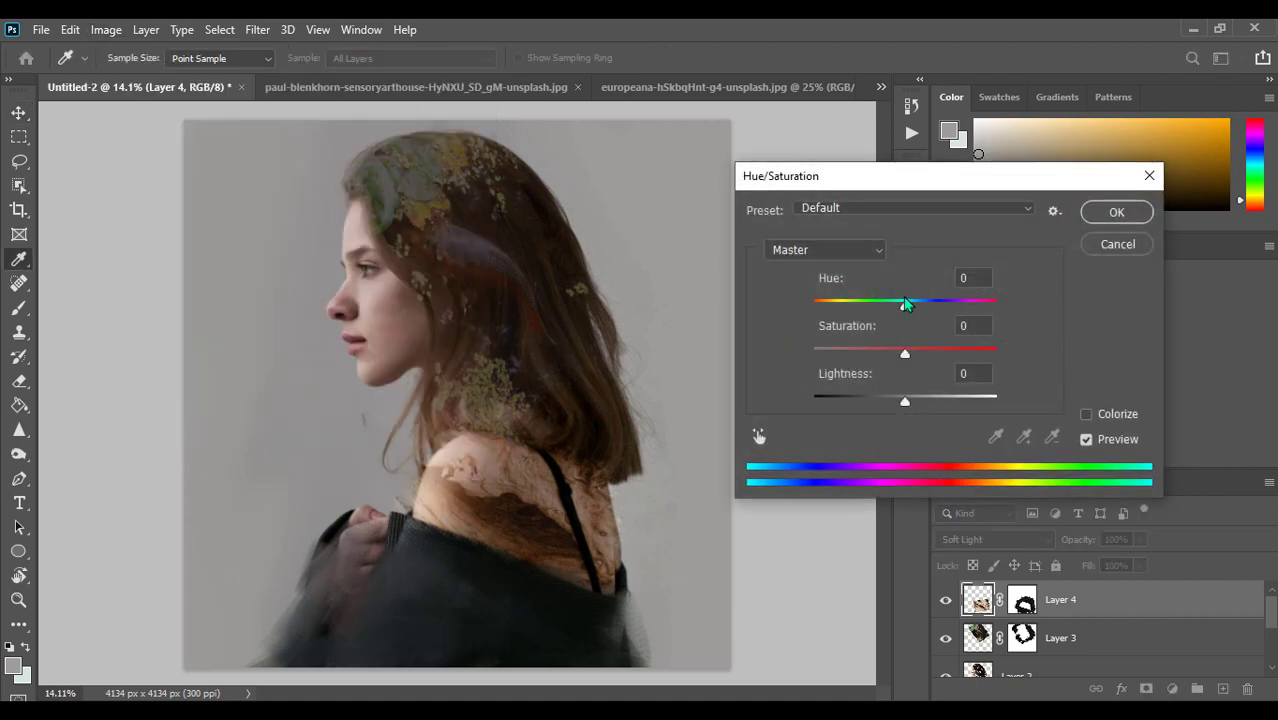
mouse_move(903, 312)
mouse_down()
mouse_move(845, 318)
mouse_move(897, 336)
mouse_move(823, 360)
mouse_up()
drag(905, 401, 876, 408)
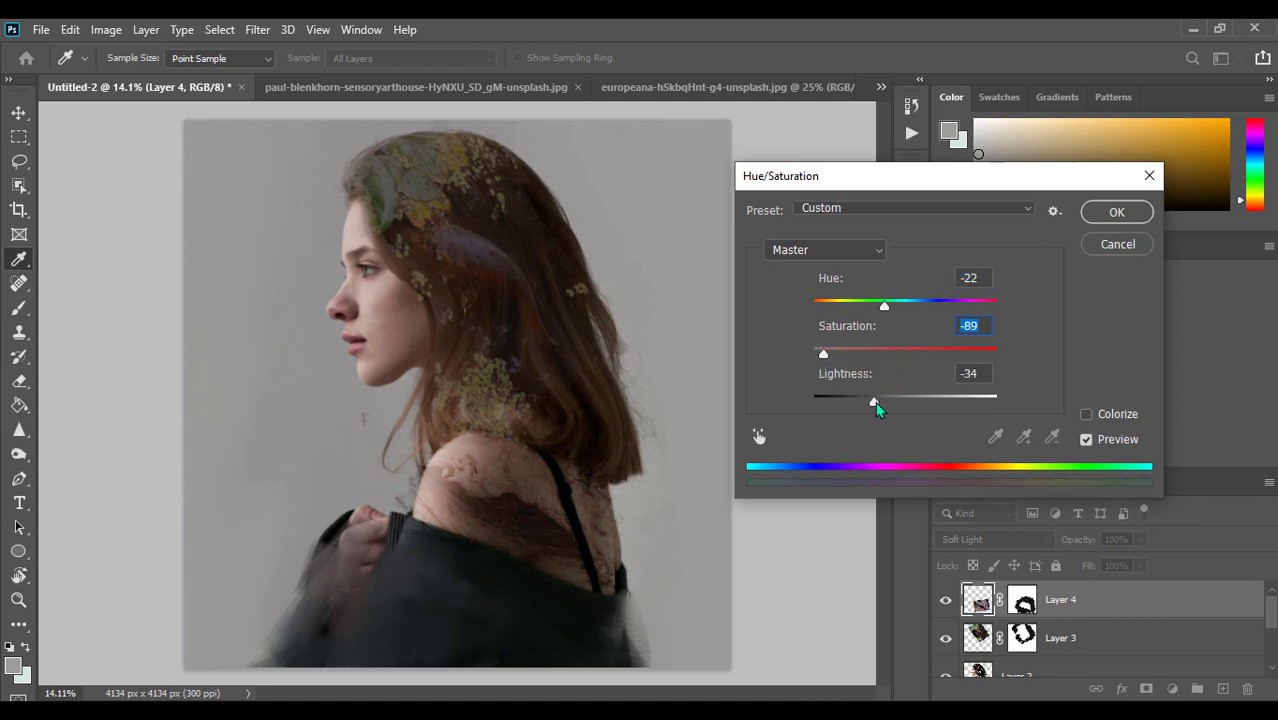
click(1094, 217)
drag(977, 600, 1222, 690)
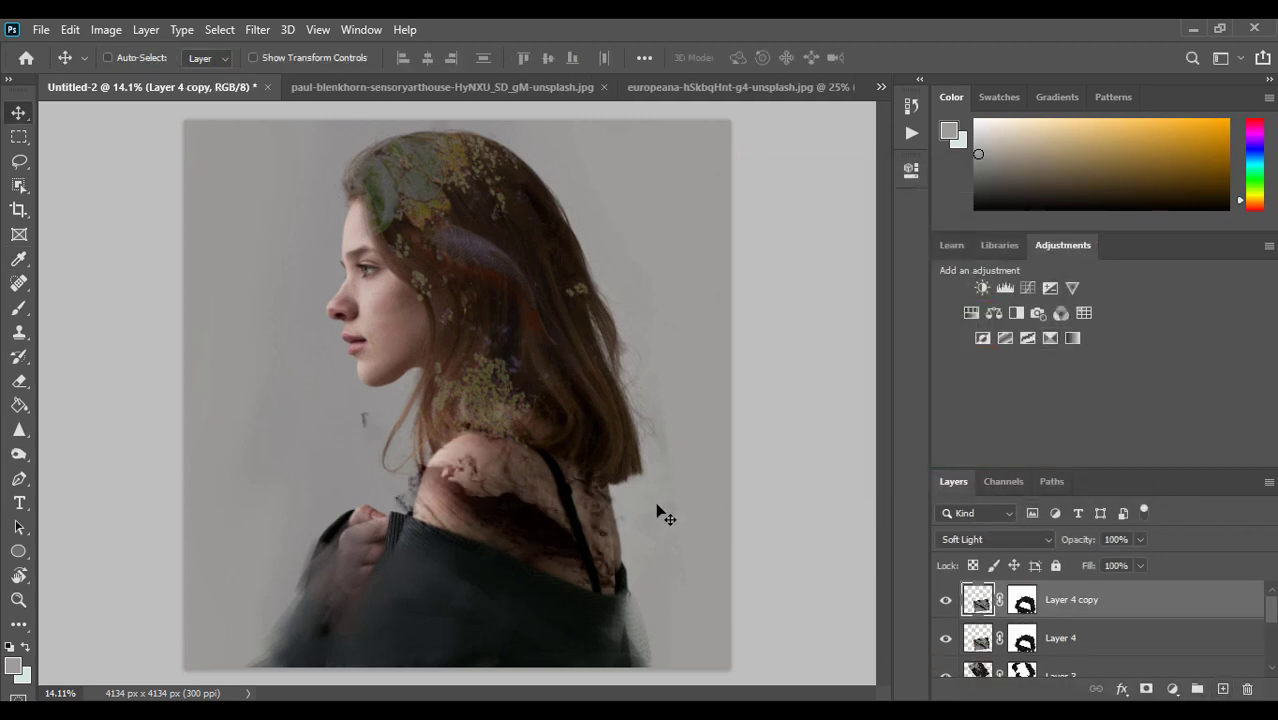
Rotate Layer 4 copy about -141°, scale it to roughly 85%, and place it over the upper hair
drag(657, 512, 522, 317)
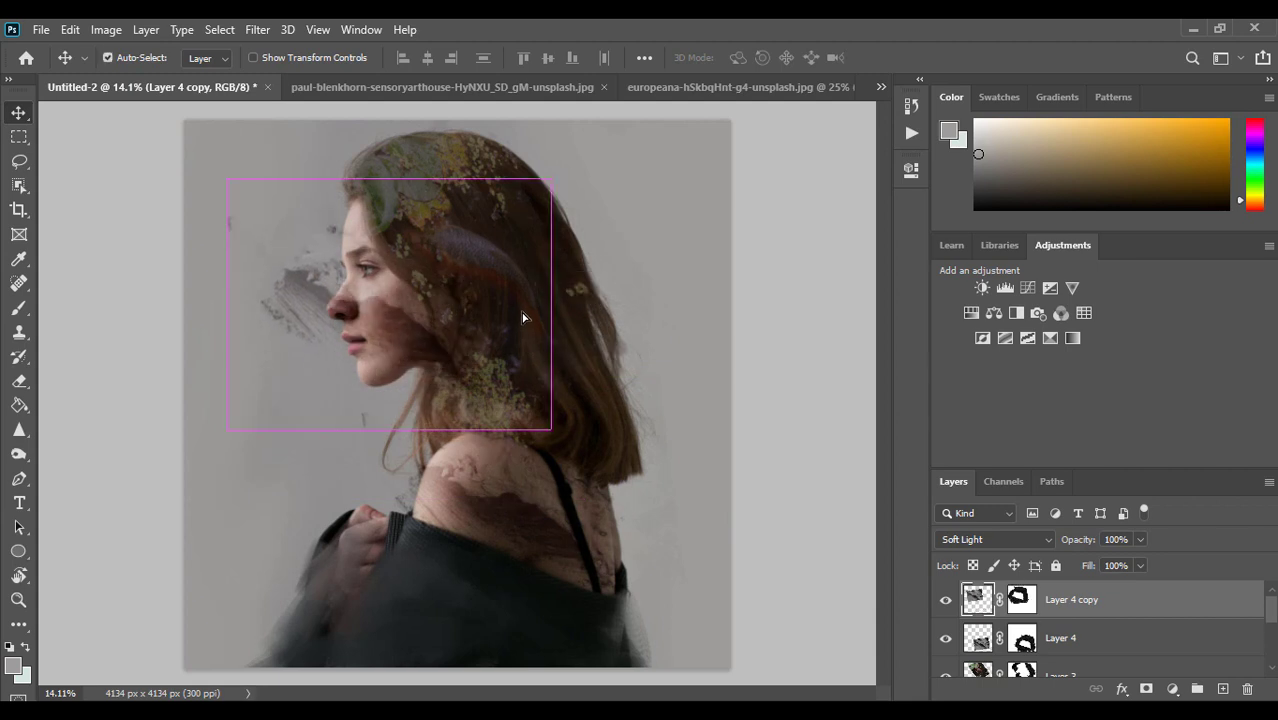
key(ctrl+t)
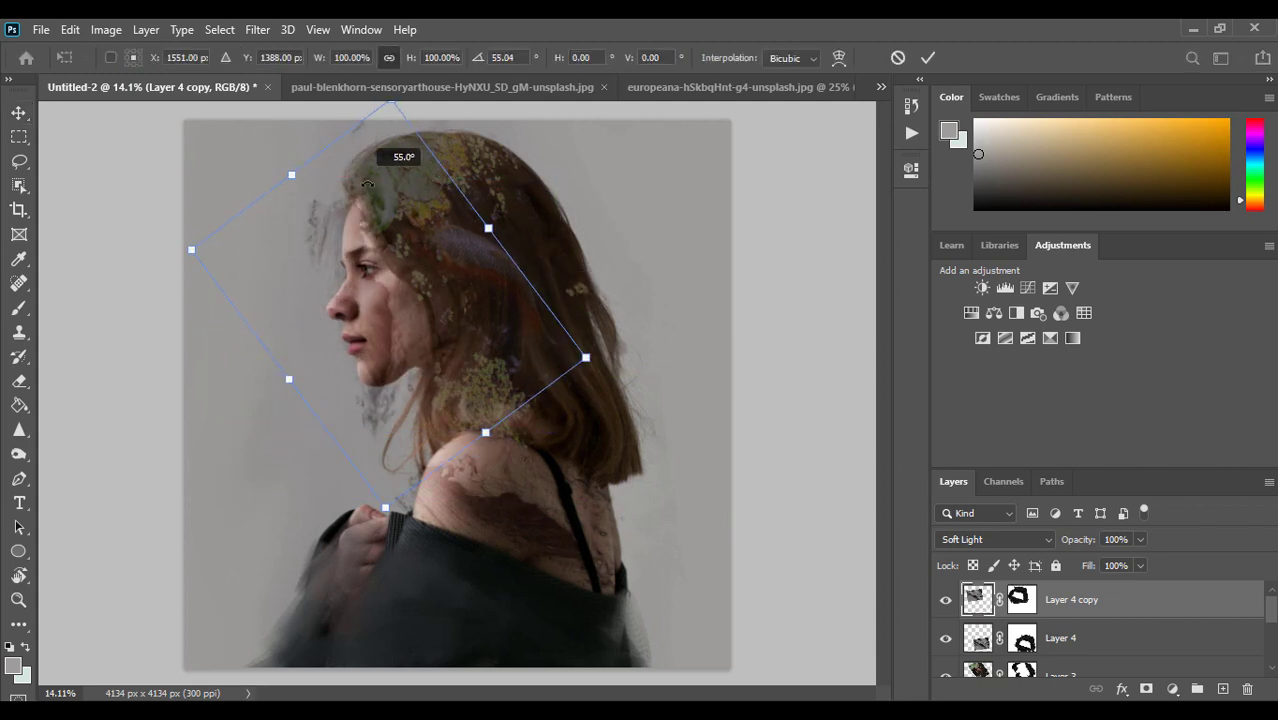
drag(213, 233, 372, 120)
drag(410, 274, 416, 260)
drag(257, 305, 468, 266)
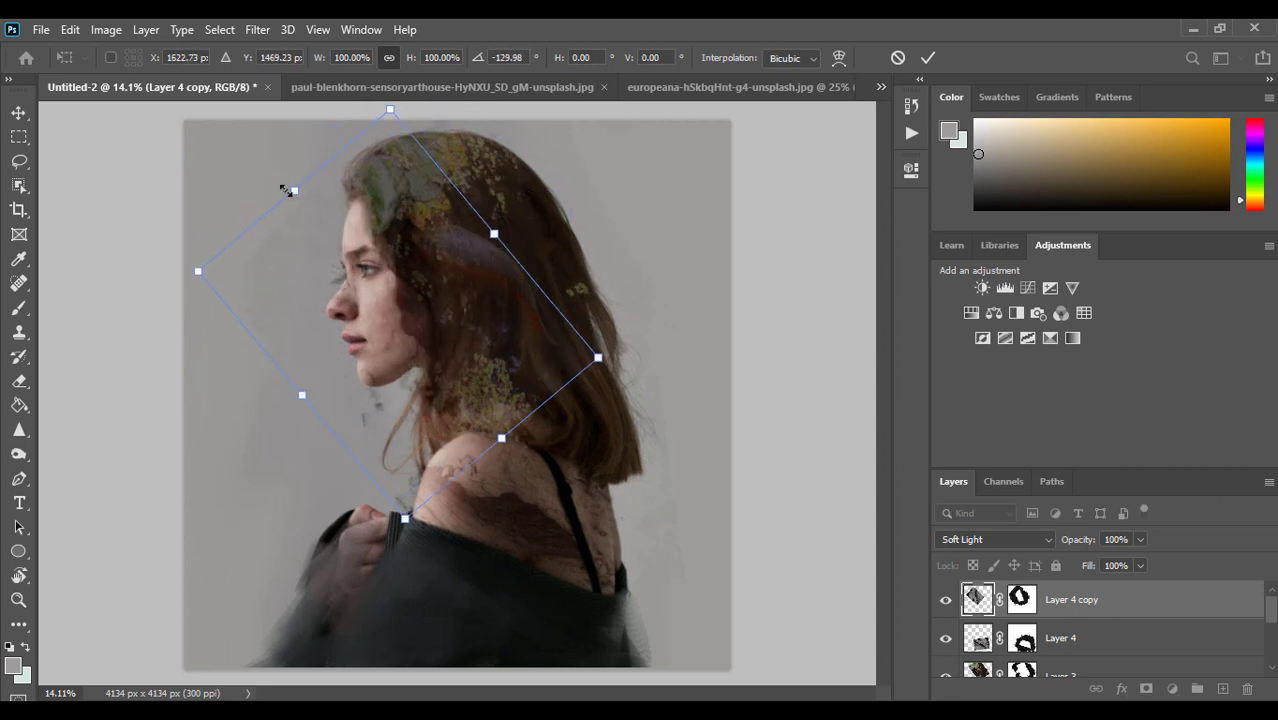
drag(285, 185, 205, 242)
mouse_move(359, 304)
mouse_down()
mouse_move(343, 278)
mouse_move(329, 296)
mouse_up()
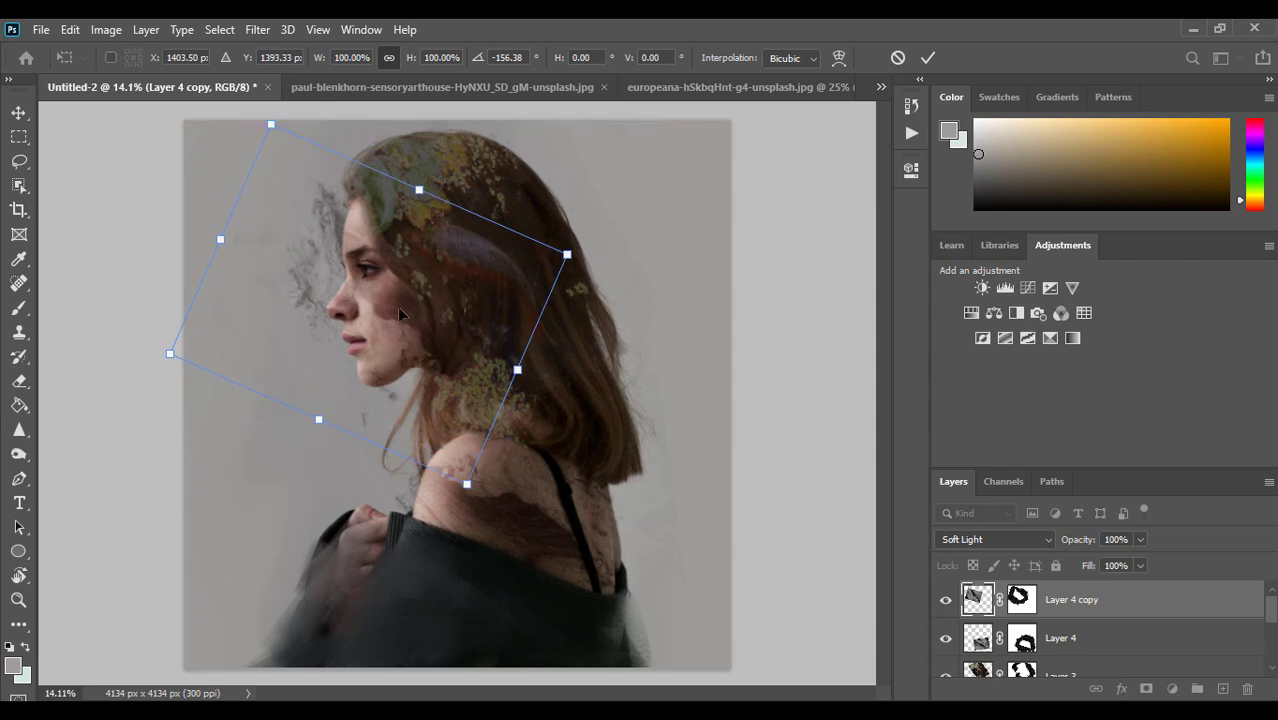
drag(464, 173, 530, 168)
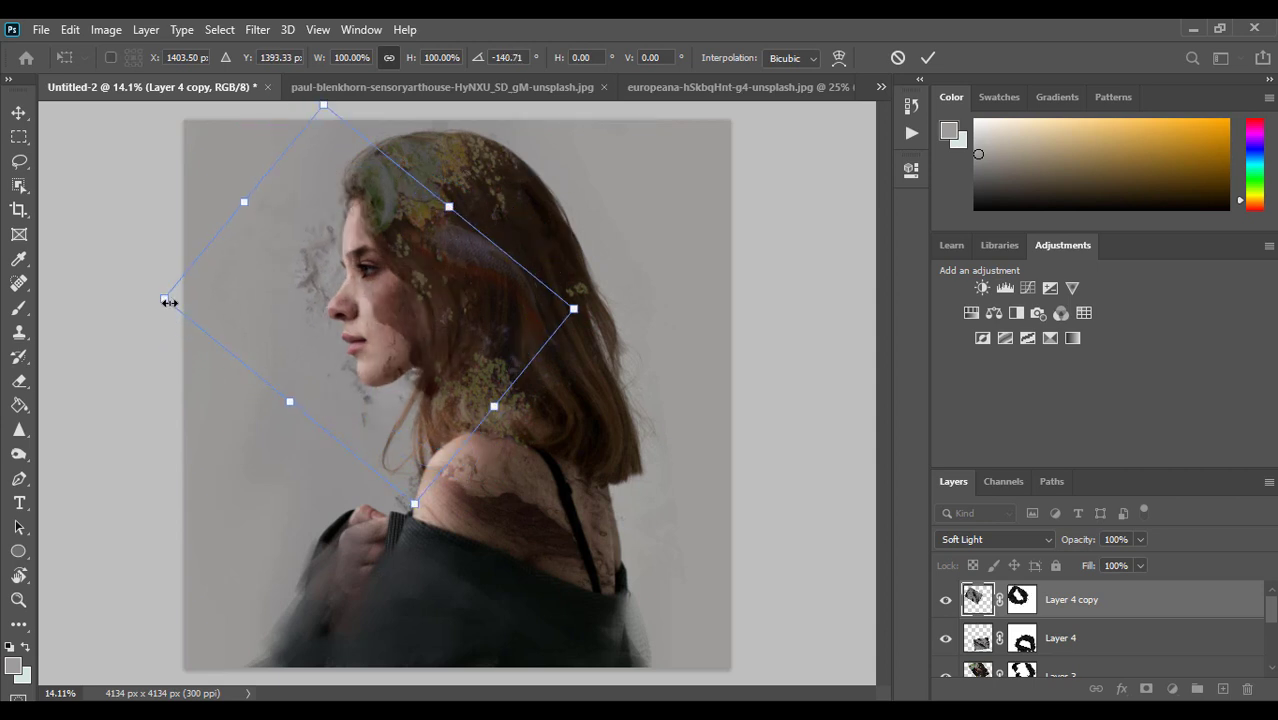
drag(165, 301, 225, 297)
drag(385, 307, 381, 317)
key(Return)
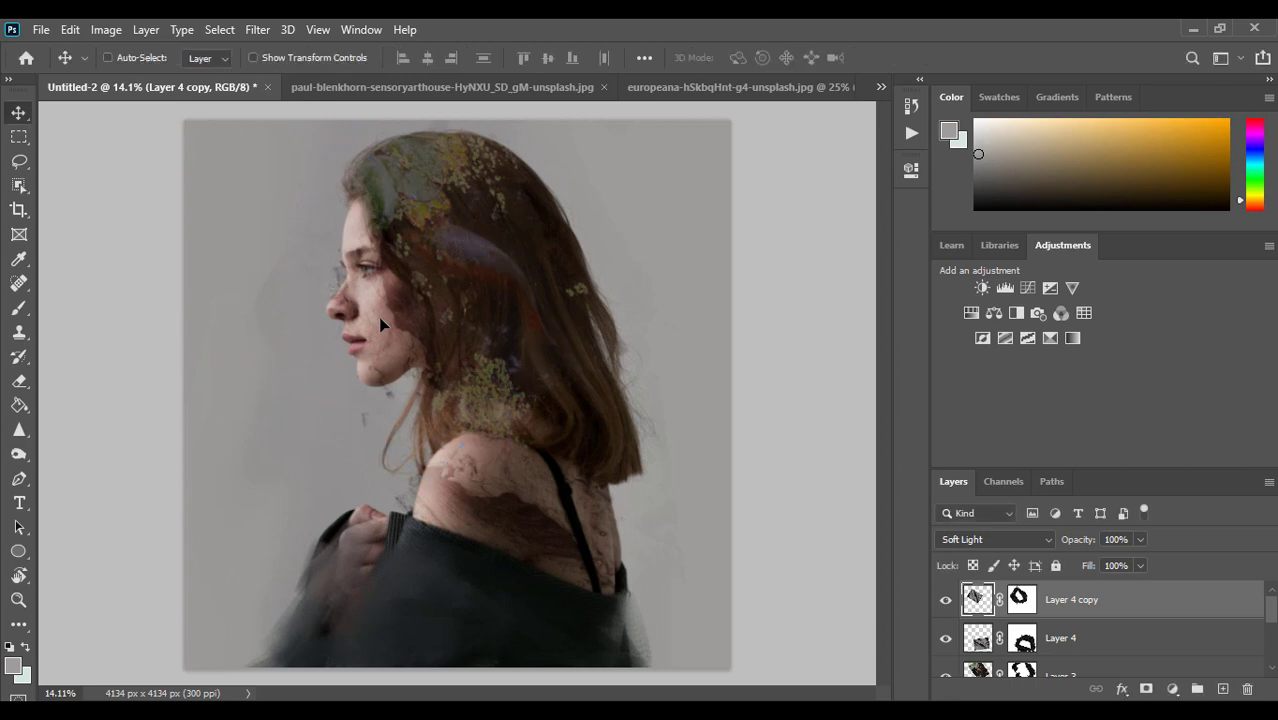
Lightly erase Layer 4 copy around the eye, cheek and neck, and set its opacity to 85%
click(20, 379)
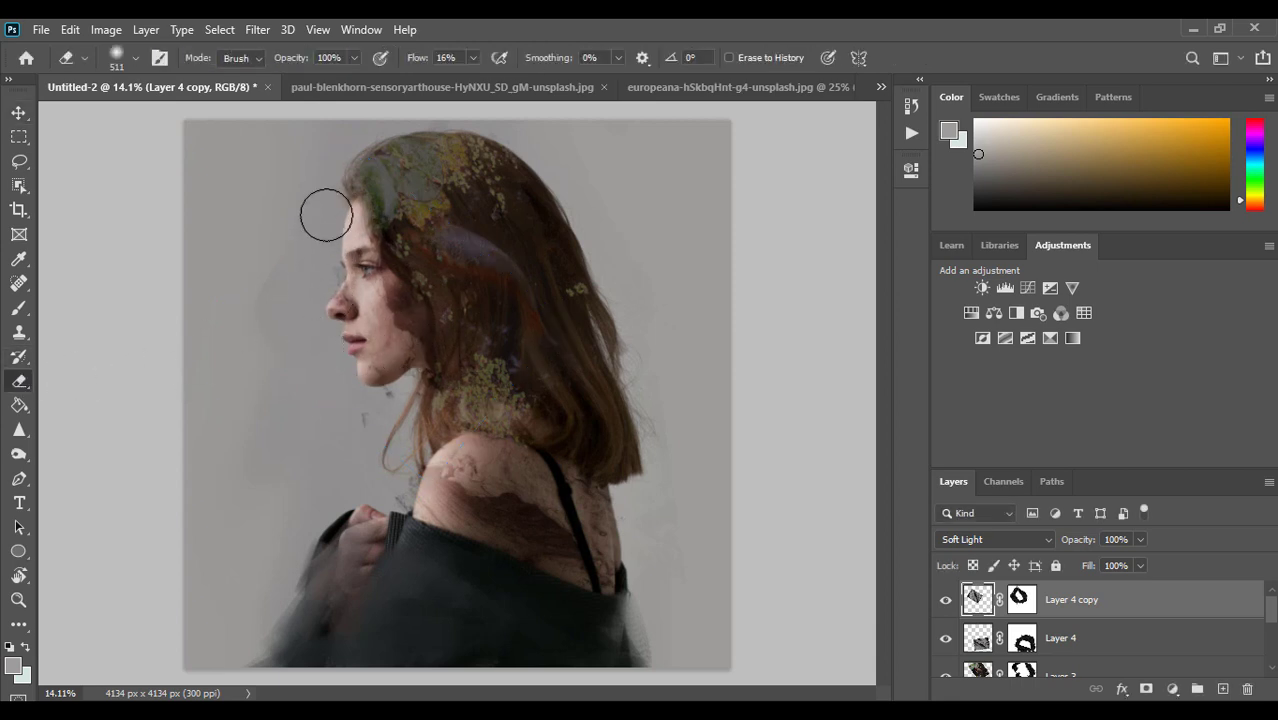
mouse_move(326, 215)
mouse_down()
mouse_move(334, 272)
mouse_move(352, 266)
mouse_move(342, 286)
mouse_move(302, 163)
mouse_up()
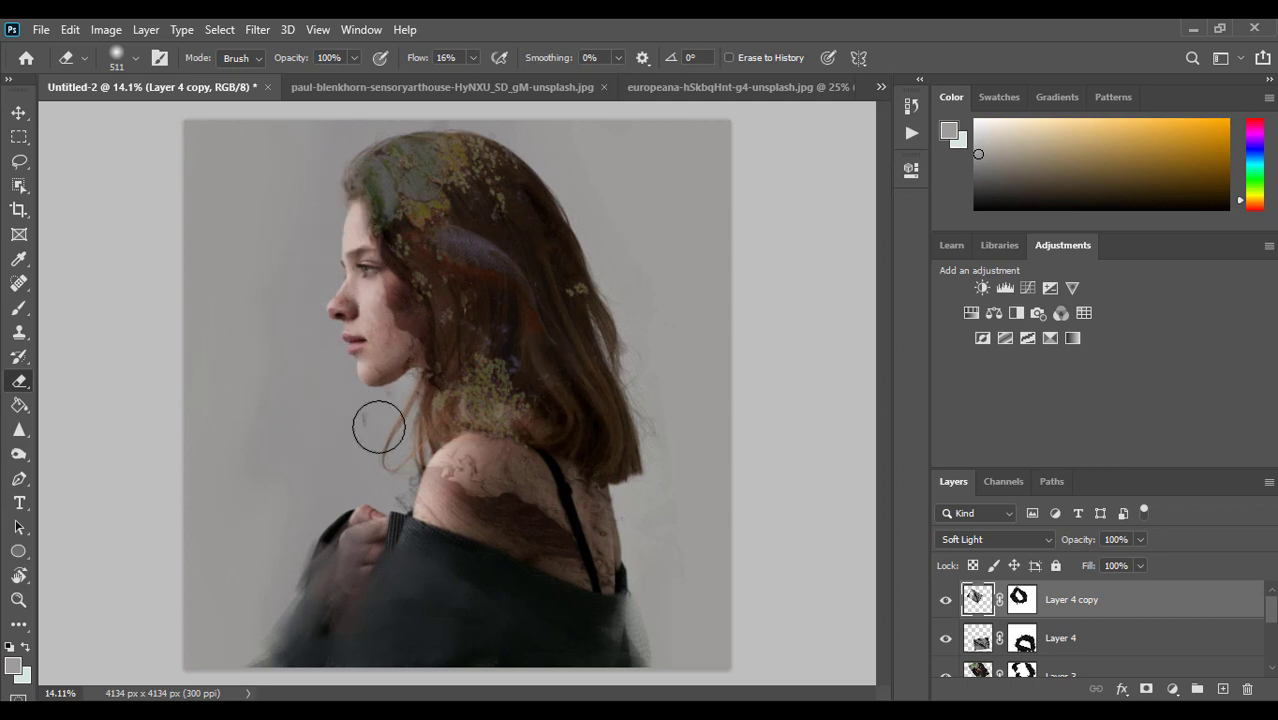
mouse_move(444, 342)
mouse_down()
mouse_move(351, 403)
mouse_move(468, 385)
mouse_up()
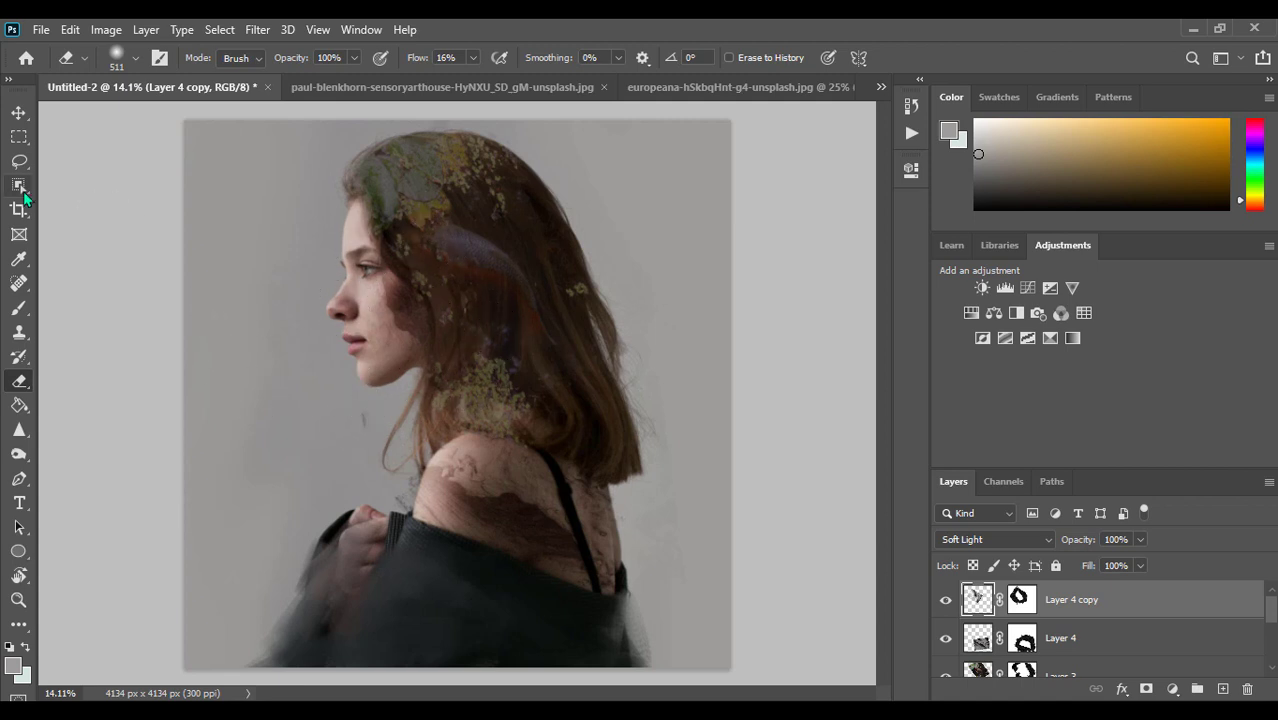
click(19, 112)
click(1140, 540)
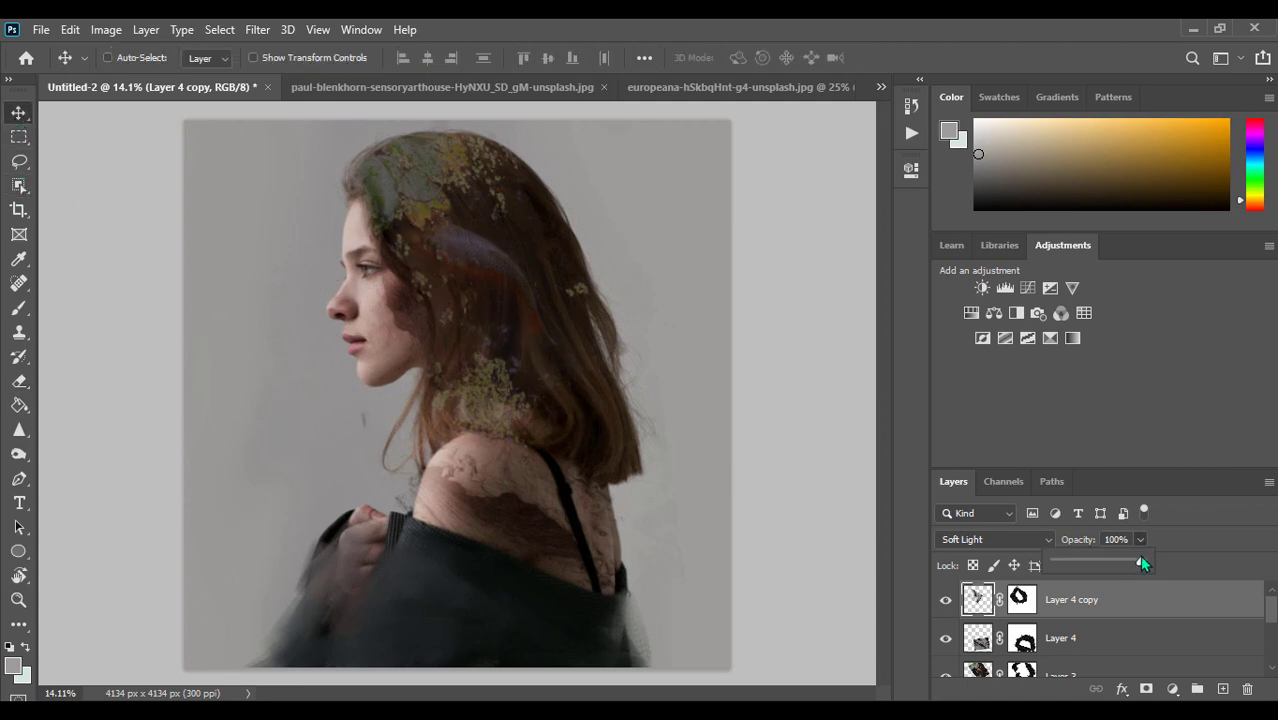
drag(1143, 562, 1126, 564)
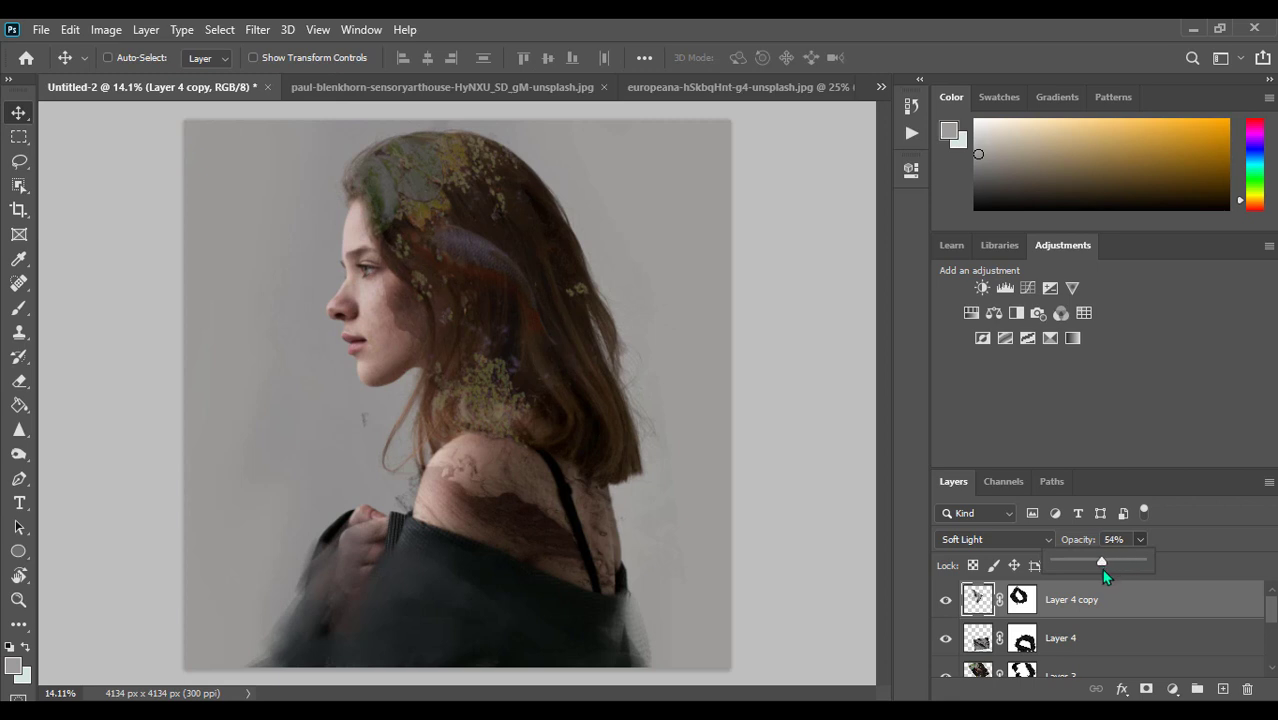
drag(1123, 571, 1135, 573)
Zoom in to check the face, zoom back out, and bring up the abstract paint image
click(18, 600)
drag(362, 287, 432, 268)
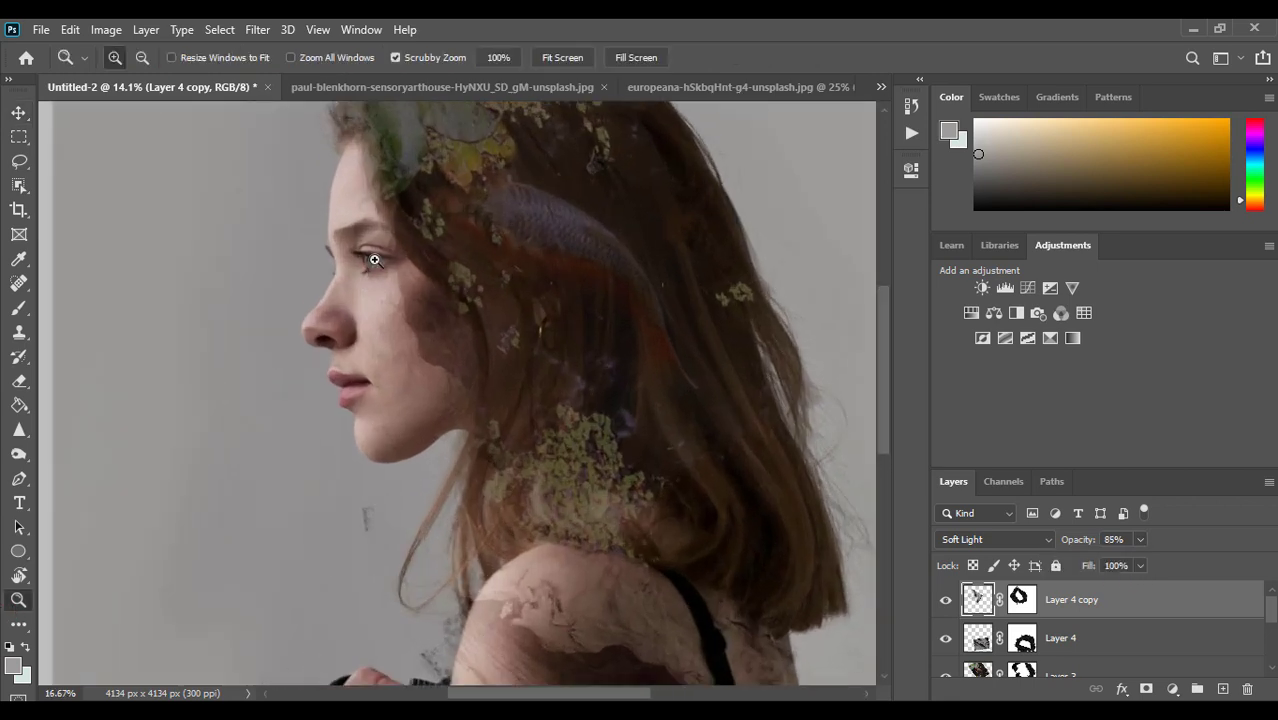
click(407, 338)
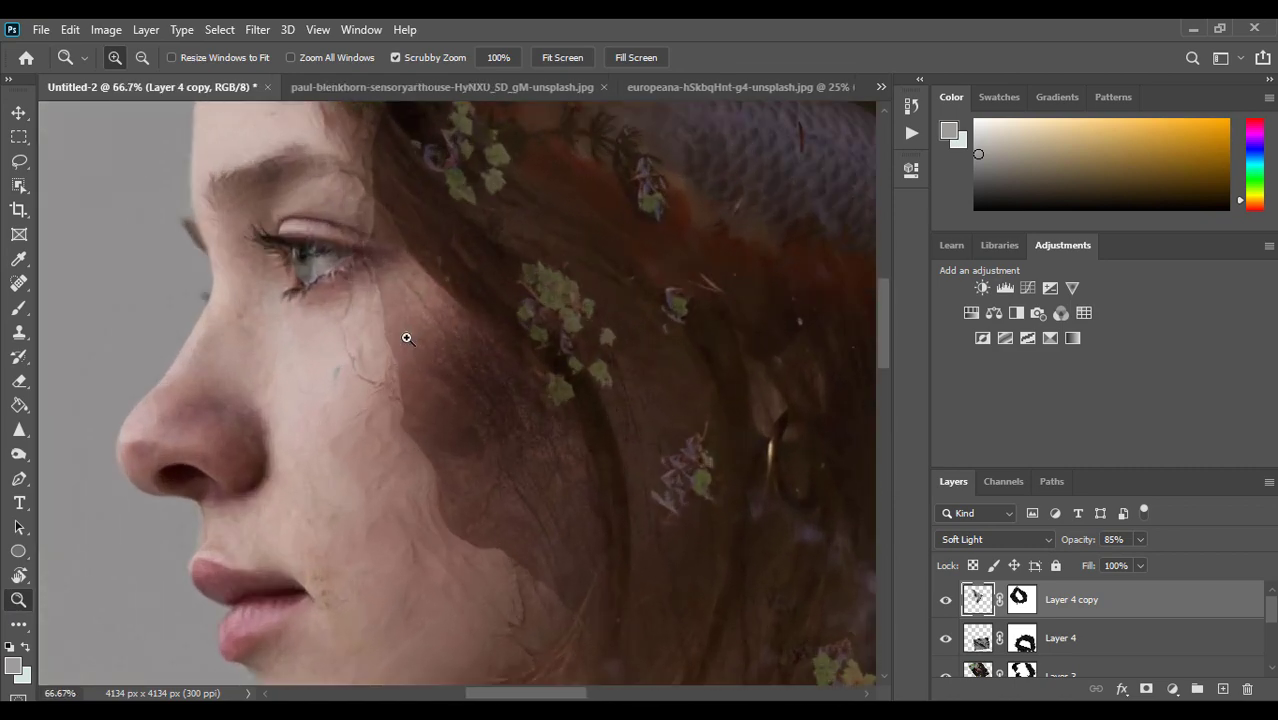
alt+click(399, 308)
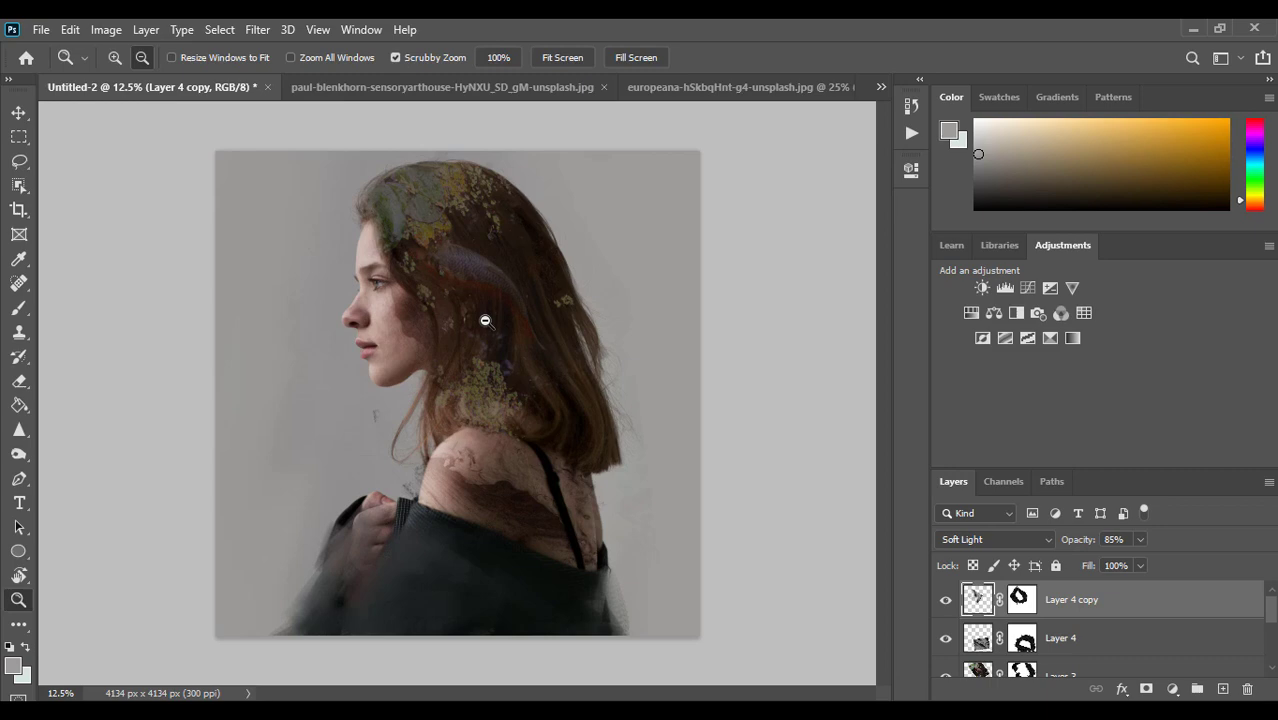
key(v)
key(alt+bracketleft)
click(403, 90)
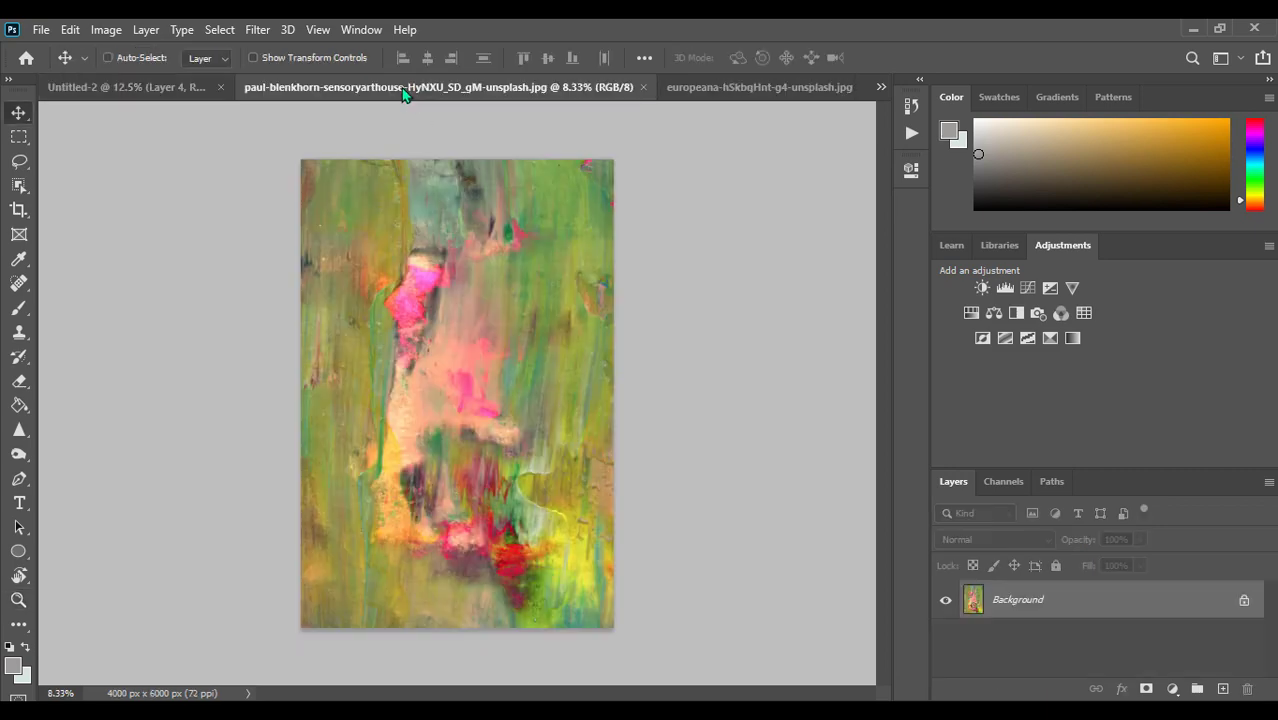
Recolour the abstract paint image with Hue -62, Saturation +8 and drag it into the portrait
drag(388, 97, 427, 153)
click(106, 29)
mouse_move(135, 78)
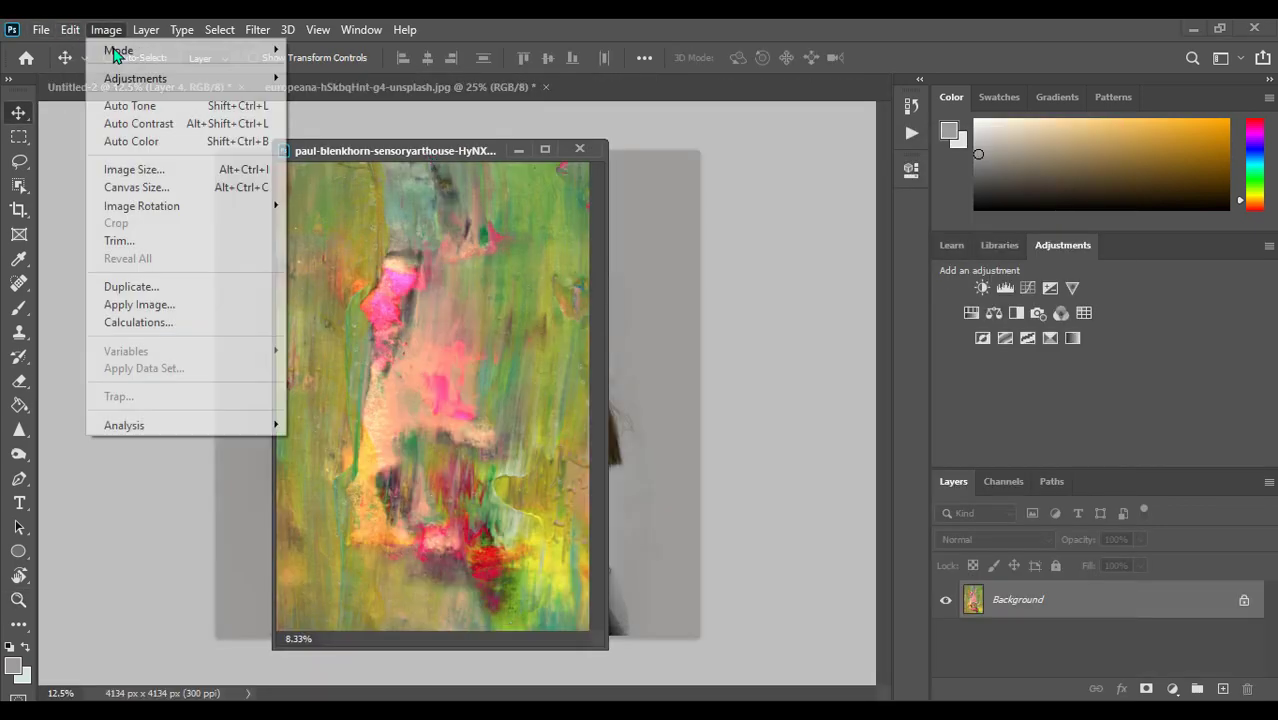
click(442, 174)
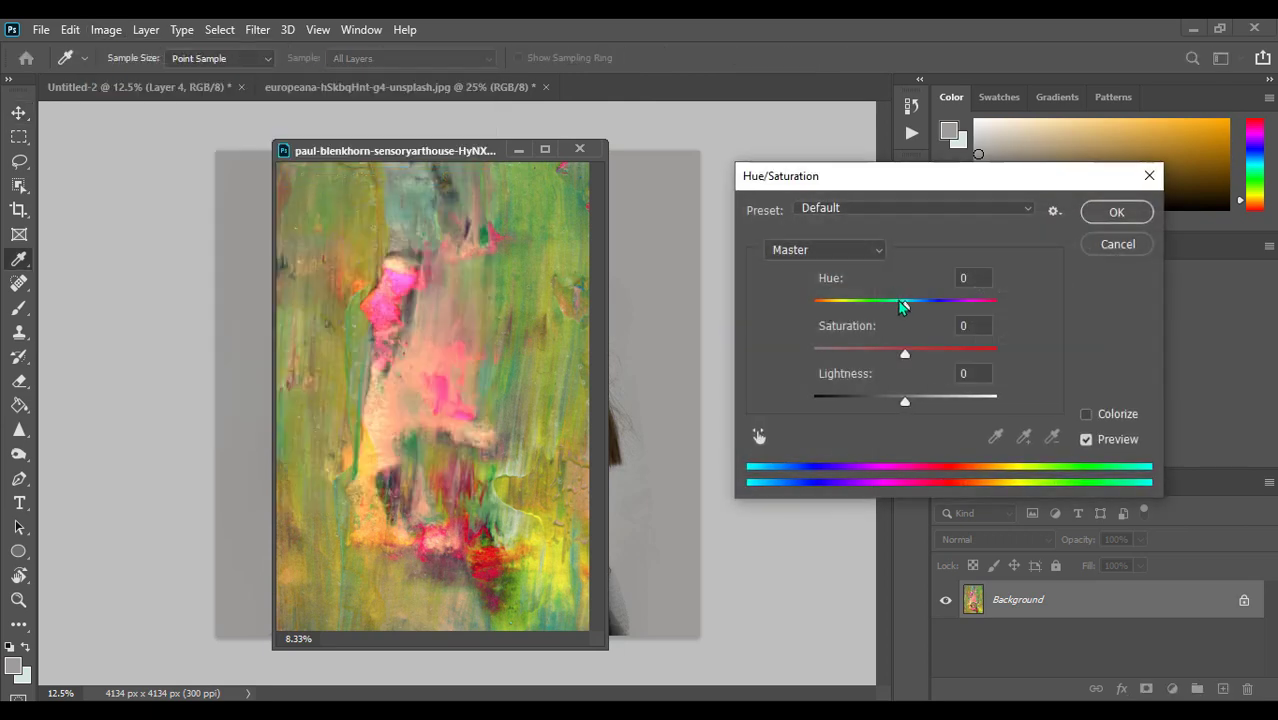
mouse_move(905, 304)
mouse_down()
mouse_move(847, 306)
mouse_move(908, 316)
mouse_up()
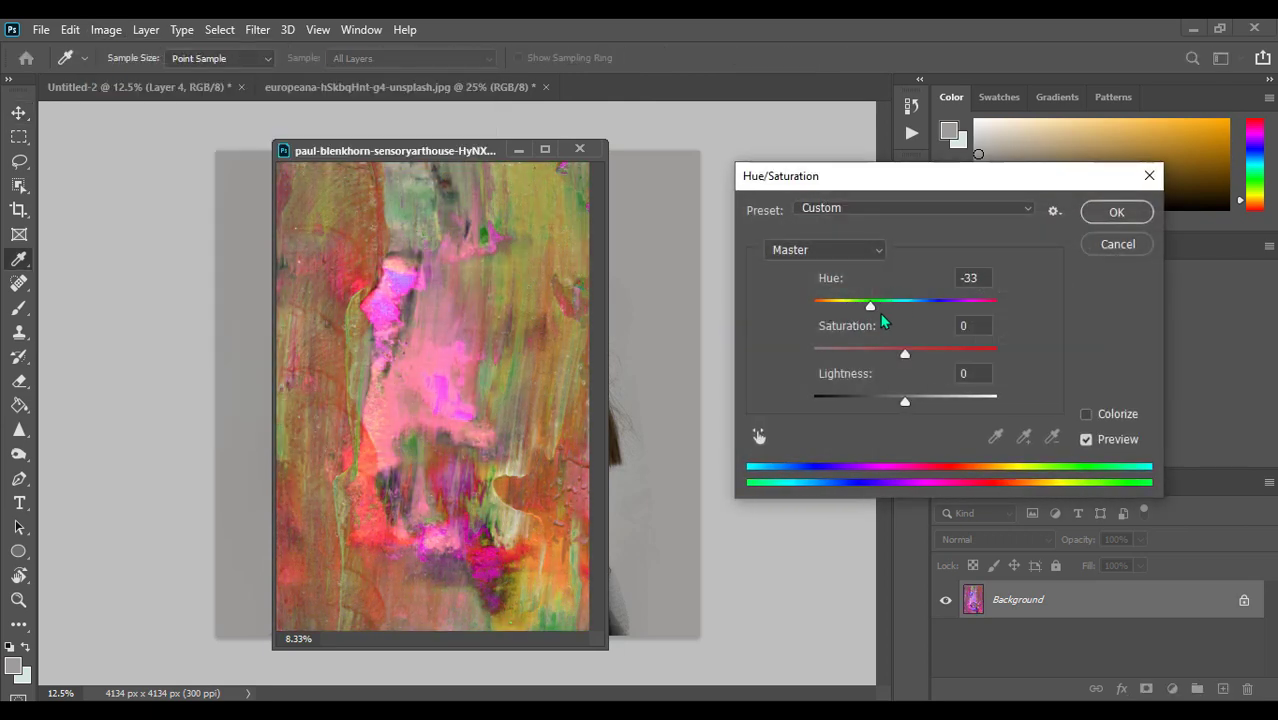
drag(885, 360, 833, 370)
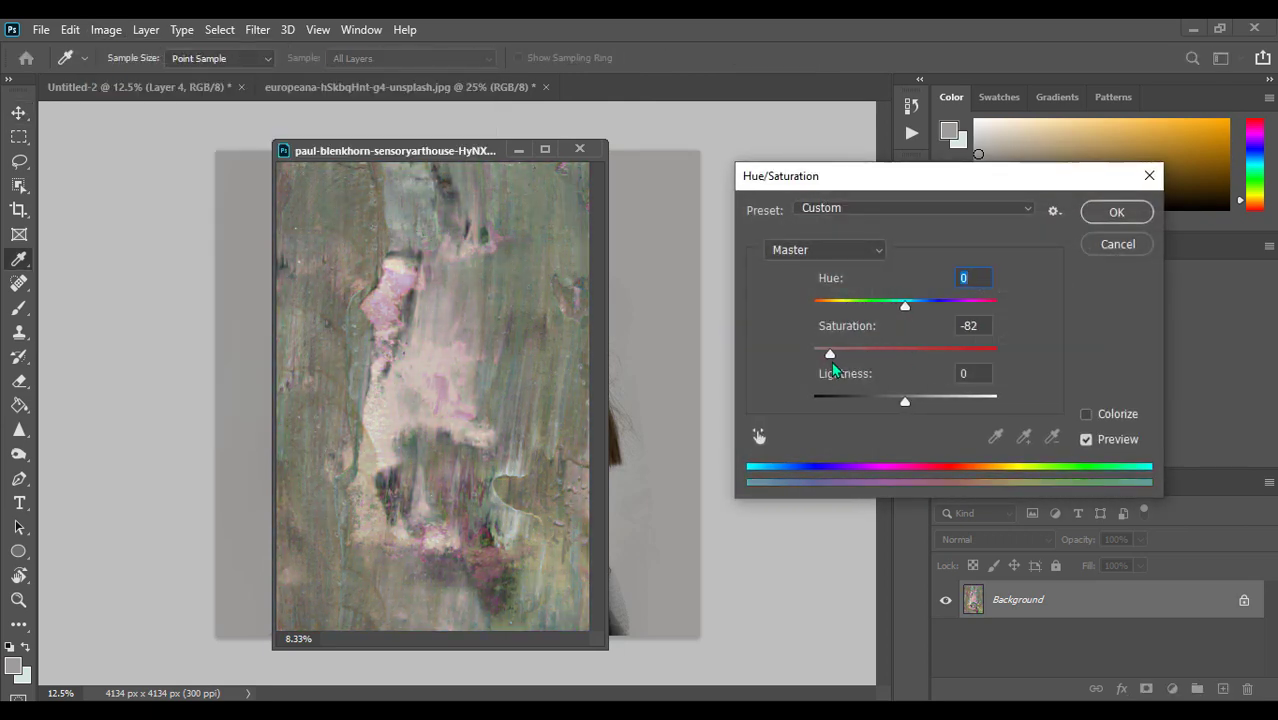
click(881, 354)
mouse_move(905, 304)
mouse_down()
mouse_move(927, 305)
mouse_move(876, 318)
mouse_move(913, 355)
mouse_up()
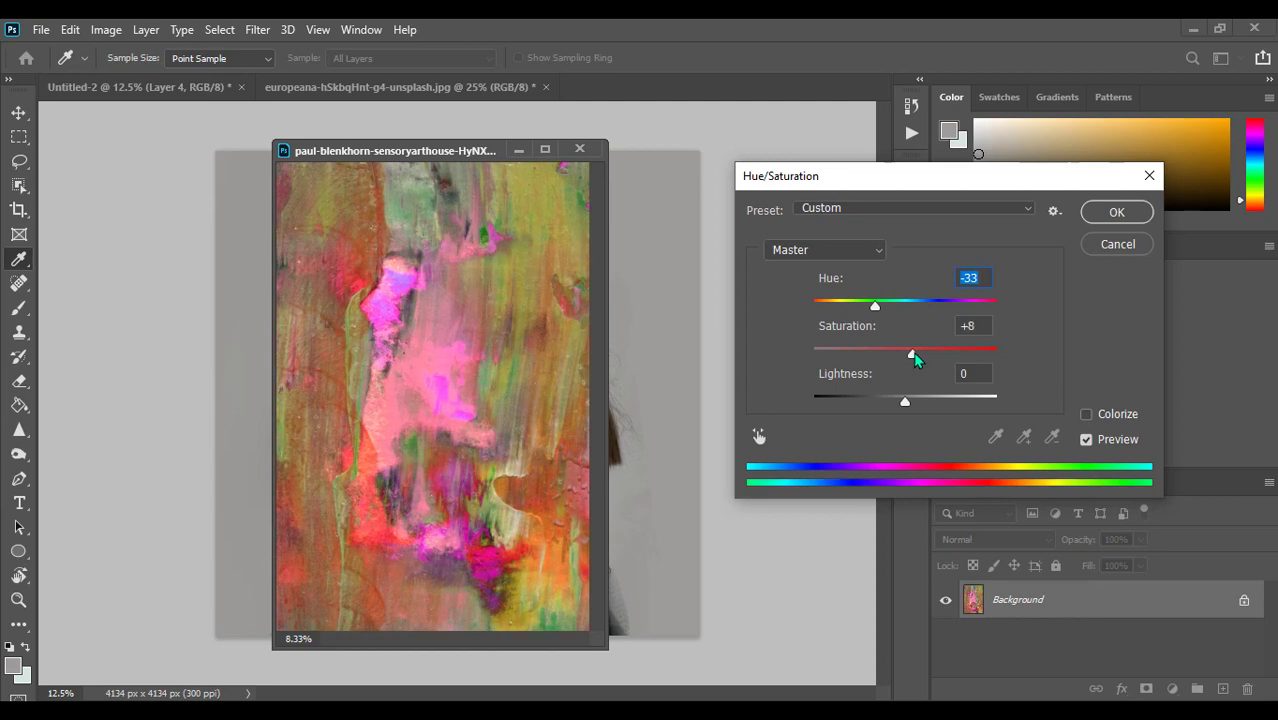
mouse_move(878, 315)
mouse_down()
mouse_move(845, 306)
mouse_move(868, 315)
mouse_up()
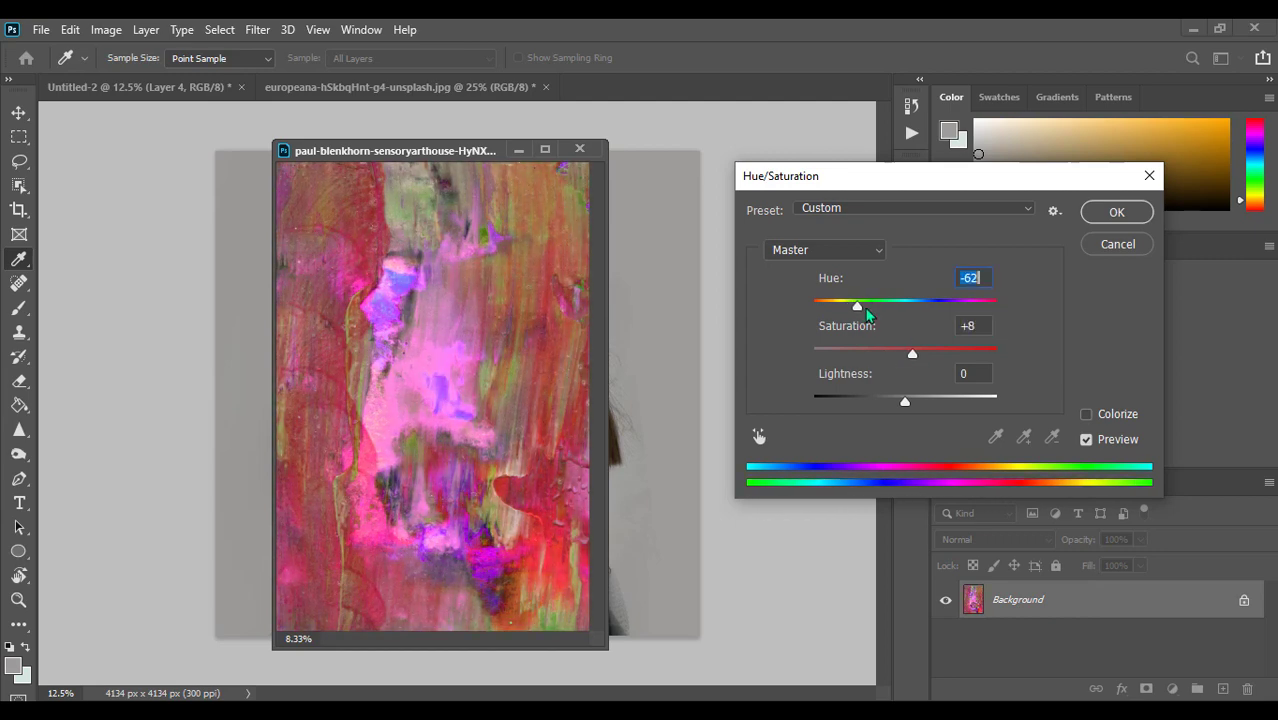
click(1116, 212)
key(v)
drag(515, 309, 251, 251)
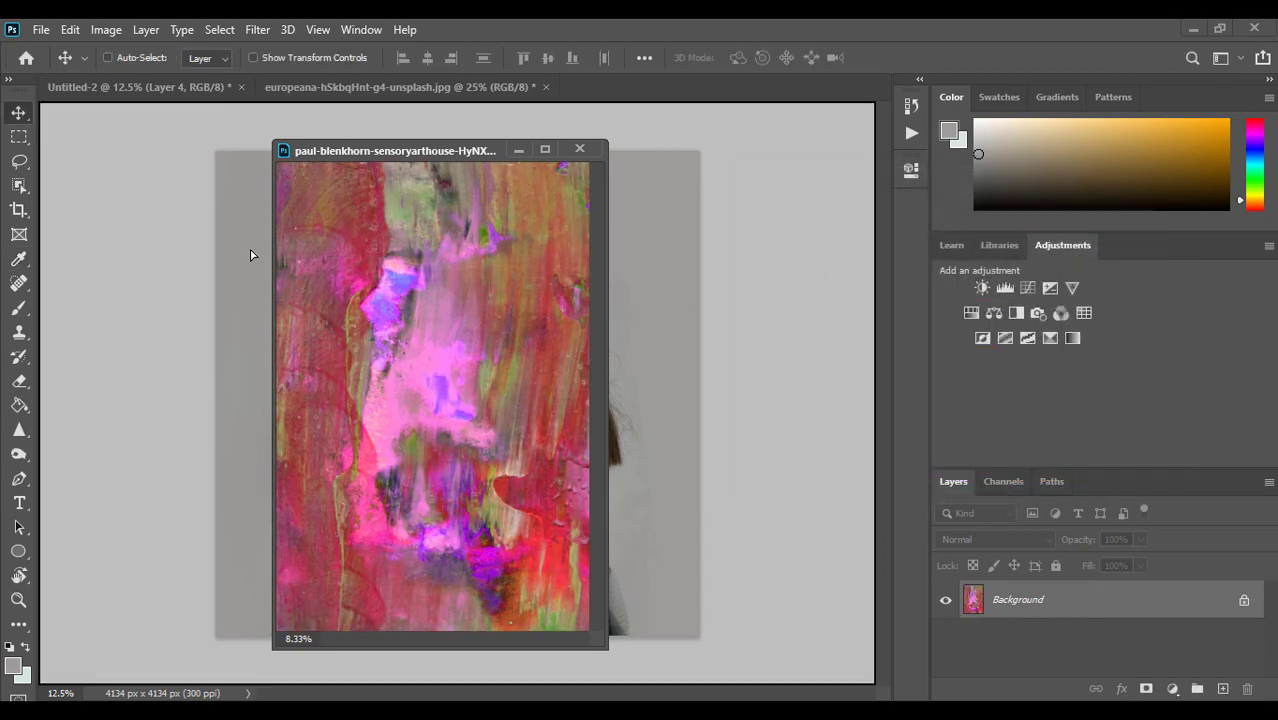
Close the paint image unsaved and move Layer 5 just above Background
click(579, 148)
click(625, 290)
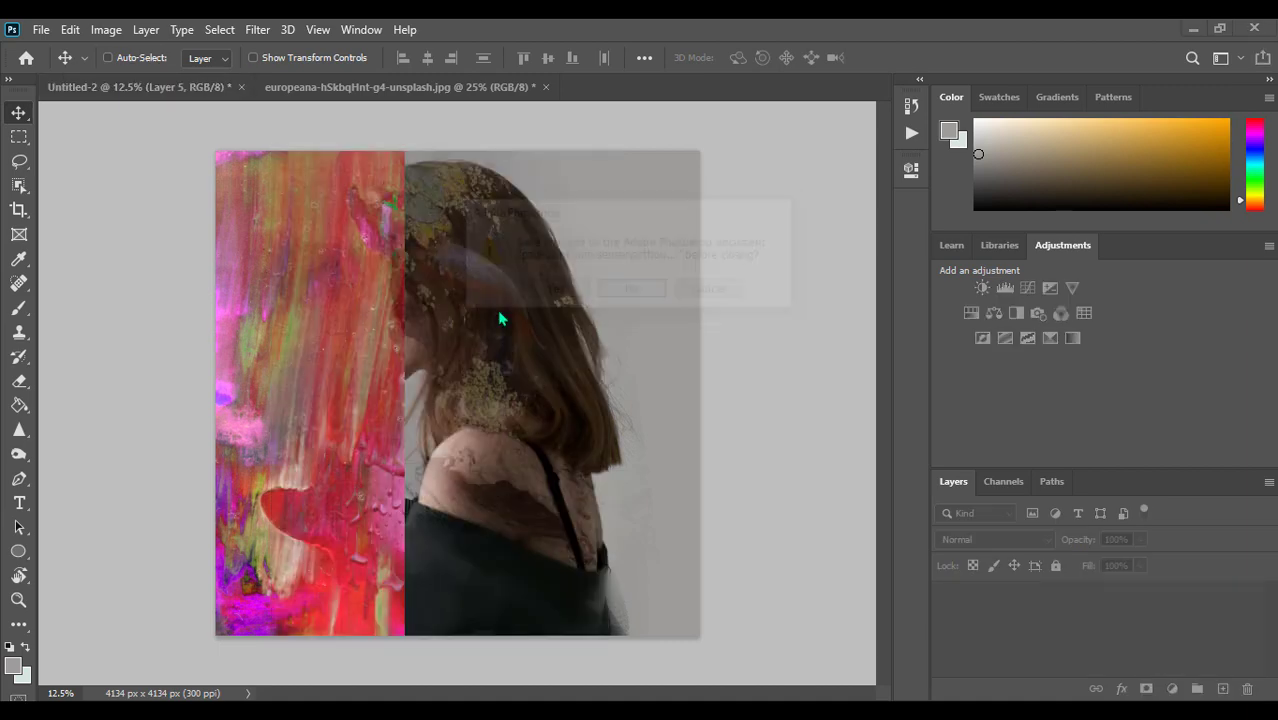
mouse_move(497, 310)
mouse_down()
mouse_move(611, 291)
mouse_move(609, 307)
mouse_move(643, 306)
mouse_up()
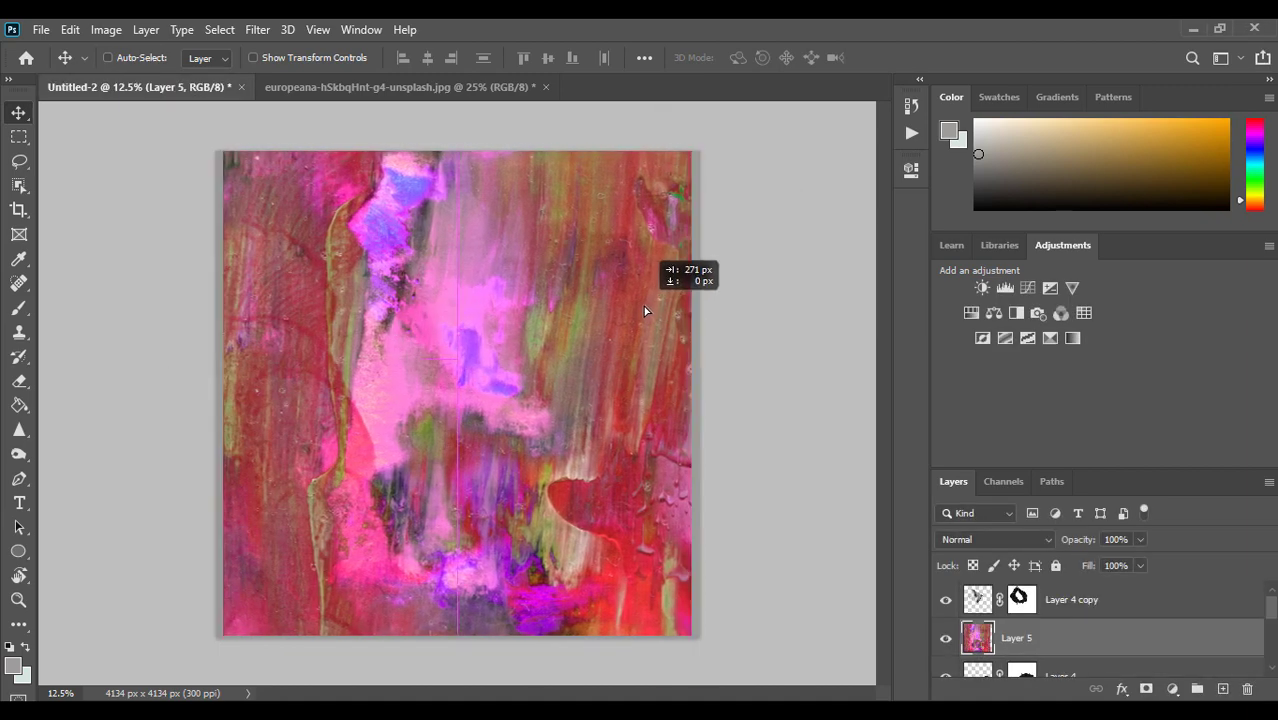
drag(1129, 621, 1040, 640)
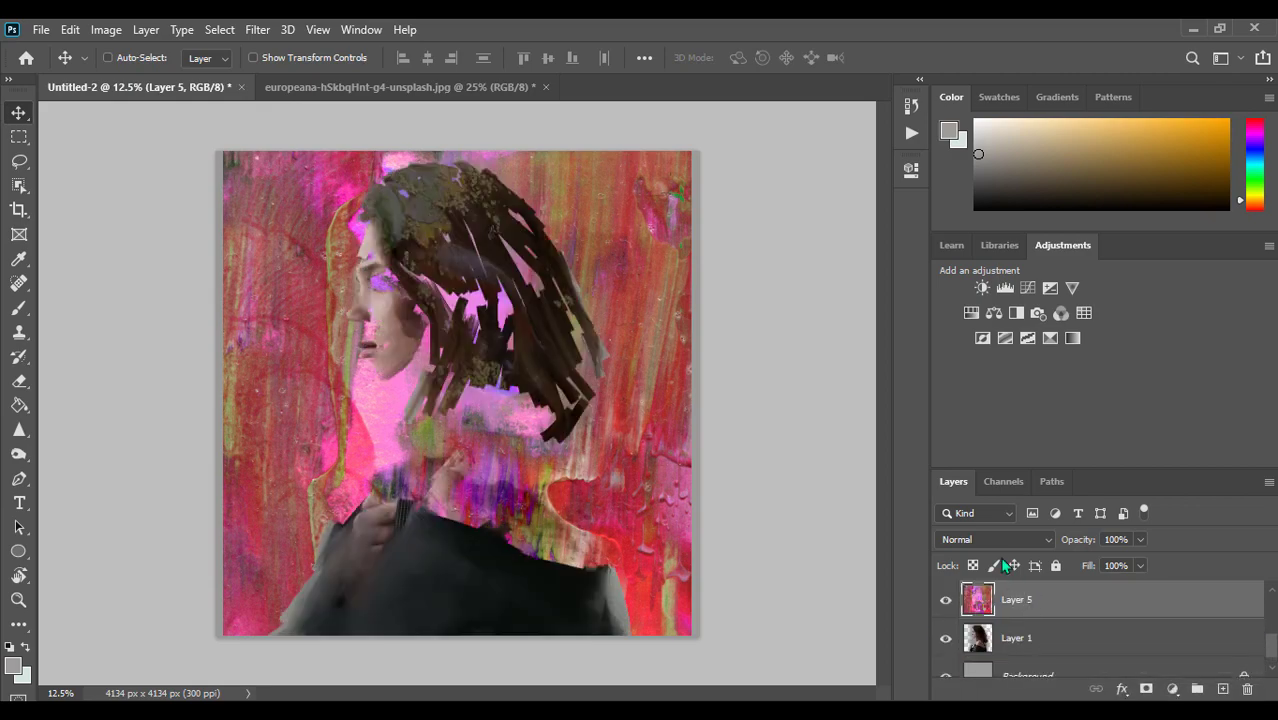
Compare blend modes on Layer 5 and settle on Darker Color
click(1000, 539)
click(980, 482)
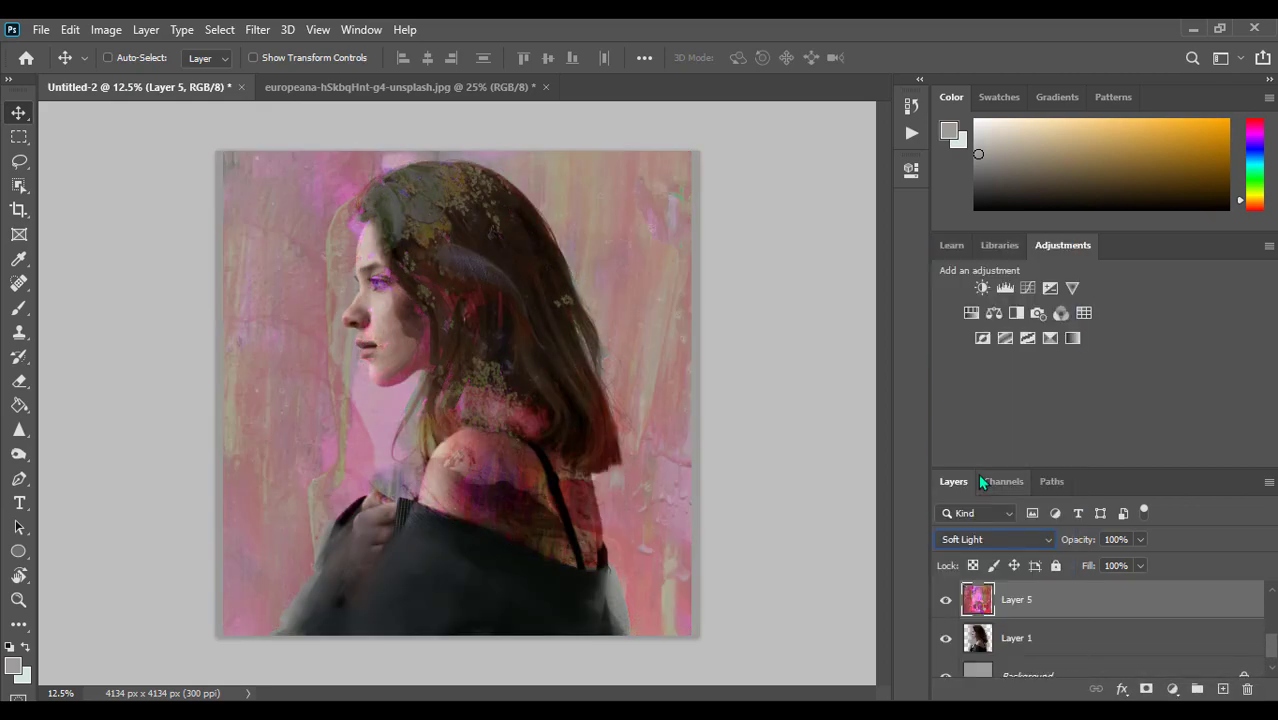
key(Down)
key(Down)
key(Down)
key(Down)
key(Down)
key(Down)
key(Down)
key(Down)
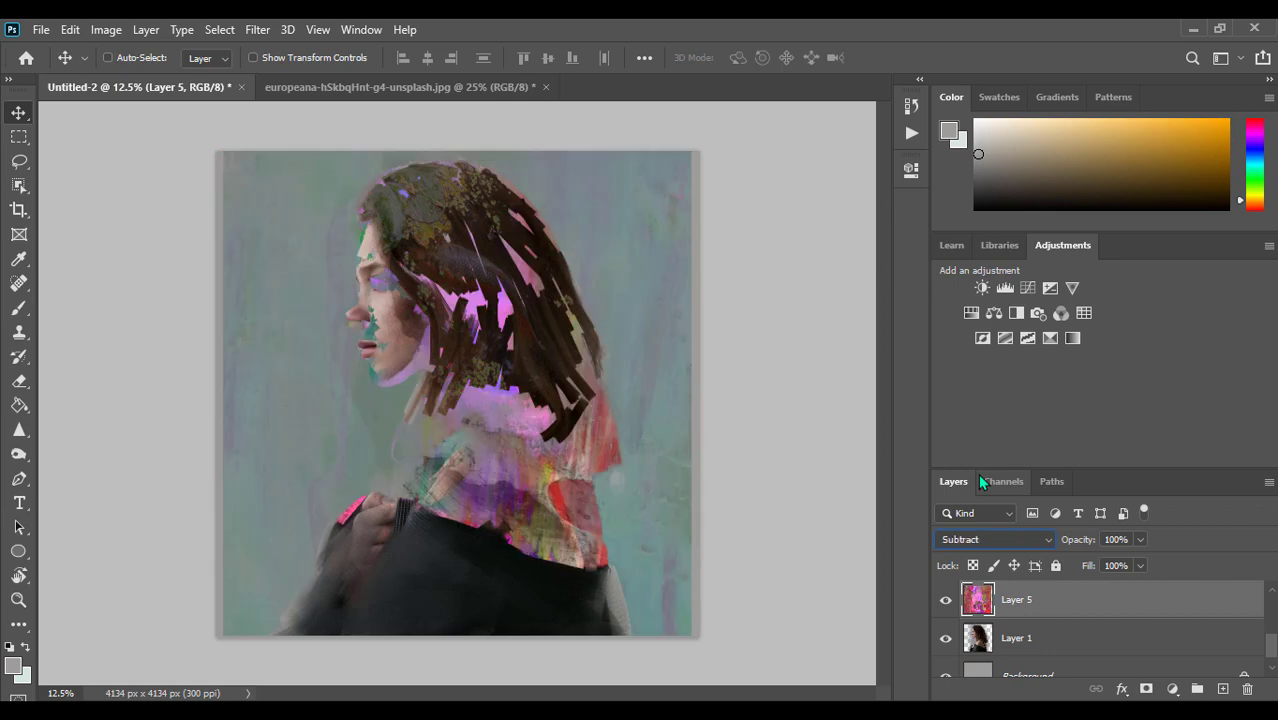
key(Down)
key(Down)
key(Down)
key(Down)
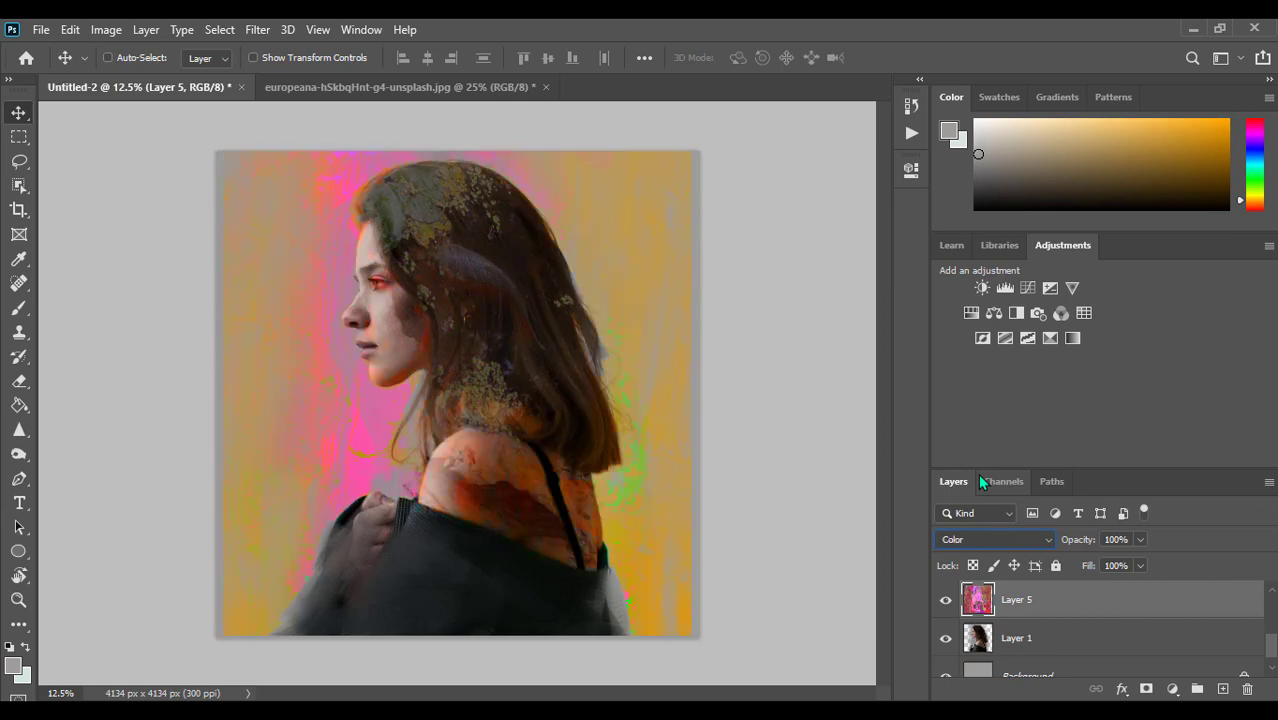
key(Down)
key(Up)
key(Up)
key(Up)
key(Up)
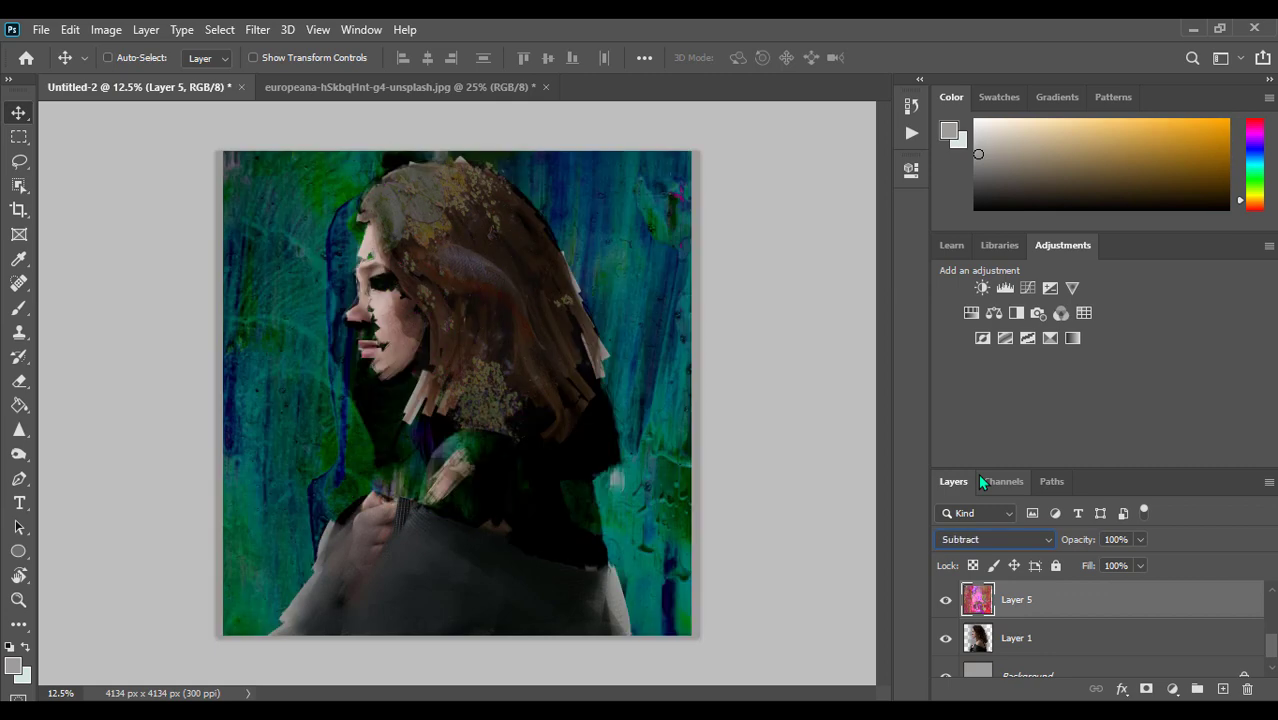
key(Up)
key(Up)
key(Up)
key(Up)
key(Up)
key(Up)
key(Up)
key(Up)
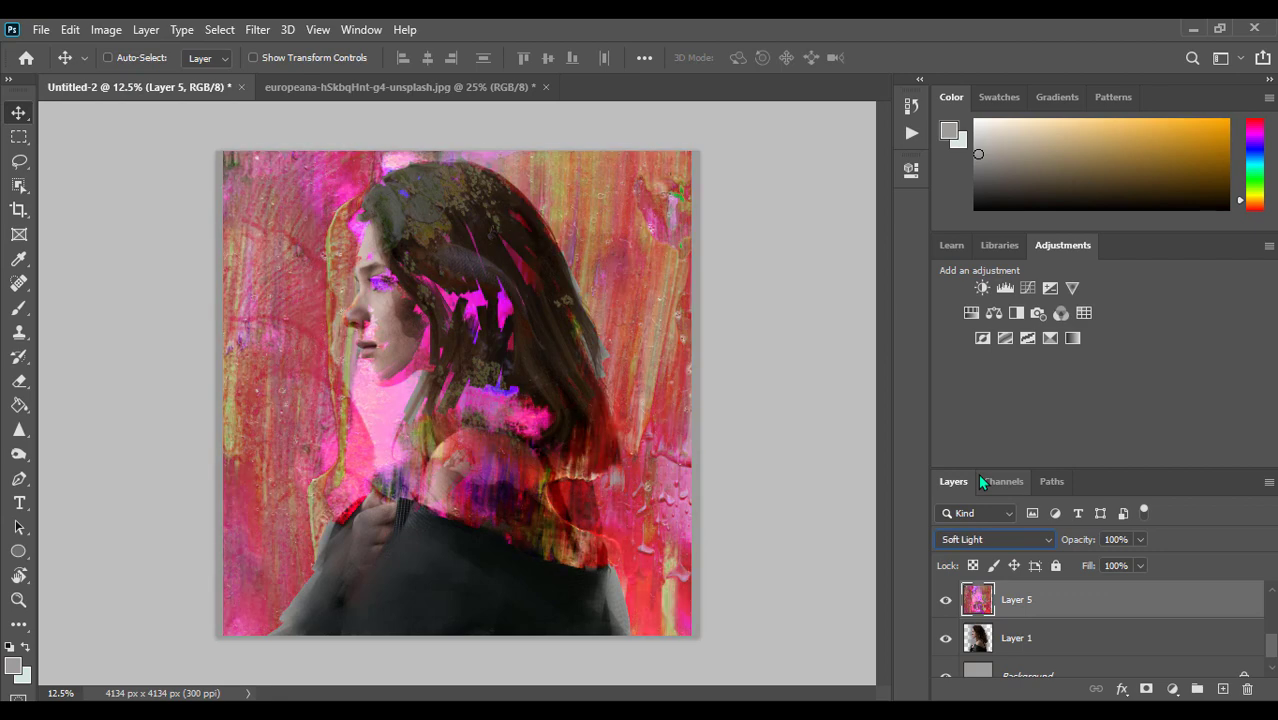
key(Up)
key(Up)
key(Up)
key(Up)
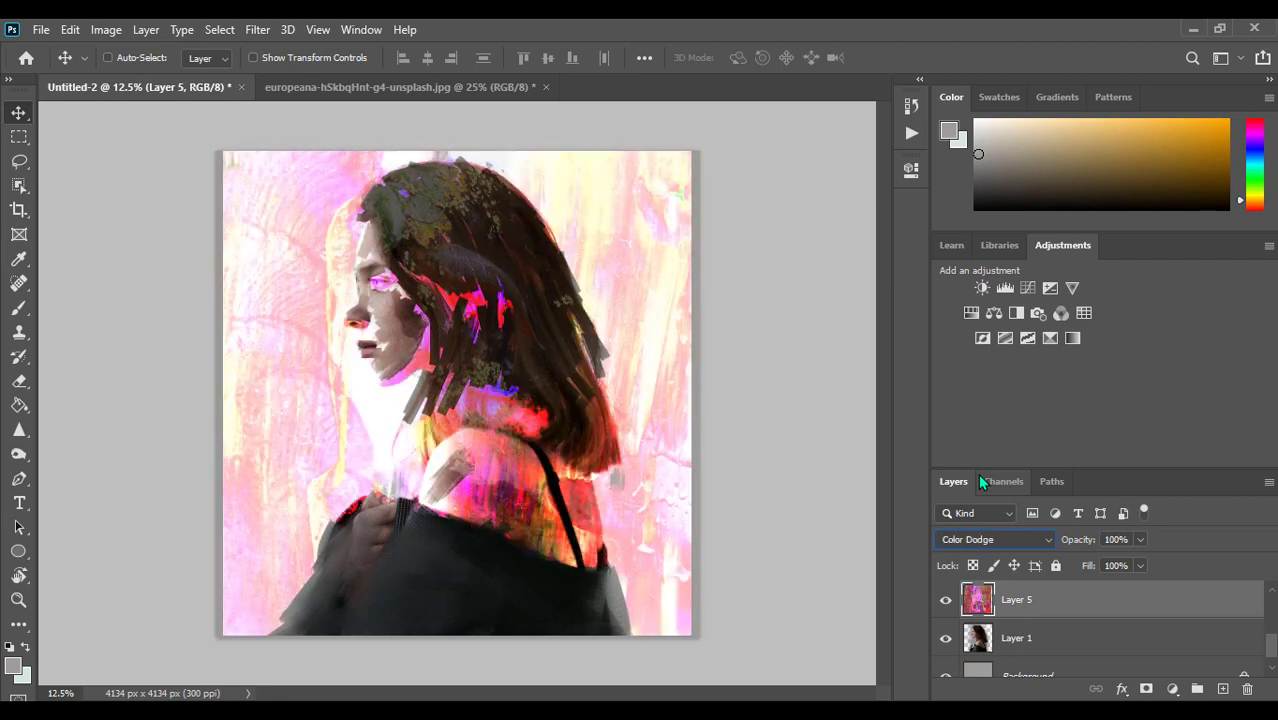
key(Up)
key(Up)
key(Up)
key(Up)
key(Down)
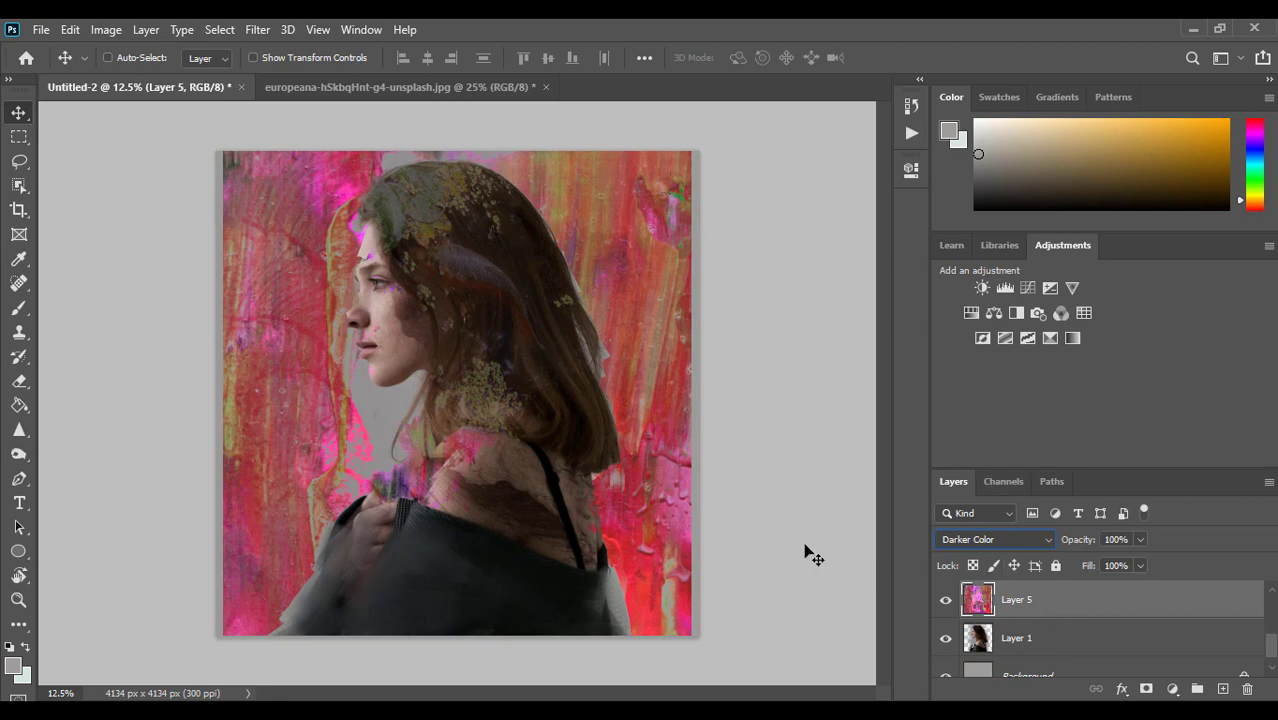
key(ctrl+t)
Scale the paint texture up to fill the whole canvas
drag(416, 255, 424, 268)
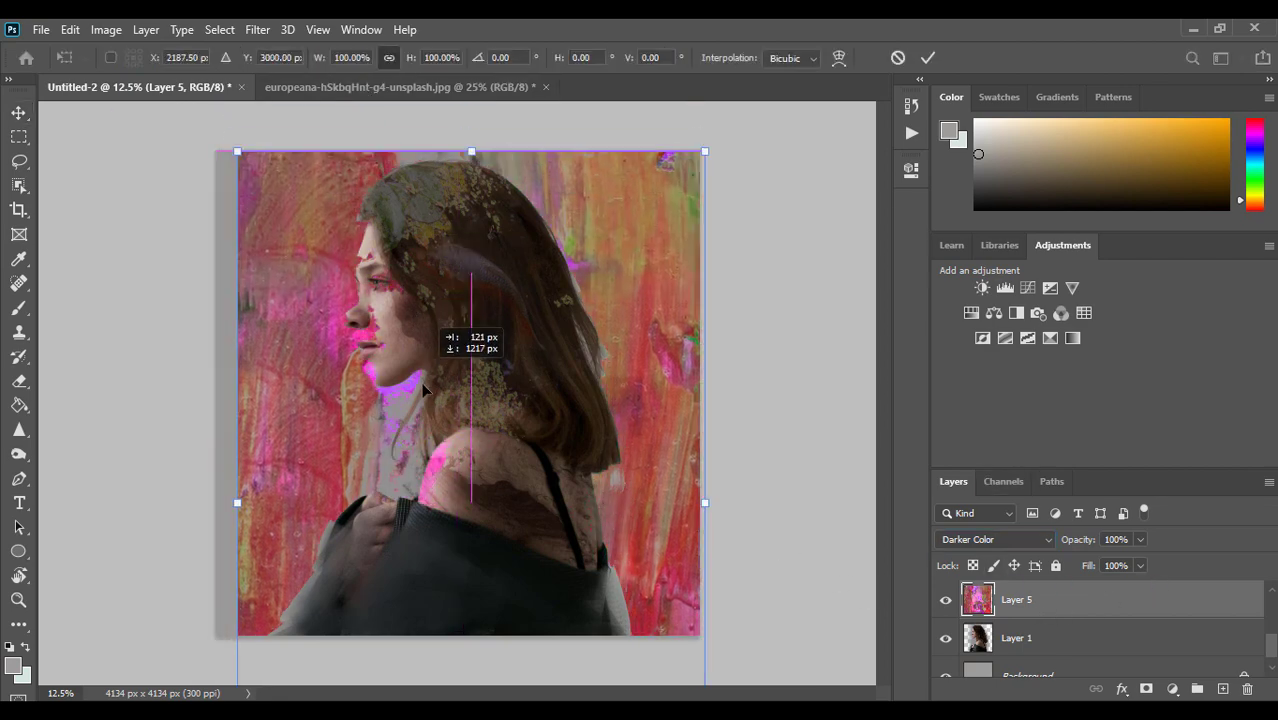
drag(231, 165, 188, 102)
text(194)
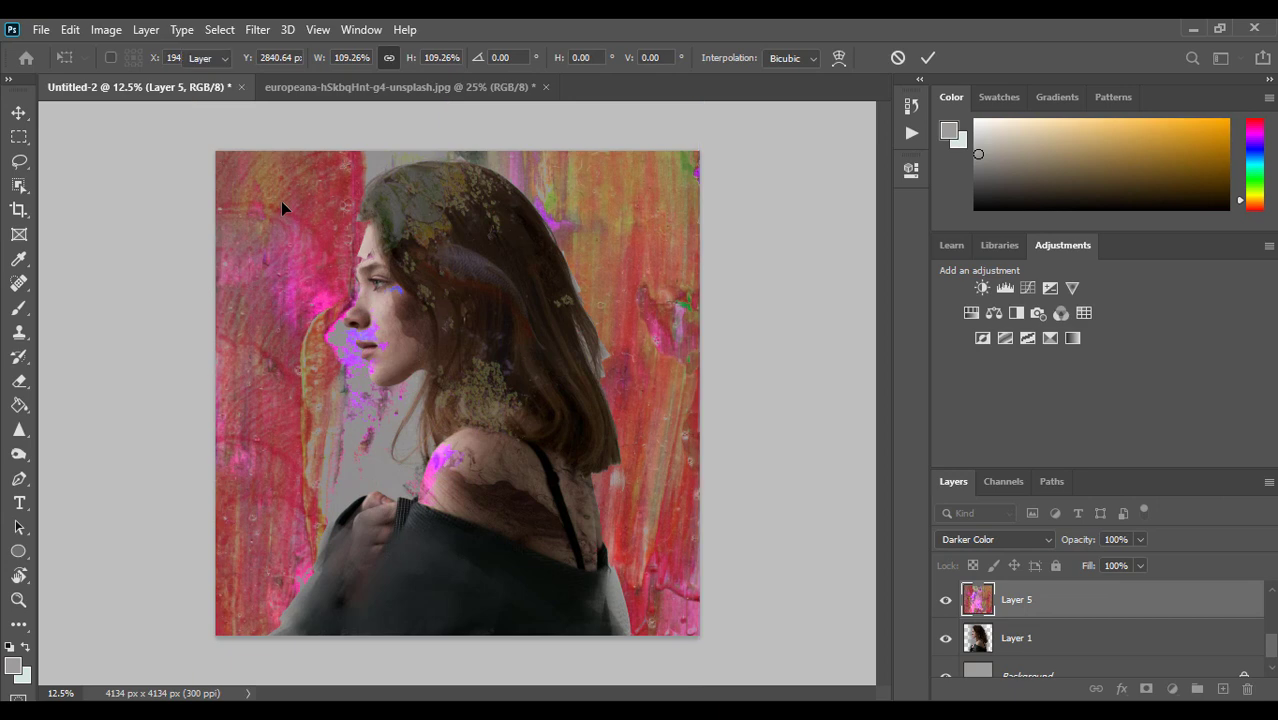
key(Return)
Set Layer 5 to 27% opacity and move it to the top of the stack
drag(1067, 597, 1043, 617)
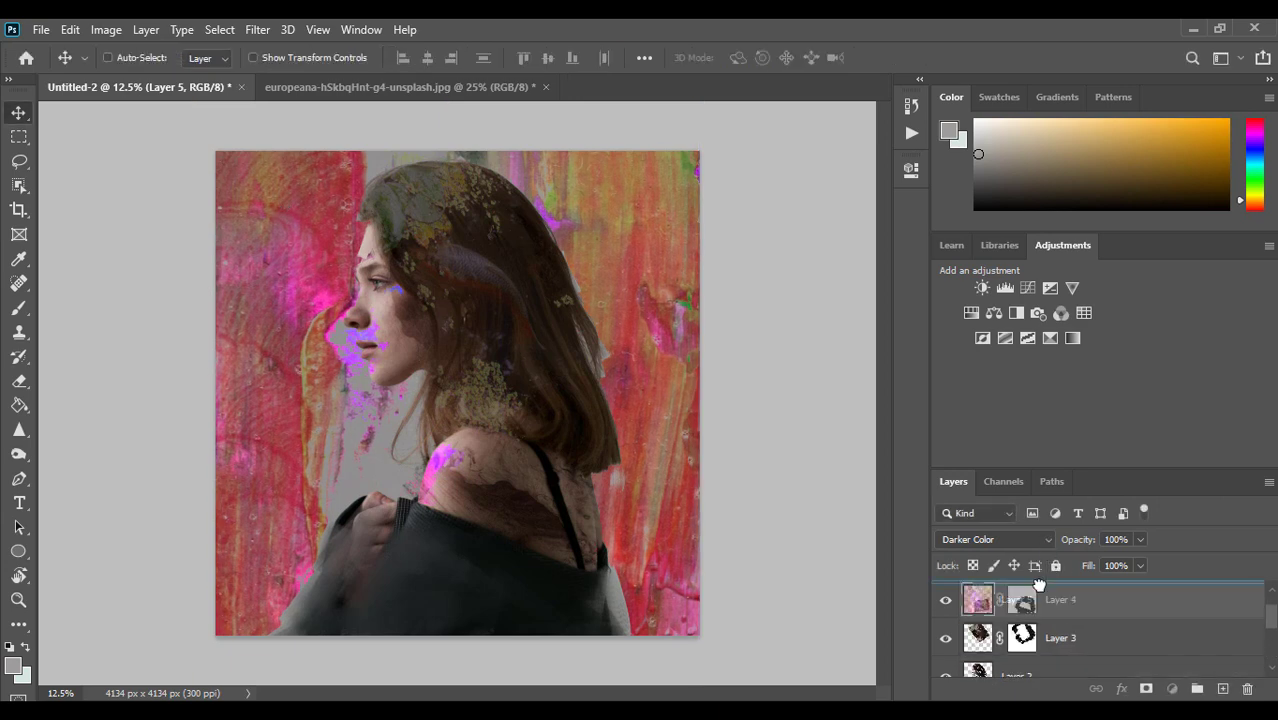
click(1140, 539)
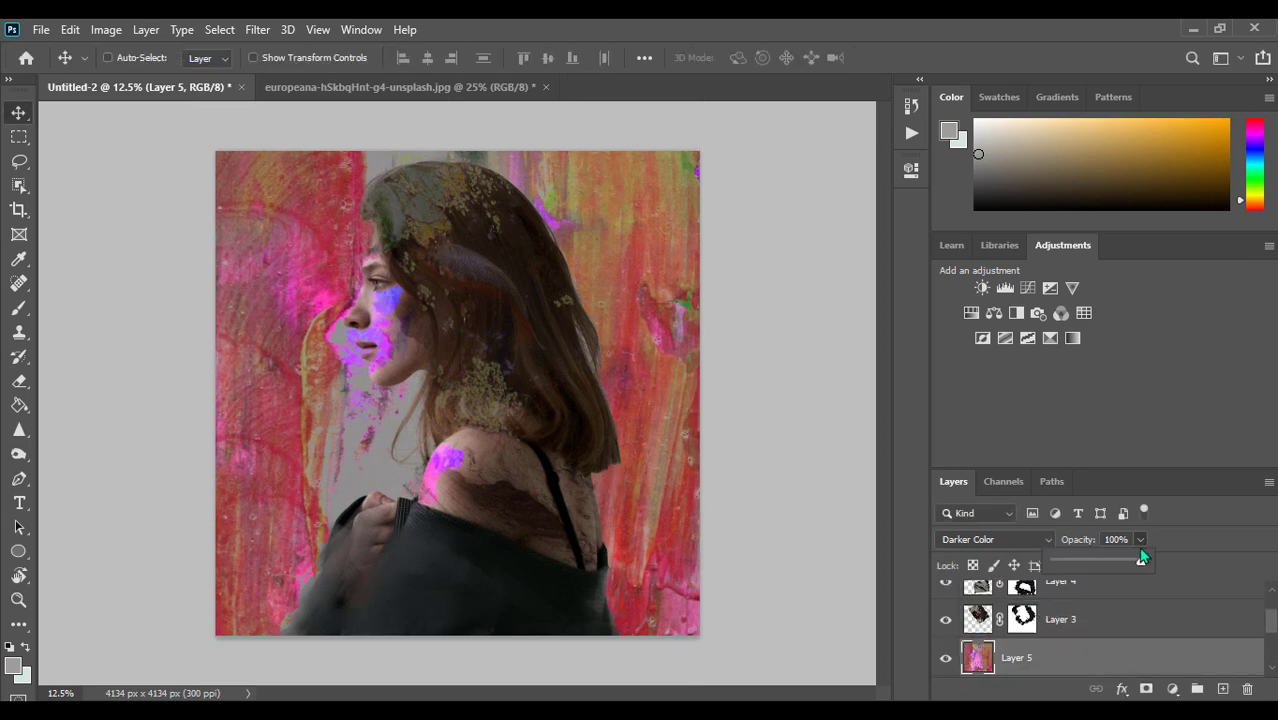
drag(1096, 567, 1085, 568)
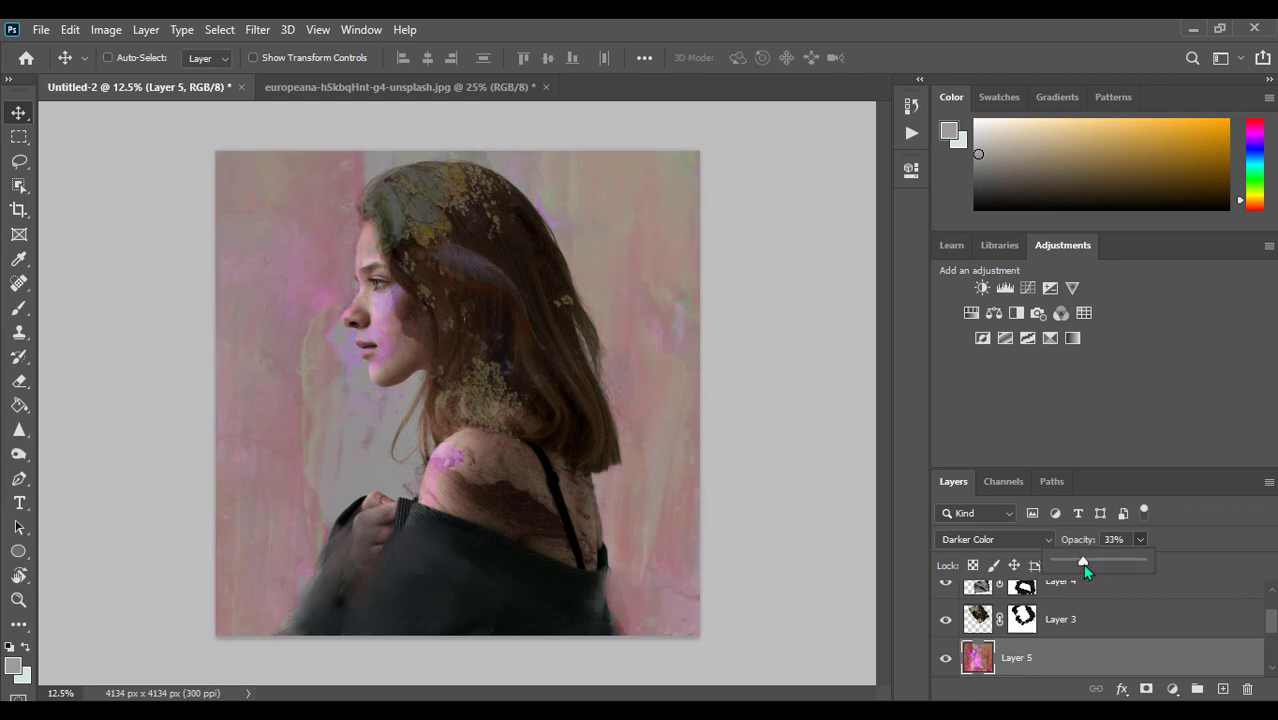
mouse_move(1021, 653)
mouse_down()
mouse_move(1019, 558)
mouse_move(1013, 588)
mouse_up()
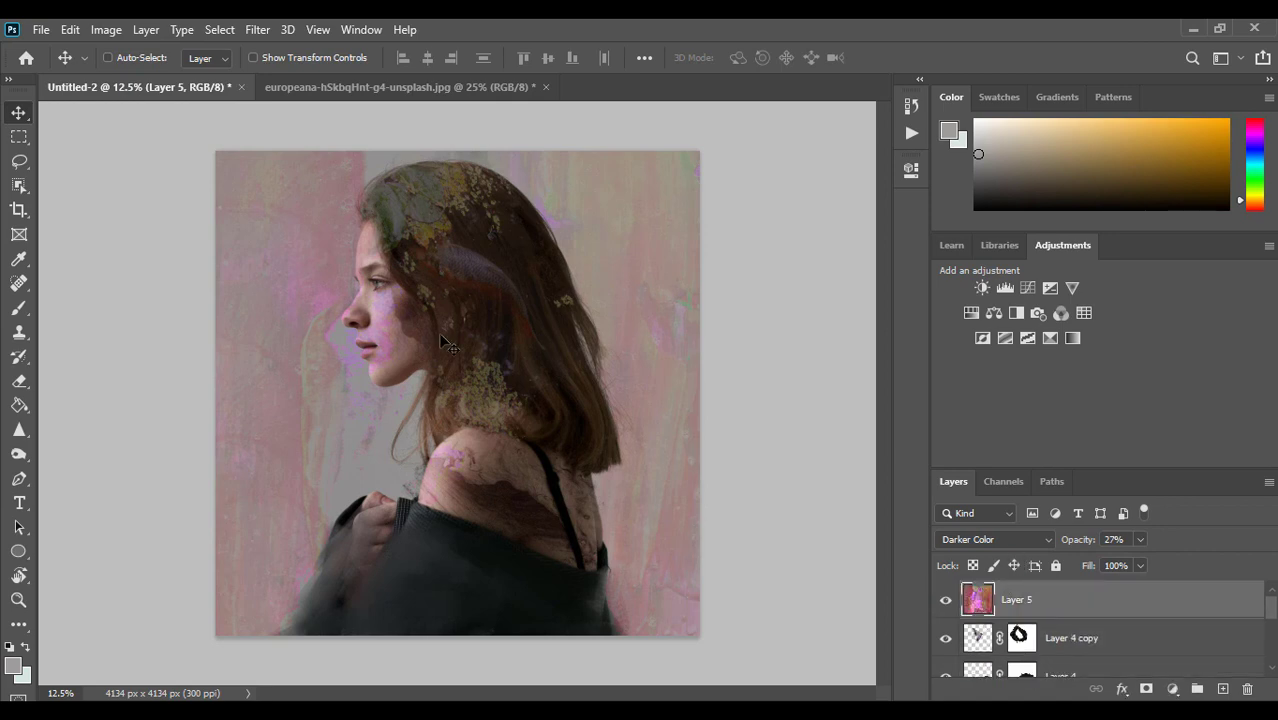
Start a Hue/Saturation adjustment on the texture, shifting hue to -67
click(106, 29)
mouse_move(135, 78)
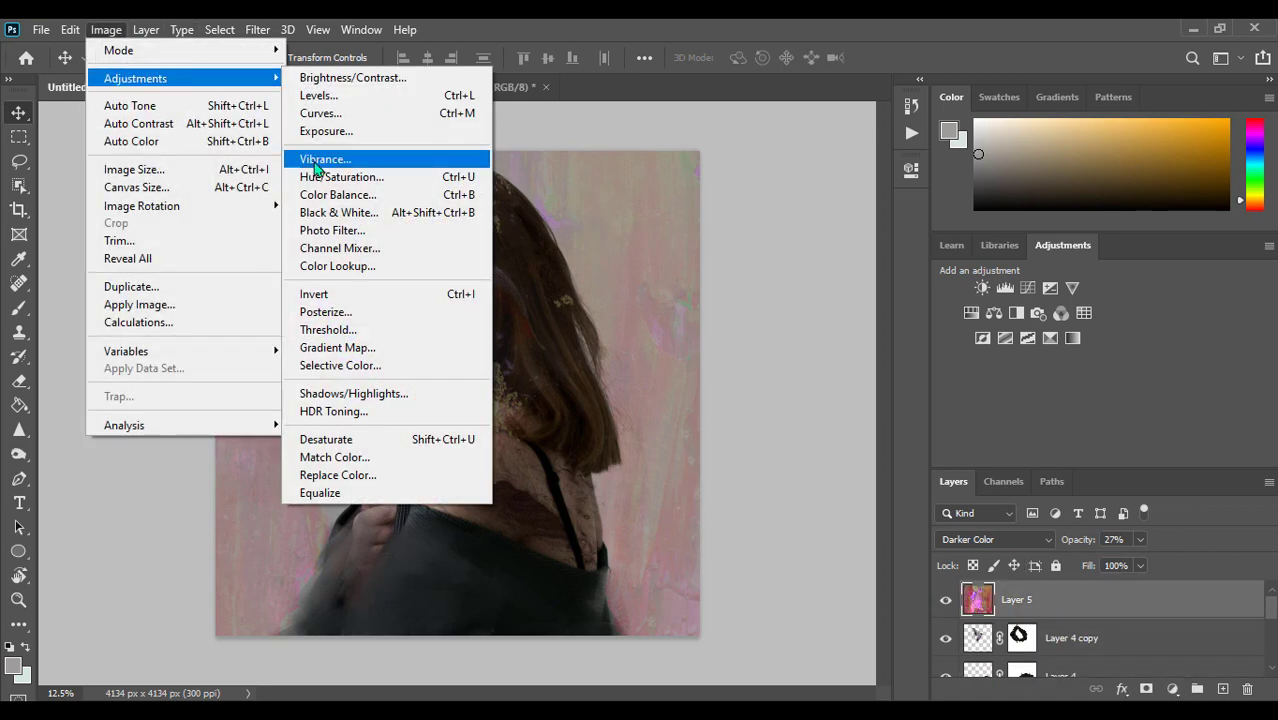
click(335, 177)
drag(905, 303, 855, 308)
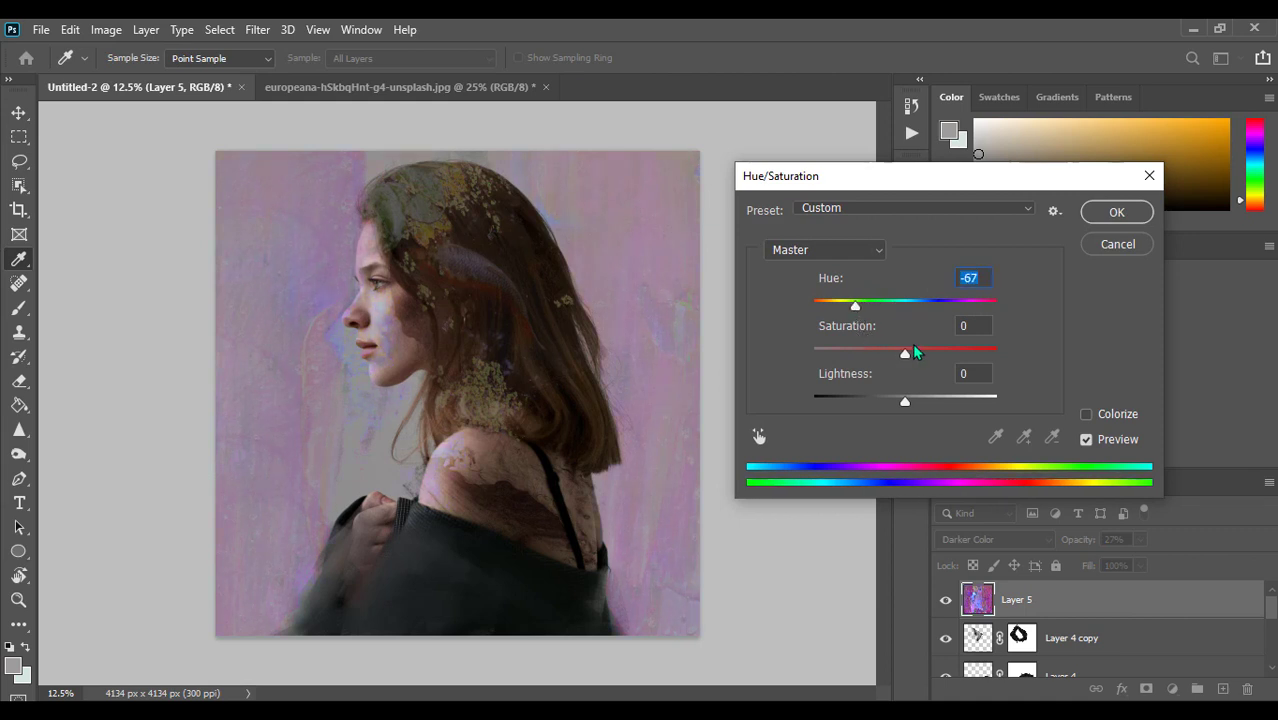
Set the texture's Hue/Saturation to Hue -28, Saturation +42, Lightness -41
drag(947, 357, 943, 355)
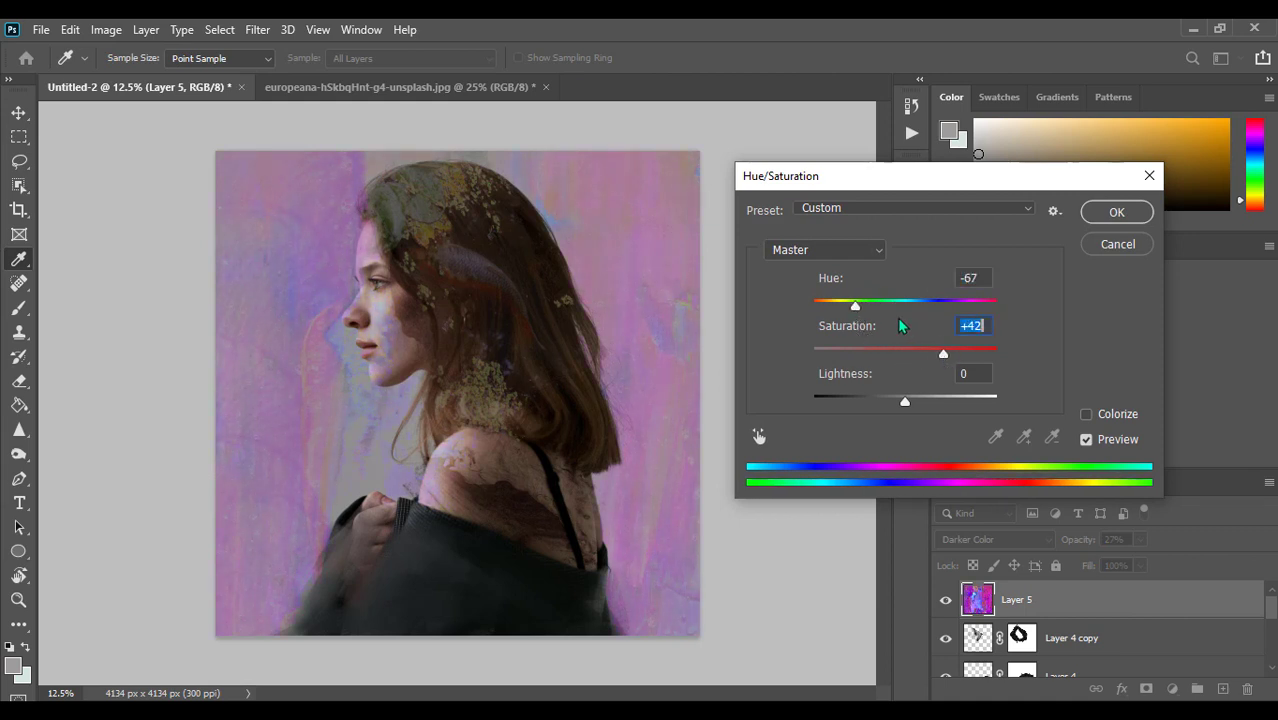
mouse_move(855, 305)
mouse_down()
mouse_move(842, 307)
mouse_move(933, 315)
mouse_move(830, 305)
mouse_move(887, 305)
mouse_move(863, 305)
mouse_up()
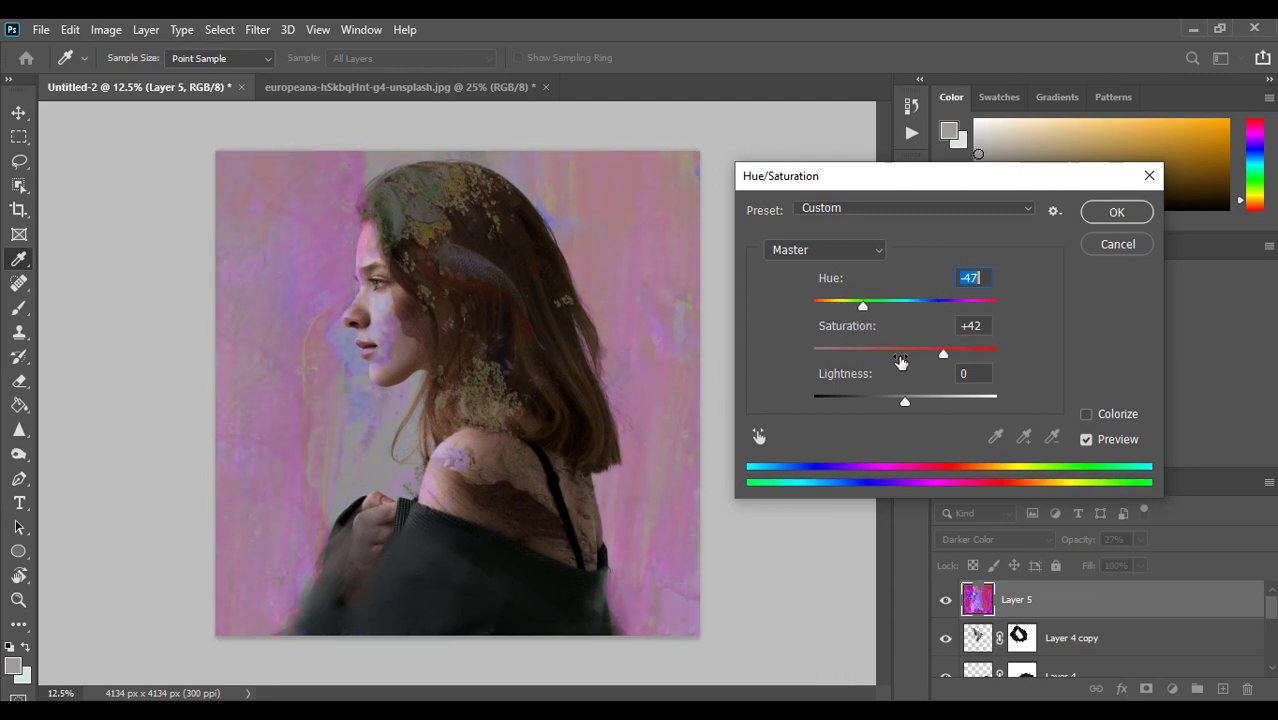
mouse_move(903, 404)
mouse_down()
mouse_move(840, 410)
mouse_move(881, 408)
mouse_move(870, 411)
mouse_up()
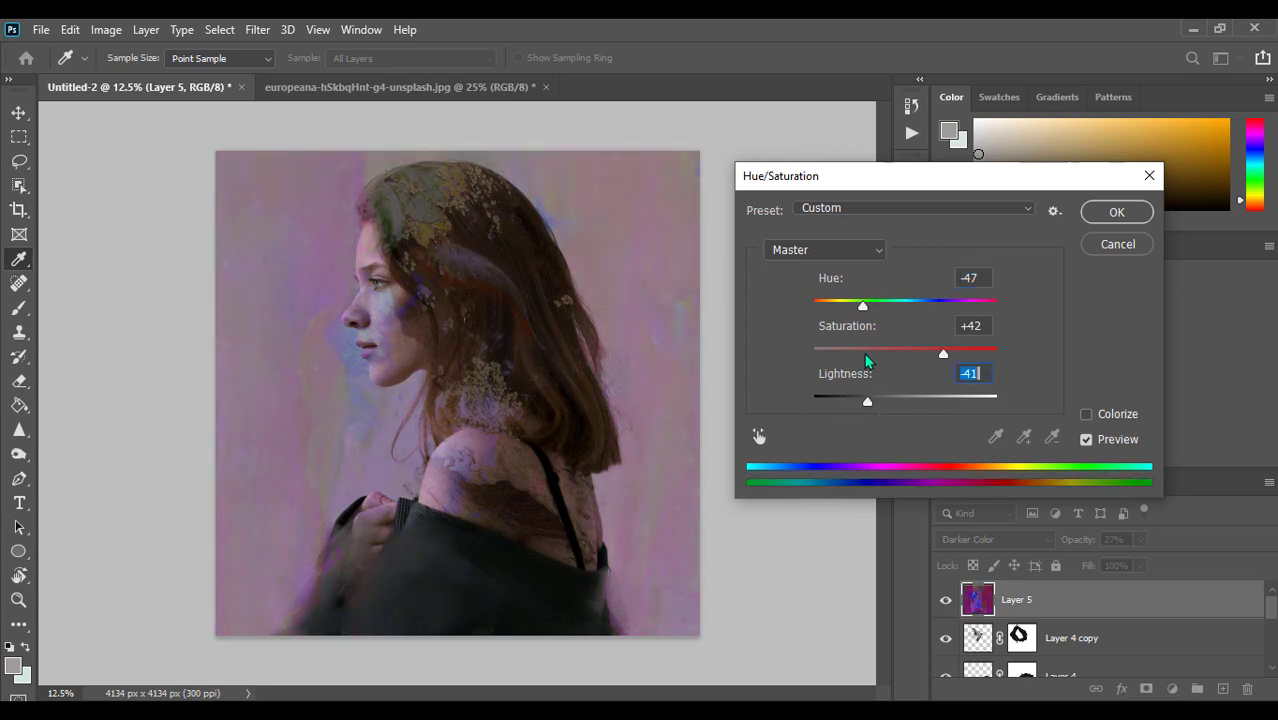
mouse_move(863, 305)
mouse_down()
mouse_move(890, 305)
mouse_move(836, 310)
mouse_move(980, 320)
mouse_move(878, 316)
mouse_up()
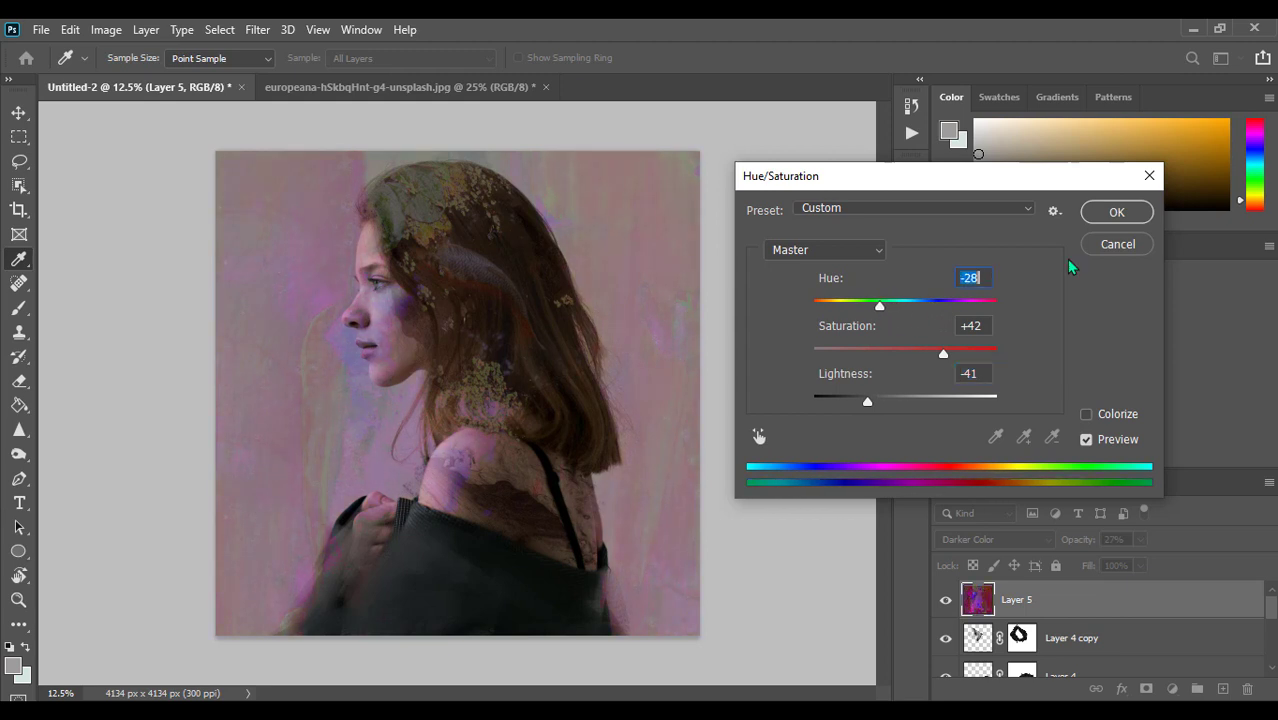
click(1117, 213)
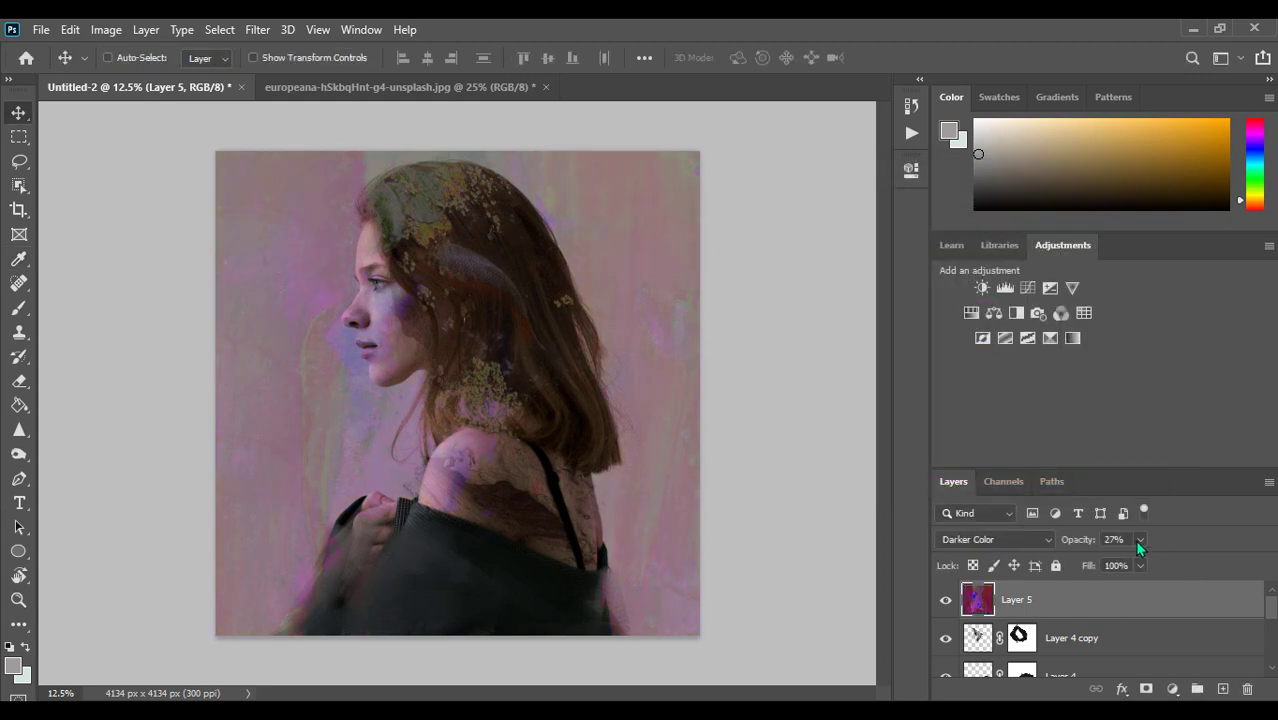
Lower Layer 5's opacity to 18%
drag(1137, 564, 1136, 570)
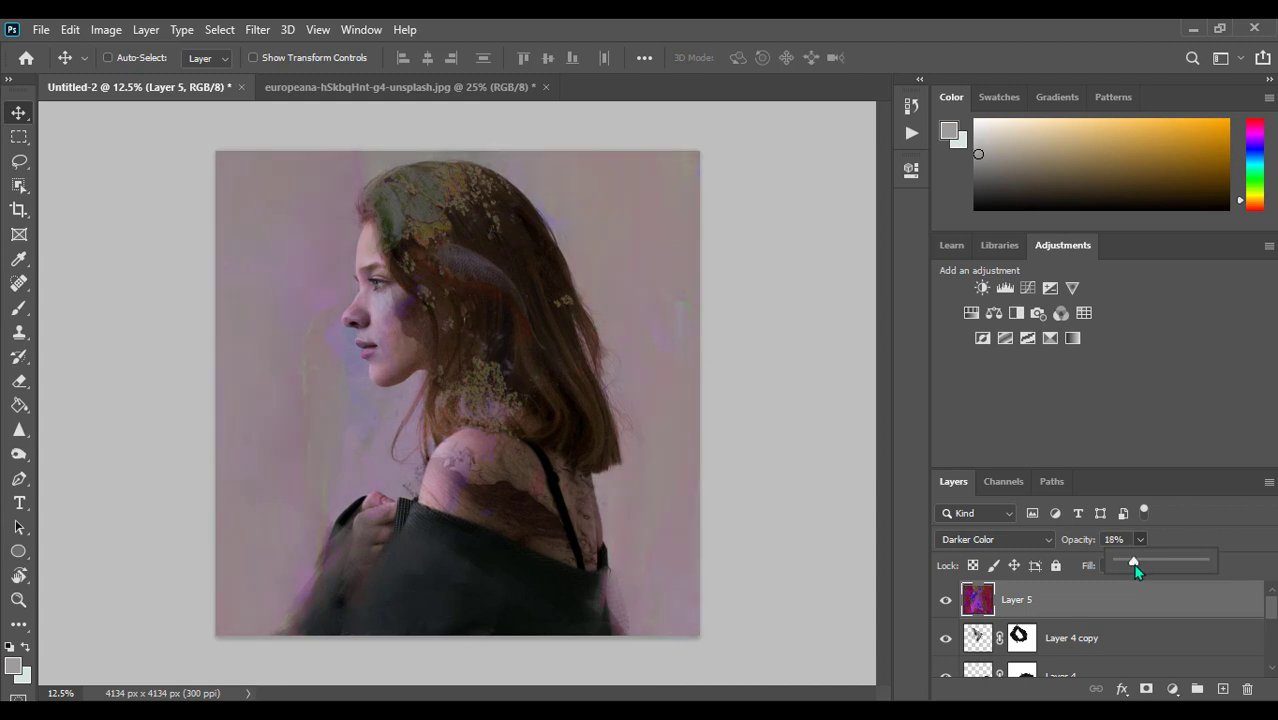
click(18, 383)
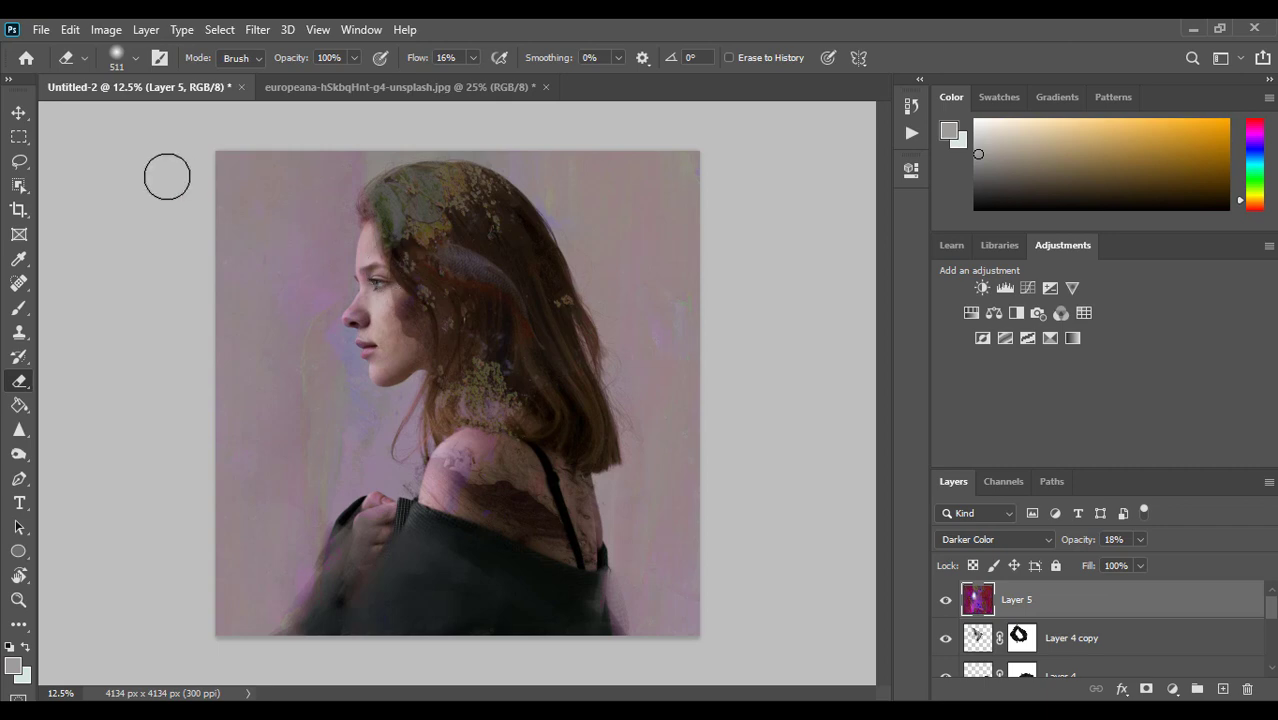
click(18, 112)
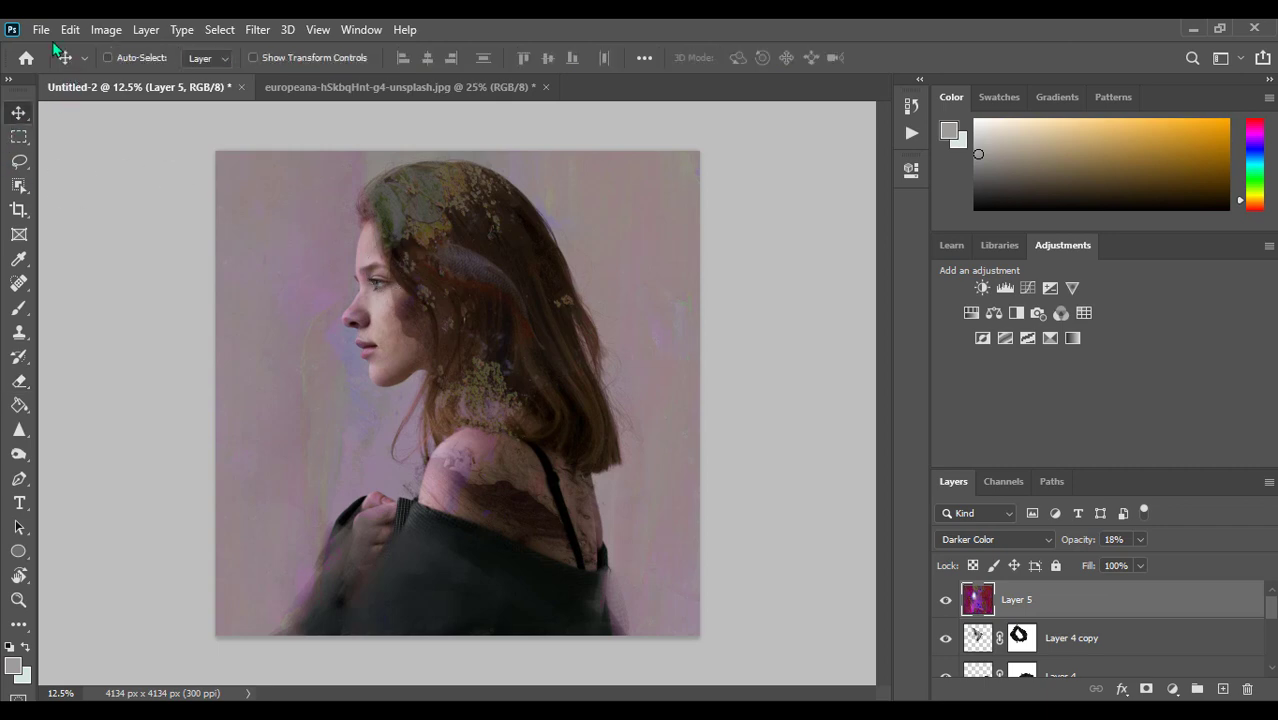
Copy the flower painting into the portrait as a new layer and close it unsaved
click(355, 87)
drag(355, 87, 365, 125)
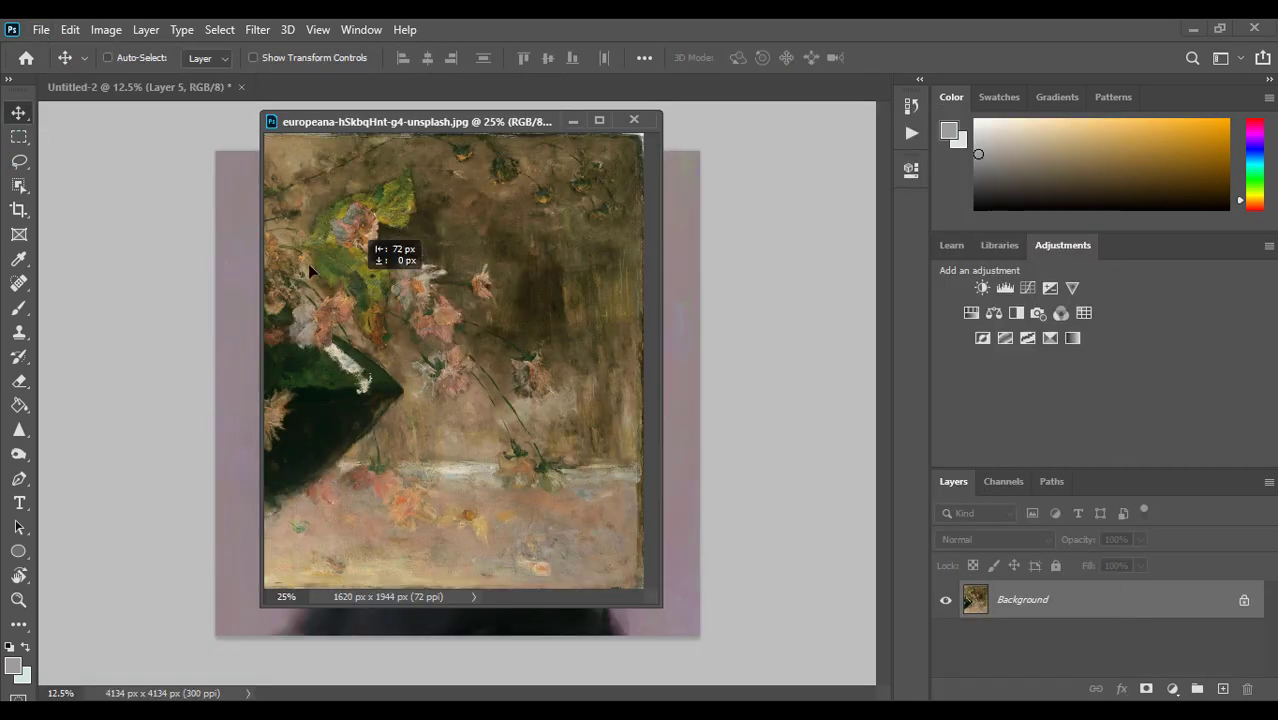
drag(308, 263, 615, 143)
click(634, 120)
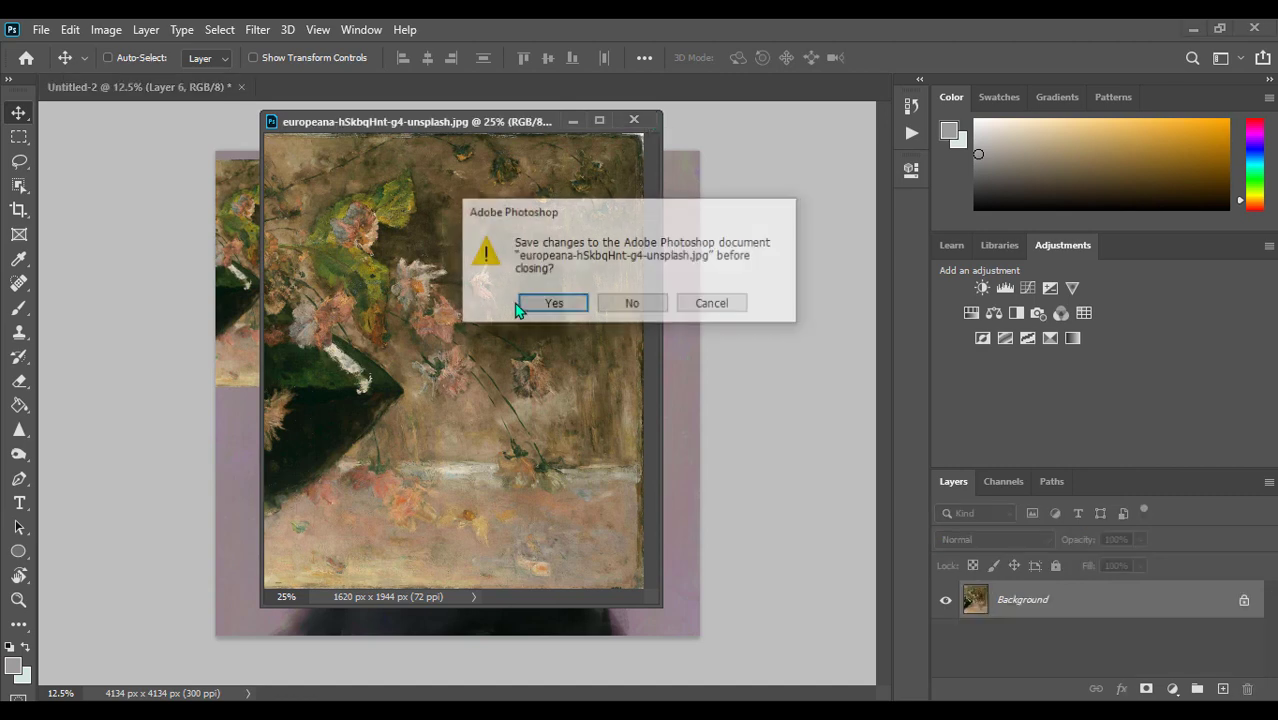
click(614, 302)
Scale up the flower layer and place it in the lower middle of the canvas
key(ctrl+t)
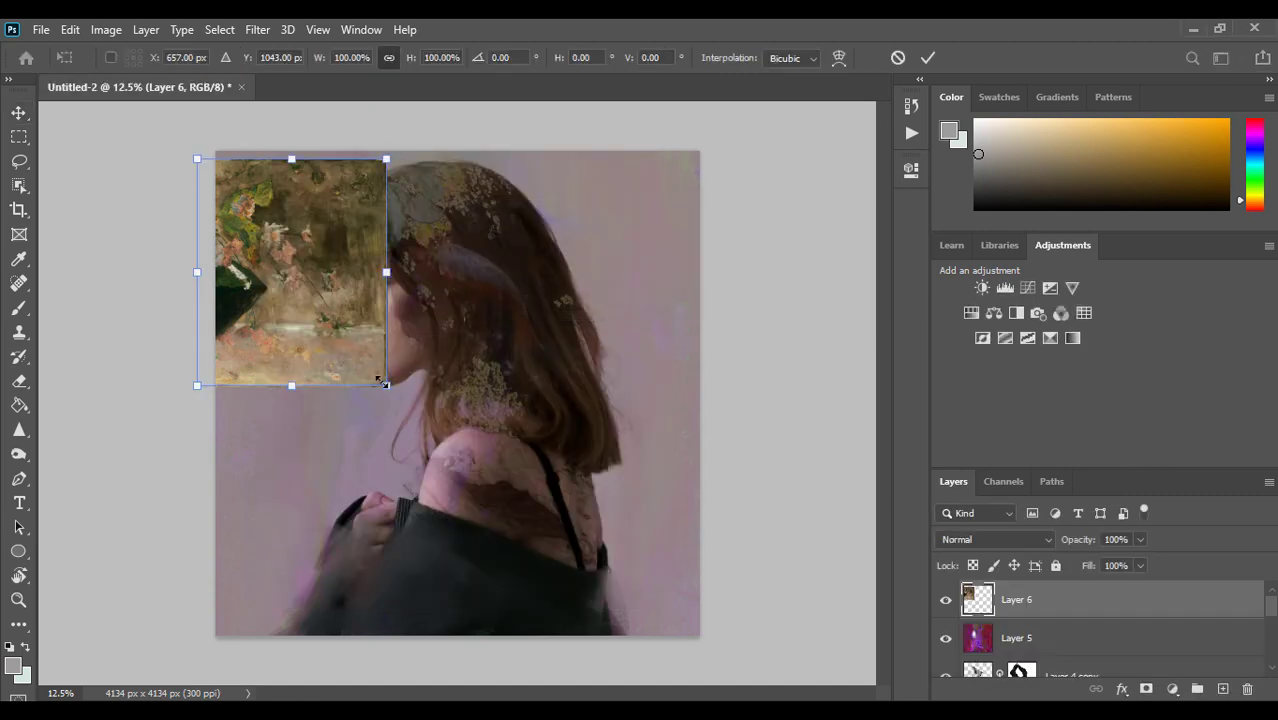
drag(385, 384, 498, 515)
drag(367, 234, 495, 495)
key(Return)
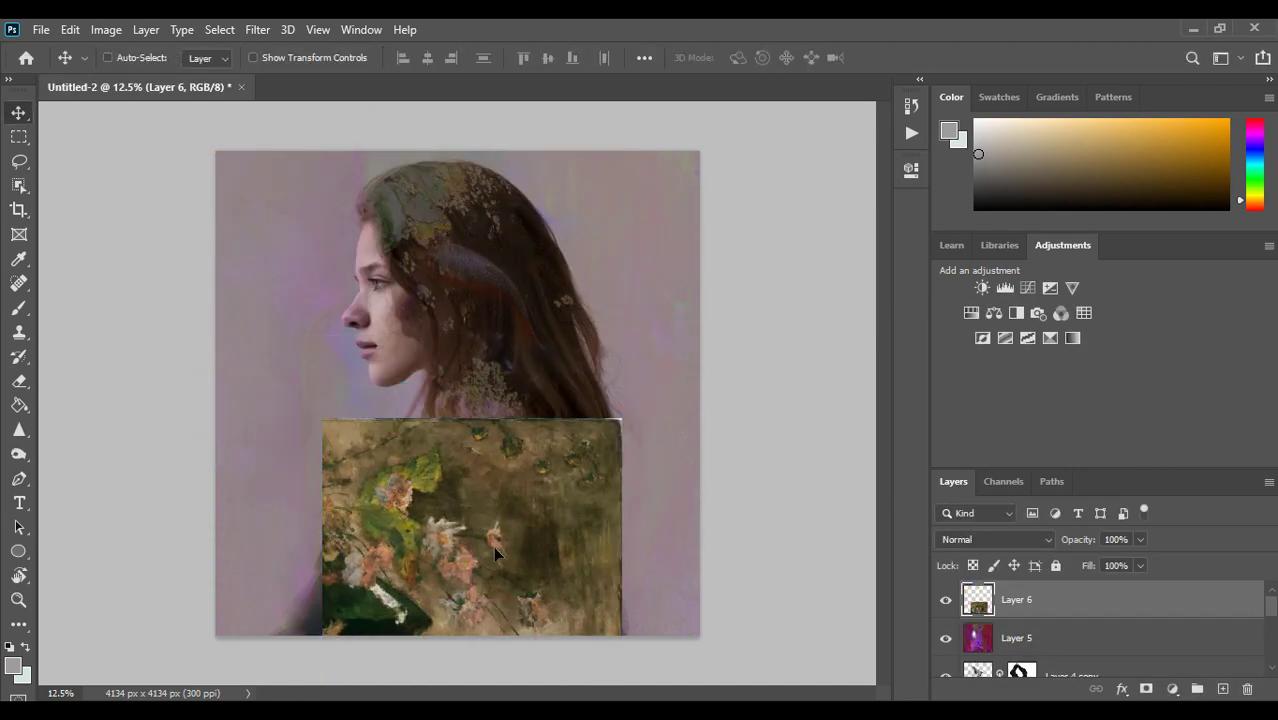
Blend the flower layer with Soft Light and move it slightly lower
click(960, 539)
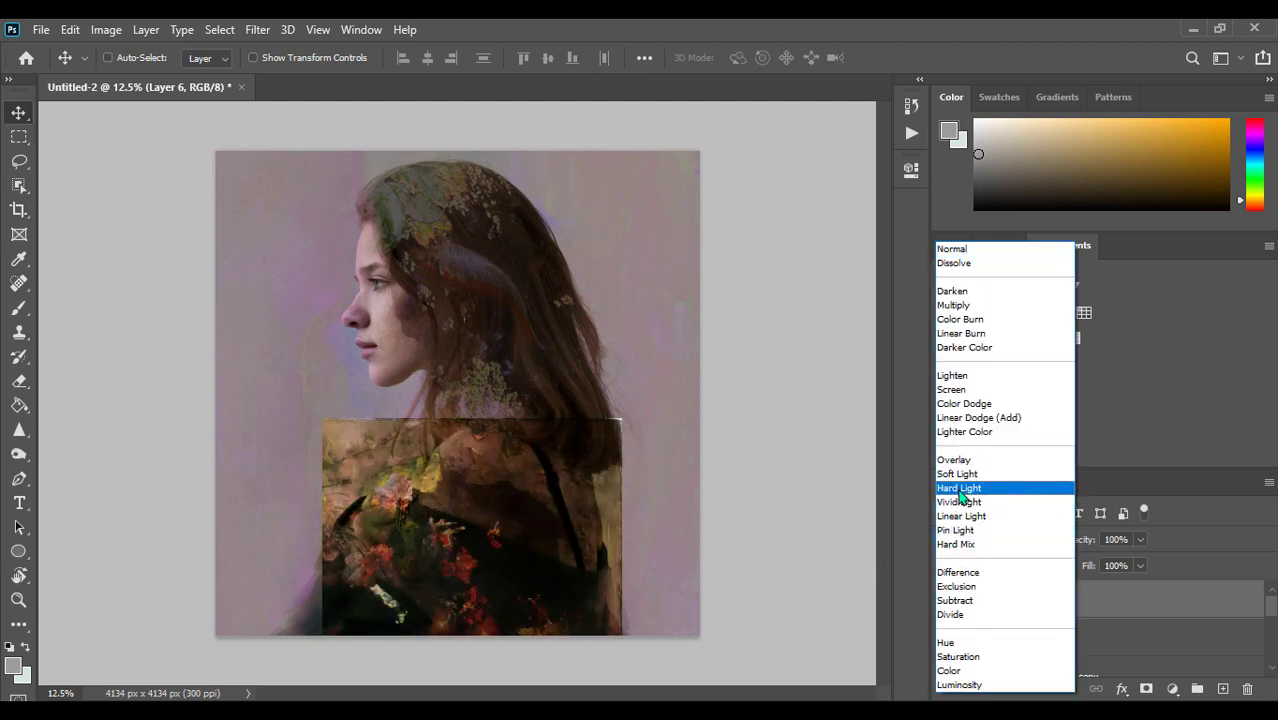
click(957, 489)
key(Up)
key(Up)
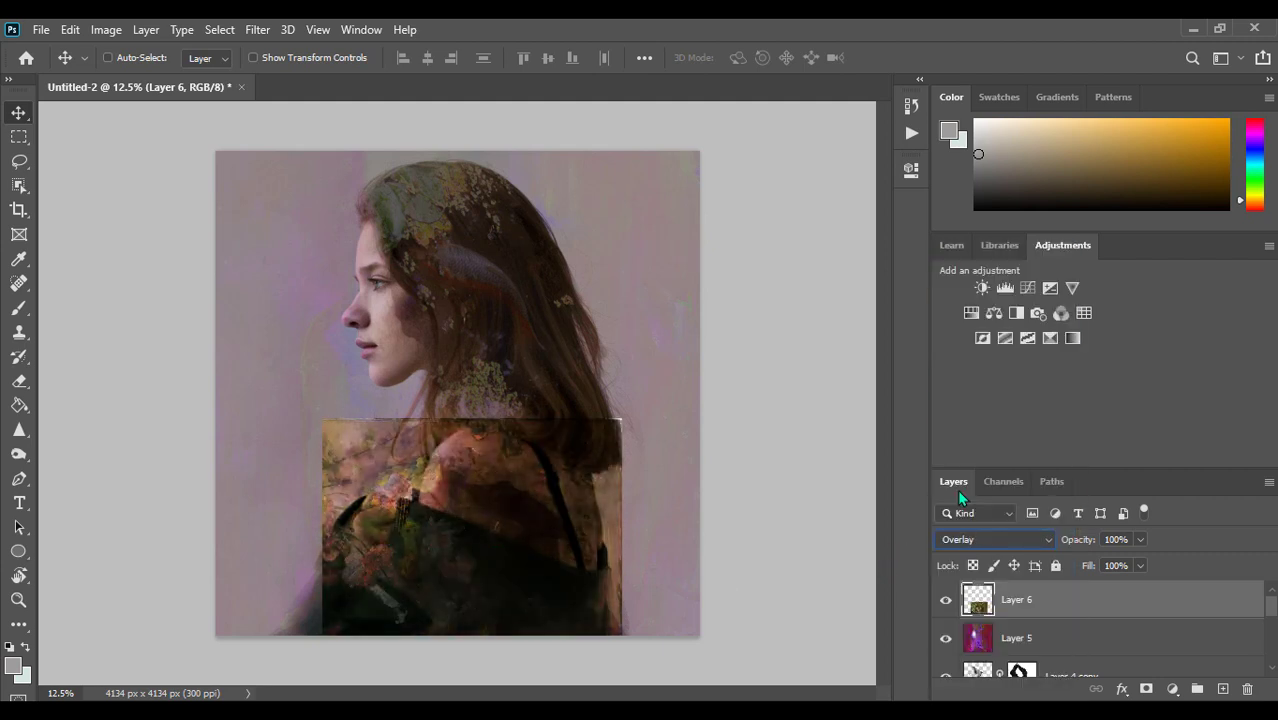
key(Down)
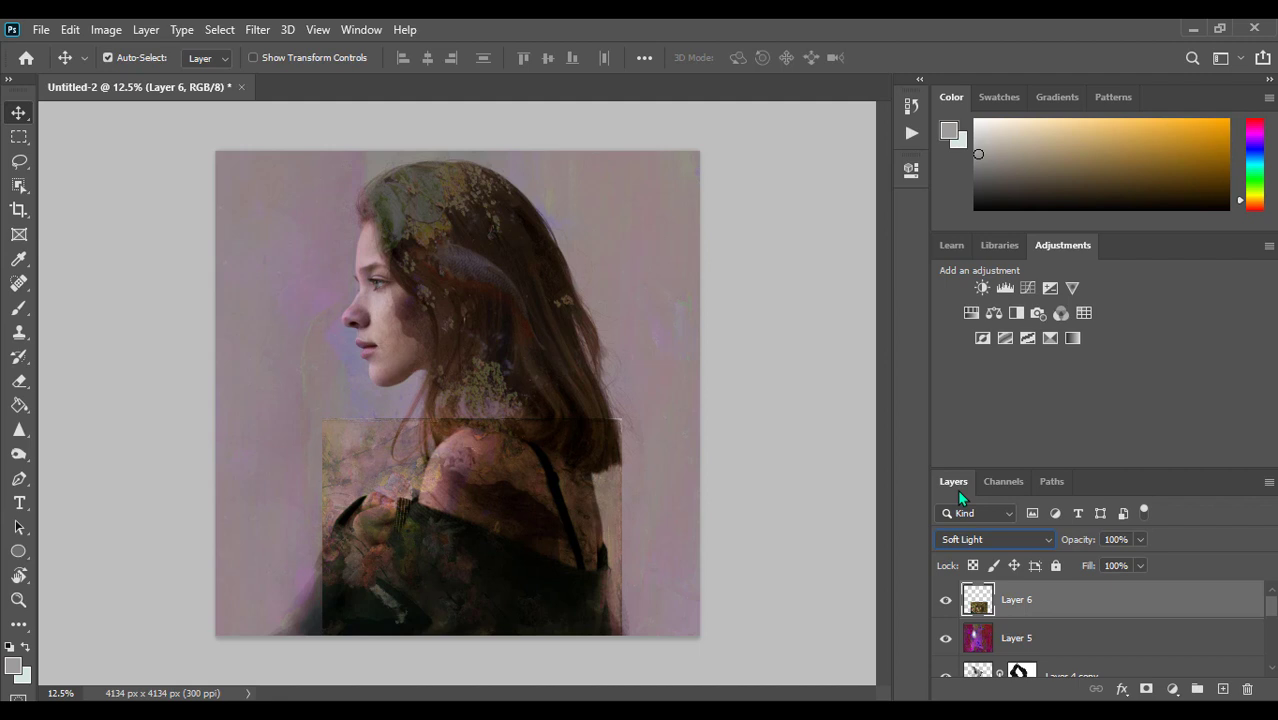
drag(525, 437, 522, 486)
Enlarge and tilt the flower texture over the shoulder, then slide it sideways
key(ctrl+t)
mouse_move(300, 422)
mouse_down()
mouse_move(543, 390)
mouse_move(271, 428)
mouse_up()
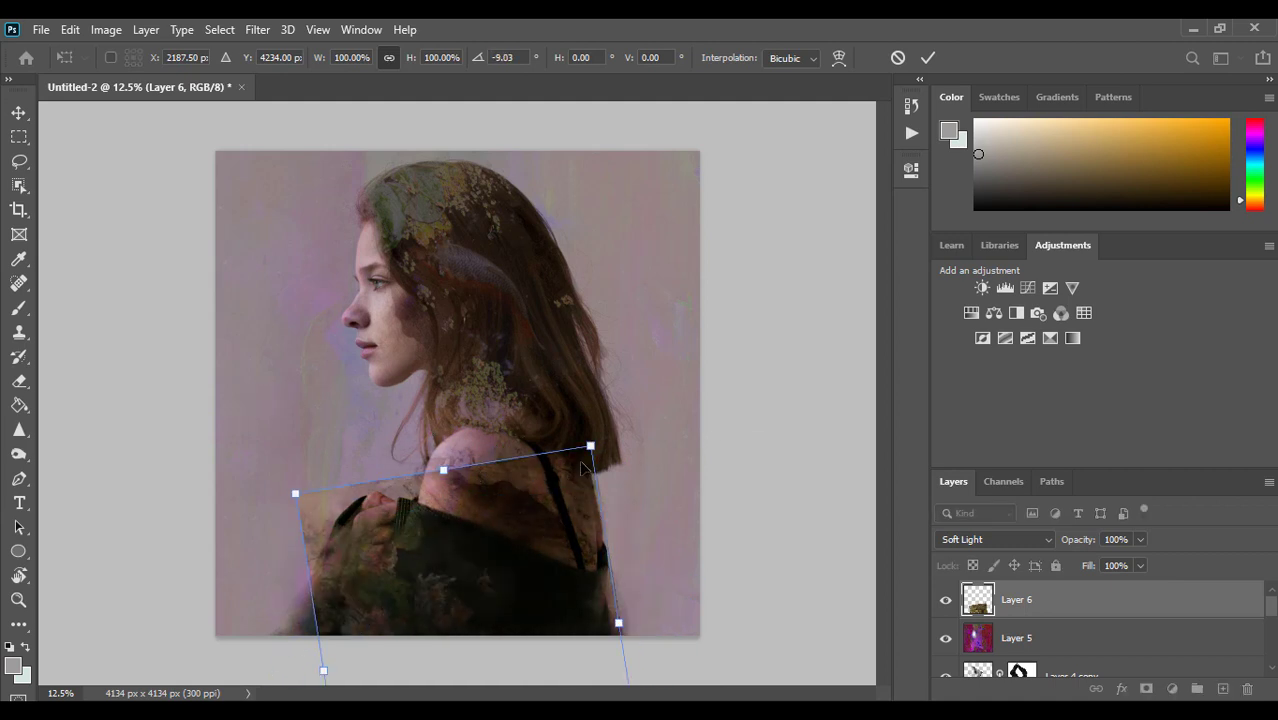
drag(590, 446, 656, 411)
drag(572, 498, 590, 478)
drag(380, 356, 362, 372)
key(Return)
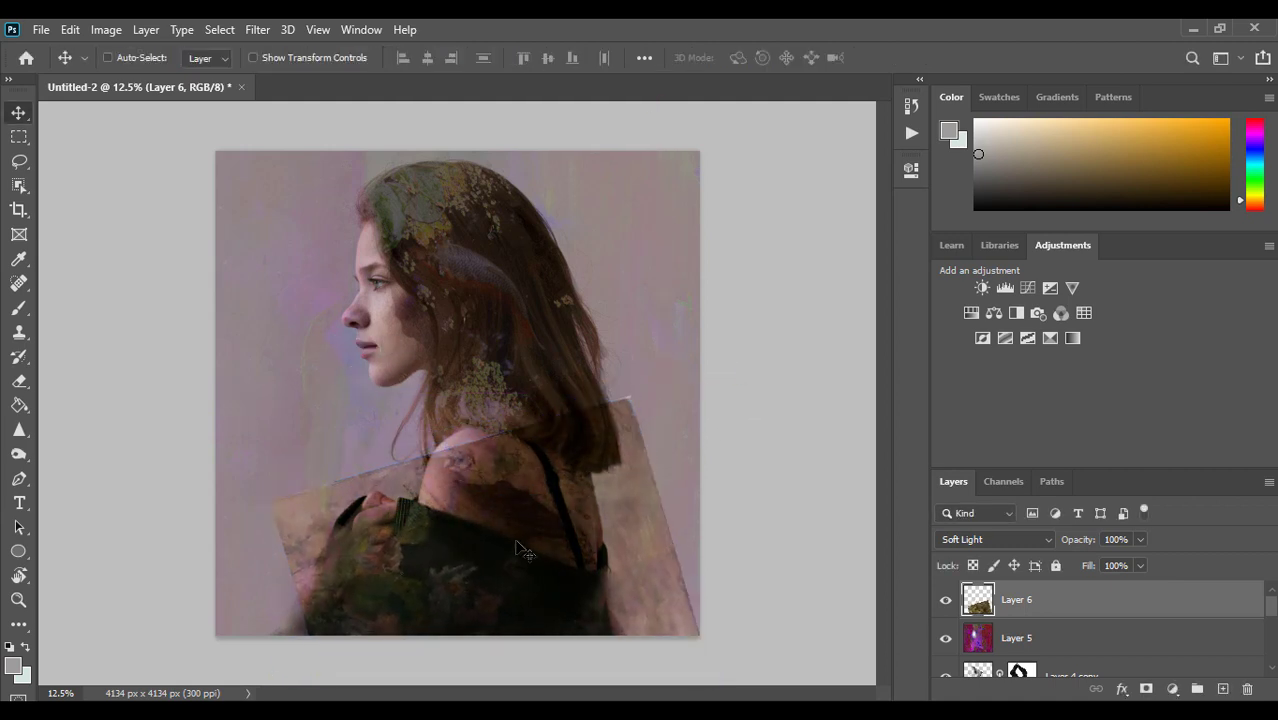
mouse_move(517, 548)
mouse_down()
mouse_move(550, 580)
mouse_move(564, 567)
mouse_up()
Erase the texture's hard edges beside the hair and on the shoulder
key(e)
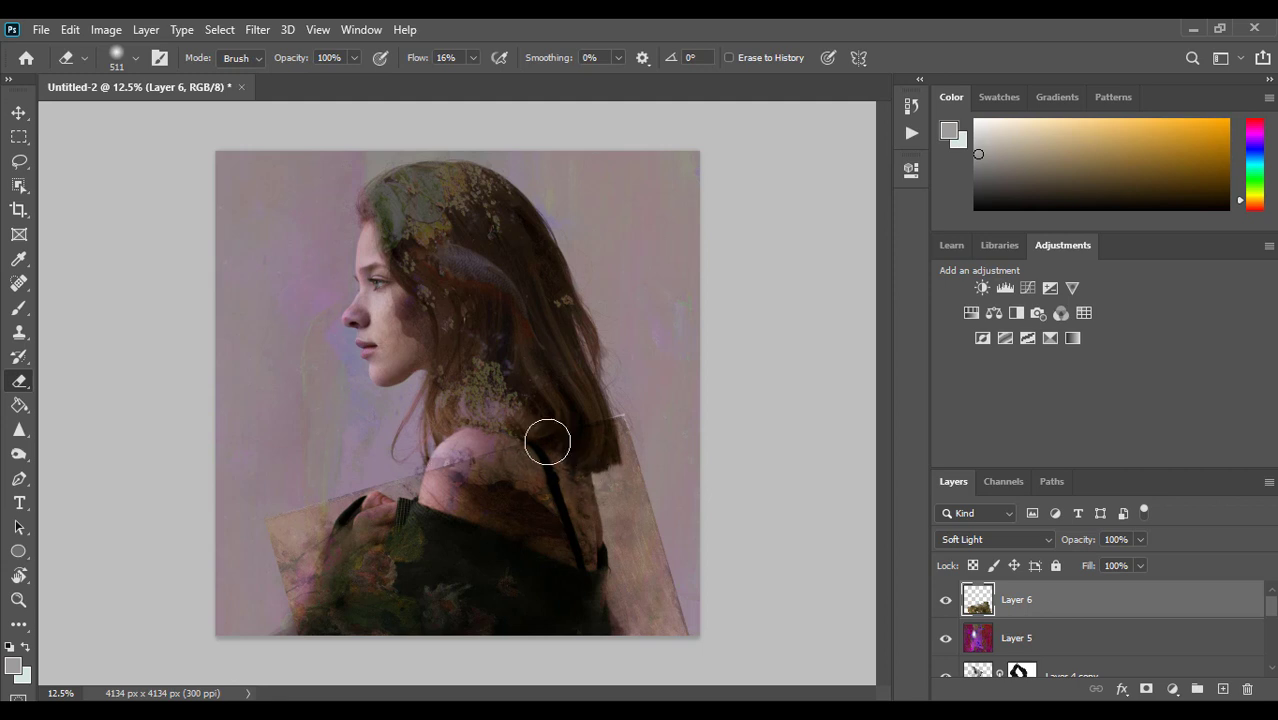
mouse_move(548, 442)
mouse_down()
mouse_move(590, 399)
mouse_move(677, 595)
mouse_up()
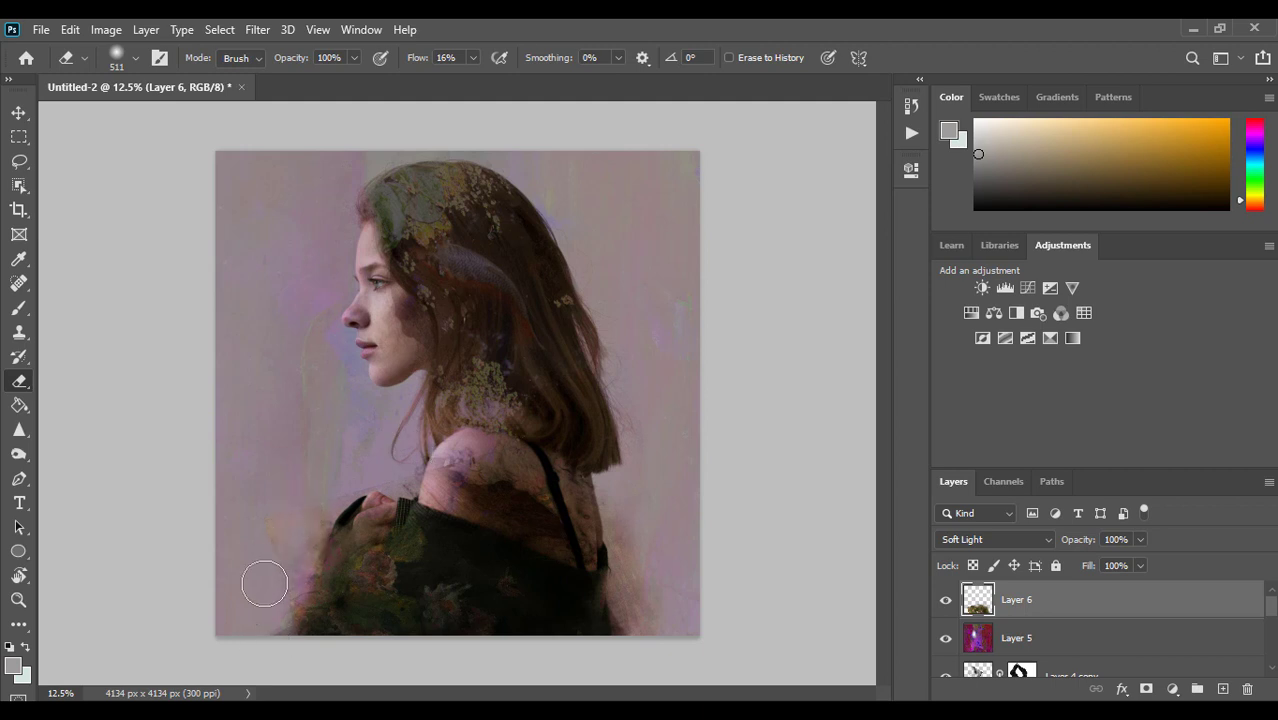
mouse_move(412, 478)
mouse_down()
mouse_move(551, 462)
mouse_move(519, 488)
mouse_up()
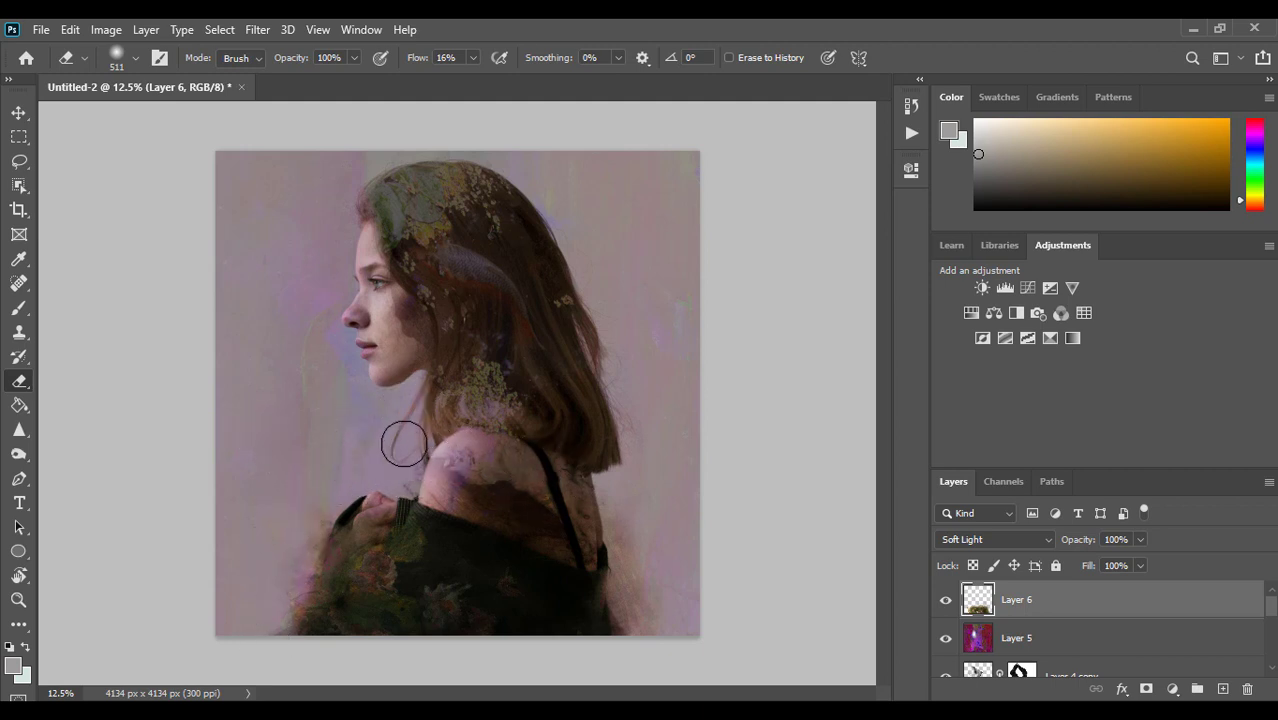
click(20, 116)
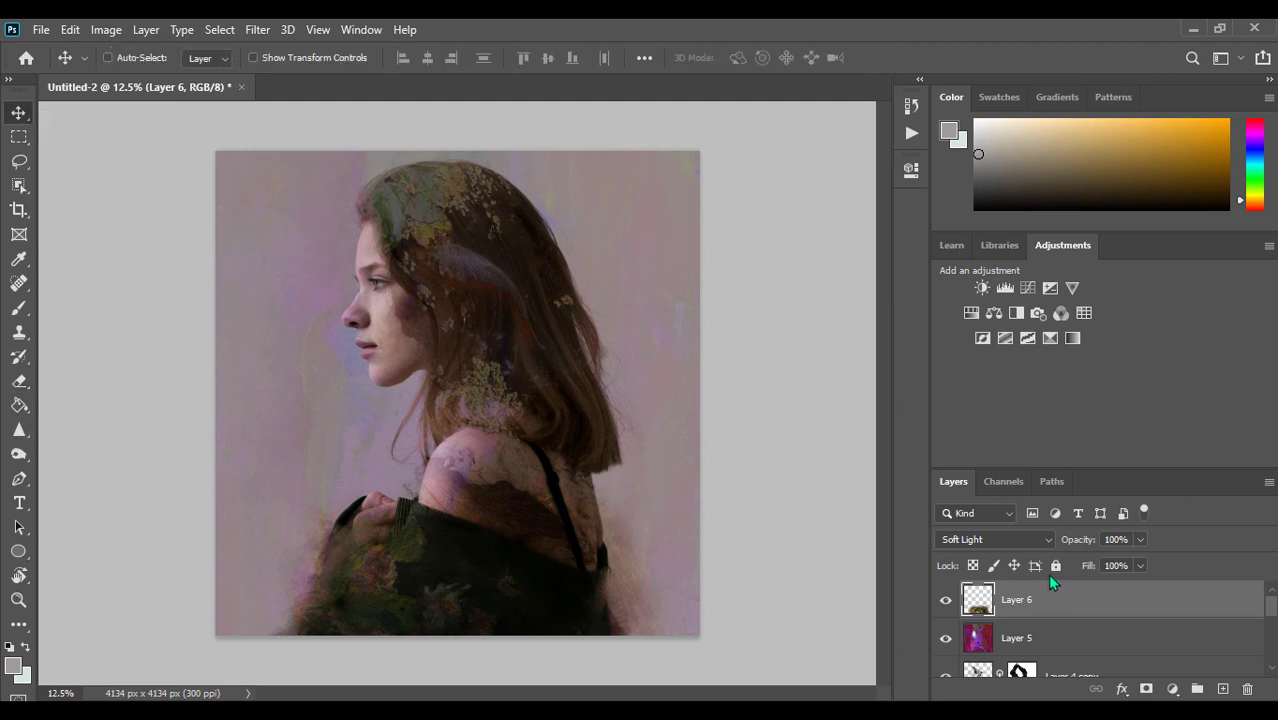
Duplicate Layer 6 and place the copy over her head, scaled to 69% and rotated about -176°
drag(1050, 600, 1222, 689)
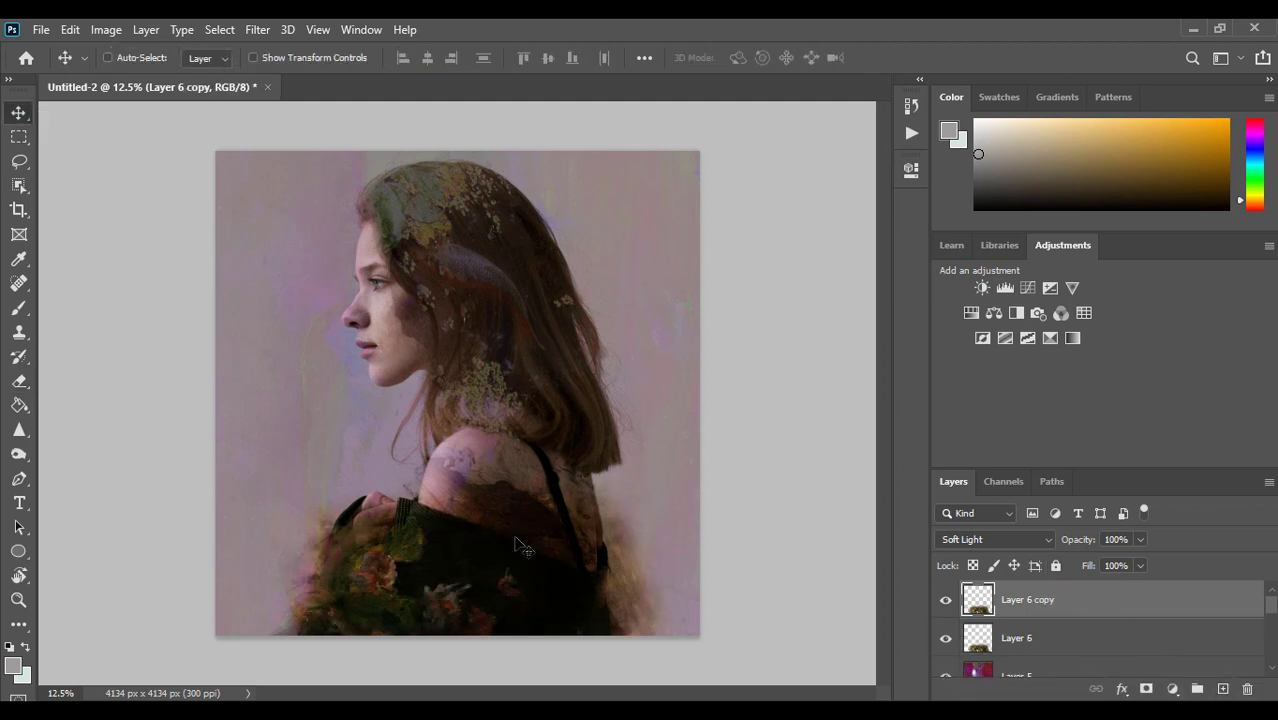
mouse_move(518, 545)
mouse_down()
mouse_move(610, 339)
mouse_move(548, 351)
mouse_move(544, 388)
mouse_up()
key(ctrl+t)
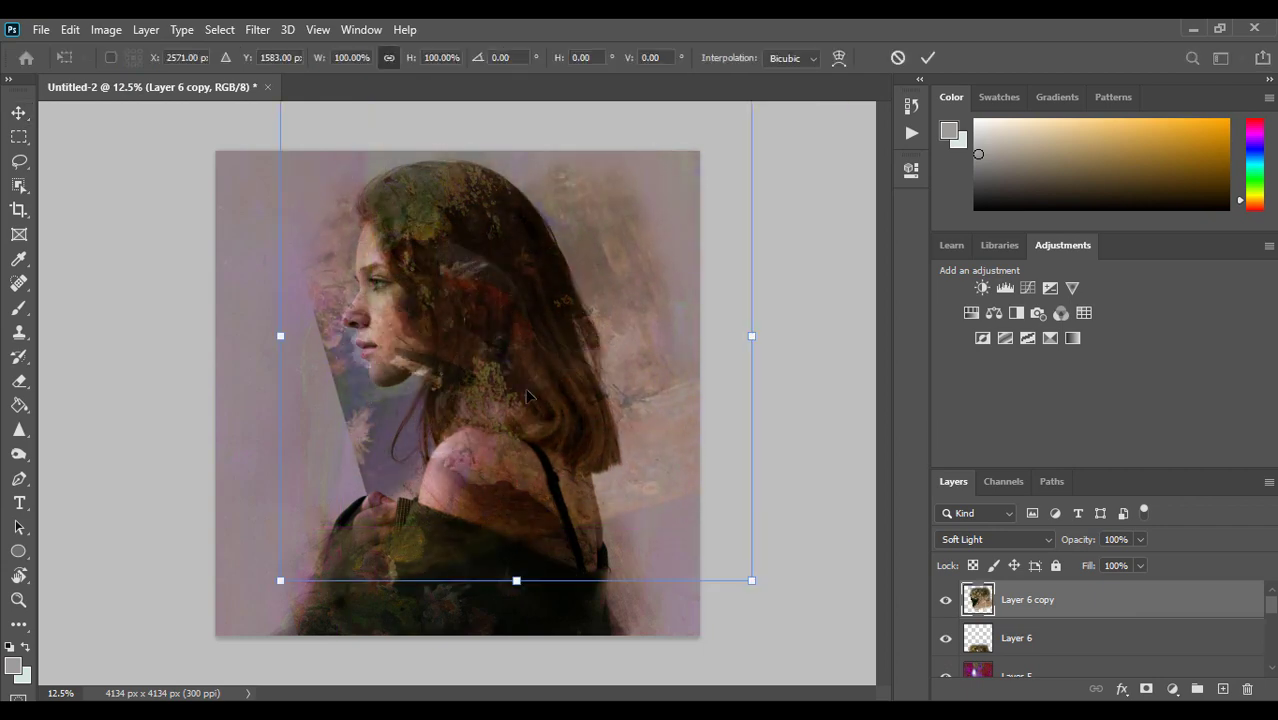
drag(280, 580, 388, 412)
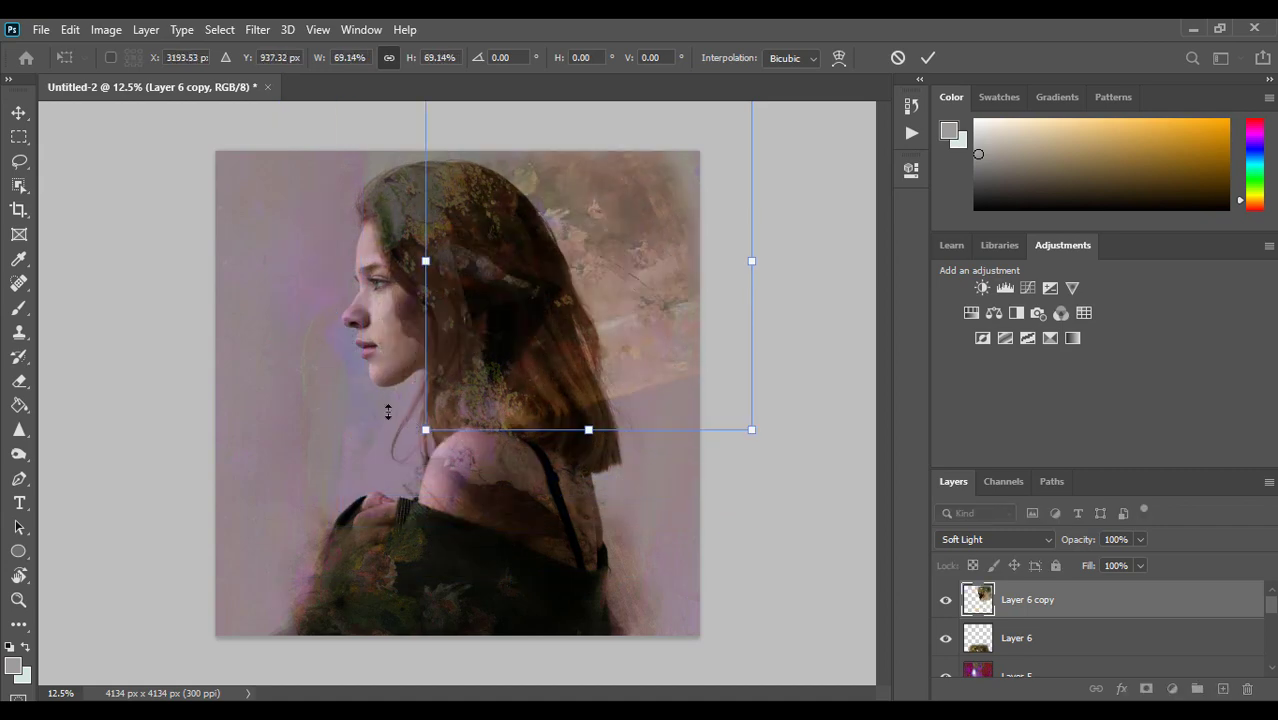
mouse_move(765, 230)
mouse_down()
mouse_move(700, 195)
mouse_move(385, 270)
mouse_move(398, 272)
mouse_up()
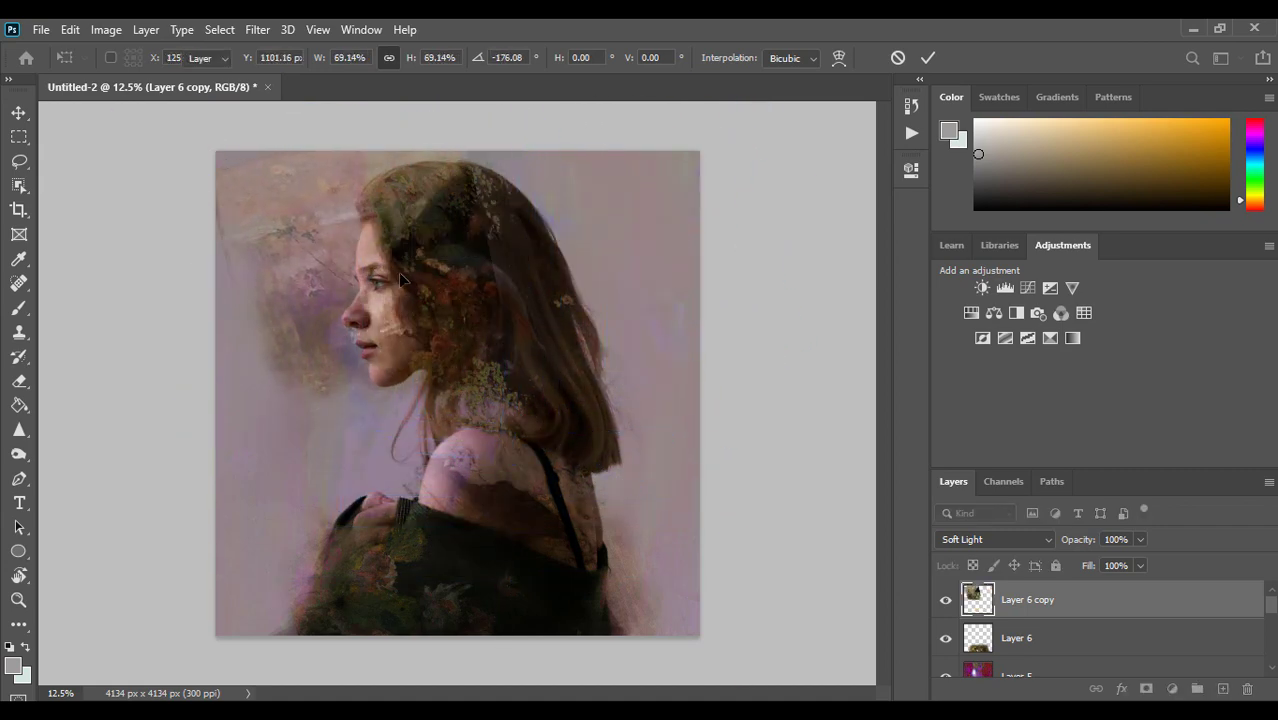
key(Return)
Erase the copy away from the forehead and face, raising eraser flow to 56% to lighten the hair
key(e)
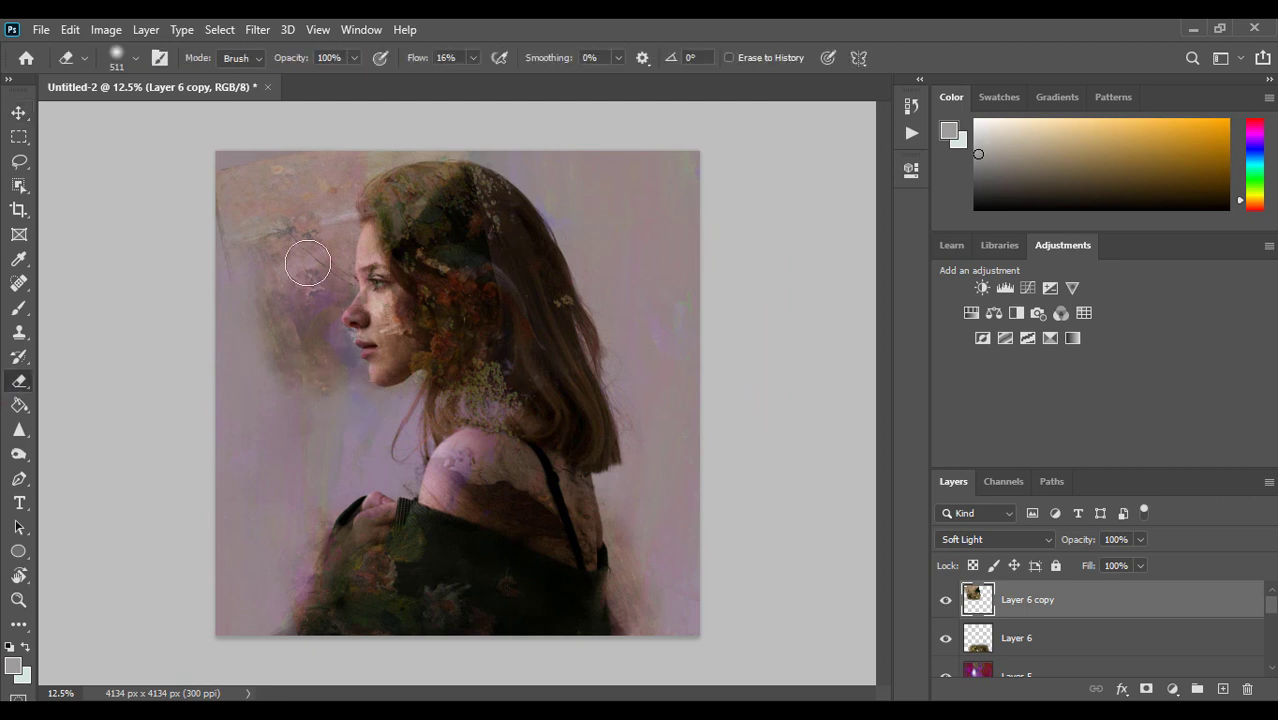
mouse_move(307, 263)
mouse_down()
mouse_move(328, 314)
mouse_move(231, 466)
mouse_up()
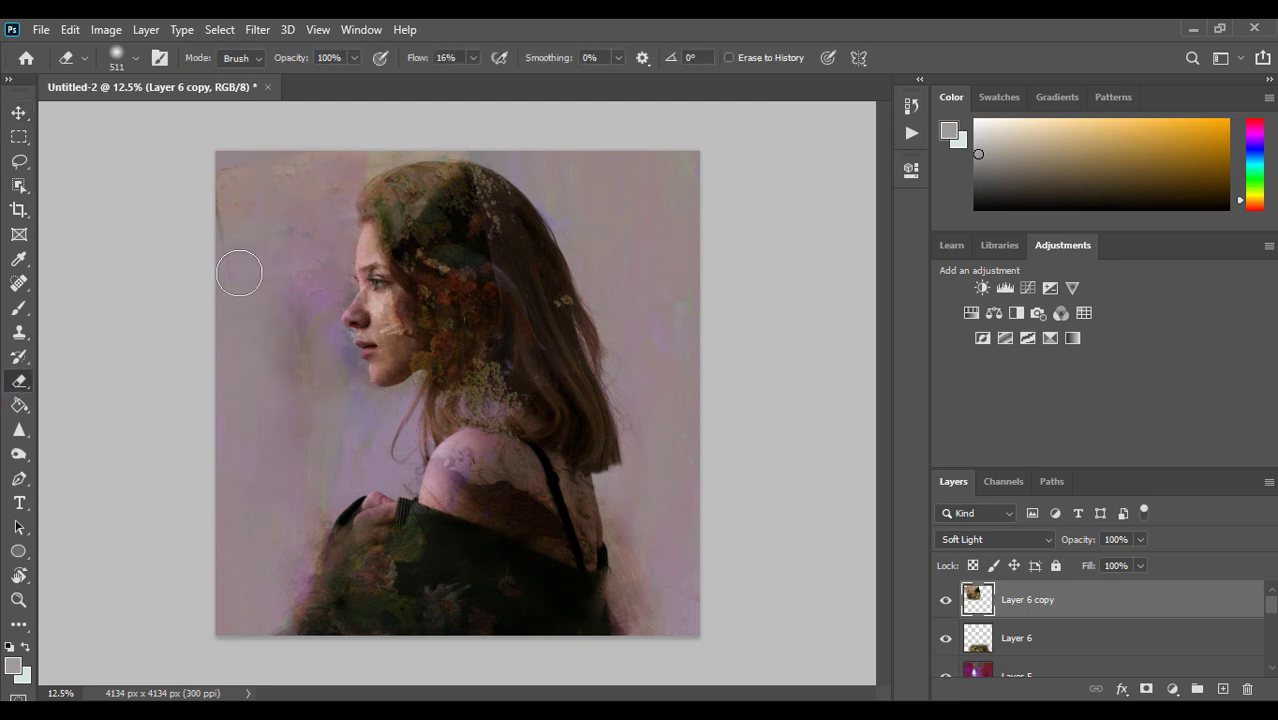
click(472, 58)
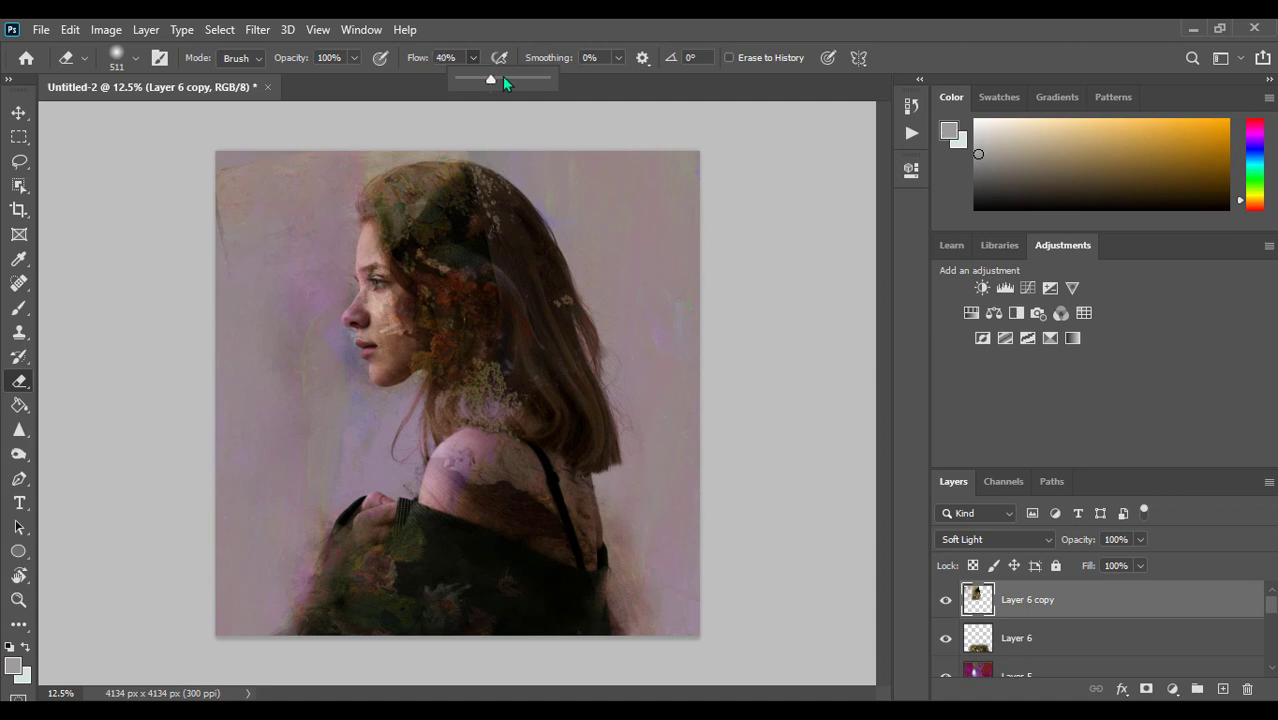
mouse_move(491, 230)
mouse_down()
mouse_move(414, 194)
mouse_move(465, 288)
mouse_move(471, 342)
mouse_up()
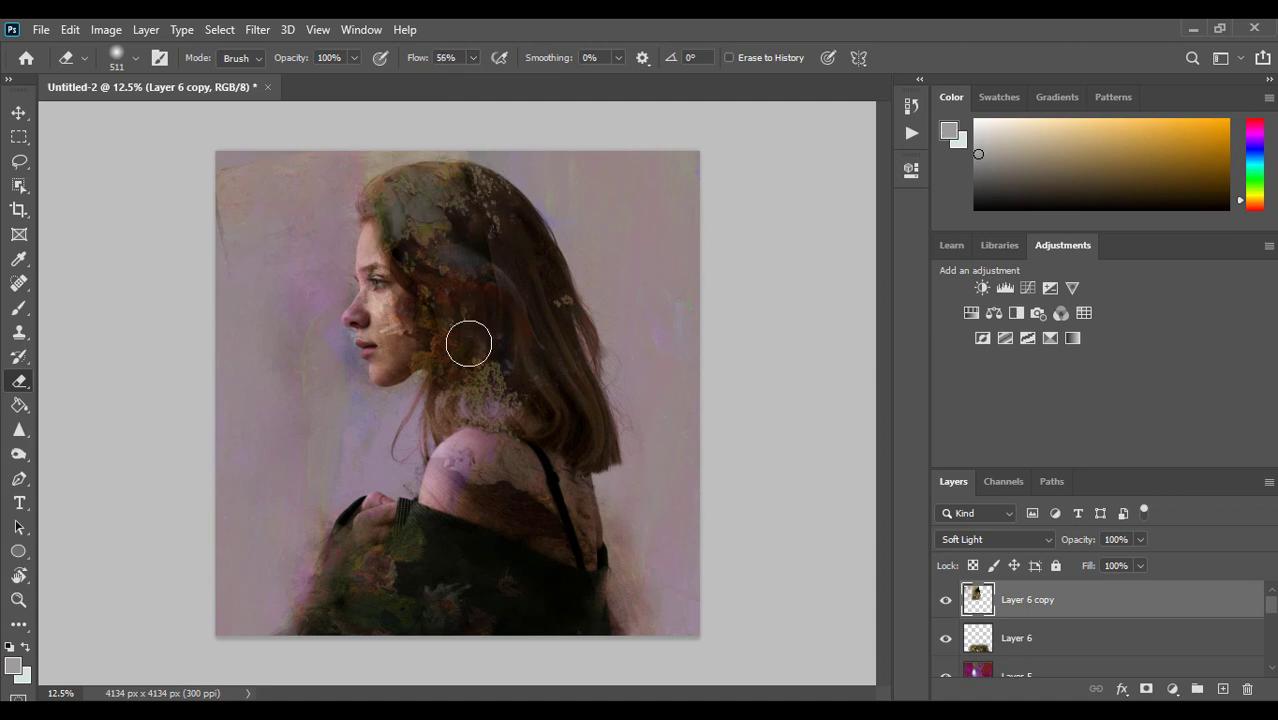
drag(527, 240, 480, 271)
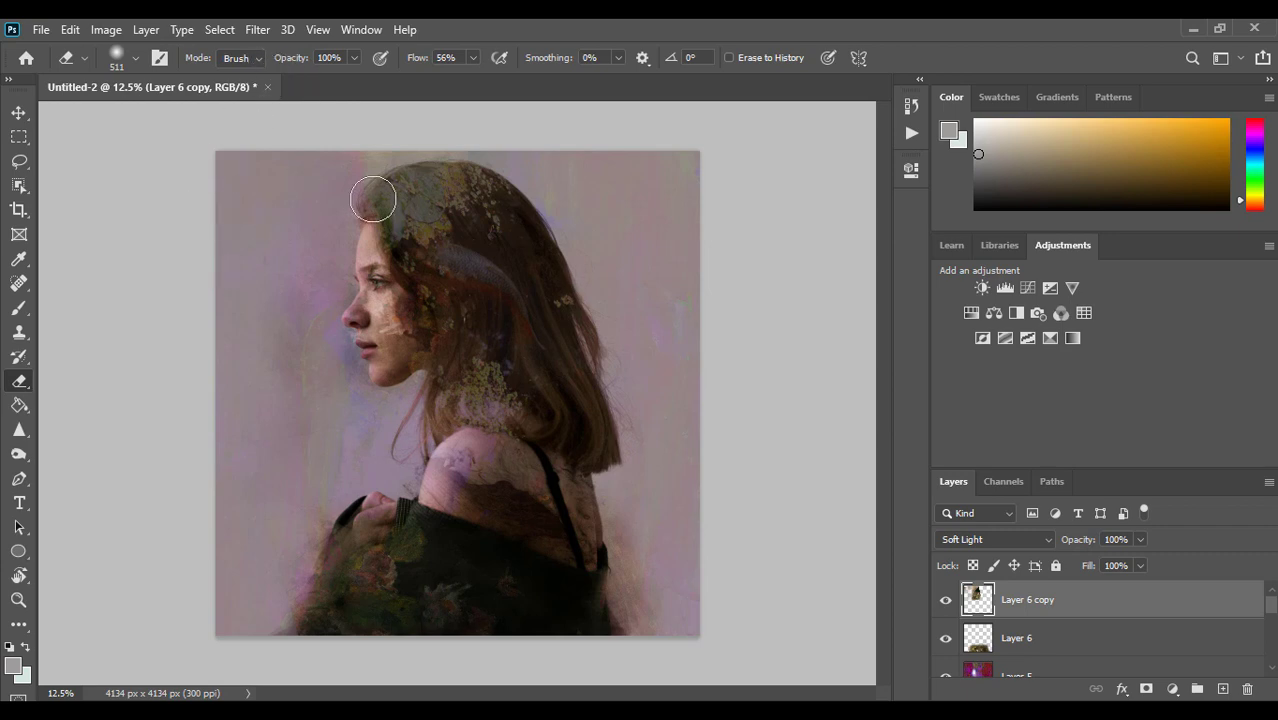
click(107, 29)
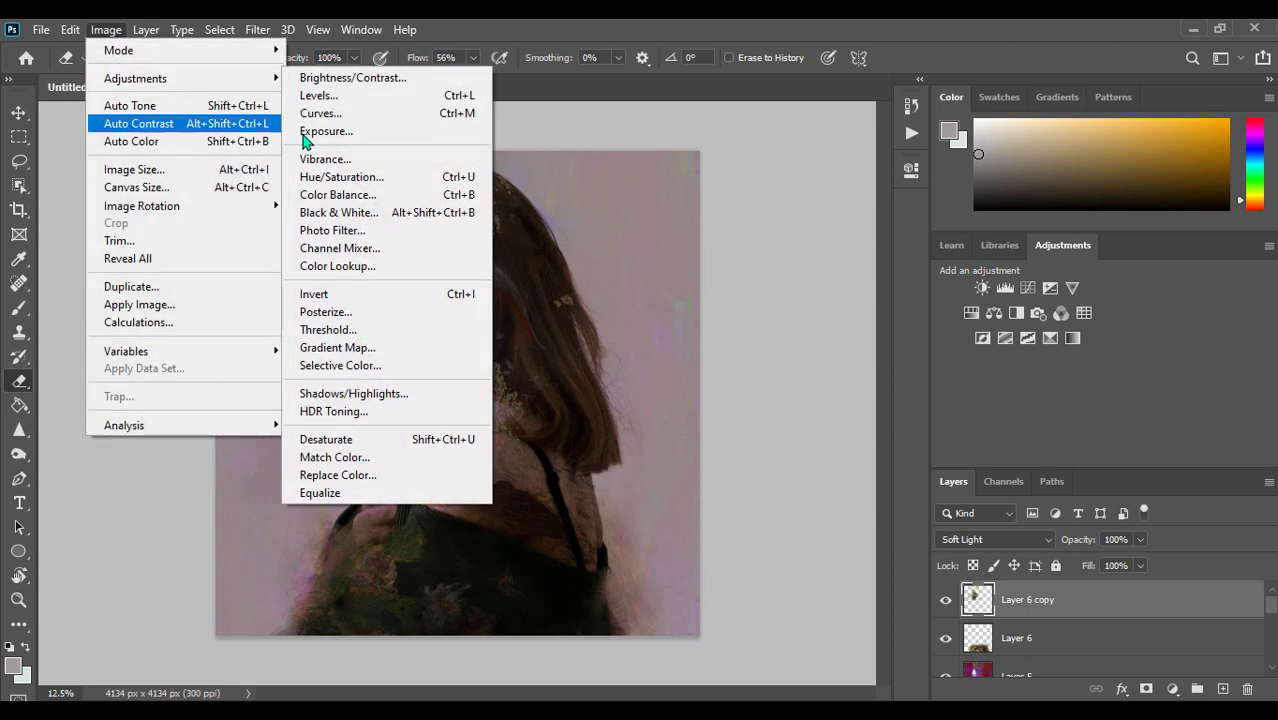
Boost Layer 6 copy's saturation to +37 and erase its texture from the cheek and jaw
click(340, 175)
mouse_move(905, 305)
mouse_down()
mouse_move(867, 310)
mouse_move(920, 307)
mouse_up()
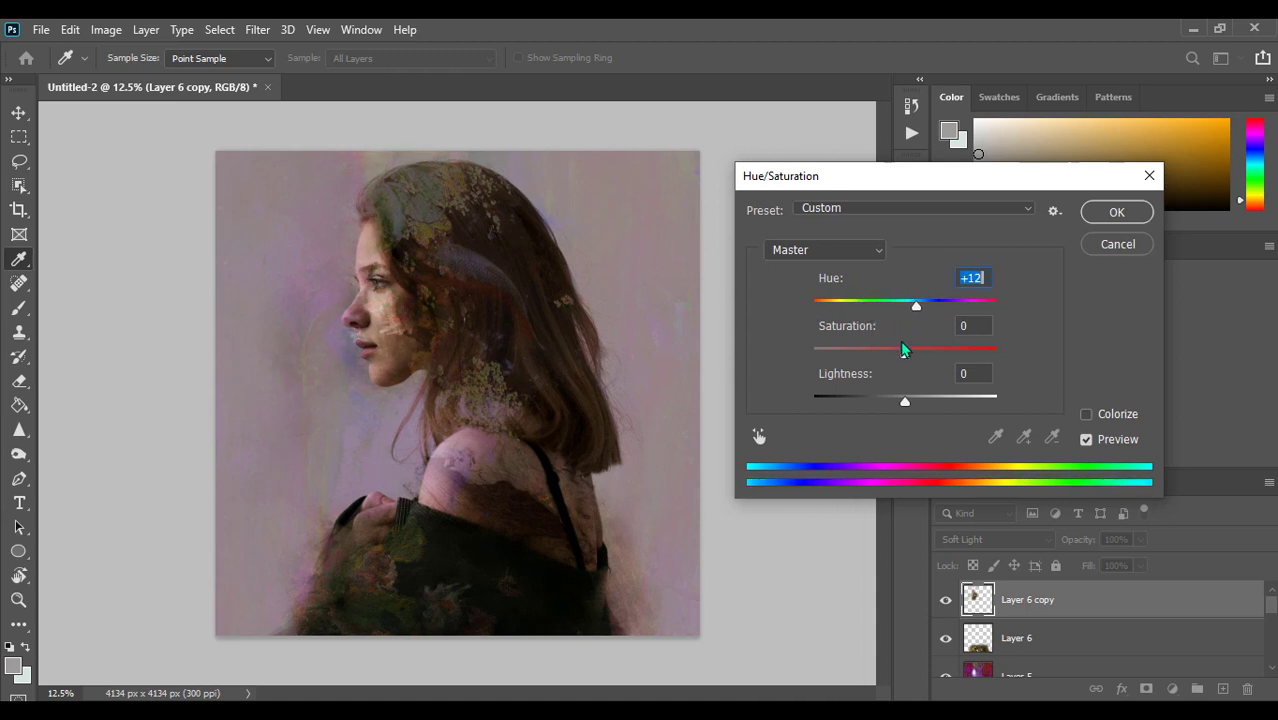
mouse_move(951, 363)
mouse_down()
mouse_move(927, 306)
mouse_move(893, 306)
mouse_move(905, 316)
mouse_up()
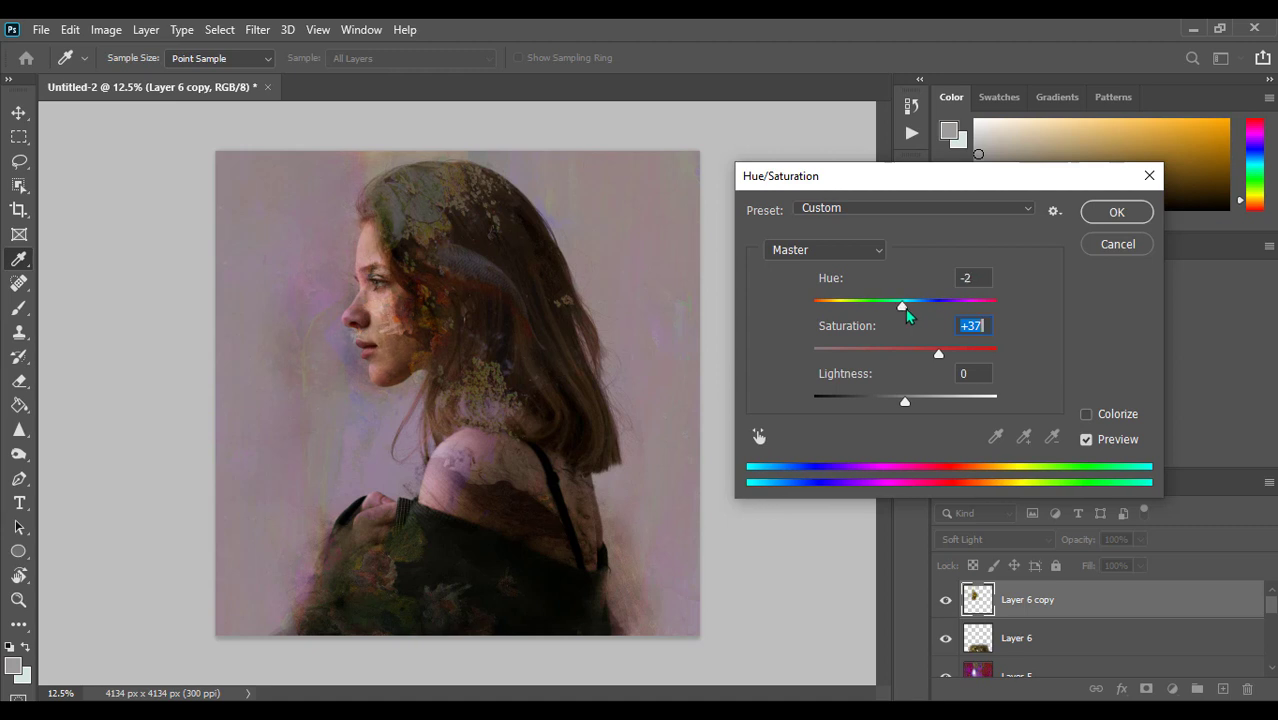
click(1094, 217)
key(e)
mouse_move(376, 307)
mouse_down()
mouse_move(386, 385)
mouse_move(338, 335)
mouse_up()
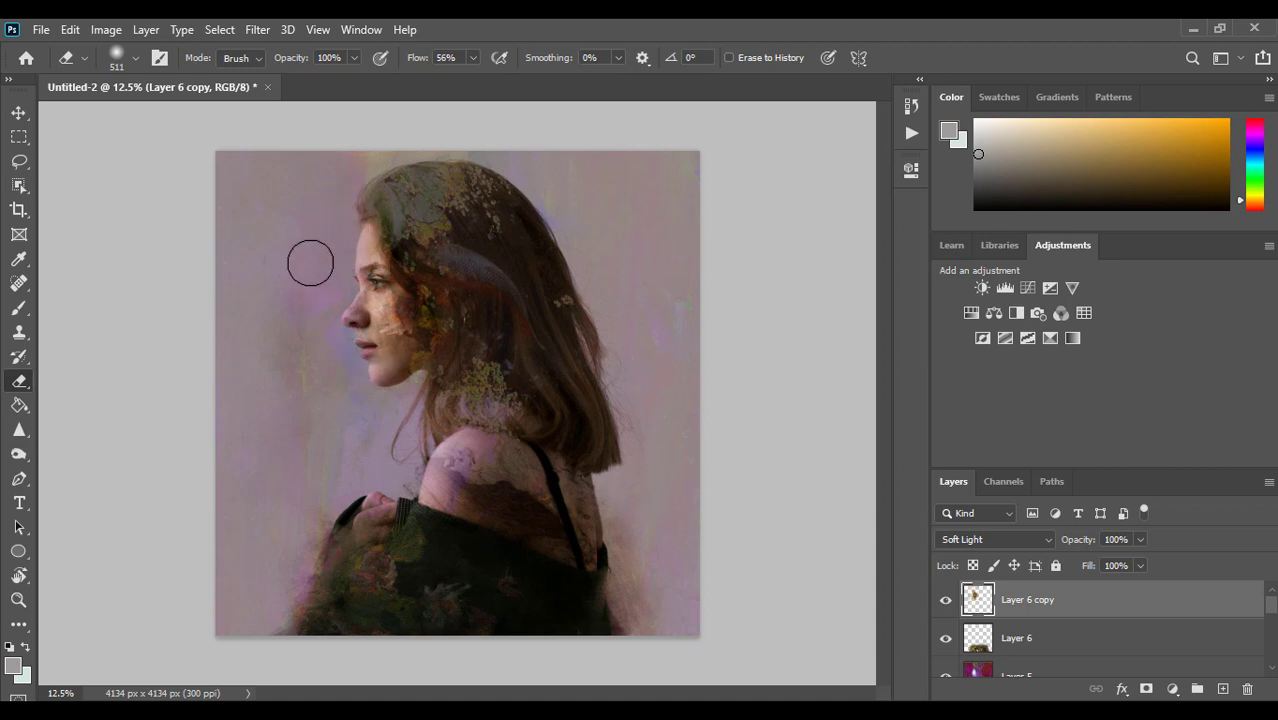
Undo the last erase stroke and lower the eraser flow to 17%
key(ctrl+z)
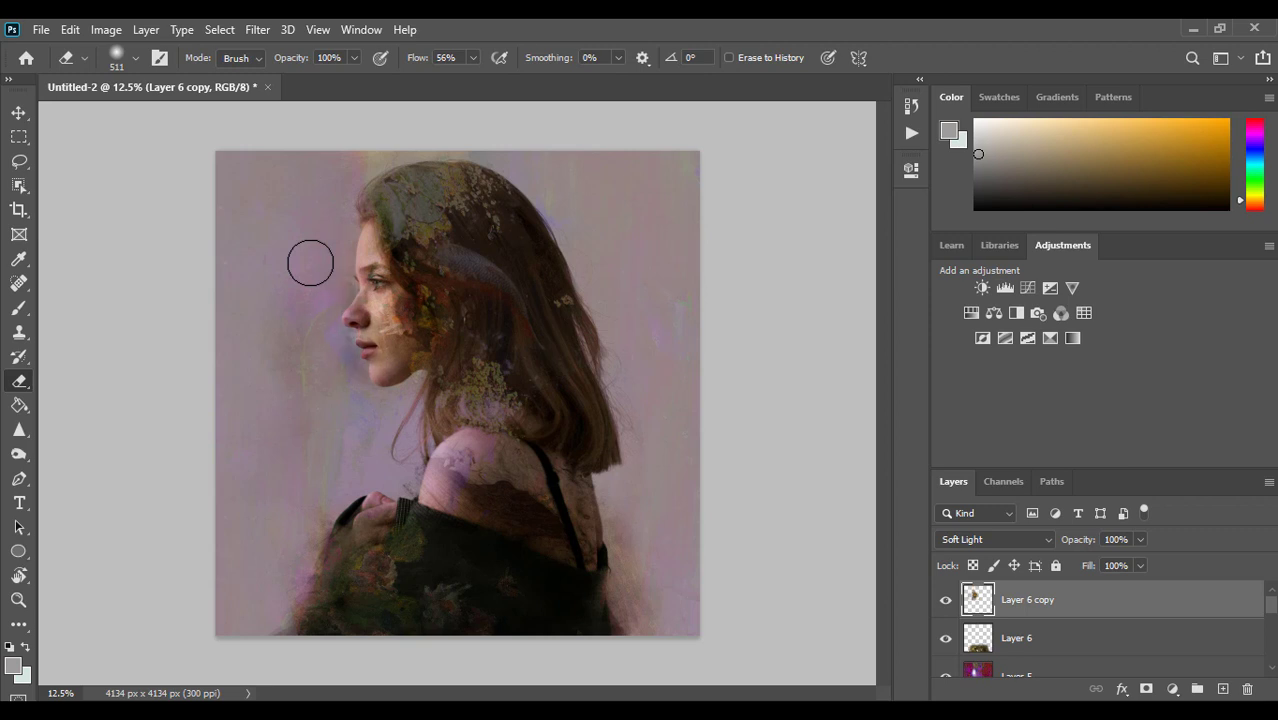
click(474, 58)
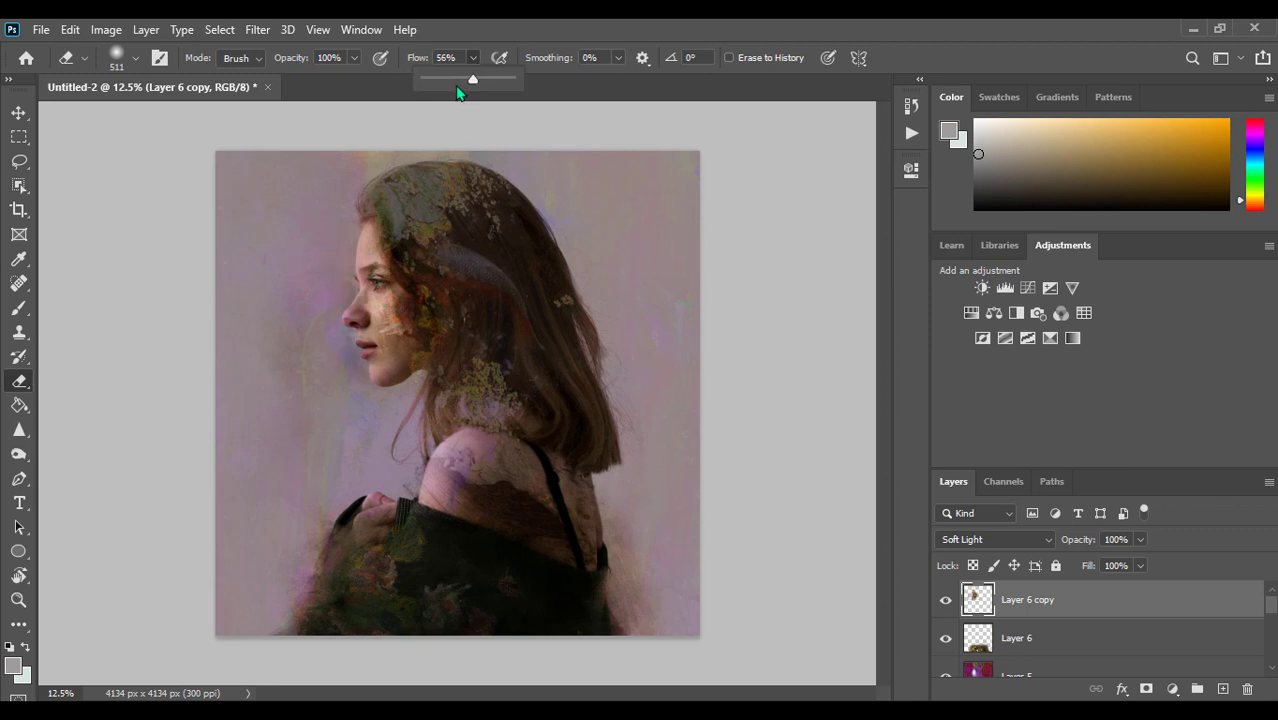
click(360, 390)
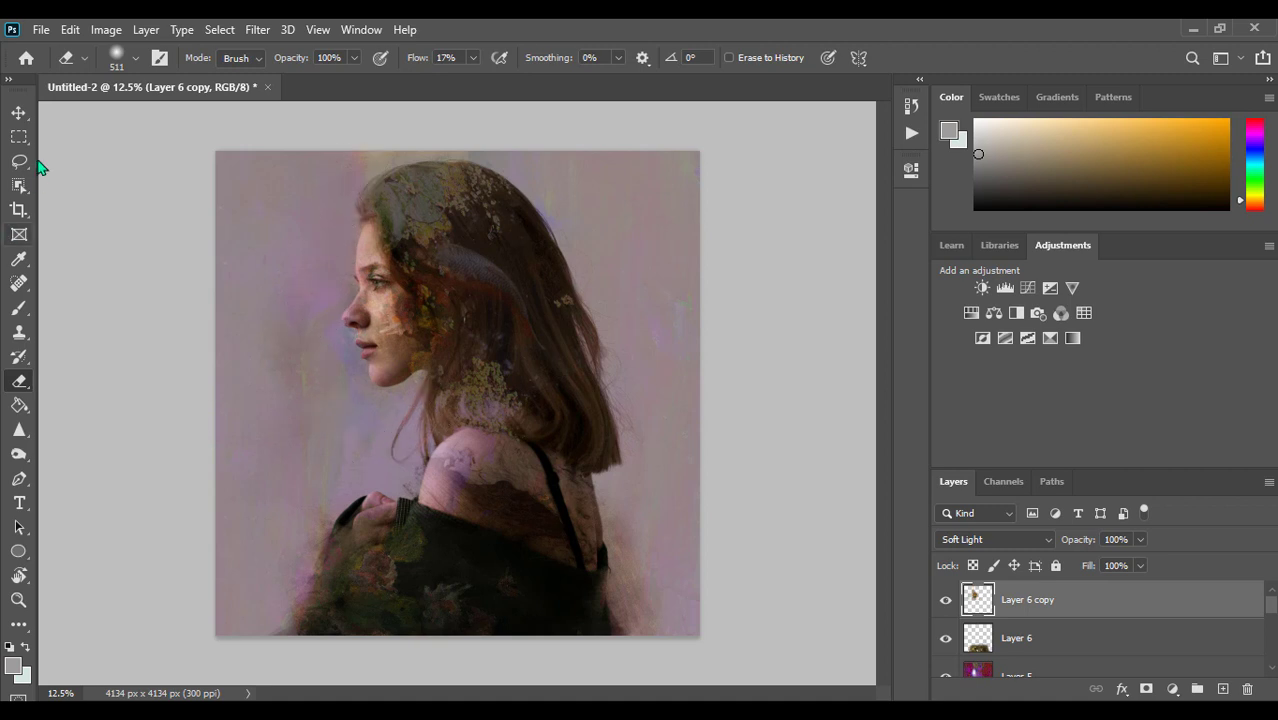
Zoom in on the face and toggle Layer 6 copy's visibility to compare
click(18, 113)
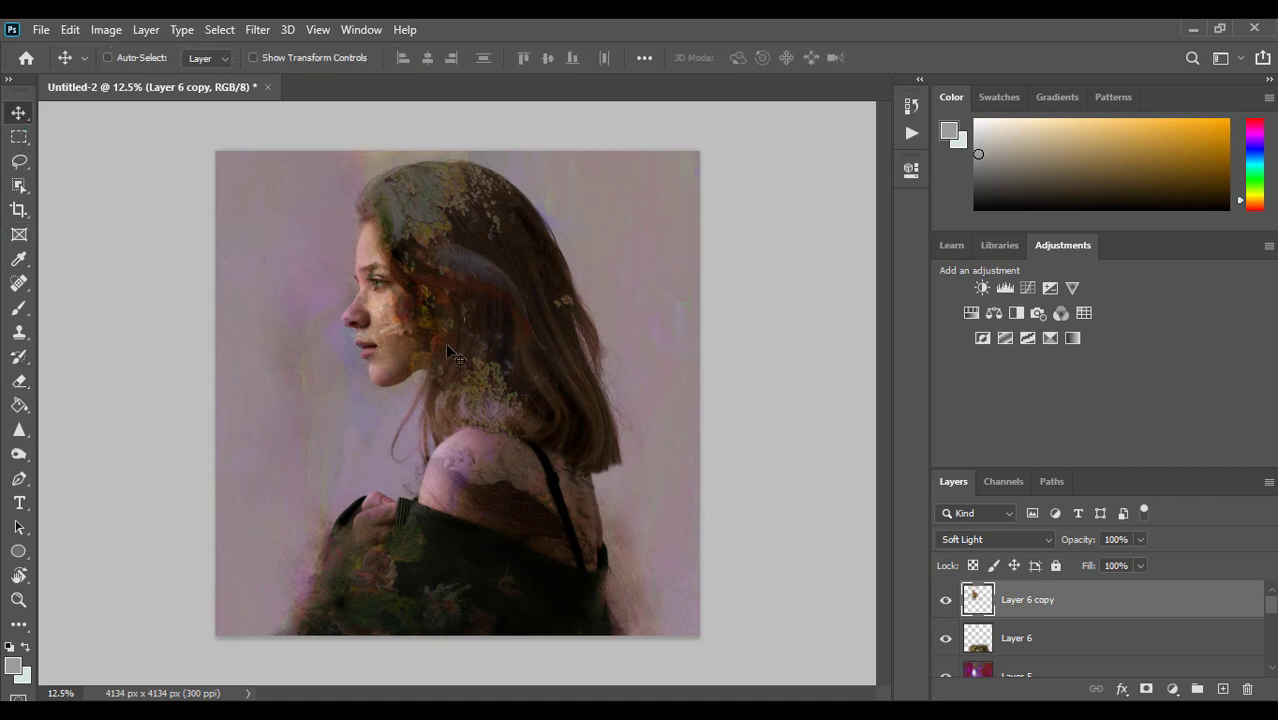
key(z)
scroll(445, 342, up, 5)
click(22, 116)
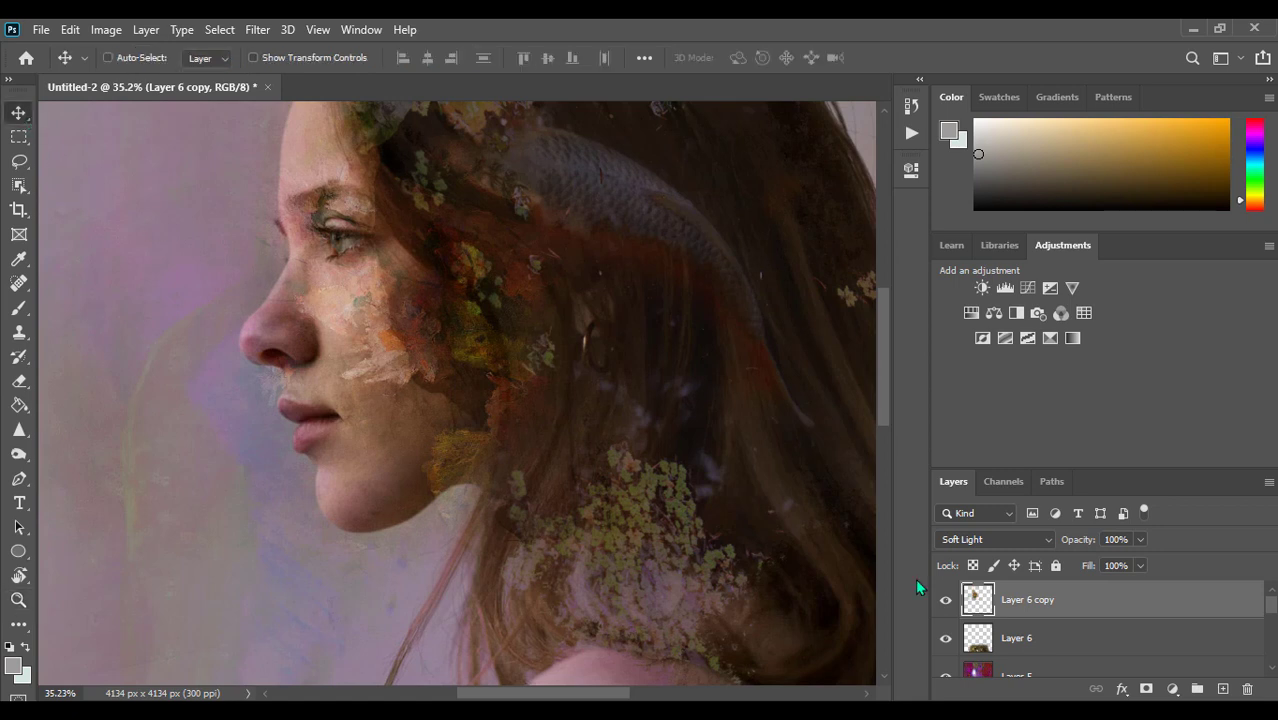
click(943, 602)
click(945, 600)
Set the eraser to a 48 px Soft Round brush
click(19, 381)
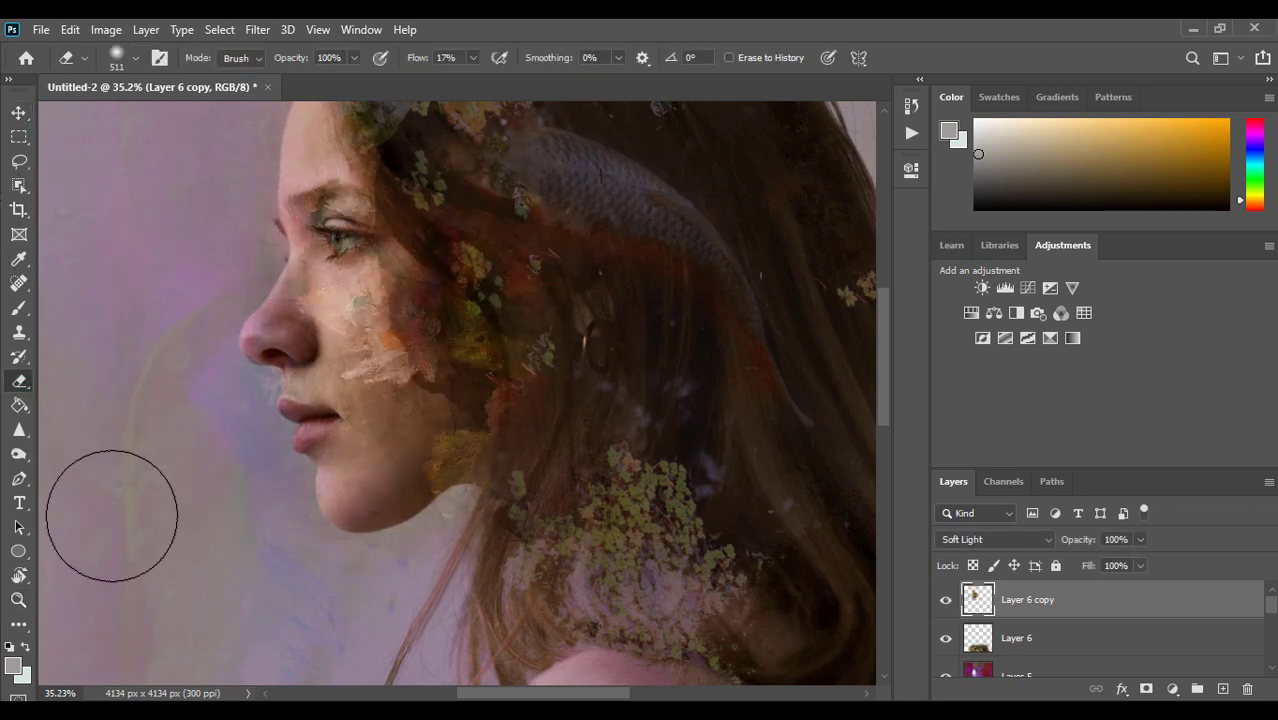
right_click(444, 270)
drag(651, 316, 579, 316)
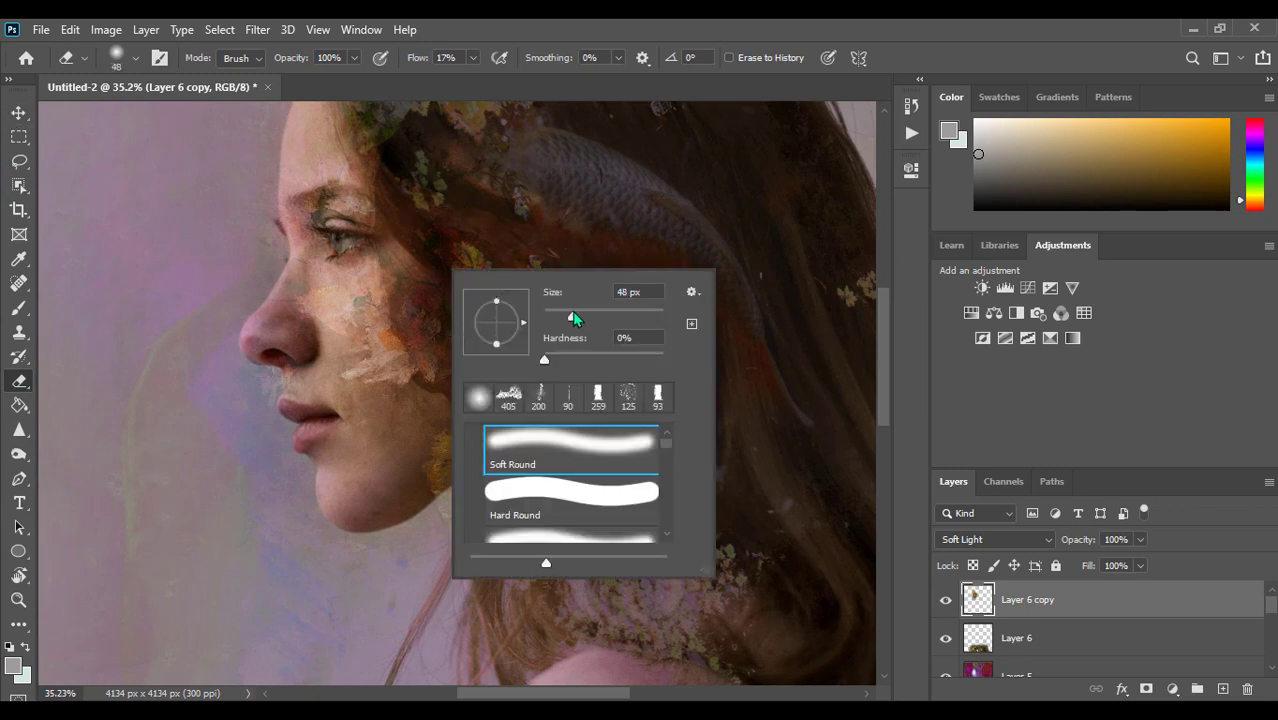
key(Return)
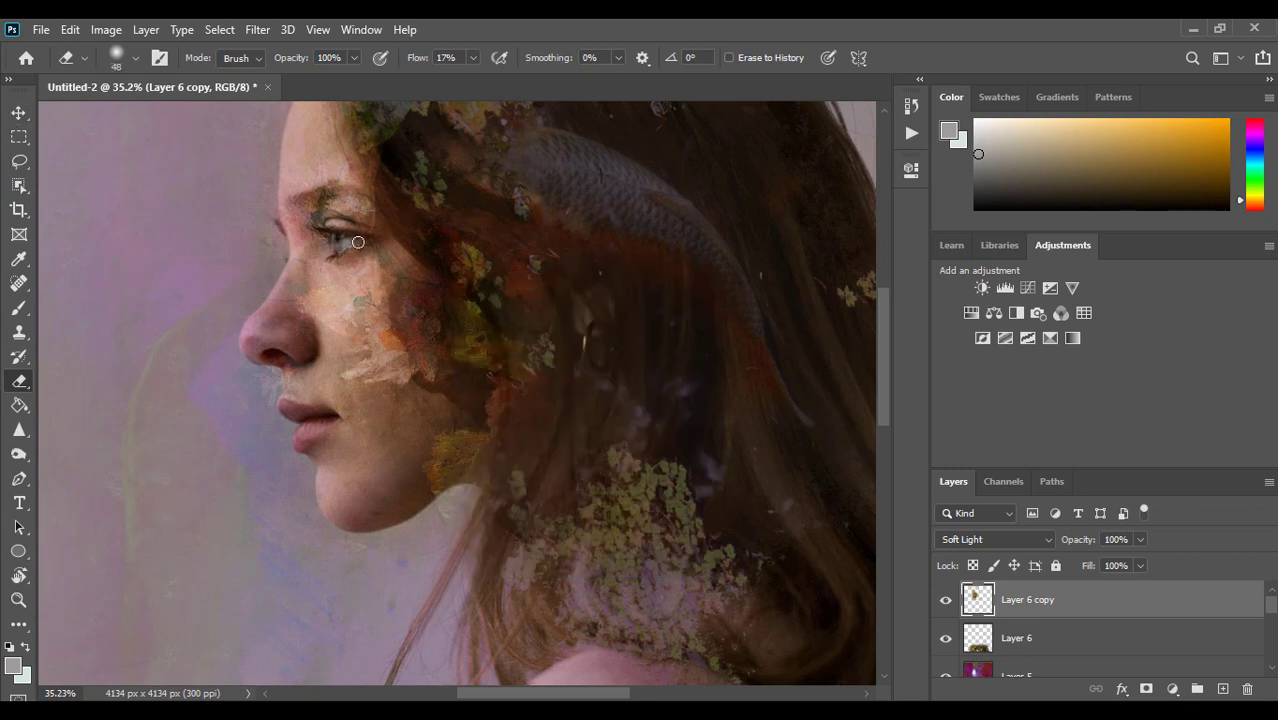
click(19, 112)
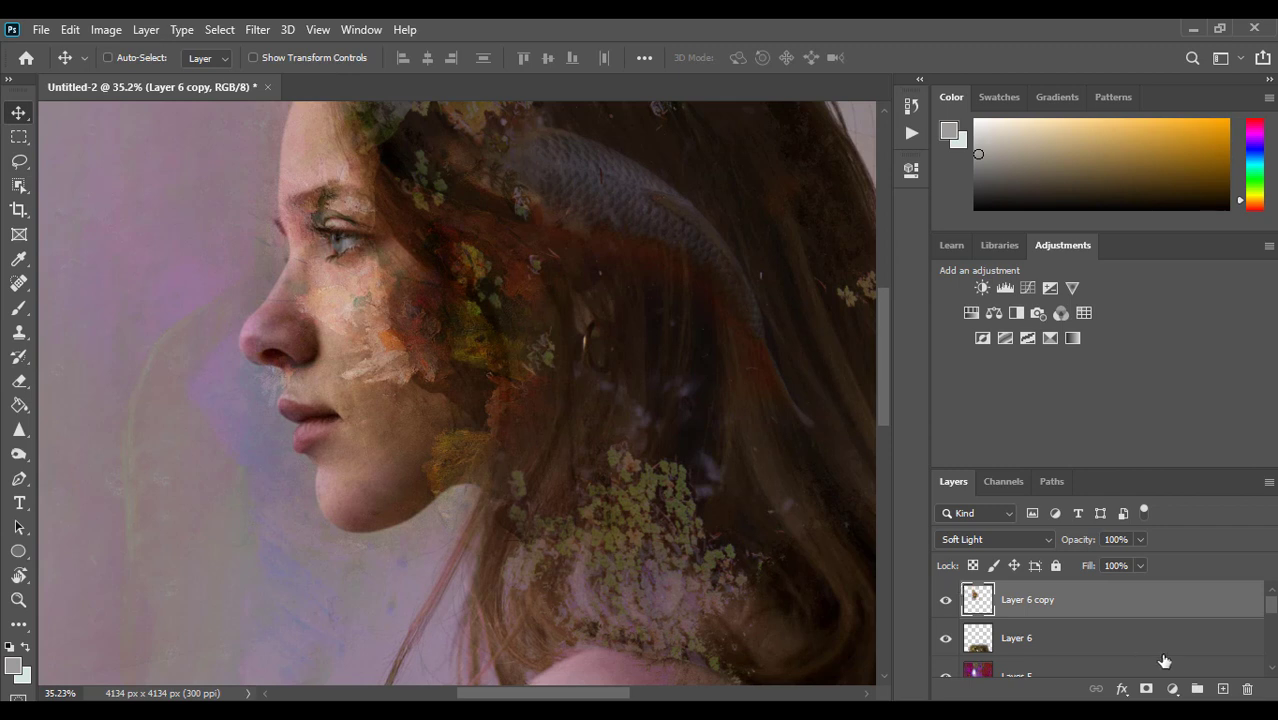
Add Layer 7 and set up the Mixer Brush at 133 px
click(1222, 689)
click(19, 307)
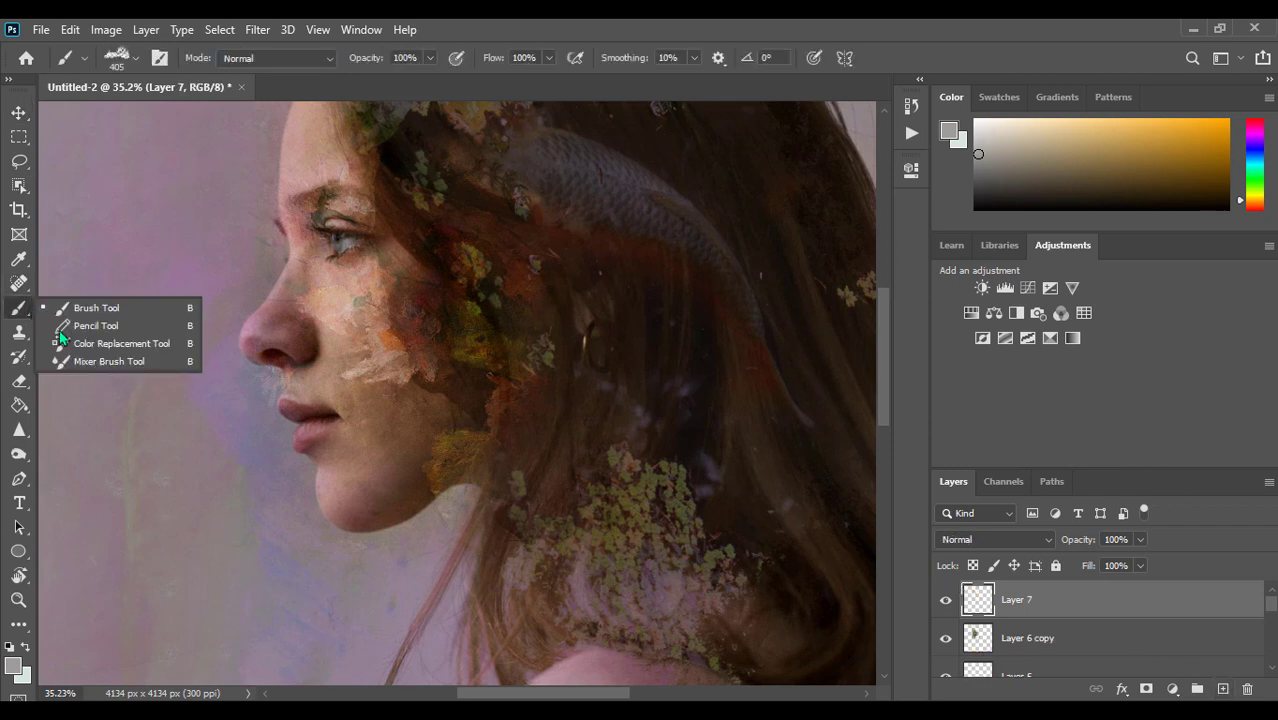
click(108, 361)
right_click(430, 316)
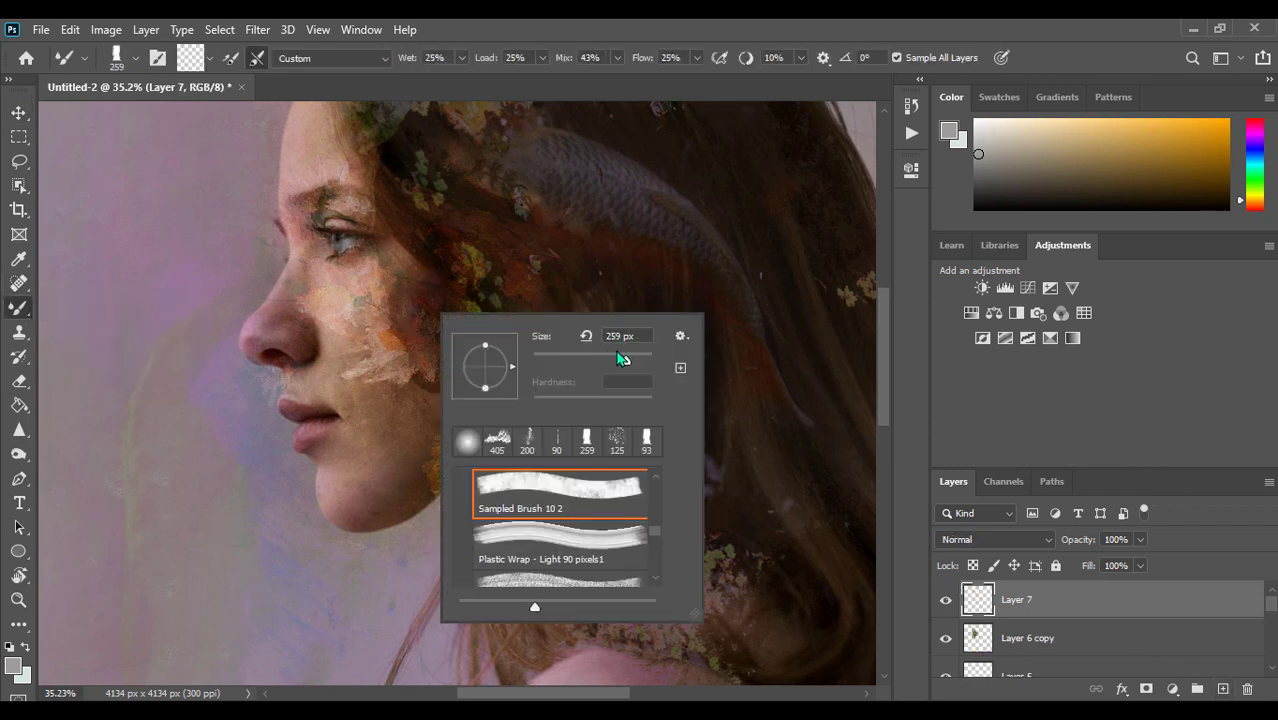
drag(618, 354, 590, 354)
click(395, 310)
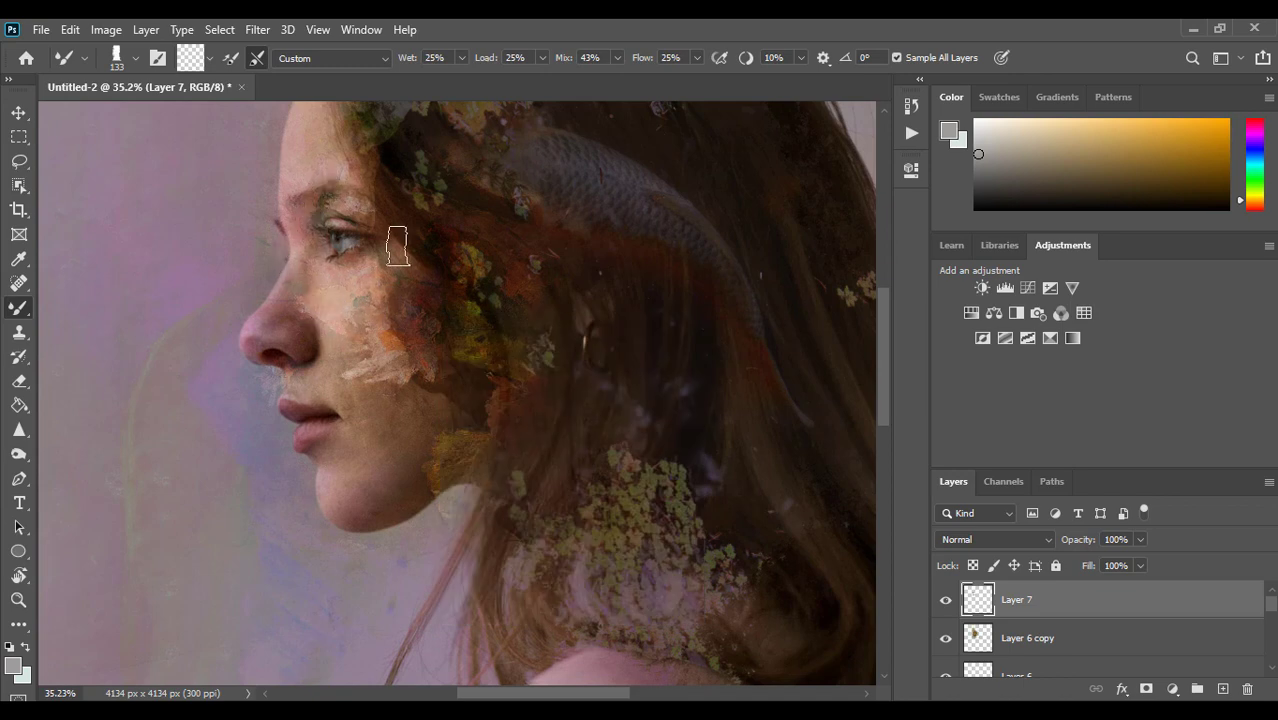
Resize the mixer brush to 77 px, blend the hair, and toggle Layer 7 to compare
right_click(445, 284)
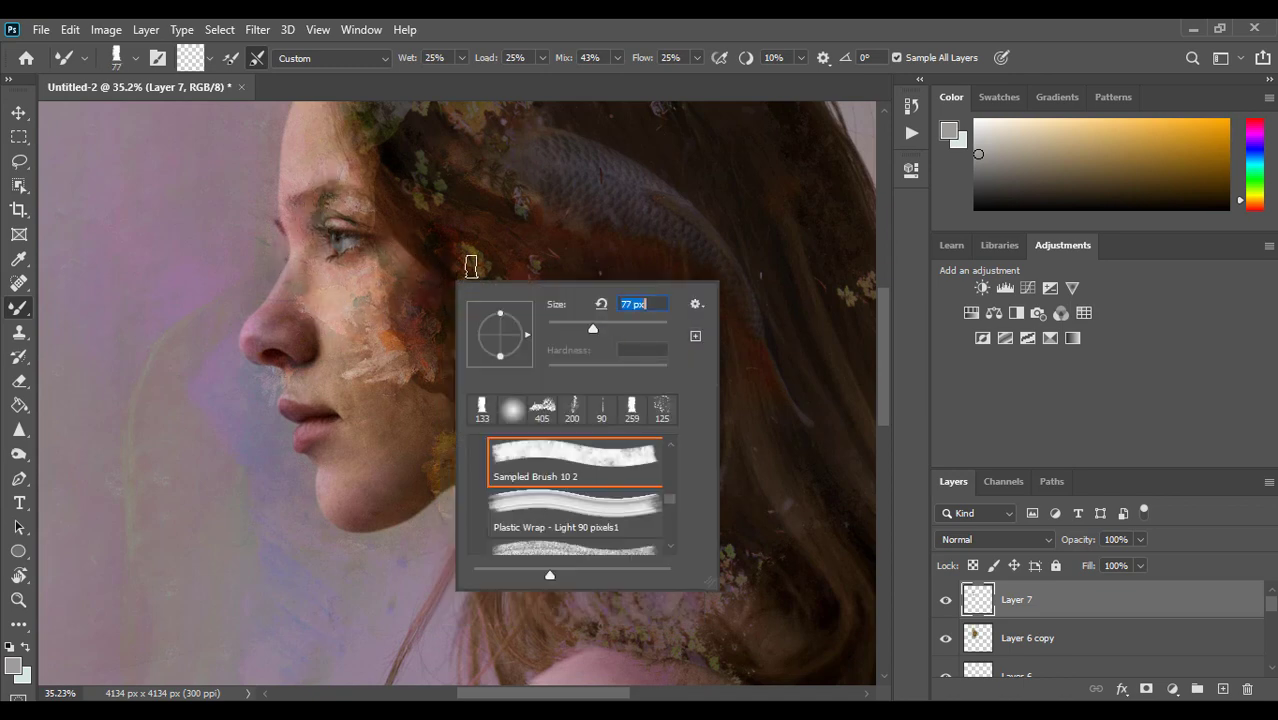
key(Return)
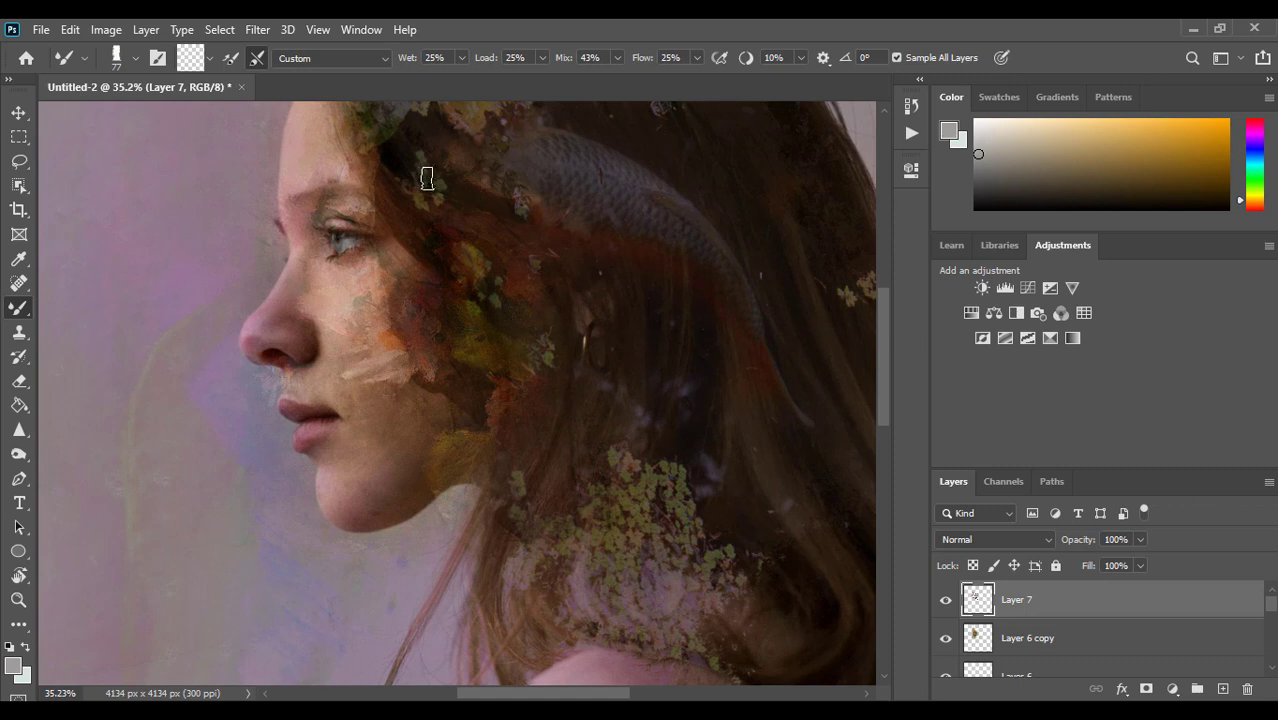
scroll(400, 205, up, 2)
scroll(392, 213, up, 1)
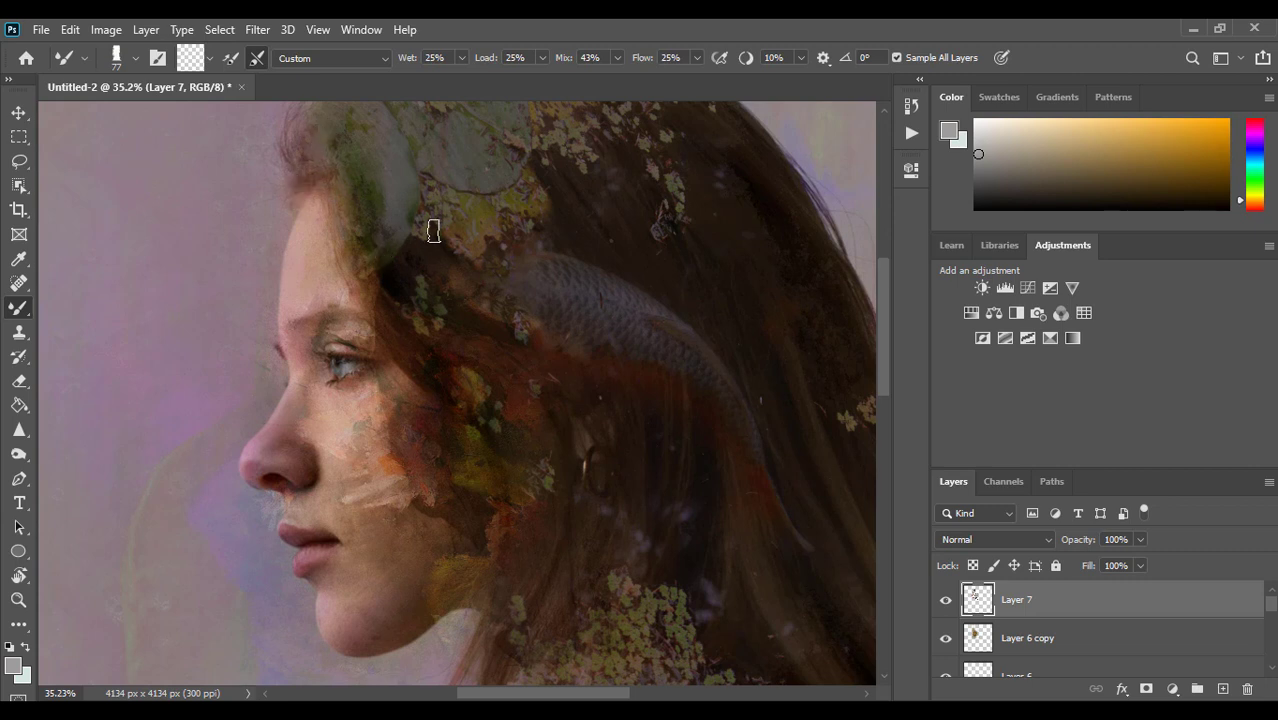
click(946, 600)
click(946, 600)
Zoom out to the whole portrait and bring up the koi pond photo's document
key(z)
drag(531, 502, 450, 482)
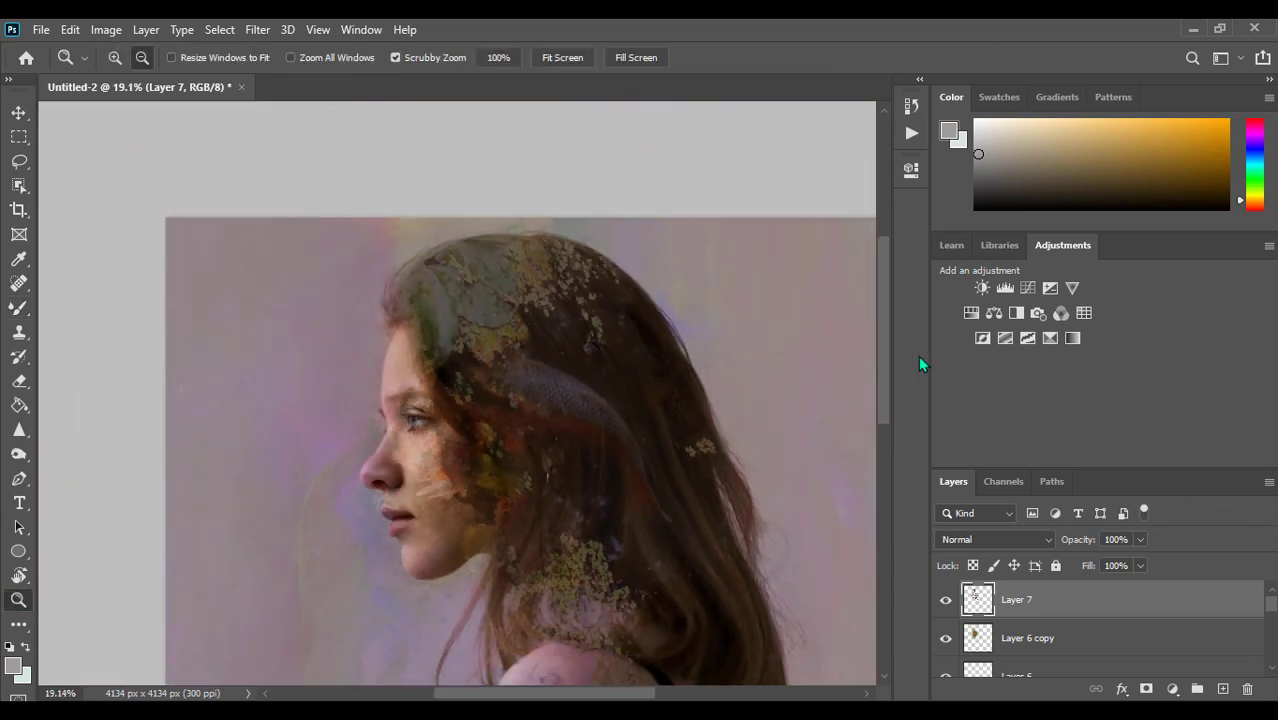
drag(883, 368, 883, 423)
drag(522, 368, 565, 380)
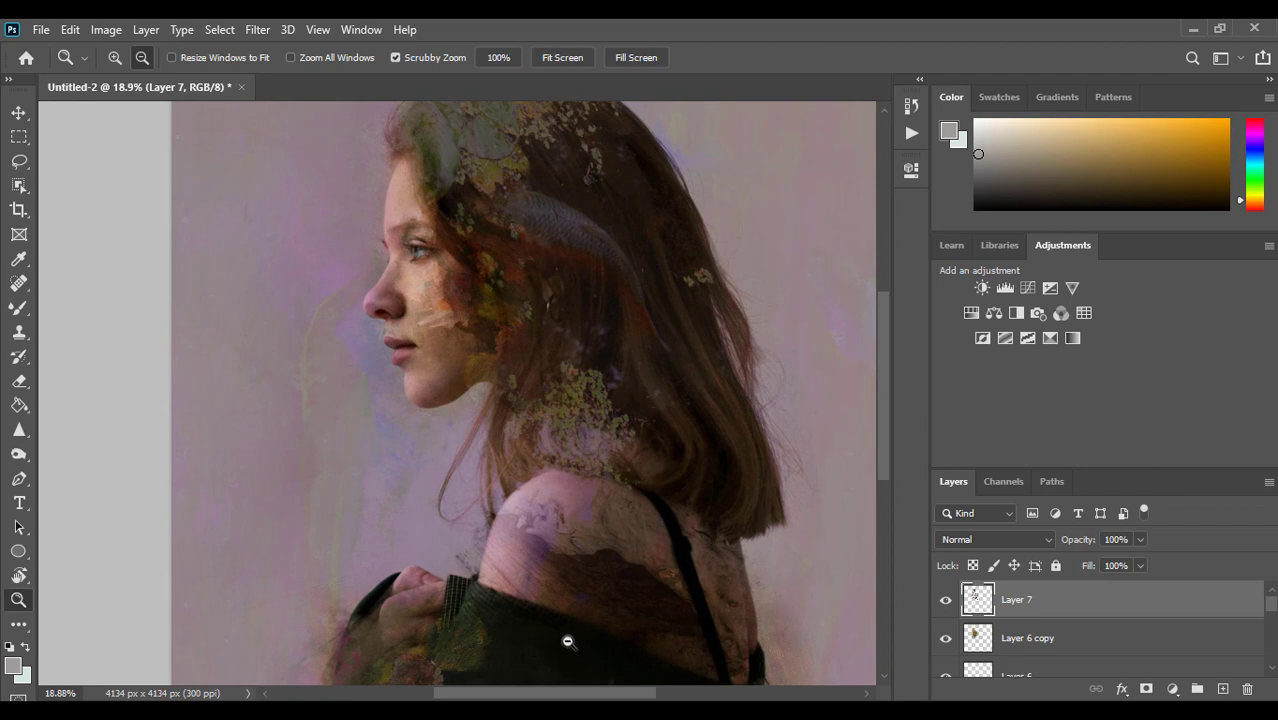
drag(558, 692, 574, 694)
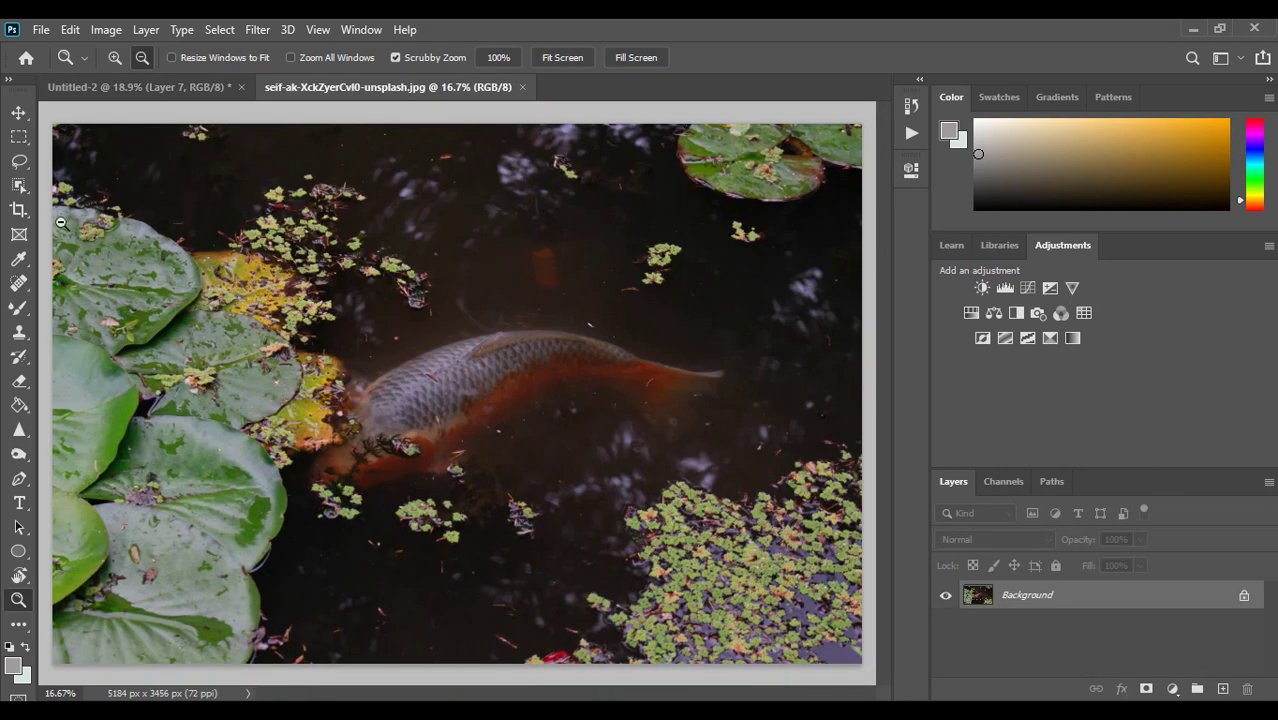
Crop a duckweed strip from the koi photo and drag it into the portrait, discarding source changes
click(19, 209)
mouse_move(163, 153)
mouse_down()
mouse_move(464, 371)
mouse_move(604, 344)
mouse_up()
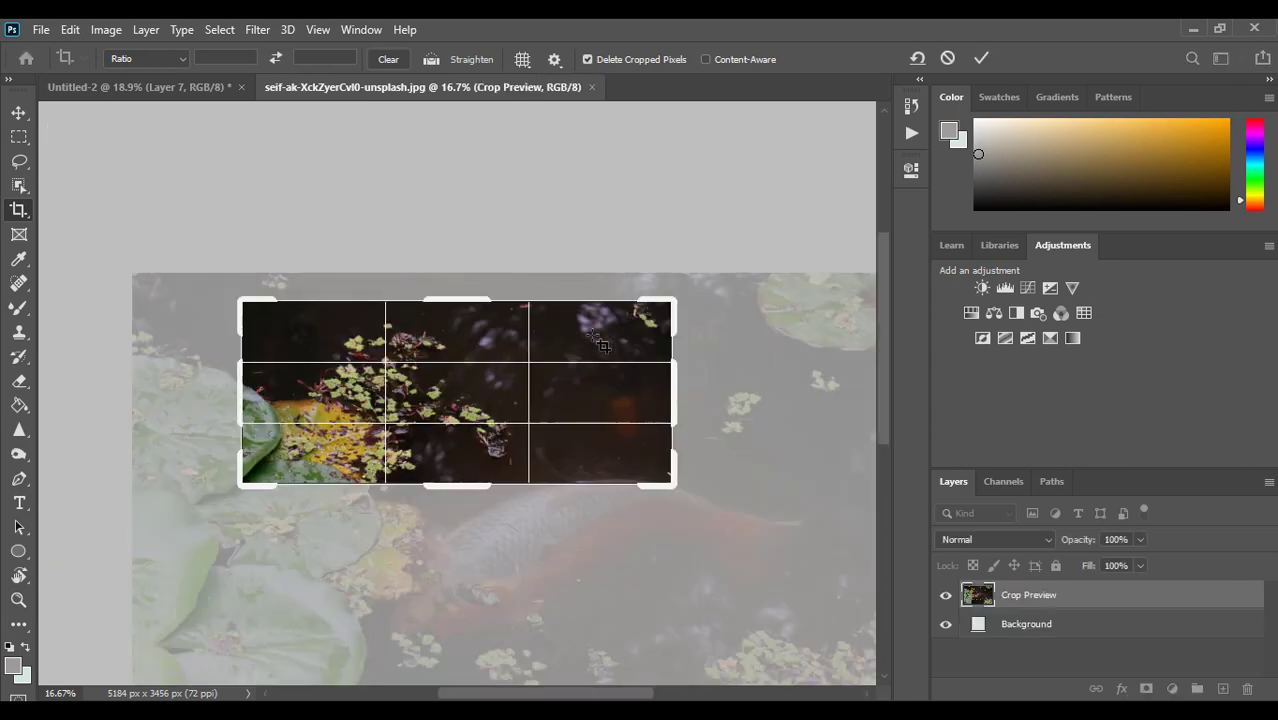
key(Return)
click(19, 112)
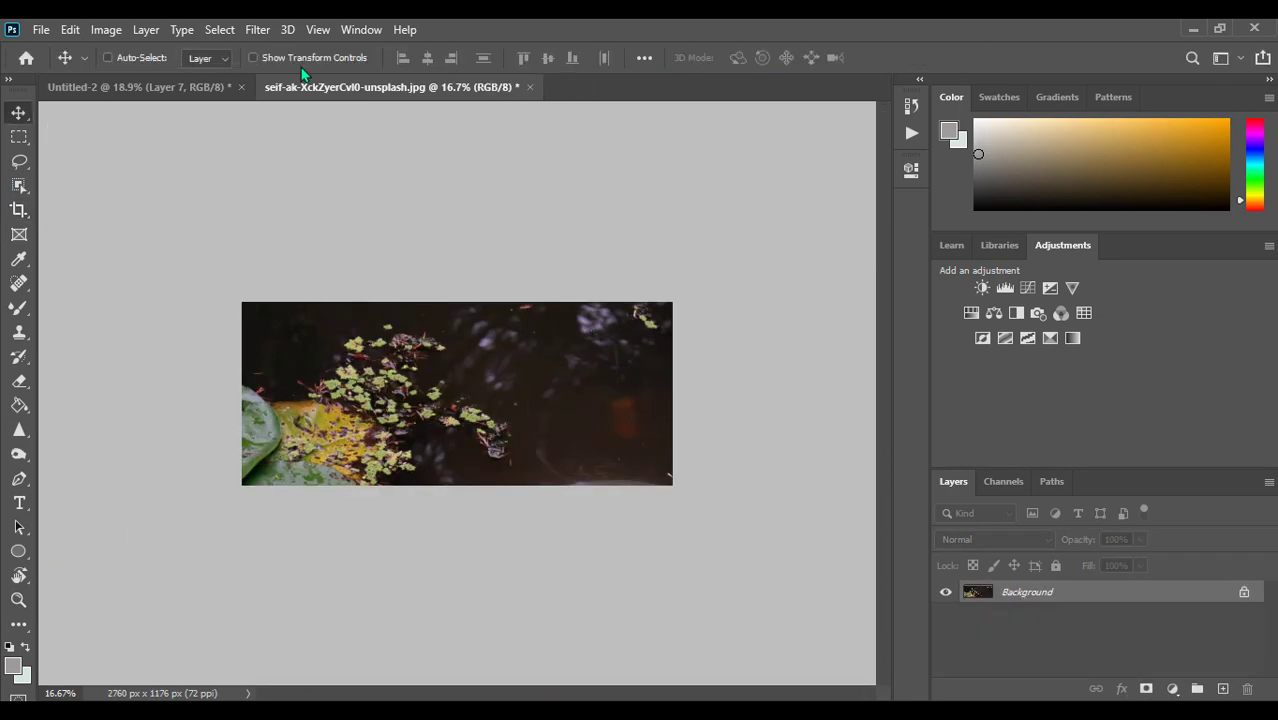
drag(313, 98, 350, 161)
drag(500, 260, 209, 273)
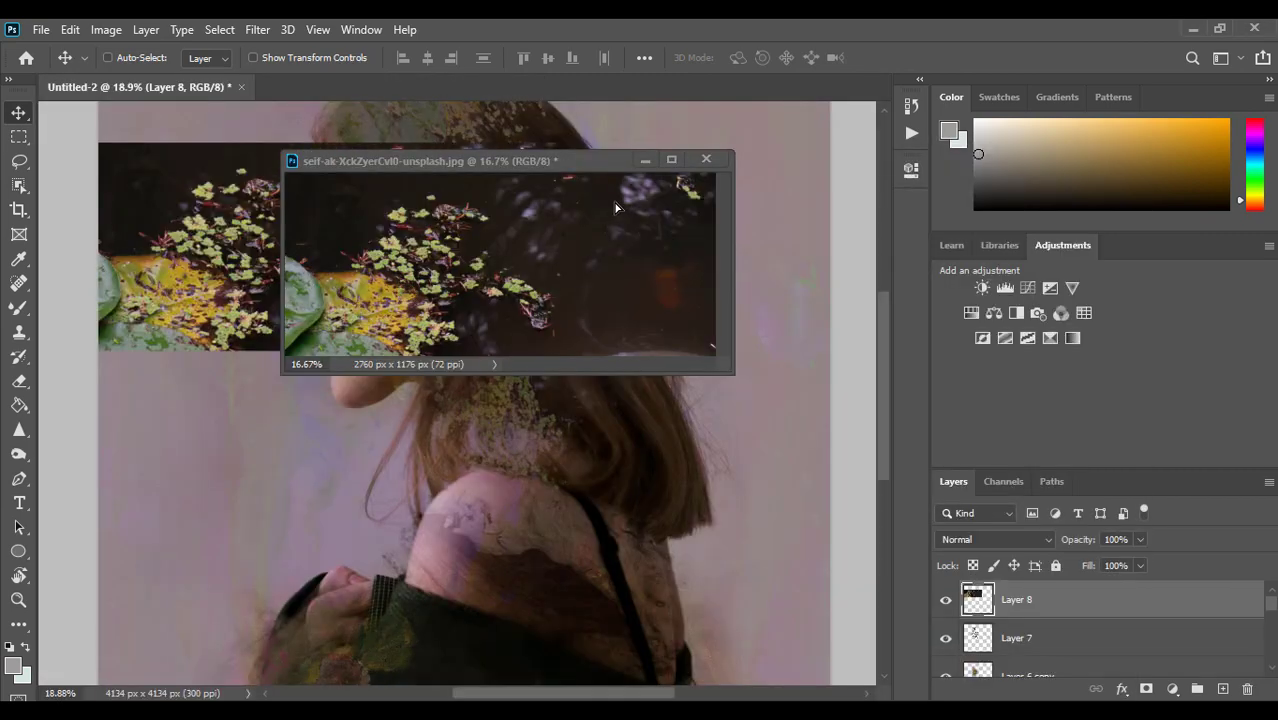
click(706, 158)
click(633, 288)
Set Layer 8 to Exclusion blending and position it across her lower body
drag(494, 384, 705, 362)
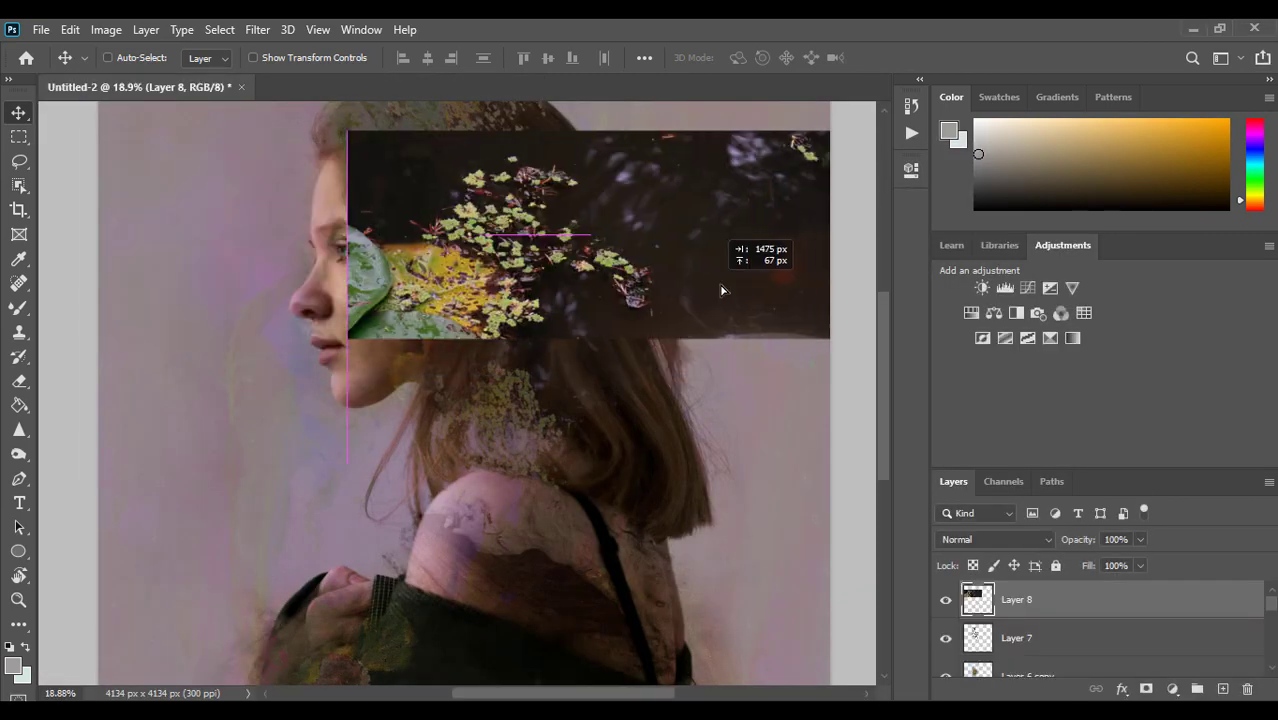
click(966, 541)
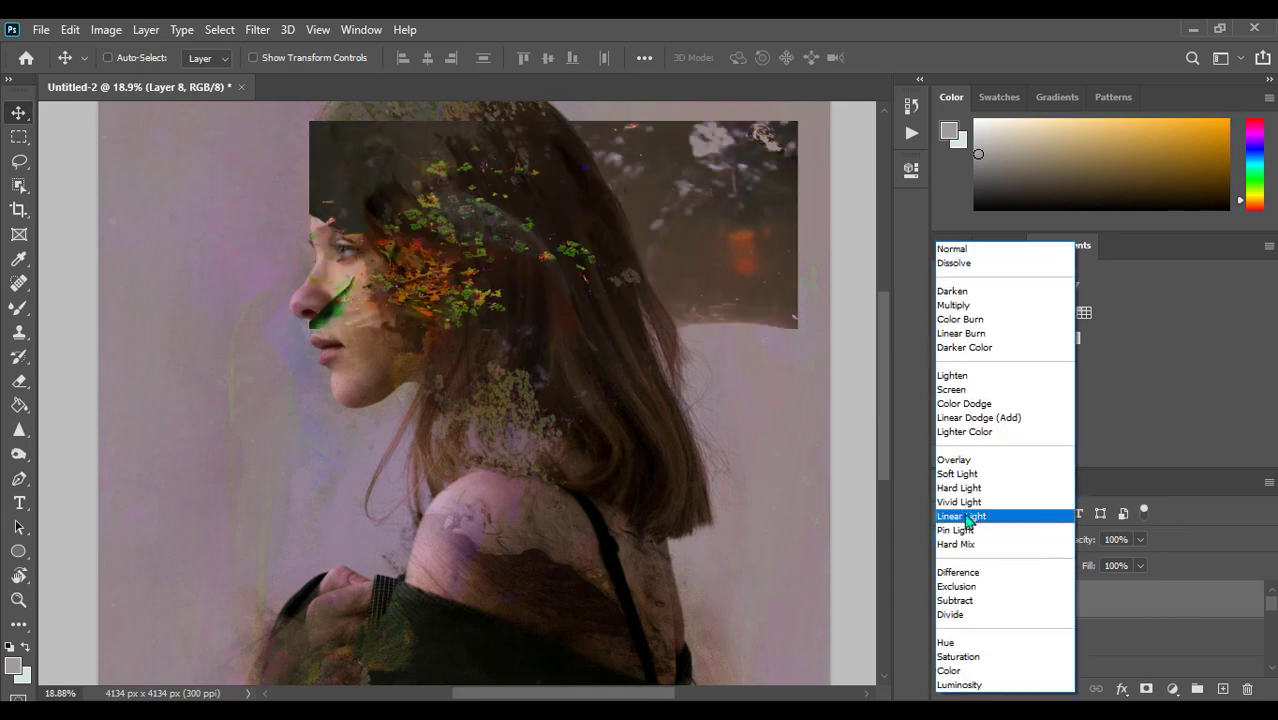
click(963, 502)
key(Down)
key(Down)
key(Down)
key(Down)
key(Down)
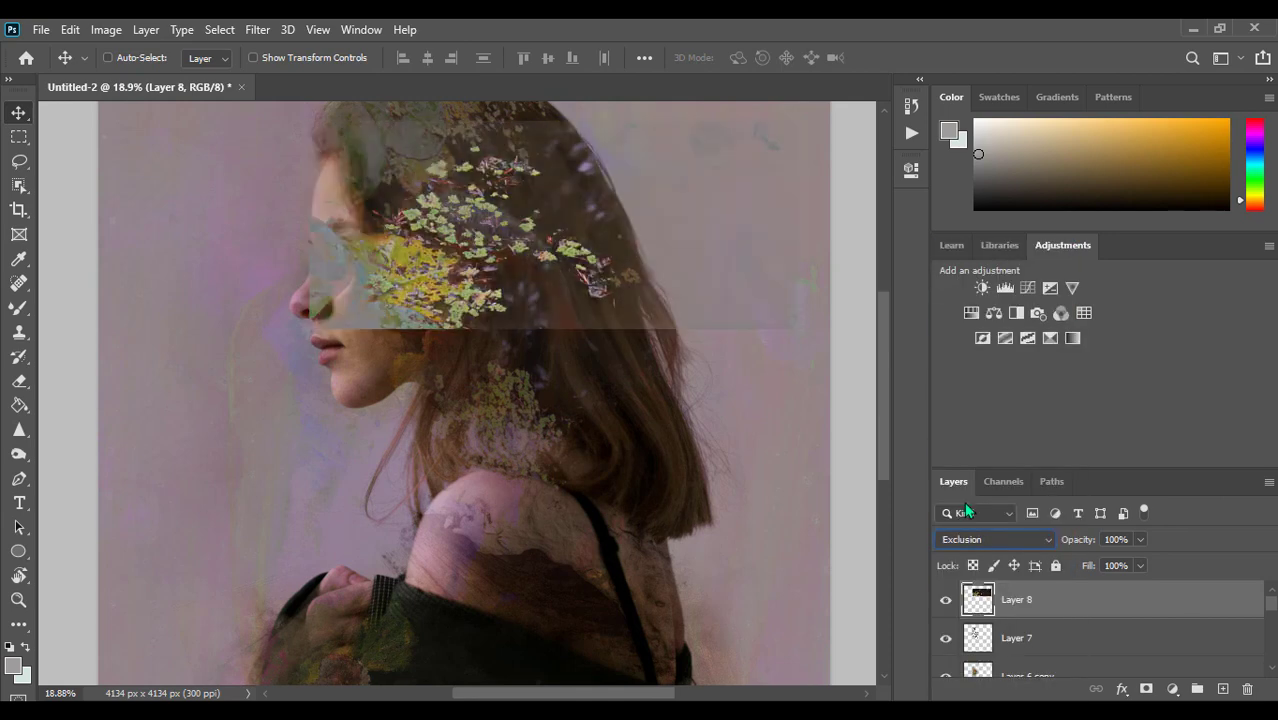
drag(606, 353, 581, 547)
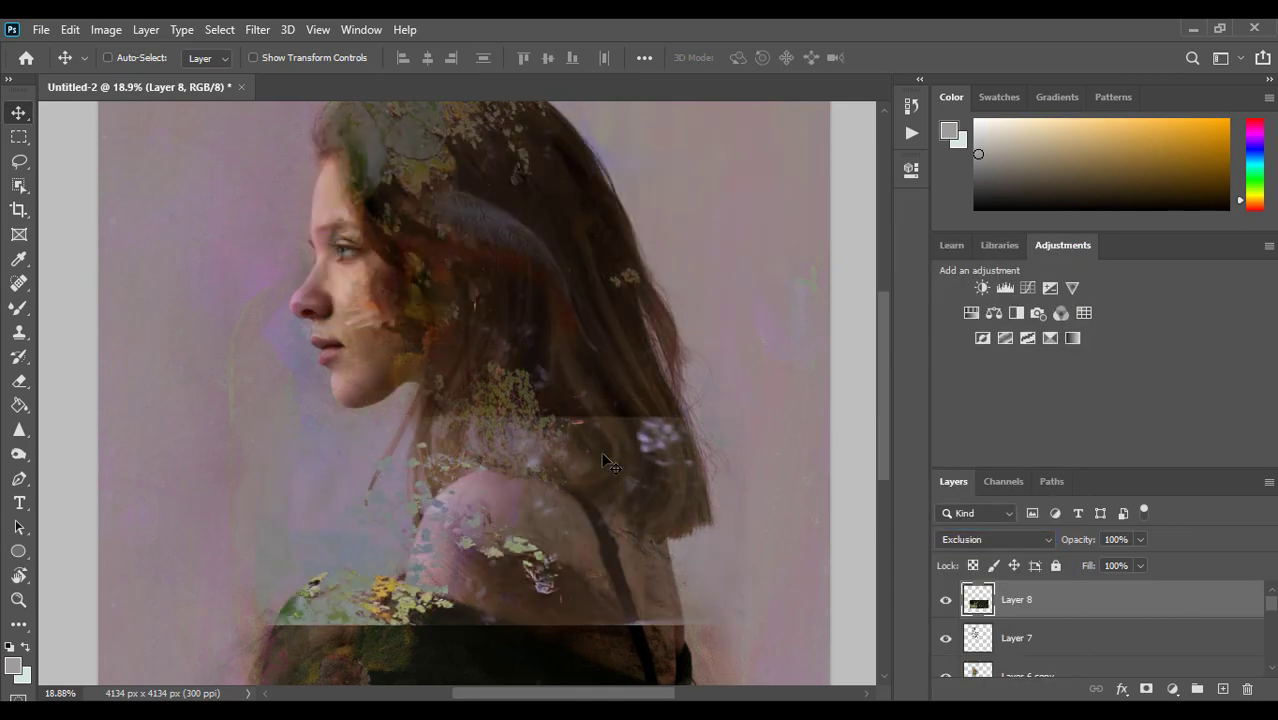
scroll(889, 423, down, 3)
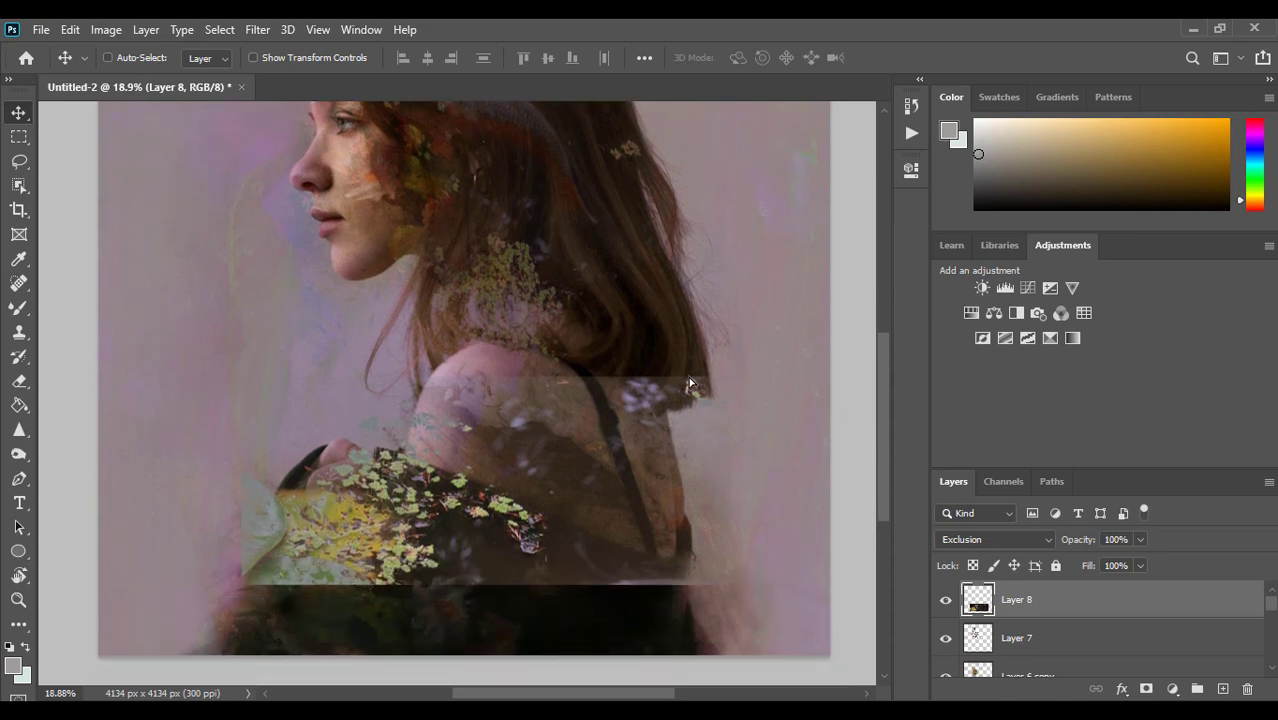
drag(699, 443, 728, 471)
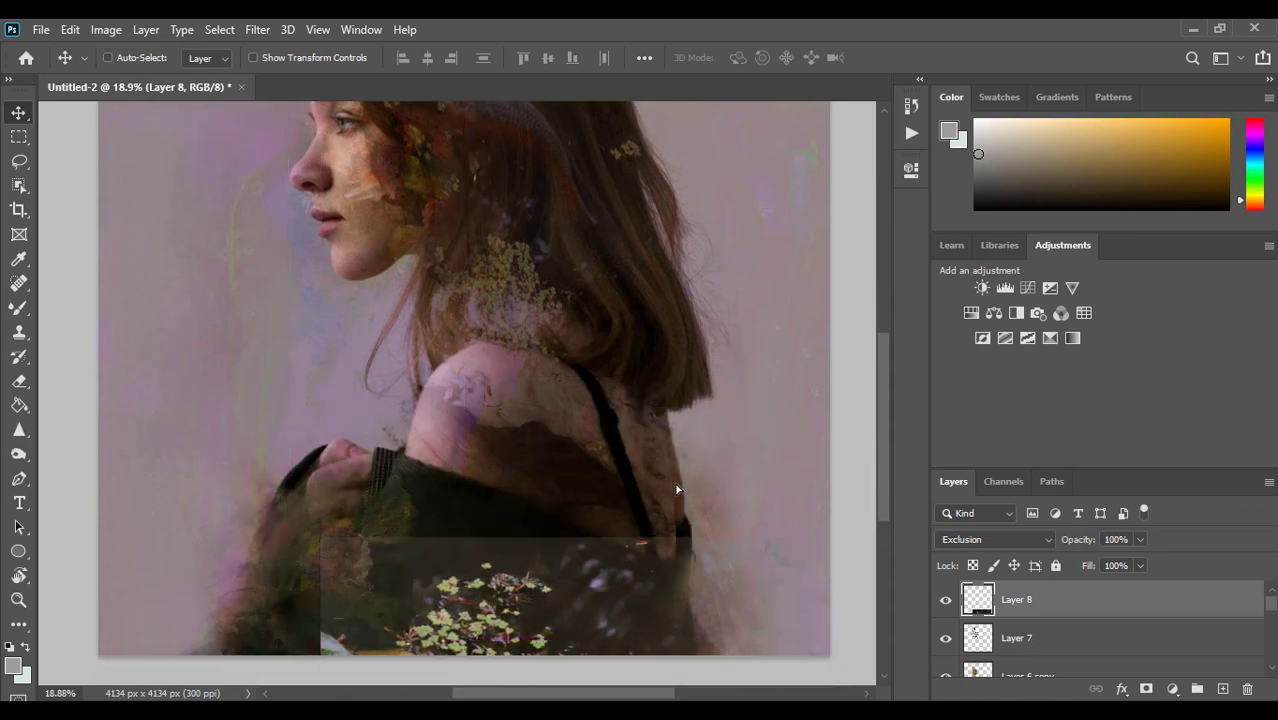
drag(729, 473, 593, 462)
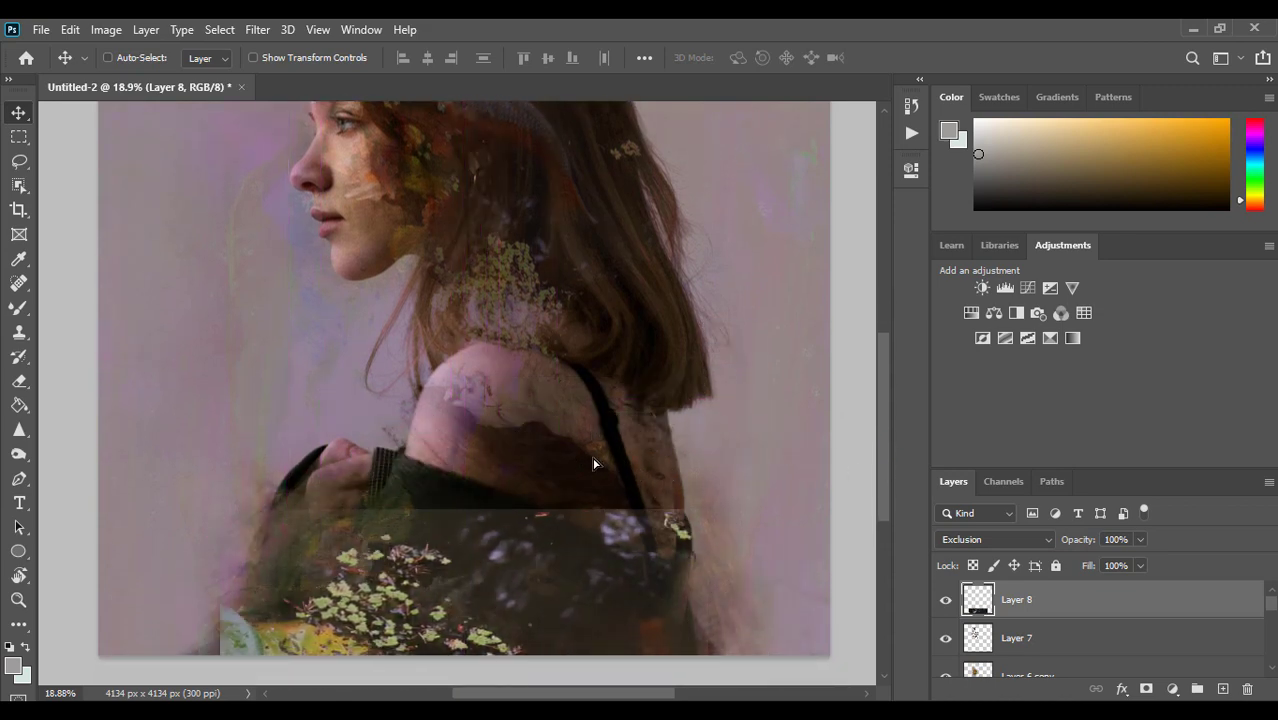
click(18, 379)
Soften Layer 8's edges with a 354 px Soft Round eraser
right_click(381, 503)
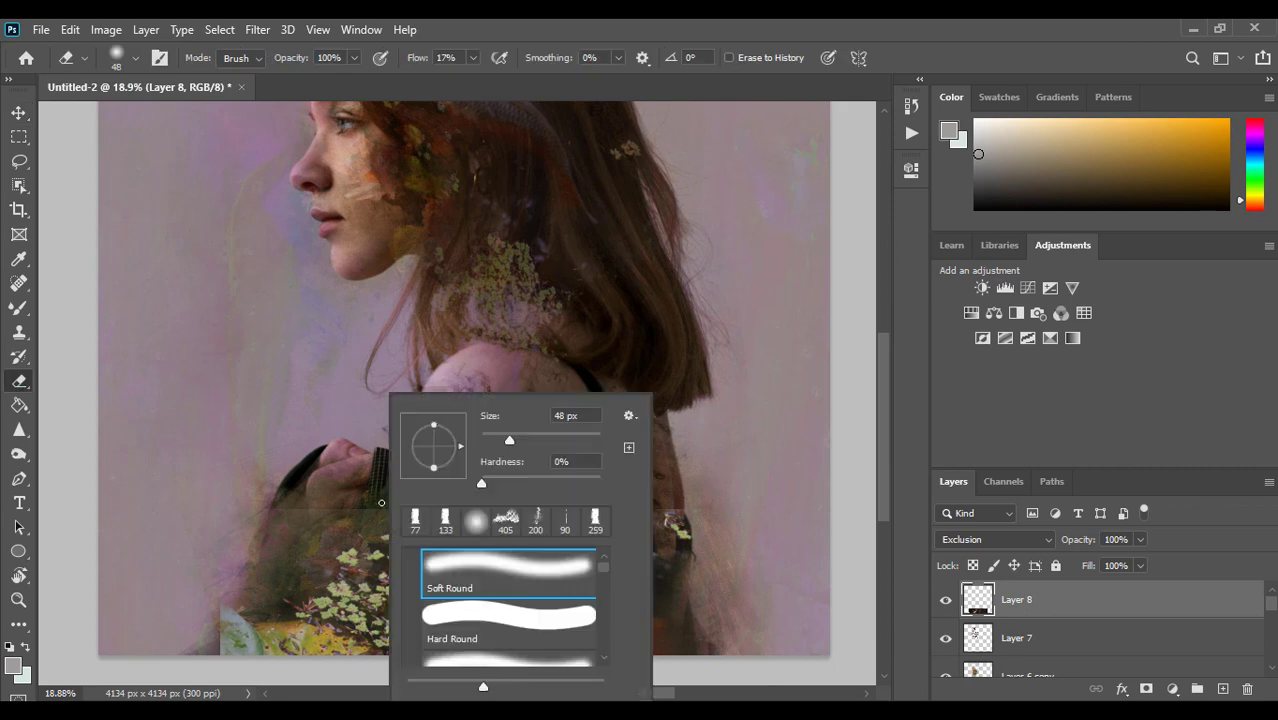
click(579, 438)
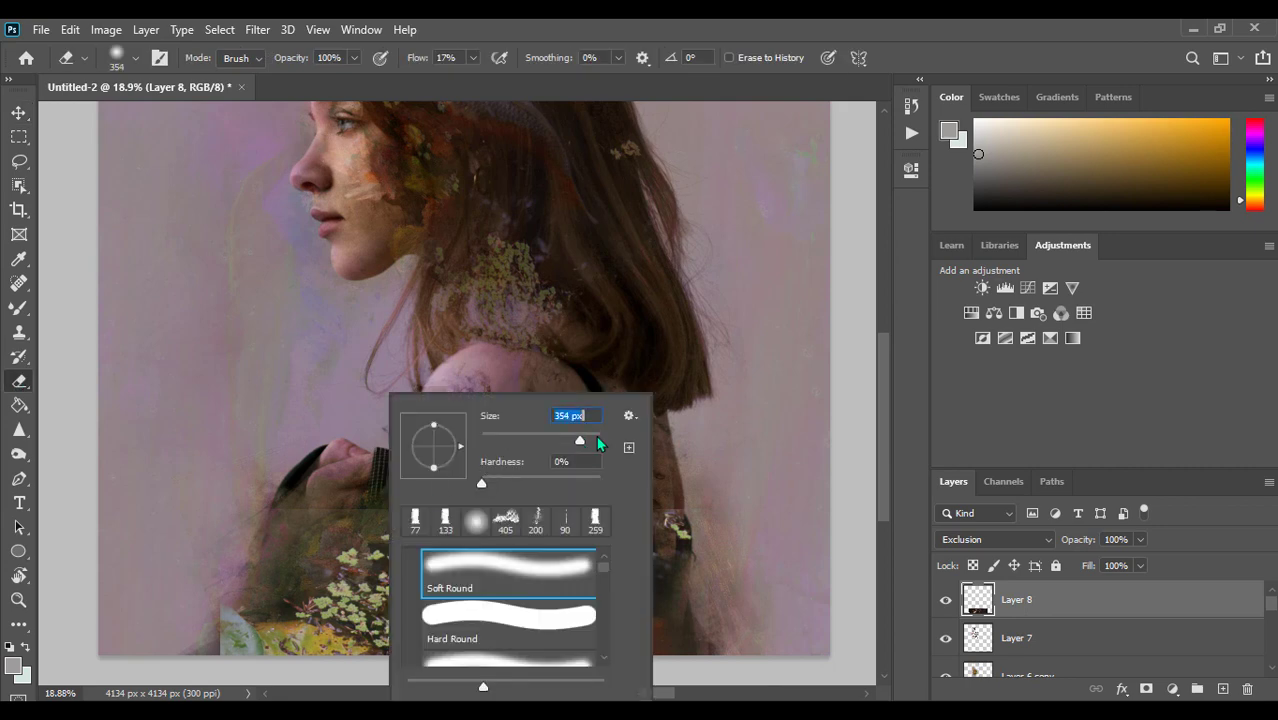
click(392, 373)
mouse_move(377, 530)
mouse_down()
mouse_move(391, 548)
mouse_move(365, 551)
mouse_move(371, 579)
mouse_move(447, 648)
mouse_move(285, 605)
mouse_move(380, 640)
mouse_move(357, 545)
mouse_up()
mouse_move(290, 518)
mouse_down()
mouse_move(676, 511)
mouse_move(770, 539)
mouse_move(562, 565)
mouse_move(680, 640)
mouse_up()
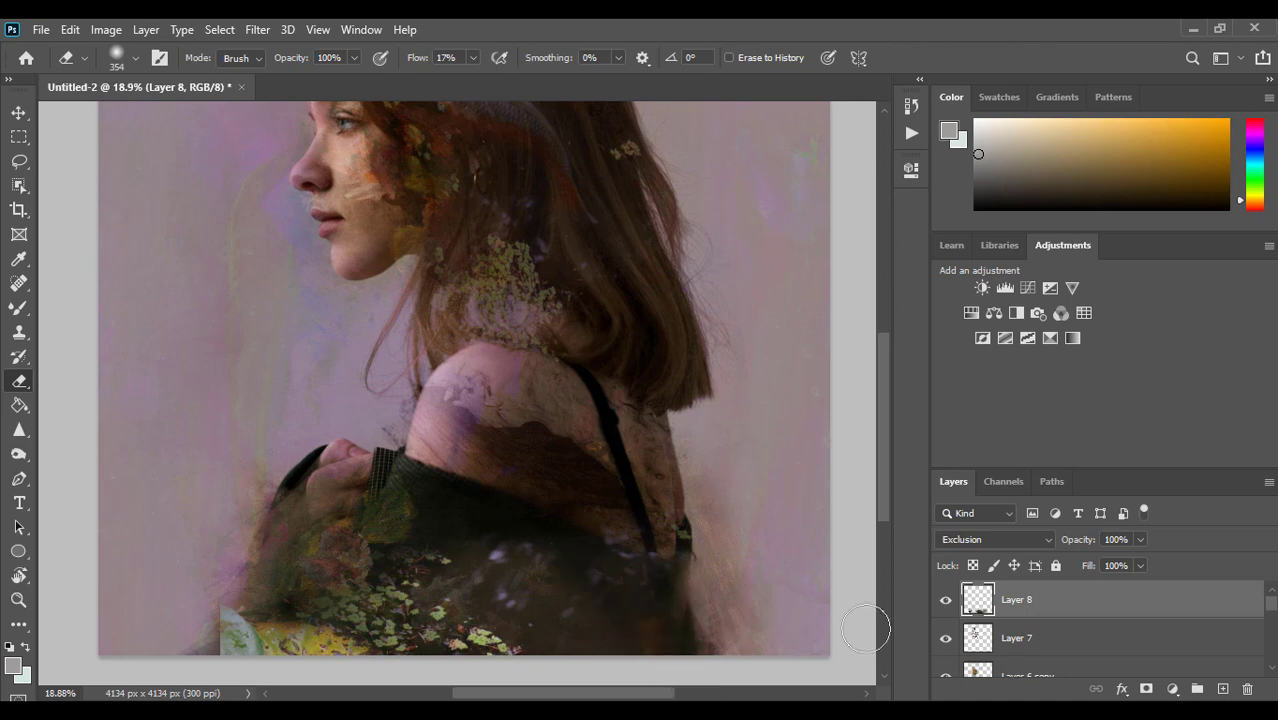
Fade Layer 8 to 24% opacity and nudge it into place
click(1139, 539)
mouse_move(1093, 566)
mouse_down()
mouse_move(1066, 567)
mouse_move(1078, 576)
mouse_up()
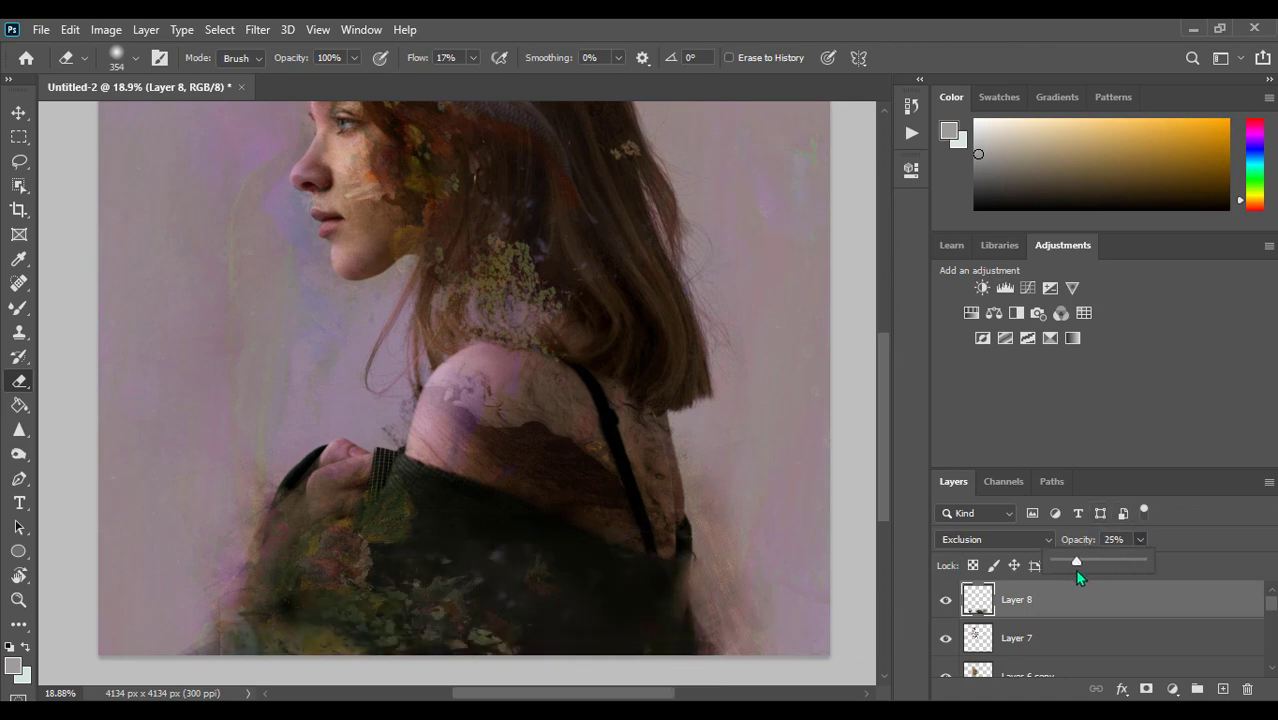
key(v)
mouse_move(337, 357)
mouse_down()
mouse_move(557, 362)
mouse_move(480, 373)
mouse_move(490, 367)
mouse_up()
key(e)
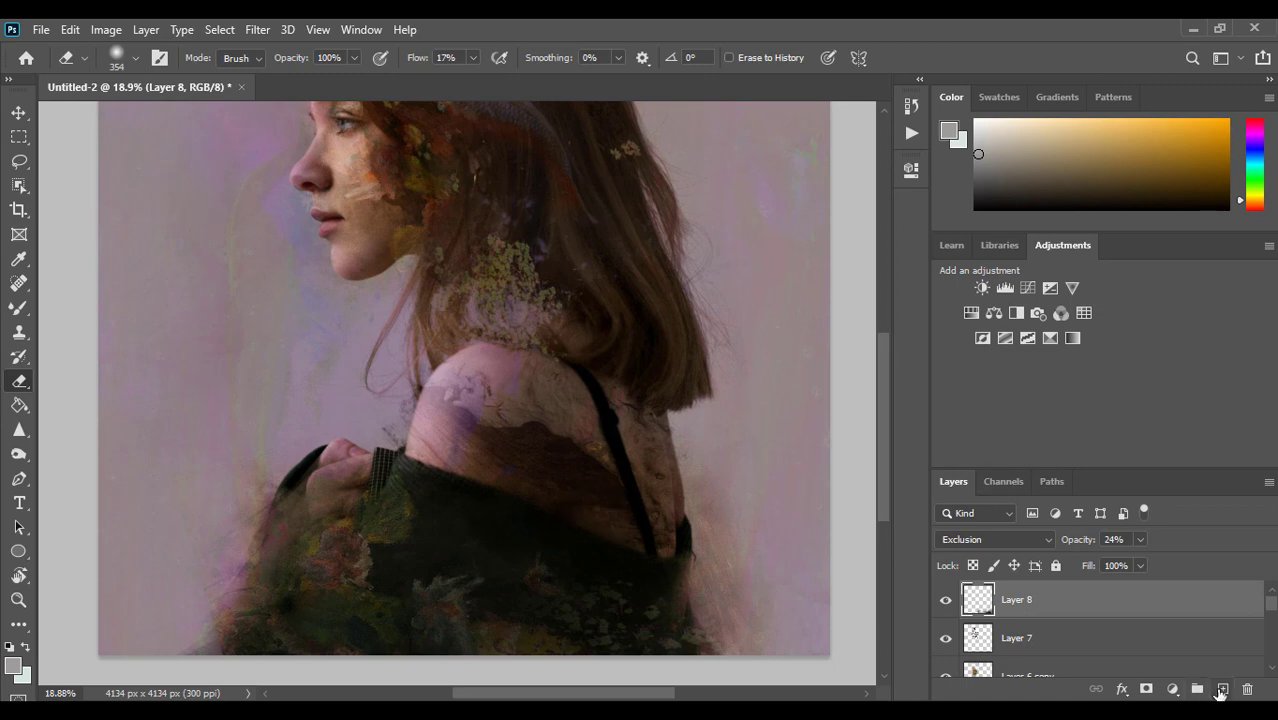
Add Layer 9 and a Color Lookup adjustment using the FoggyNight LUT
click(1222, 689)
click(1172, 689)
click(1176, 588)
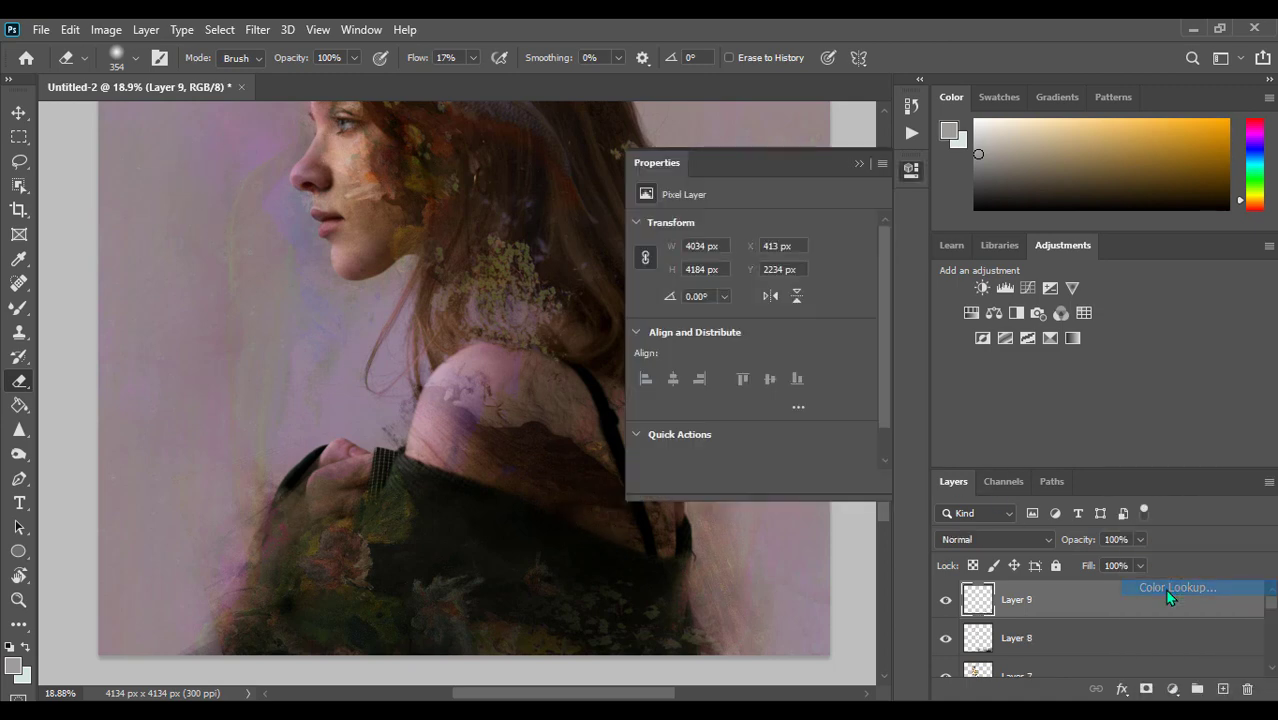
click(855, 219)
click(837, 262)
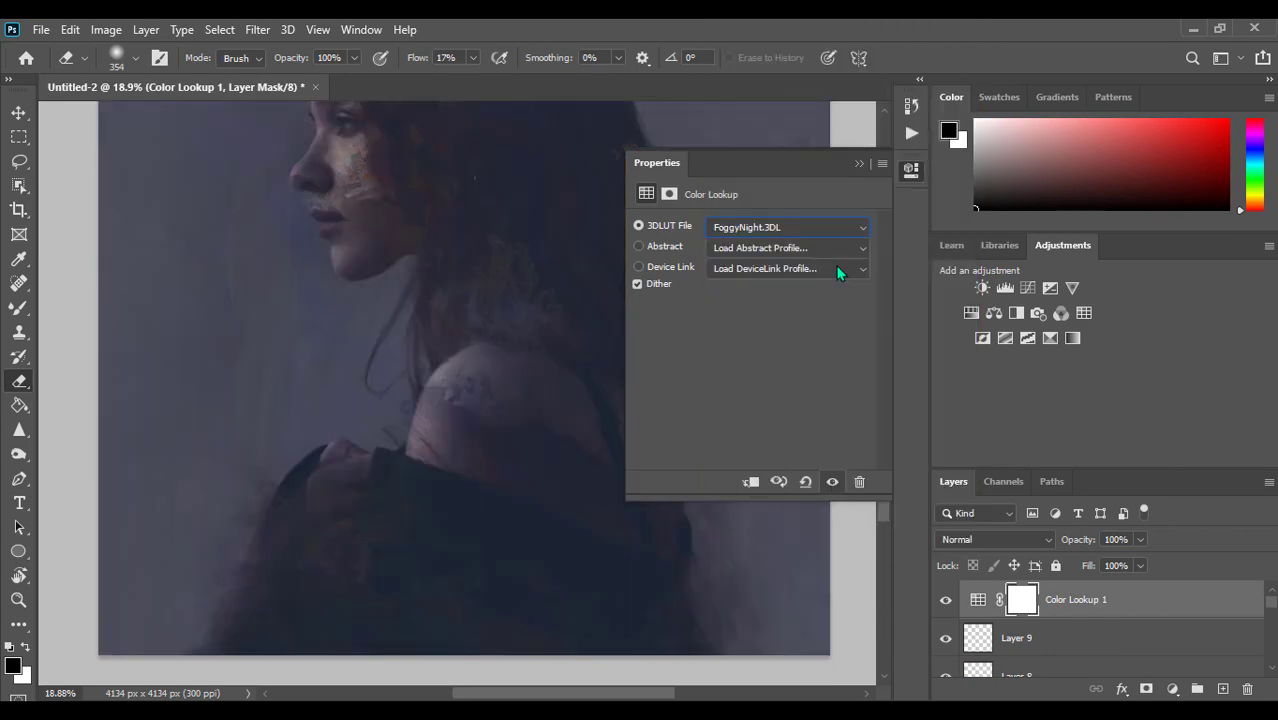
Compare LUTs including HorrorBlue, Kodak 5205 Fuji 3510 and Moonlight
key(Down)
key(Down)
key(Down)
key(Down)
key(Down)
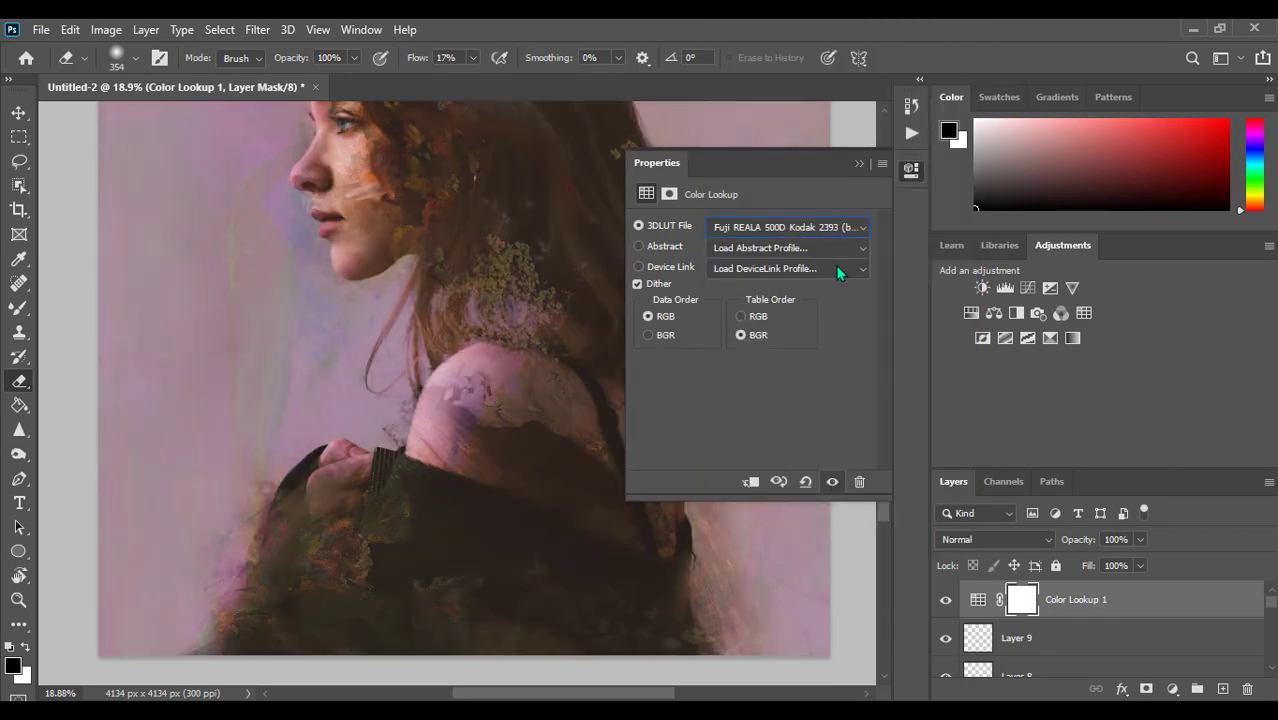
key(Down)
key(Down)
key(Down)
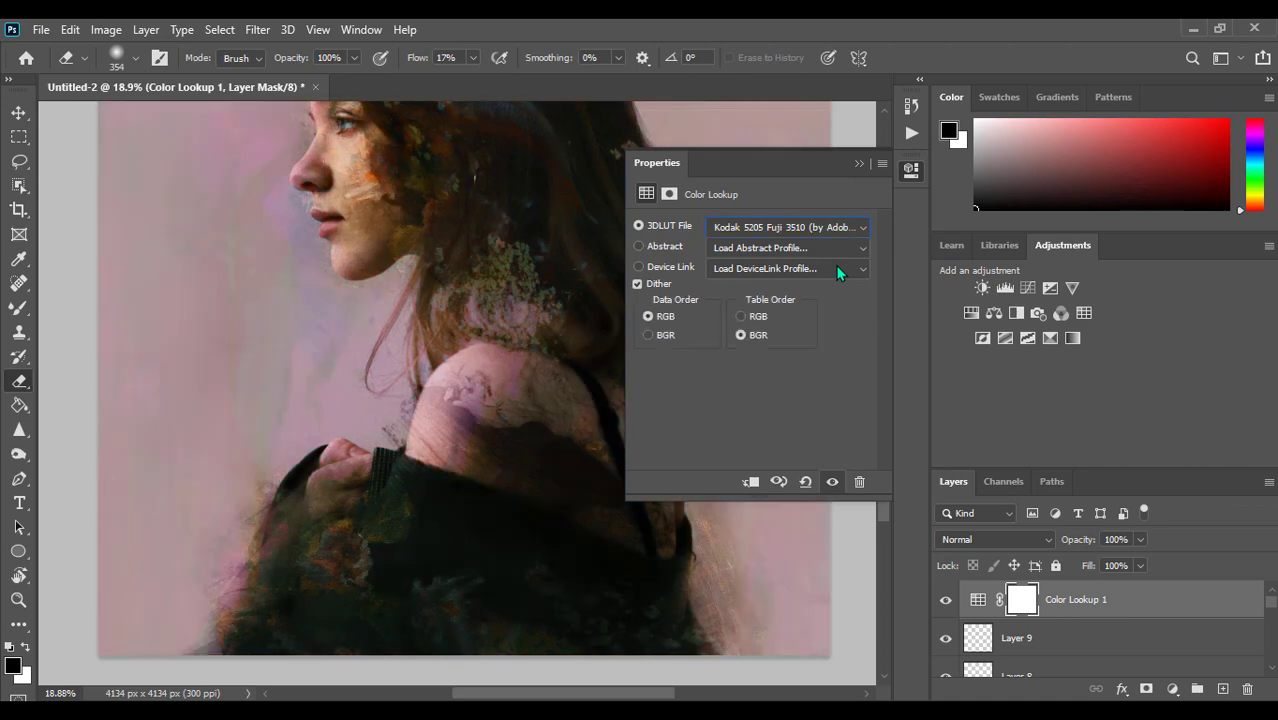
key(Up)
key(Down)
key(Down)
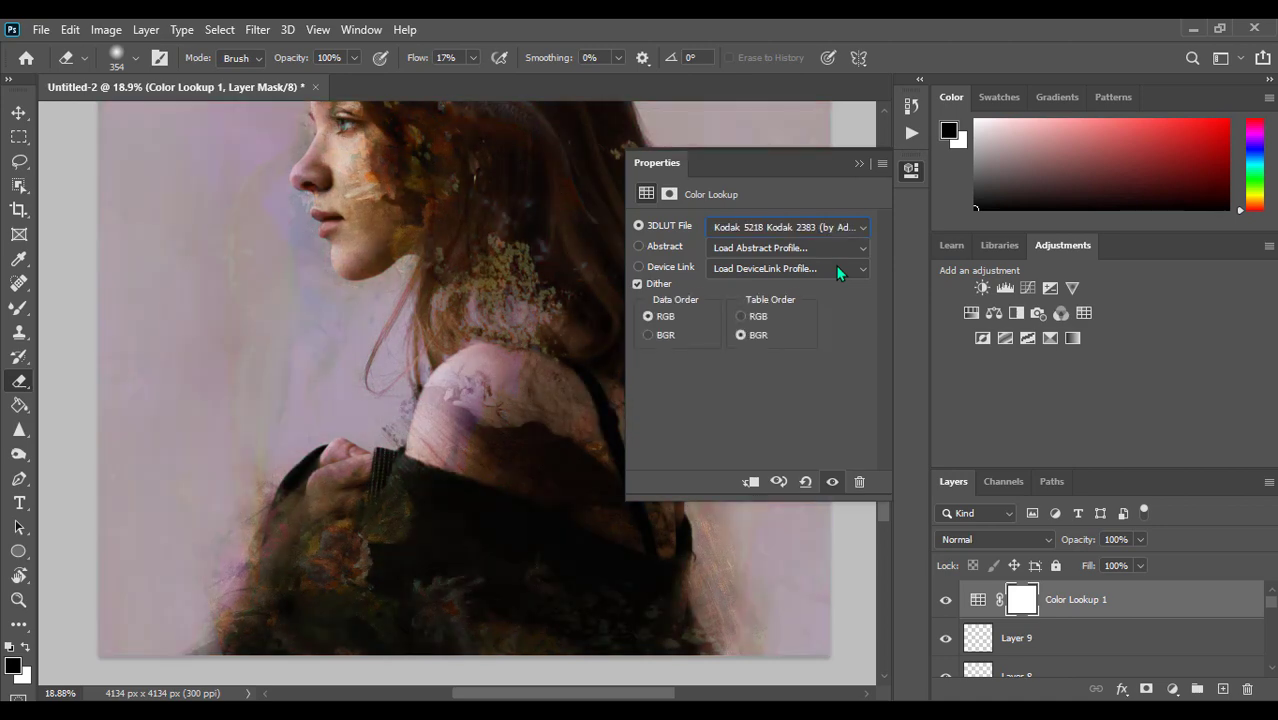
key(Down)
key(Down)
key(Down)
key(Down)
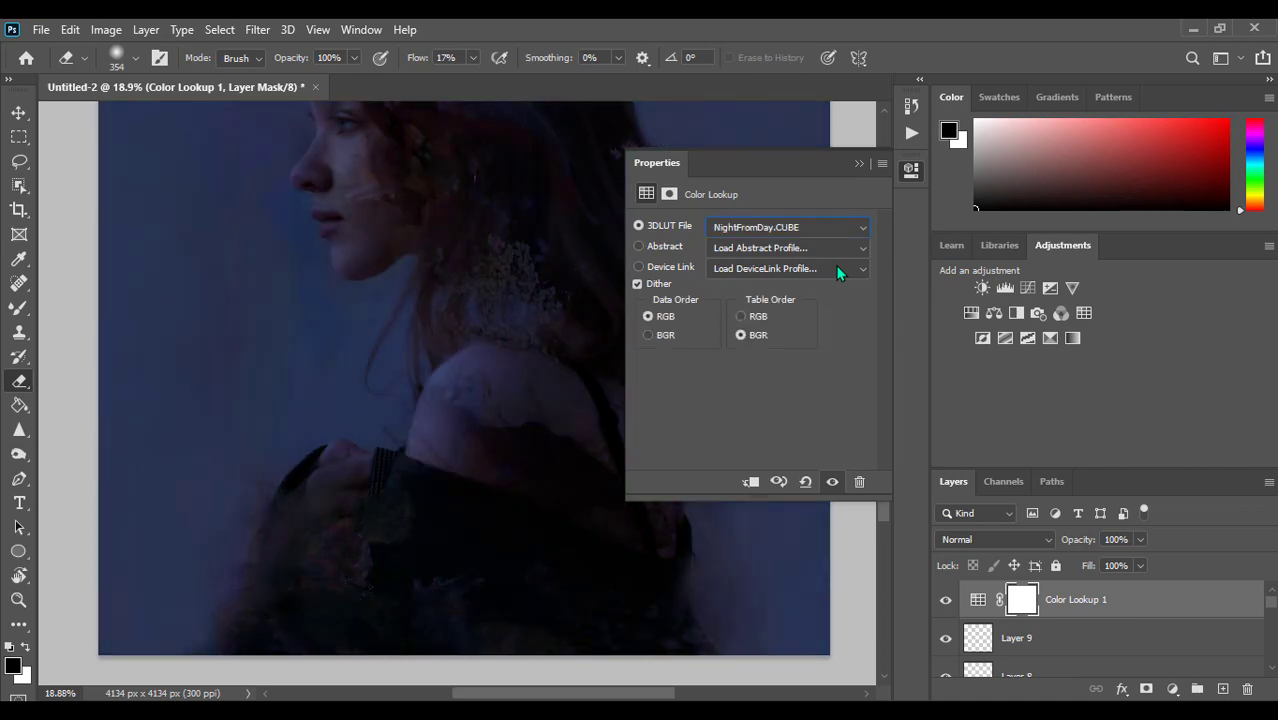
key(Down)
key(Down)
key(Down)
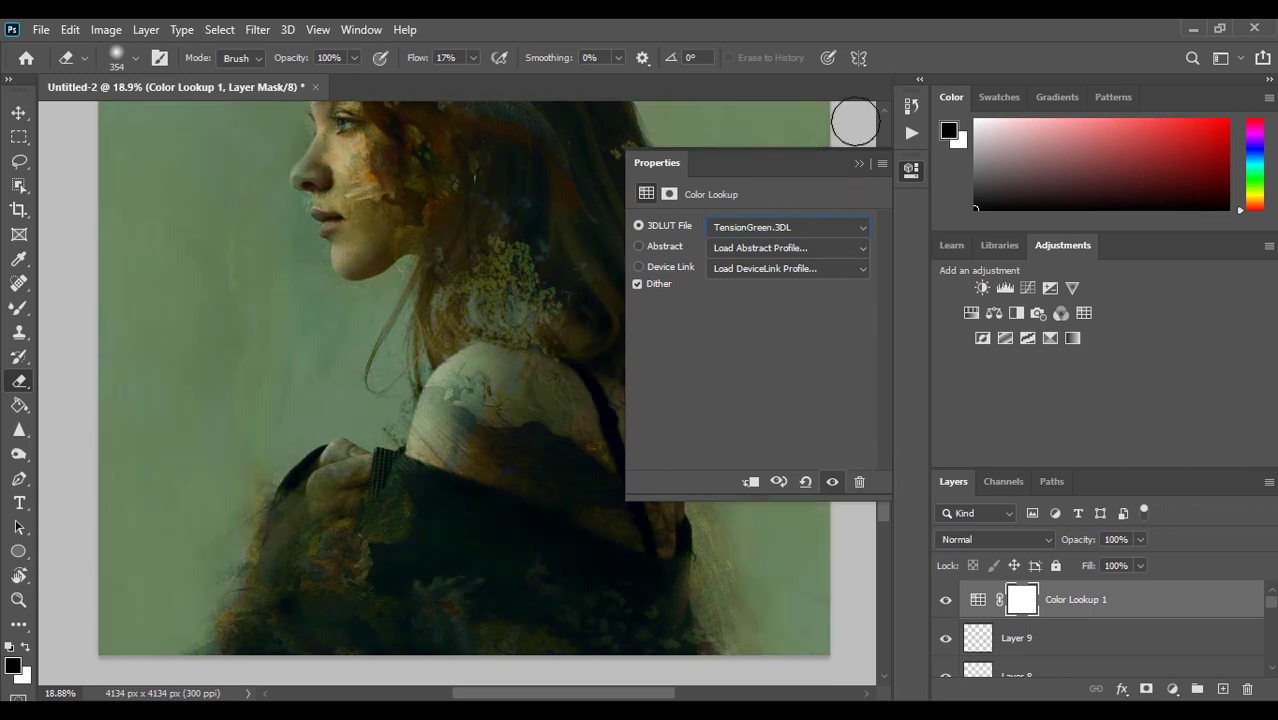
click(858, 166)
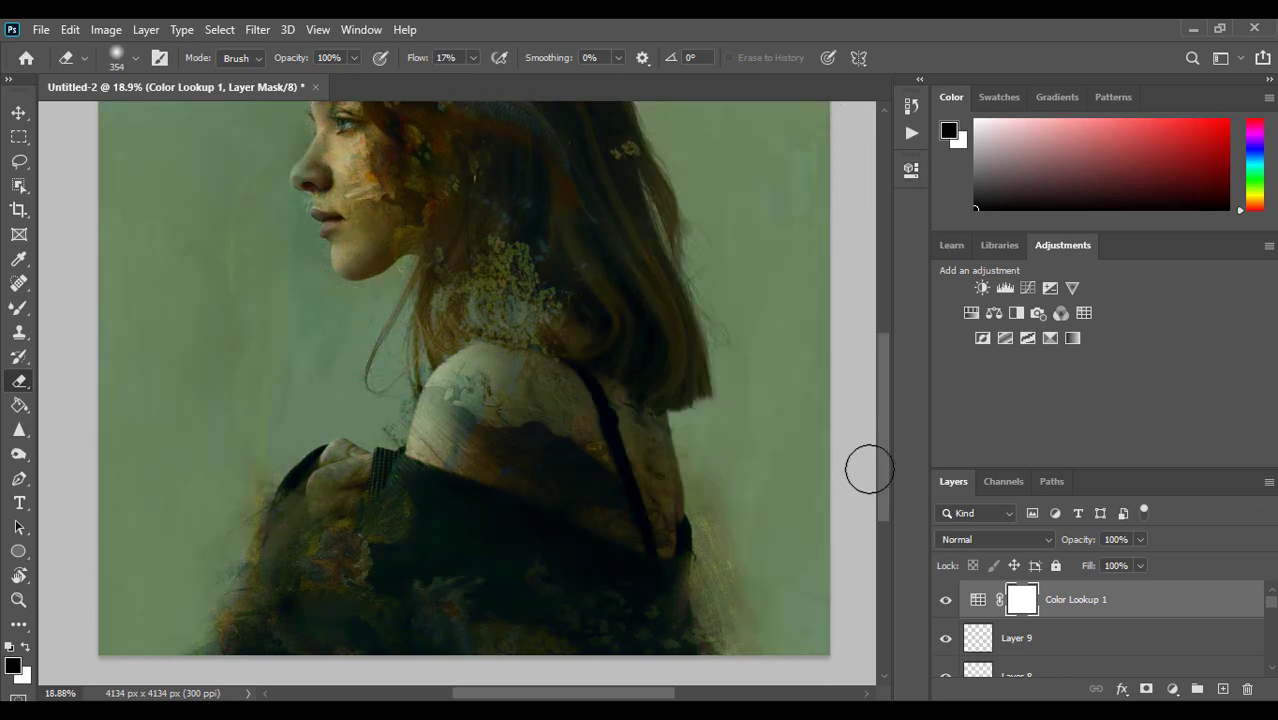
scroll(600, 464, up, 4)
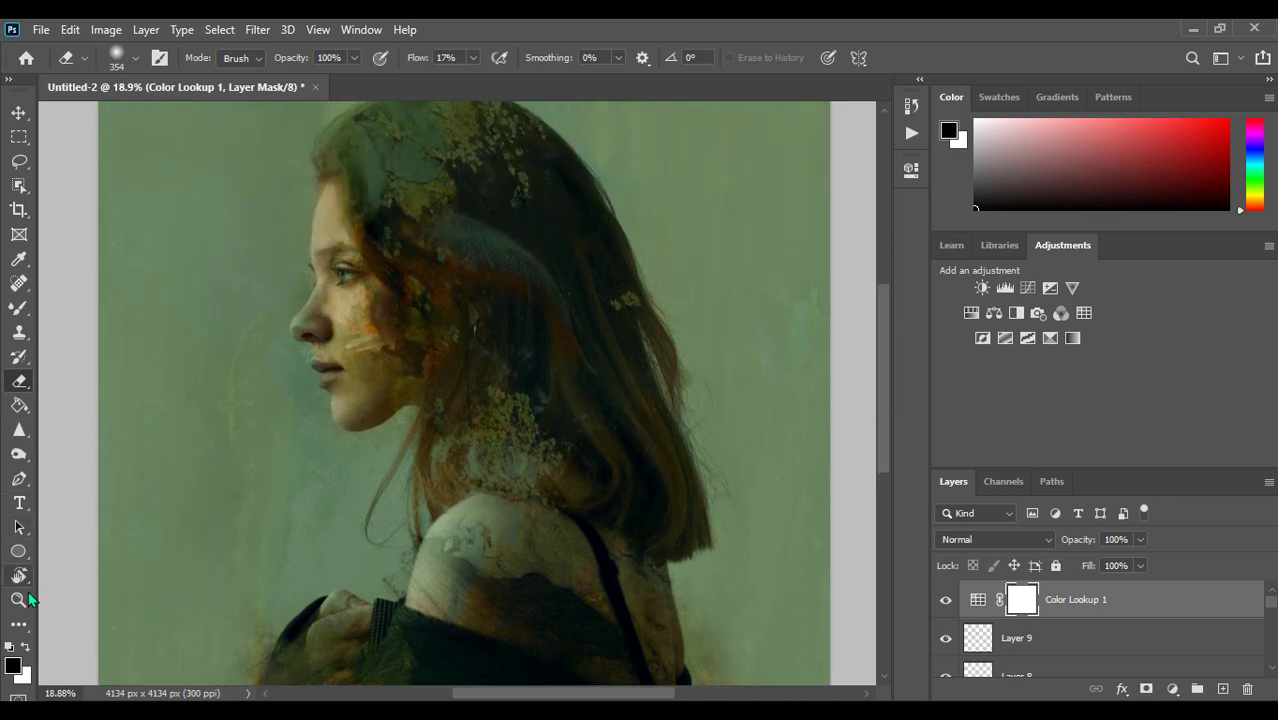
Zoom out, then blend Color Lookup 1 in Overlay mode at 51% opacity
click(18, 599)
drag(423, 423, 392, 423)
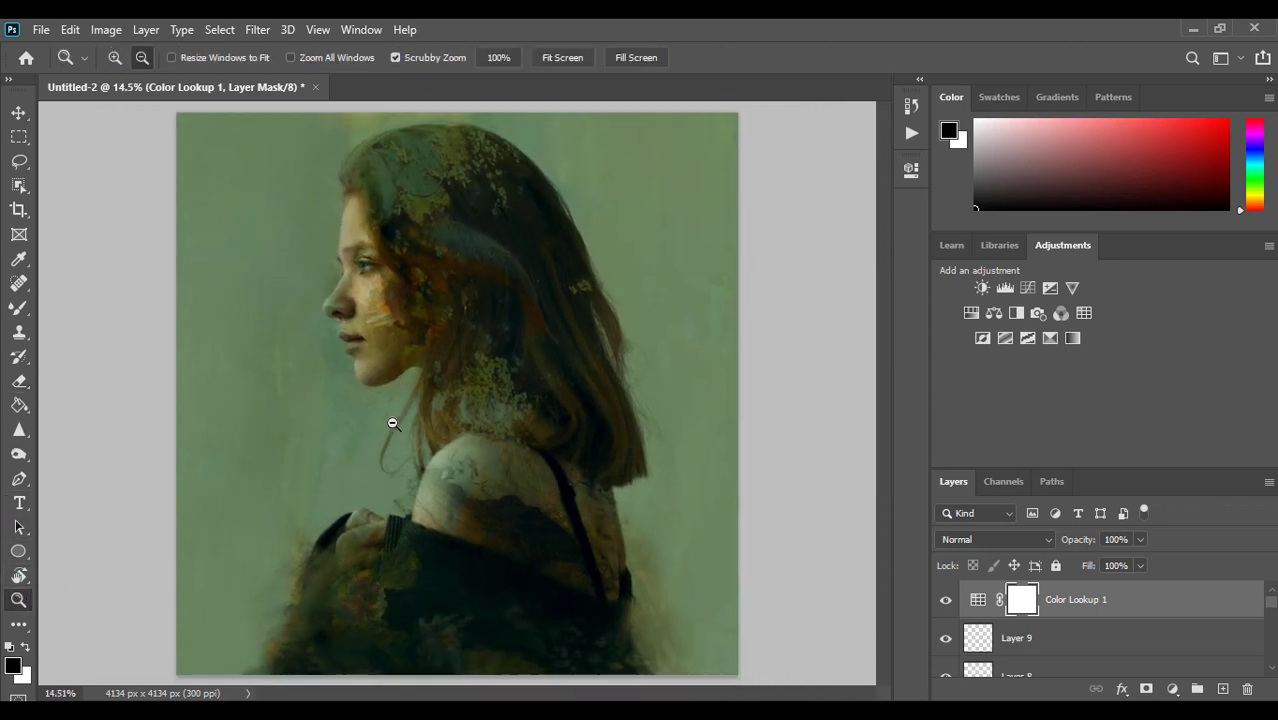
click(1049, 543)
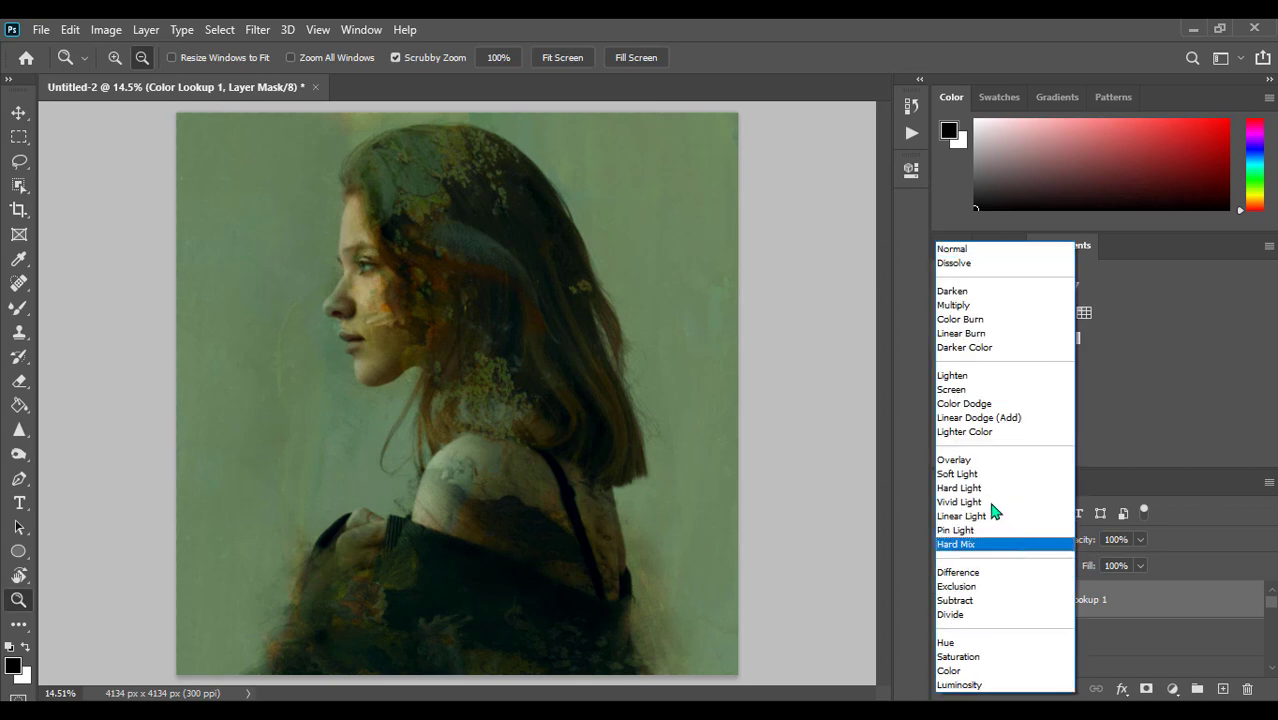
click(985, 486)
key(Up)
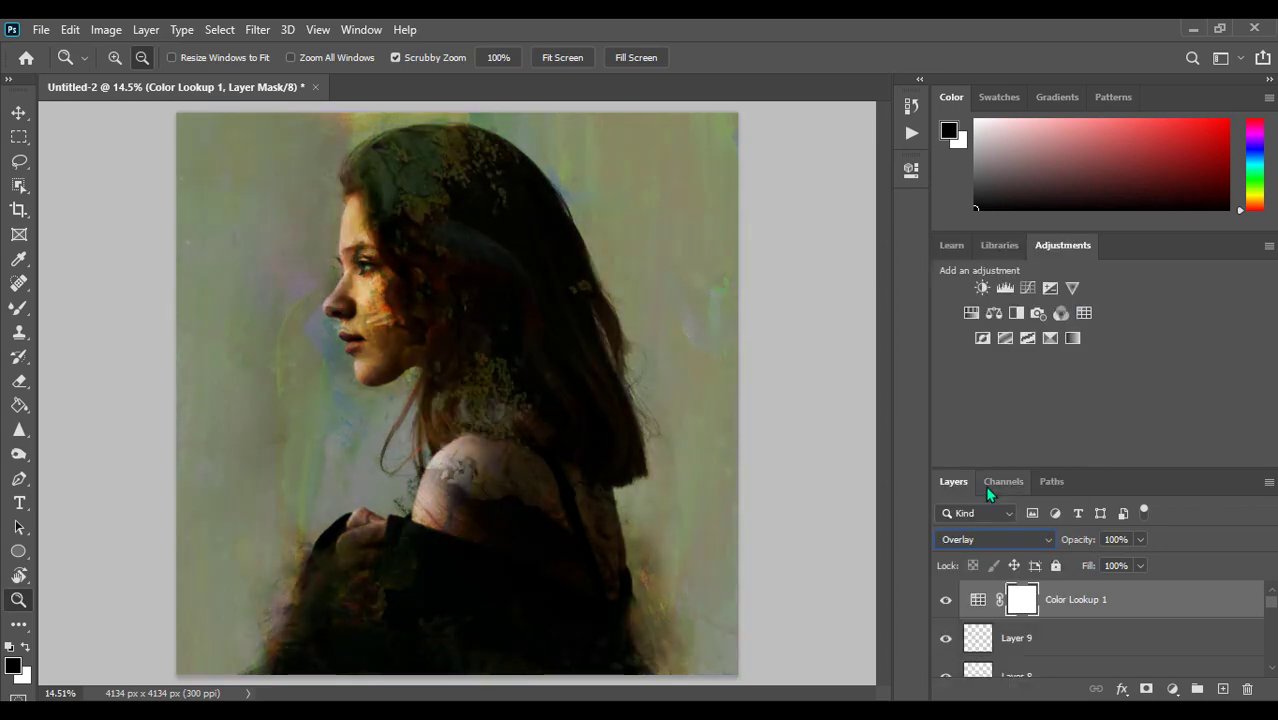
key(Up)
key(Up)
key(Down)
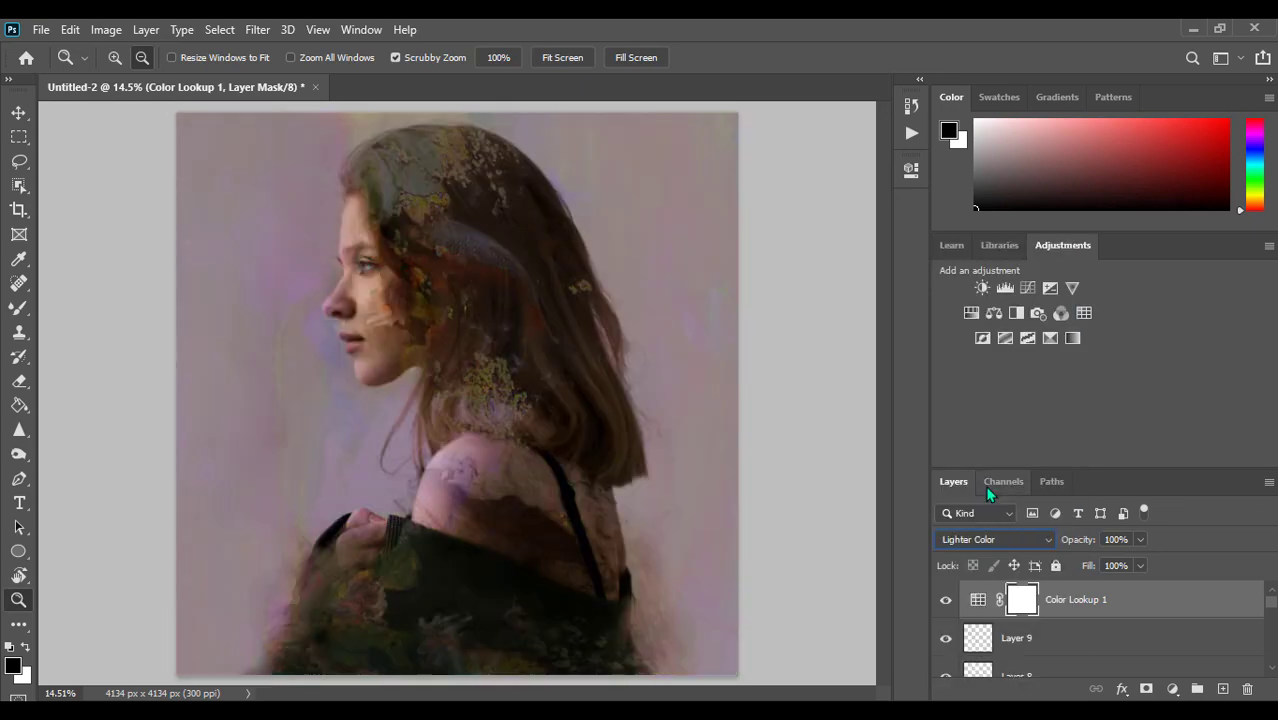
key(Down)
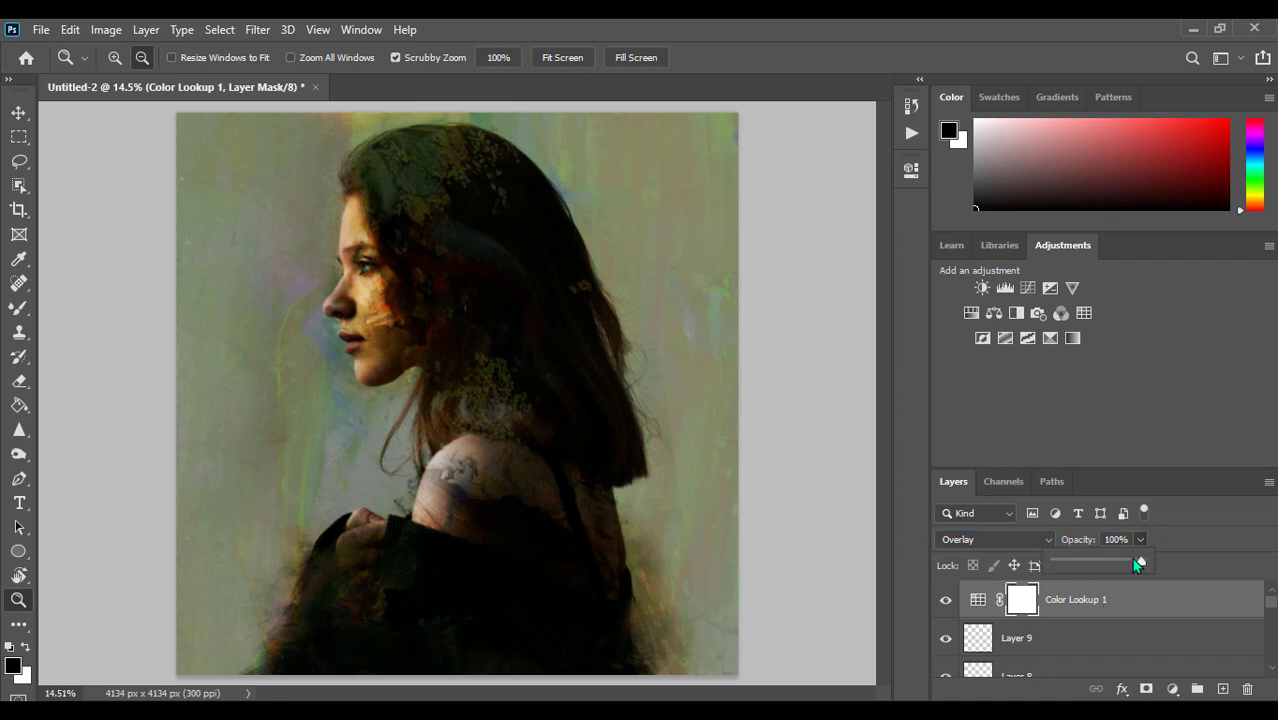
mouse_move(1137, 562)
mouse_down()
mouse_move(1081, 562)
mouse_move(1101, 580)
mouse_up()
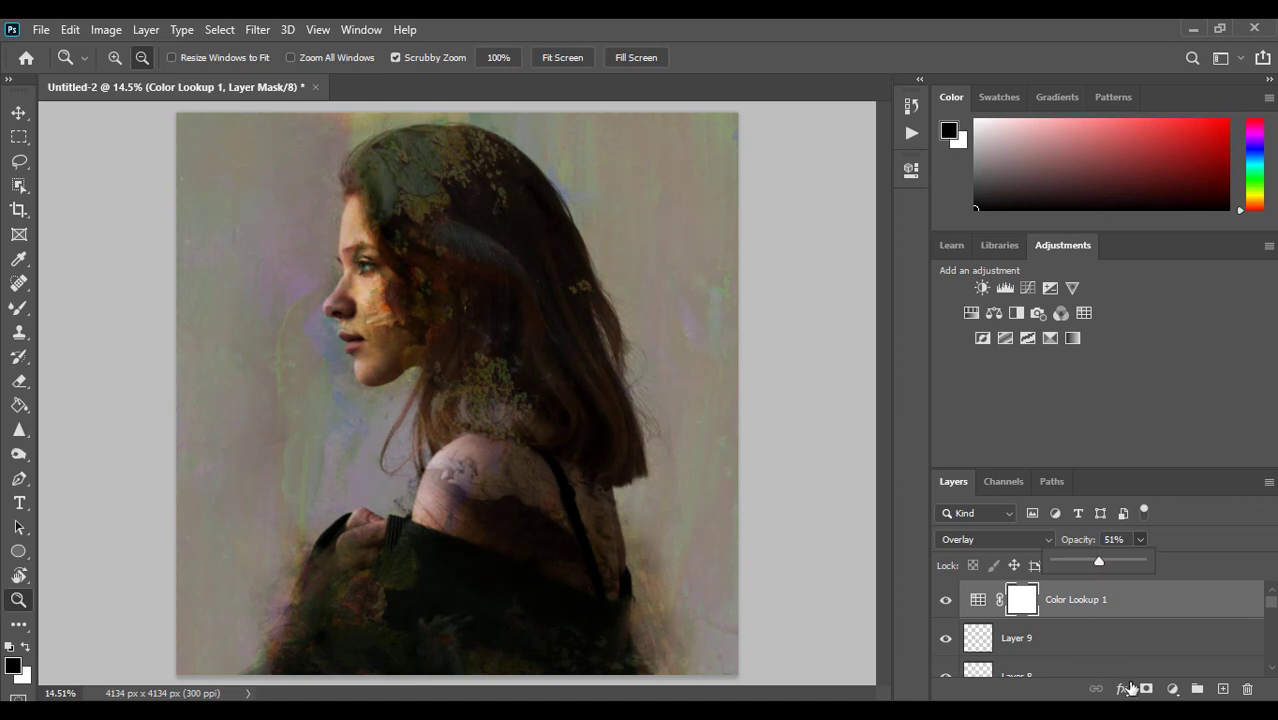
Add a Hue/Saturation layer with hue -13, saturation +15 and lightness +3
click(1172, 689)
click(1180, 504)
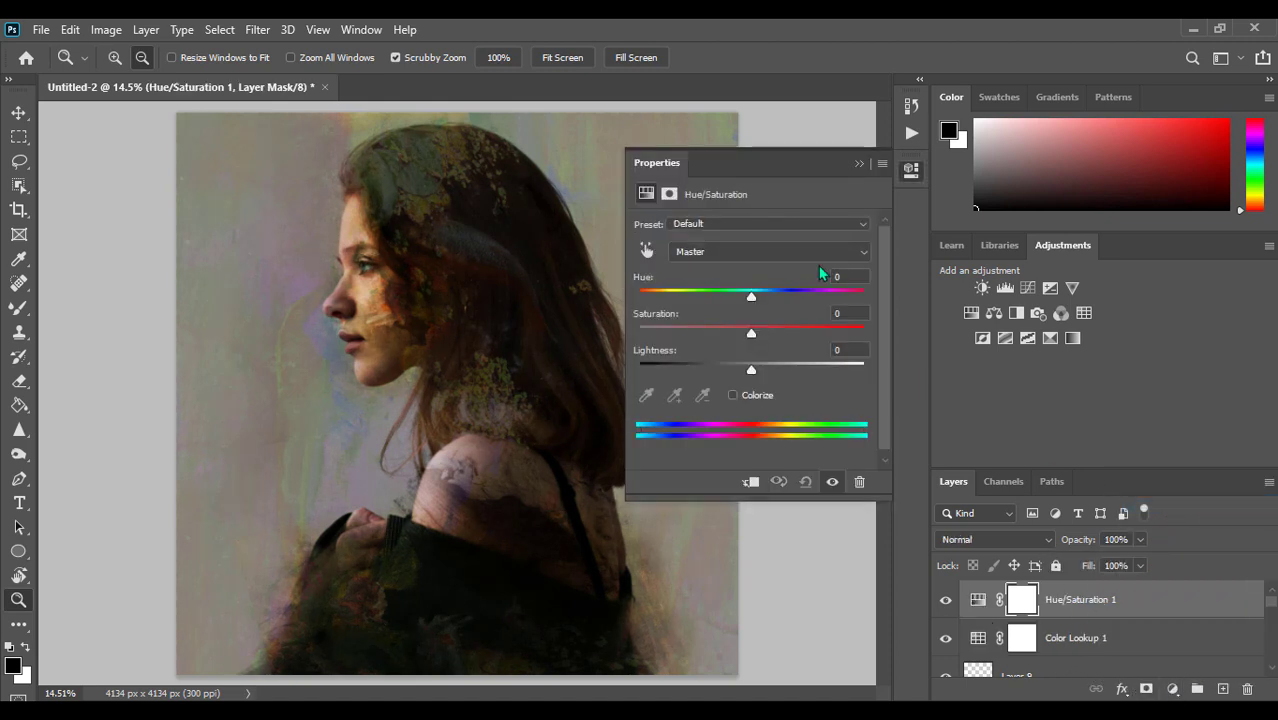
mouse_move(762, 297)
mouse_down()
mouse_move(732, 302)
mouse_move(783, 342)
mouse_up()
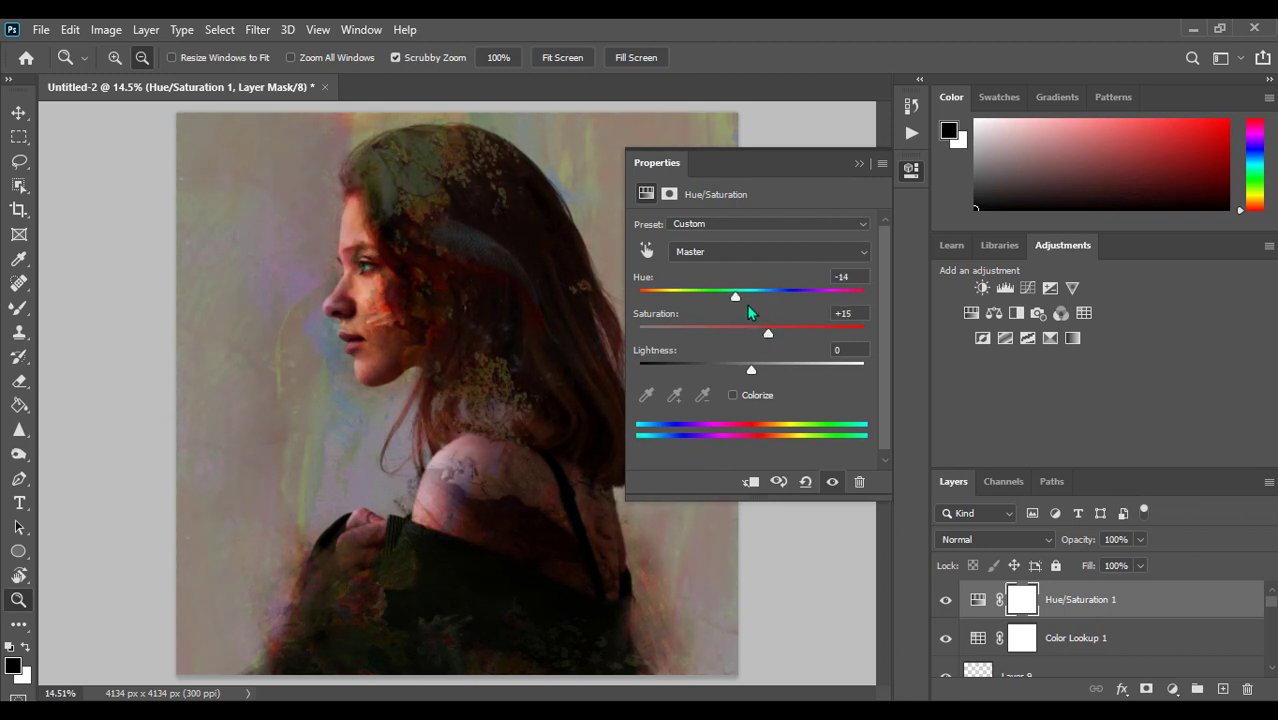
mouse_move(735, 297)
mouse_down()
mouse_move(715, 298)
mouse_move(737, 305)
mouse_up()
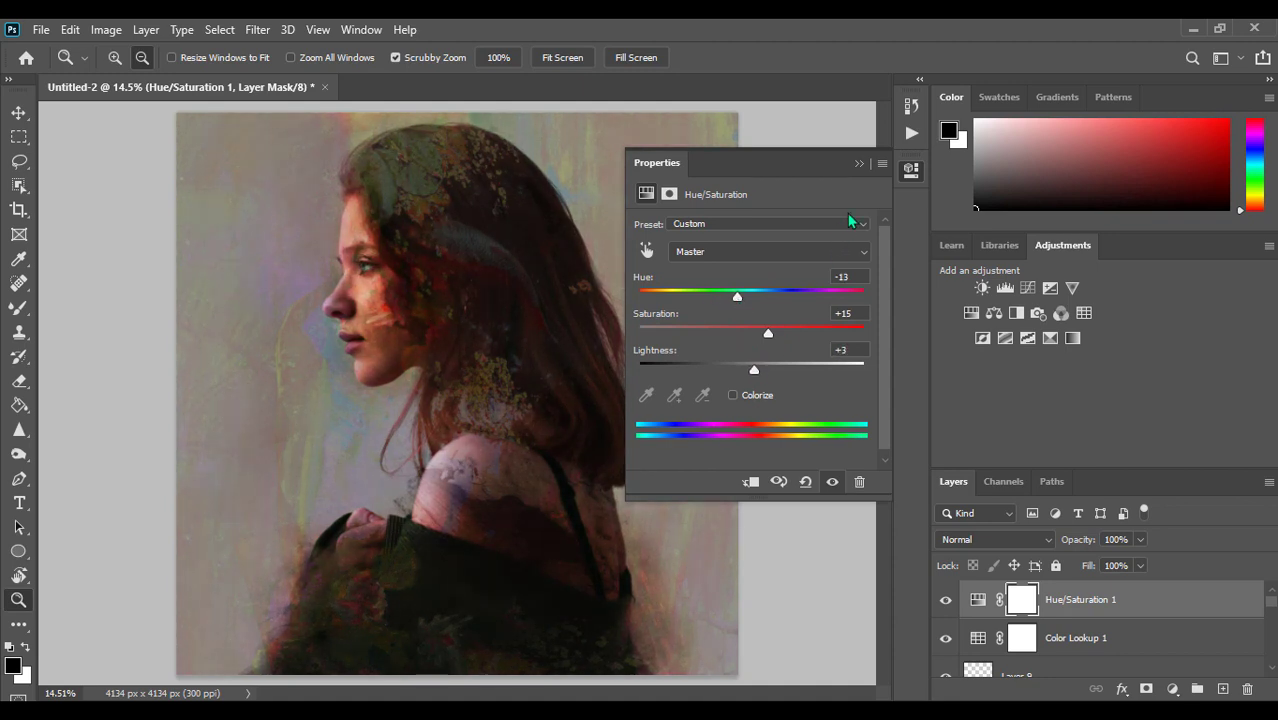
click(857, 165)
Toggle Color Lookup 1 to compare and set its opacity to 43%
click(945, 638)
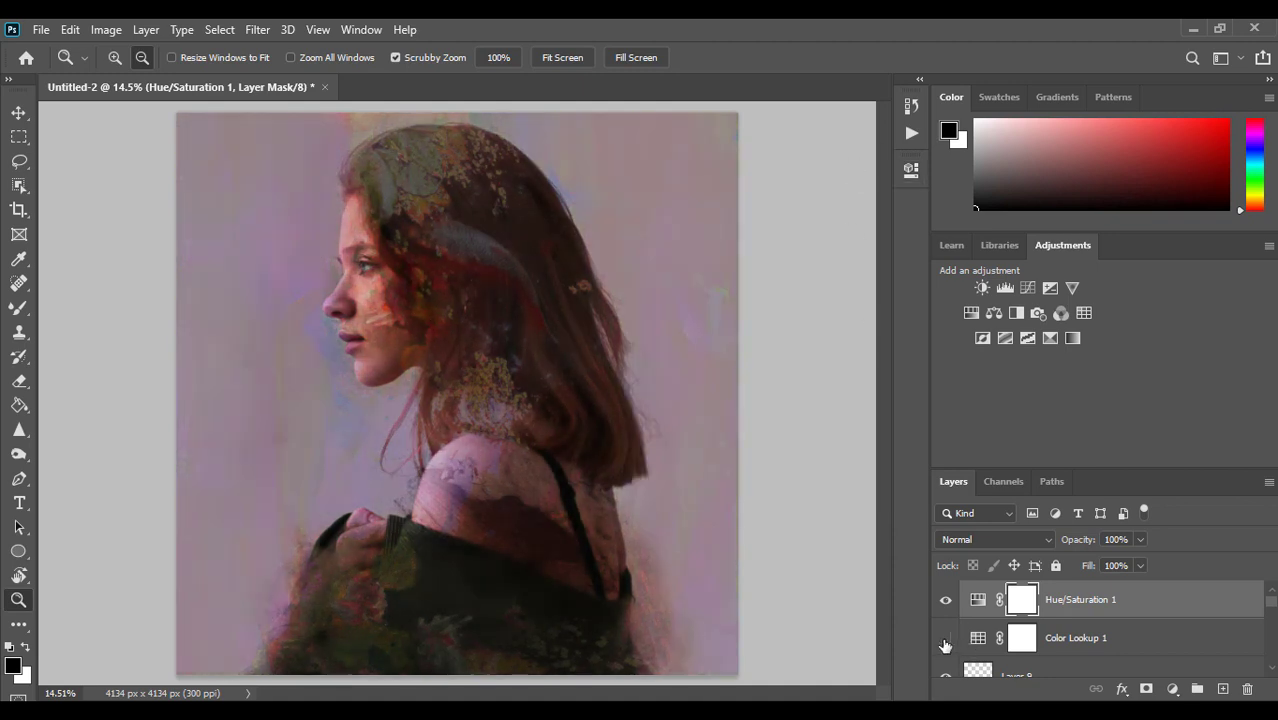
click(1120, 638)
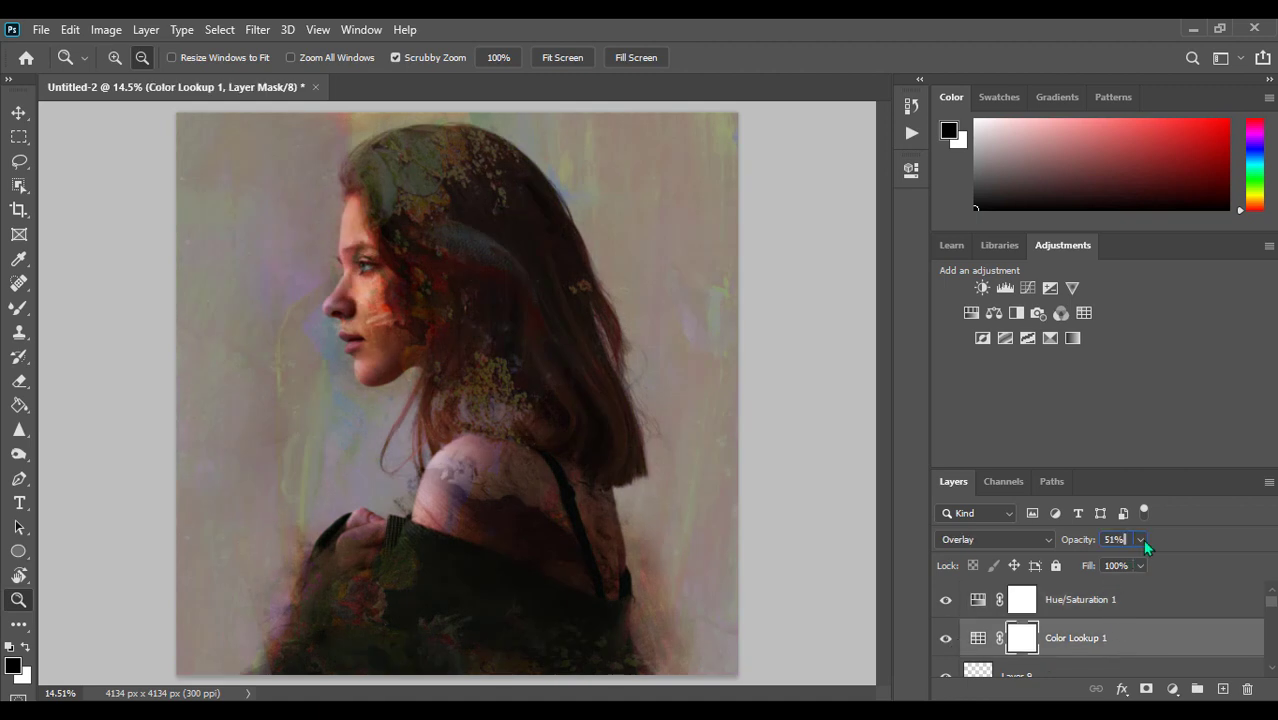
mouse_move(1137, 567)
mouse_down()
mouse_move(1155, 569)
mouse_move(1133, 571)
mouse_up()
click(1085, 600)
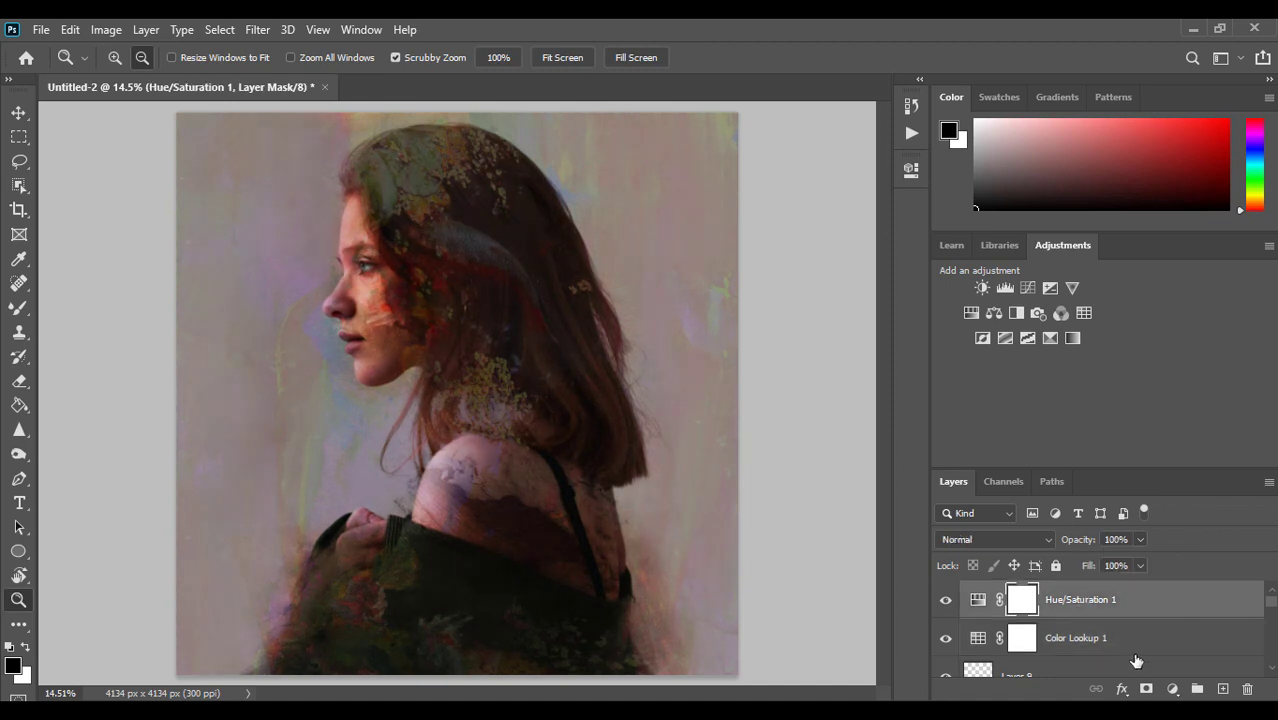
click(1174, 690)
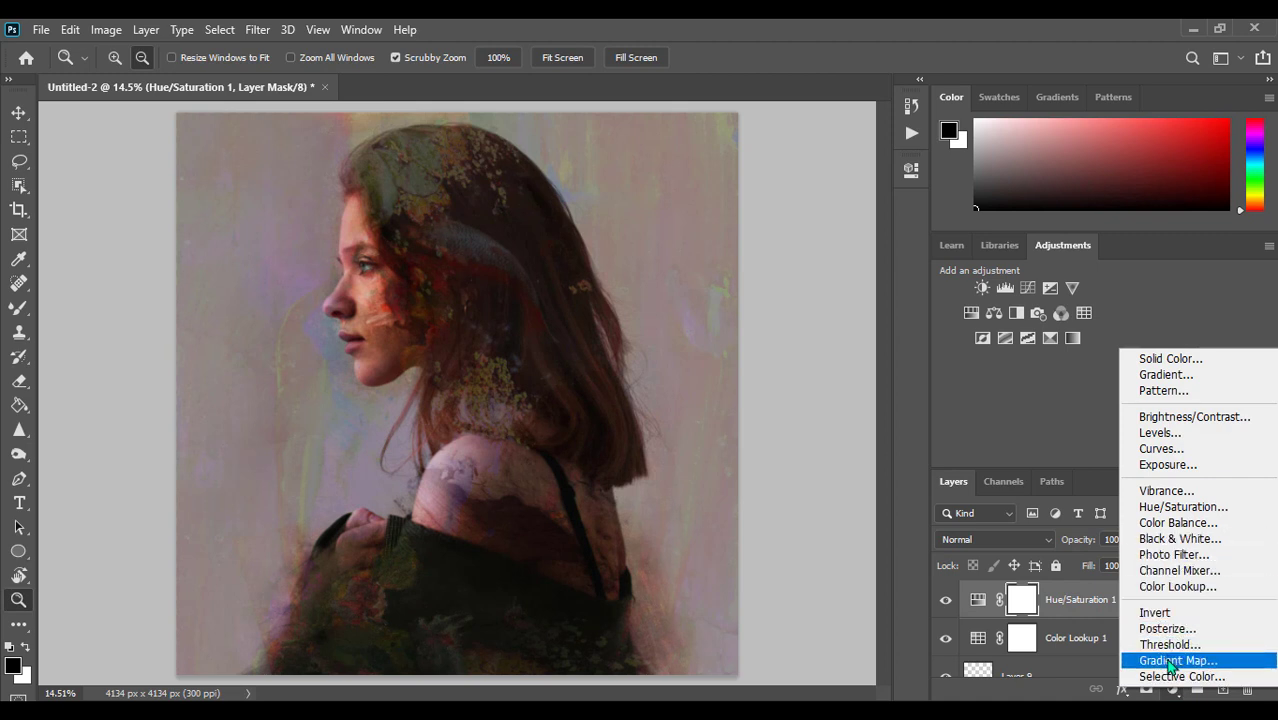
Add a Color Balance layer shifting highlights to -27, -14, +25
click(1178, 523)
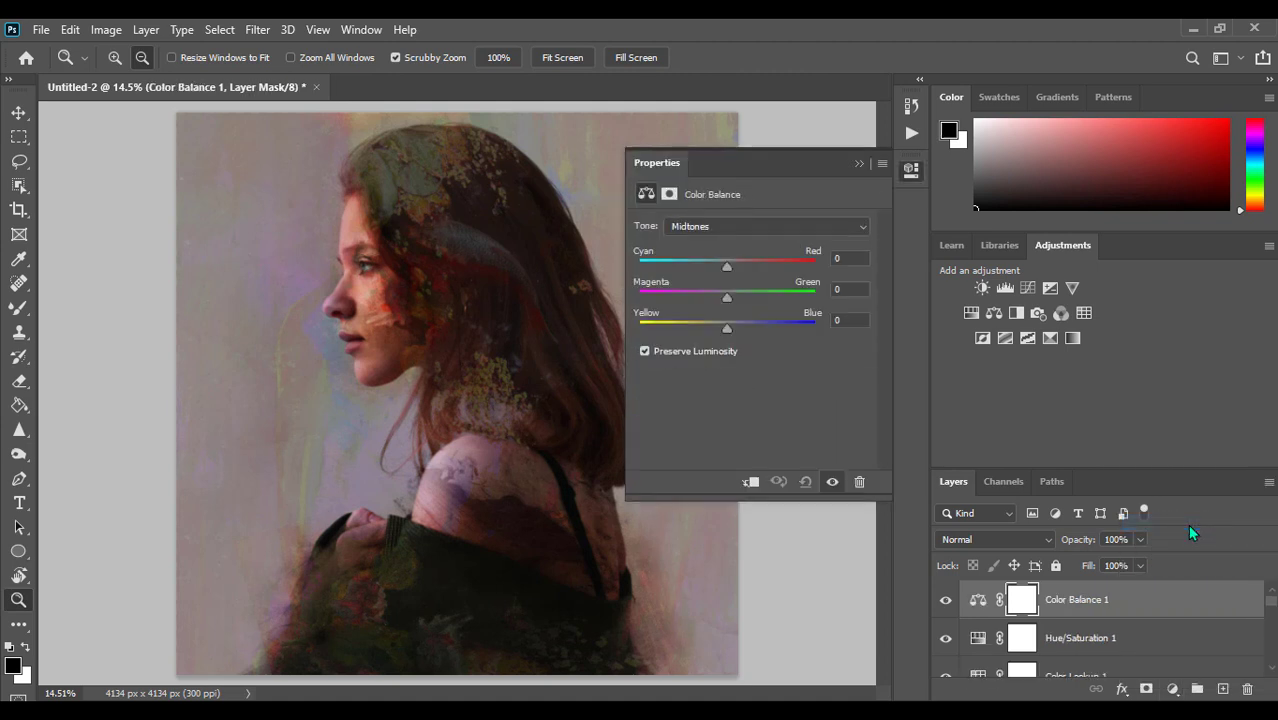
click(730, 226)
click(727, 270)
mouse_move(727, 270)
mouse_down()
mouse_move(711, 270)
mouse_move(746, 298)
mouse_move(716, 302)
mouse_move(750, 328)
mouse_up()
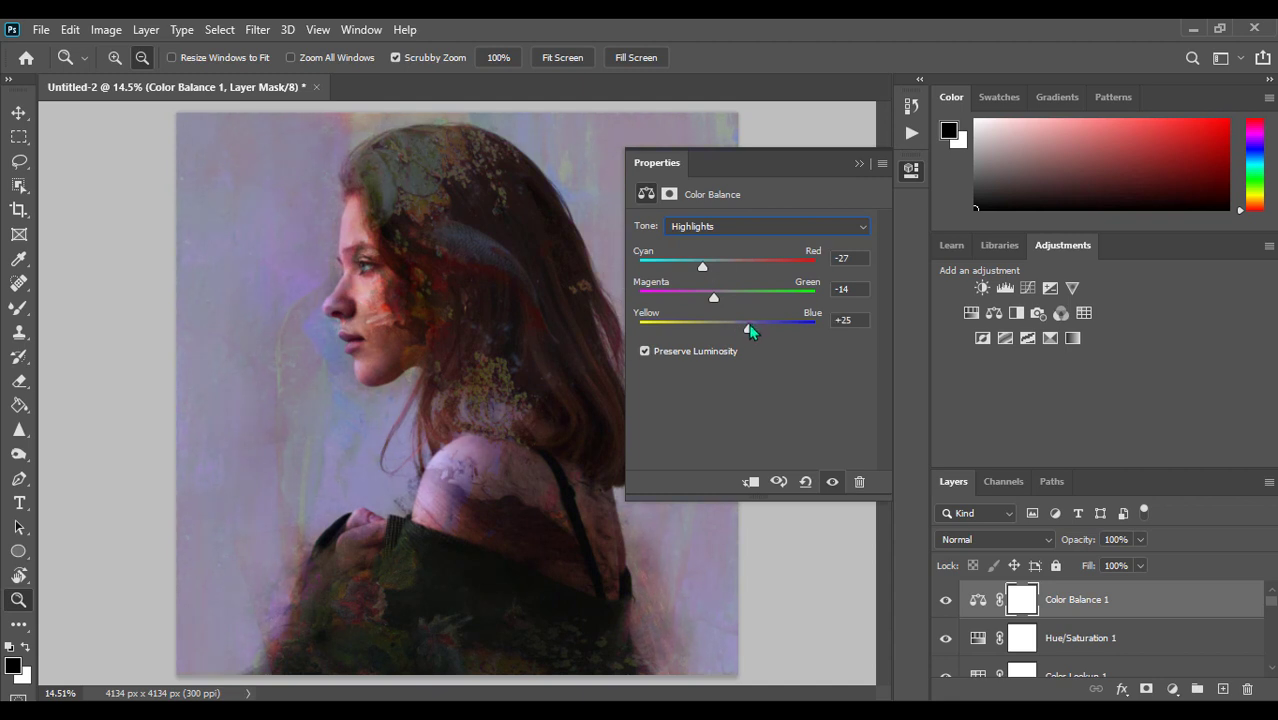
click(858, 164)
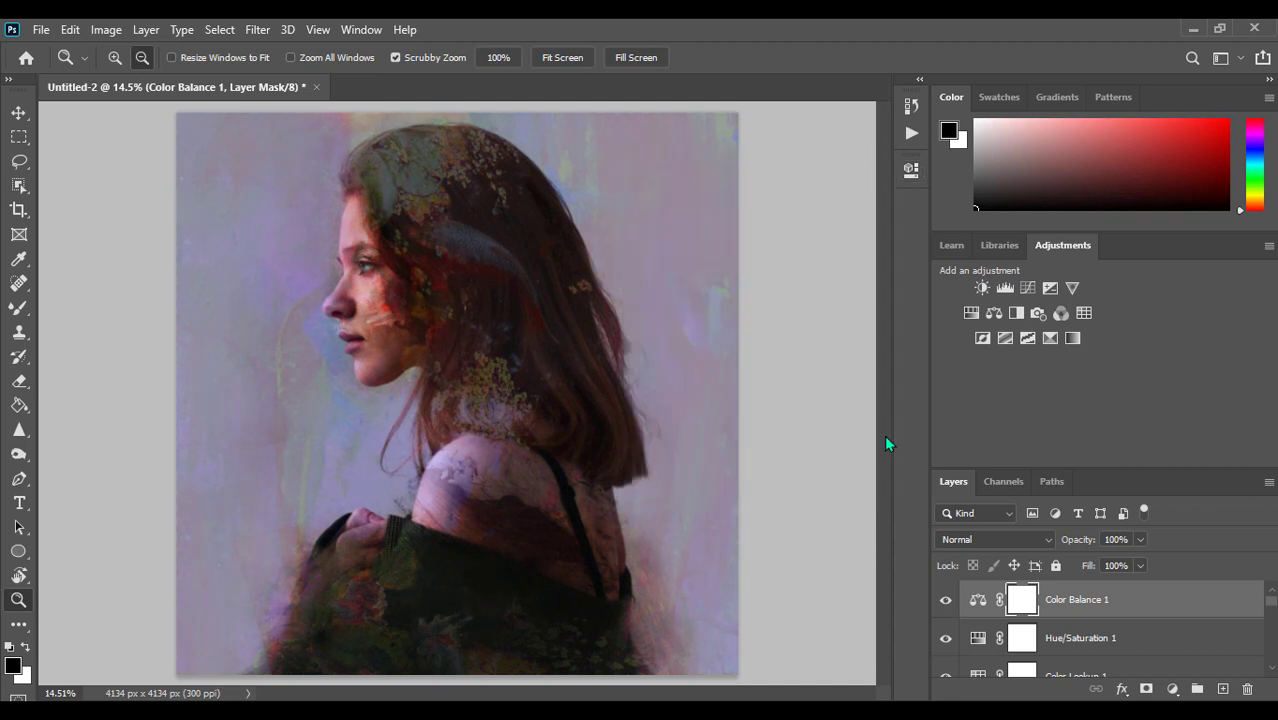
Compare Color Balance, set its opacity to 58%, and add empty Layer 10 above
click(949, 602)
click(1140, 540)
drag(1108, 567, 1104, 567)
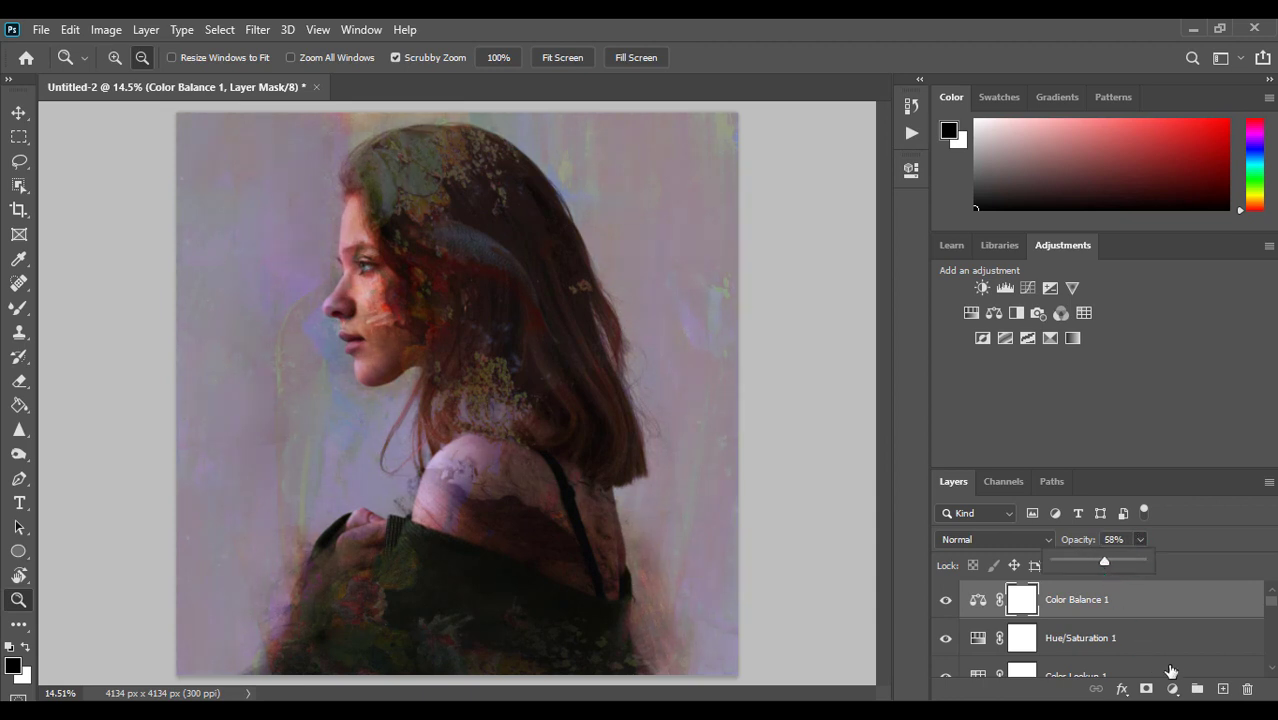
click(24, 309)
click(60, 310)
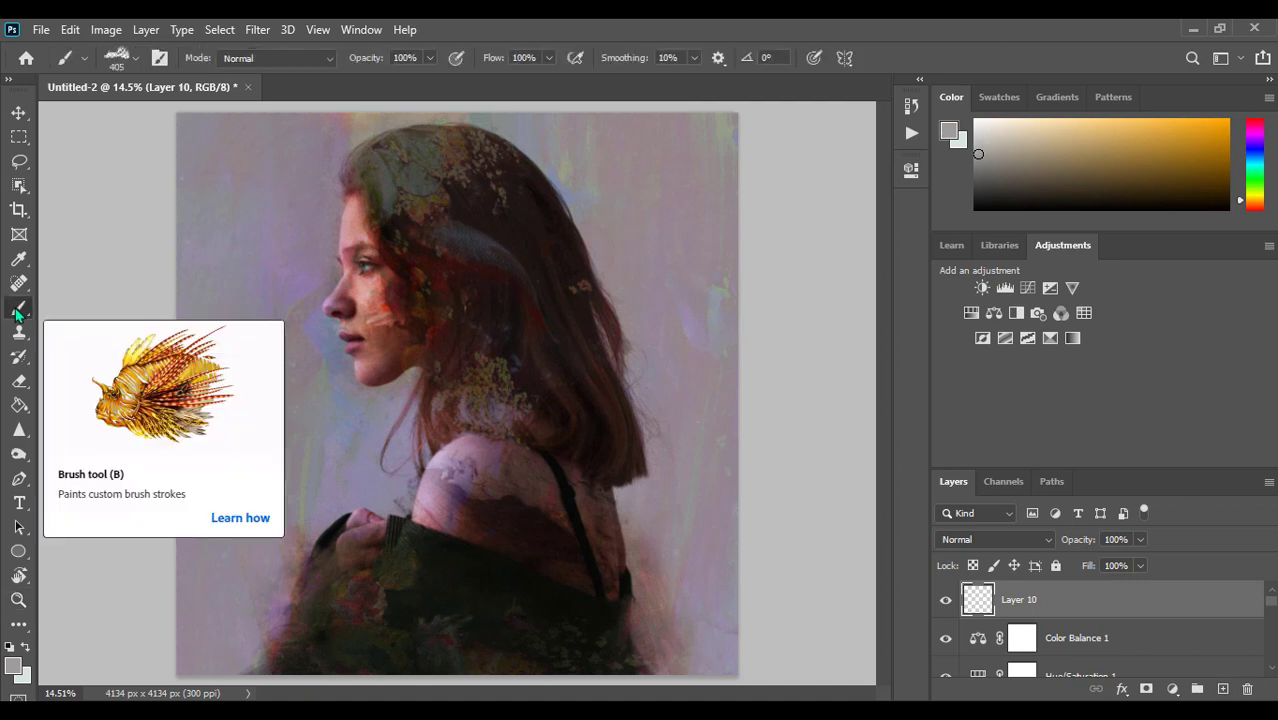
Sample a dark red from the face for a brush preset, undoing a first trial stroke
right_click(403, 316)
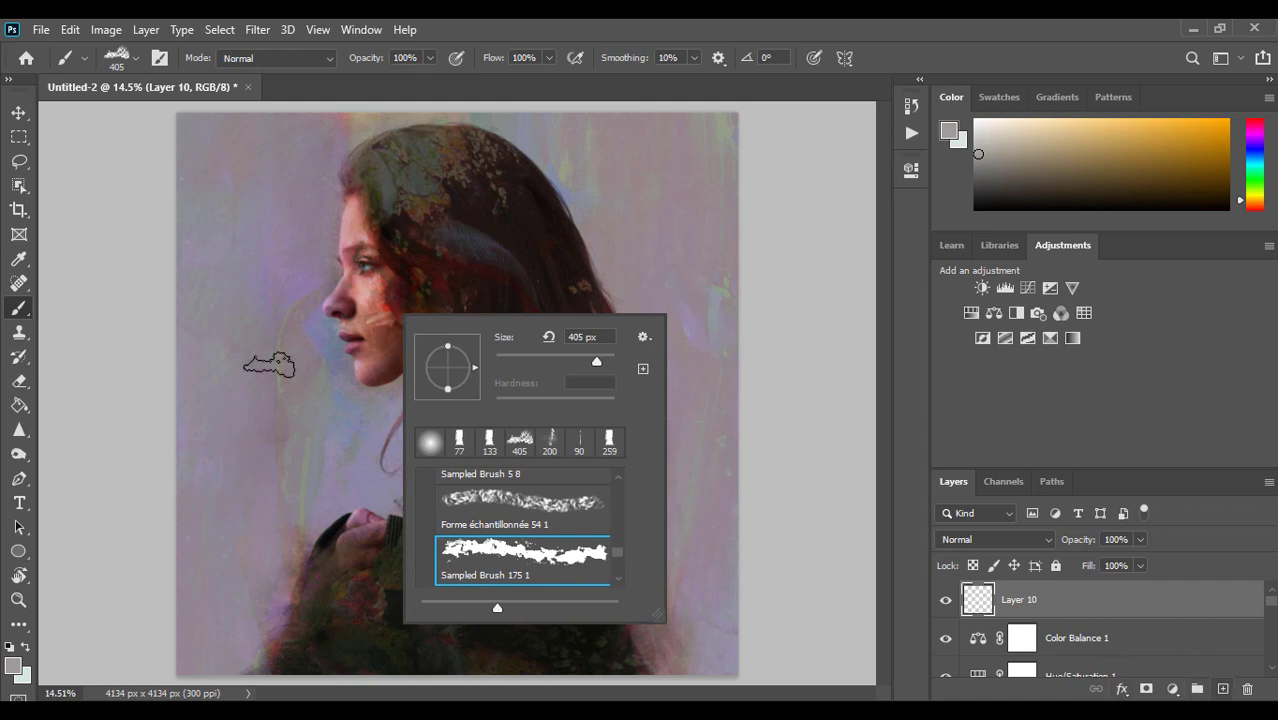
key(i)
click(442, 286)
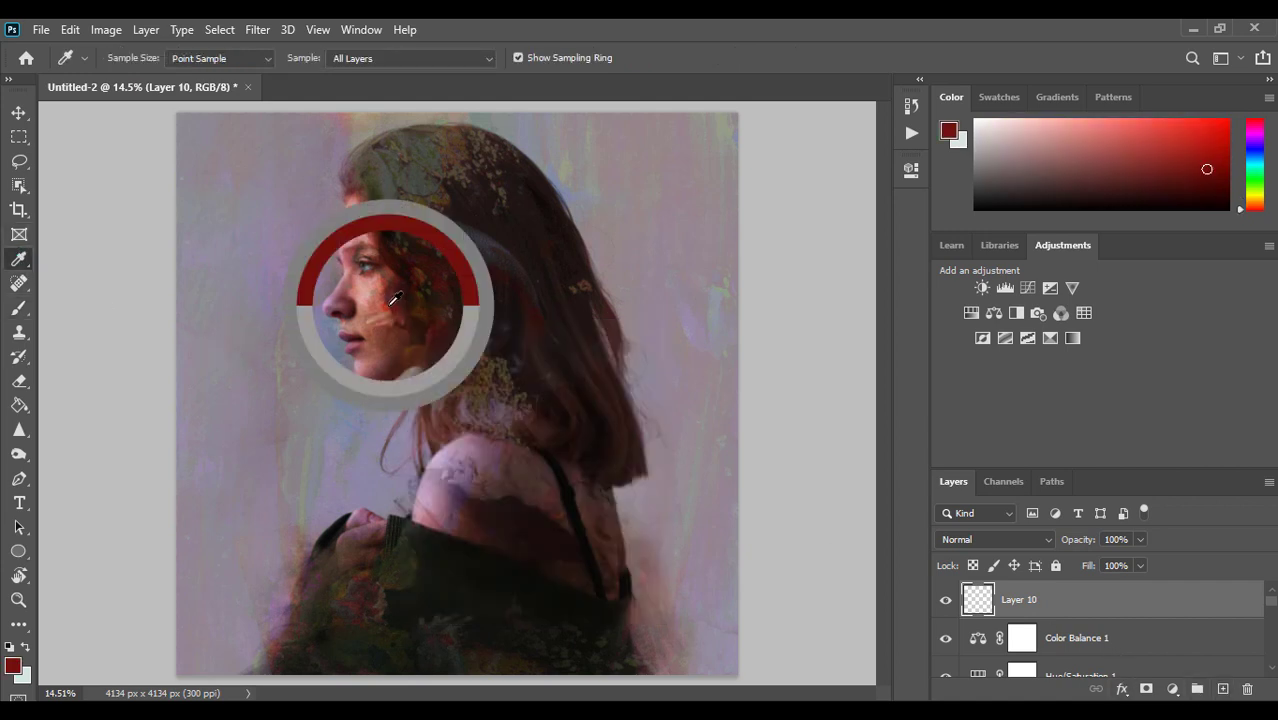
key(b)
right_click(480, 368)
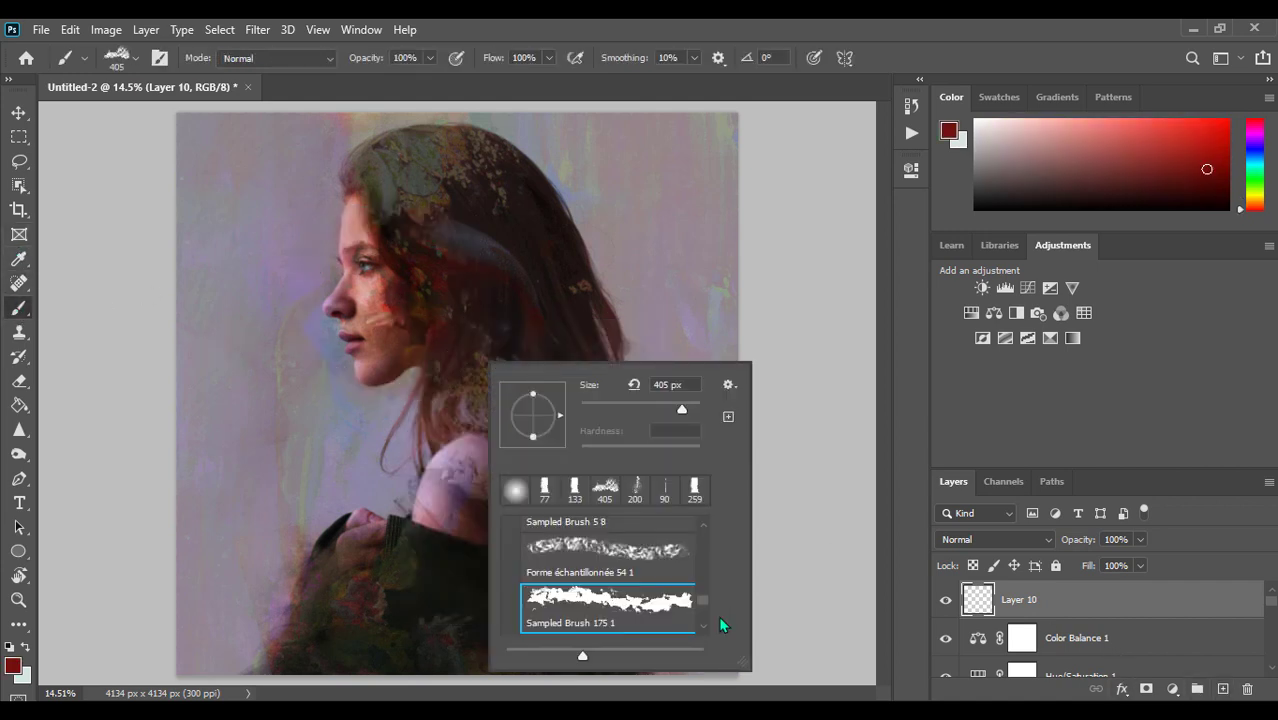
drag(394, 300, 396, 172)
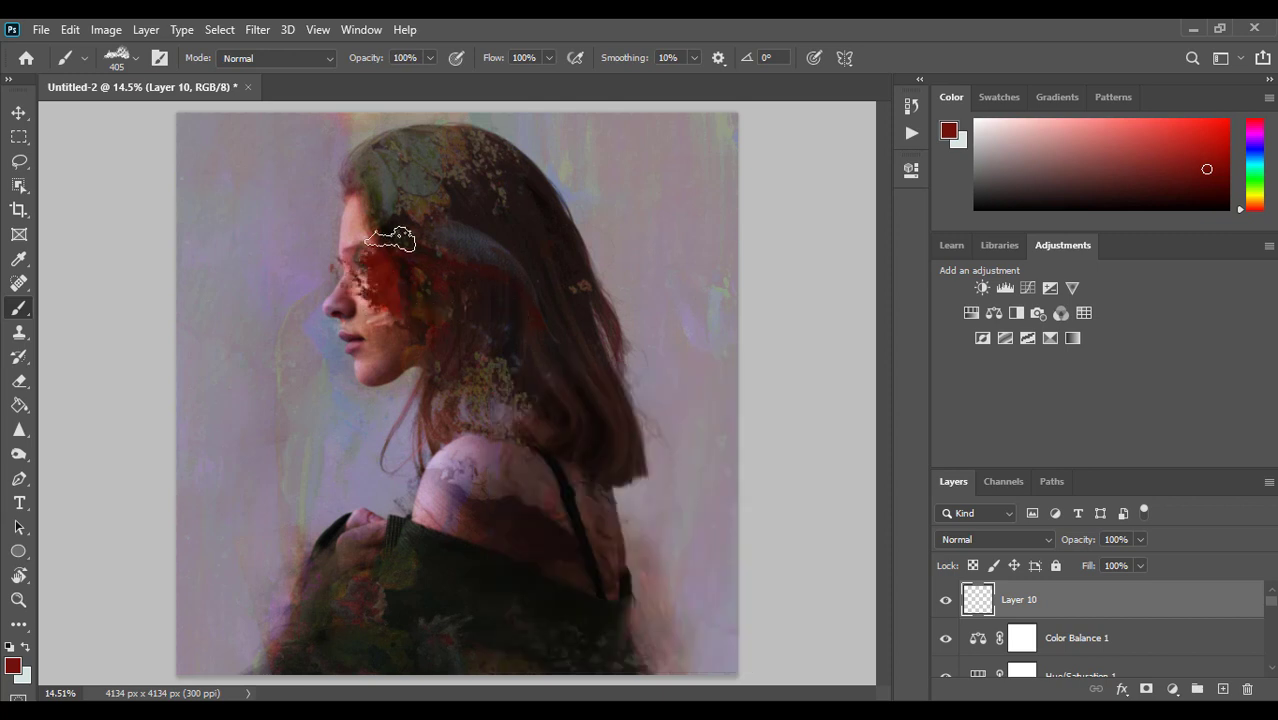
key(ctrl+z)
On a new Layer 11, paint dark red over the face and hair, softly erased around the eye
click(1220, 683)
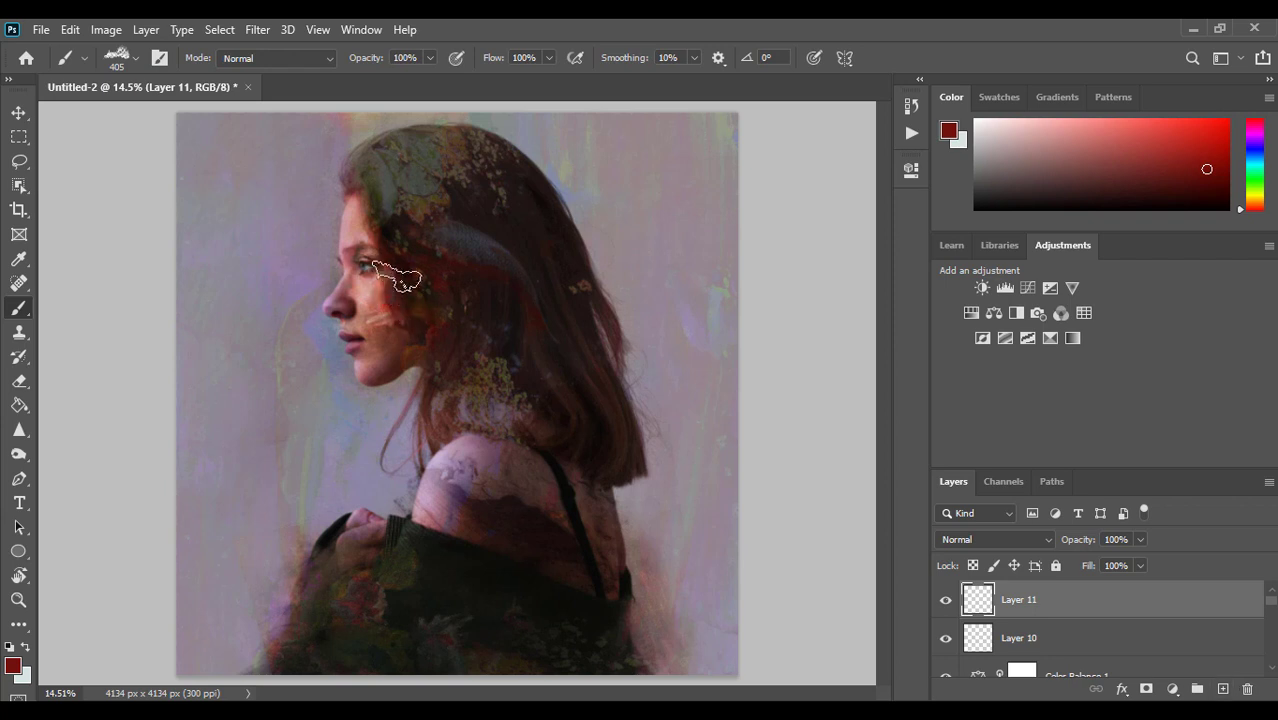
drag(402, 315, 360, 205)
key(e)
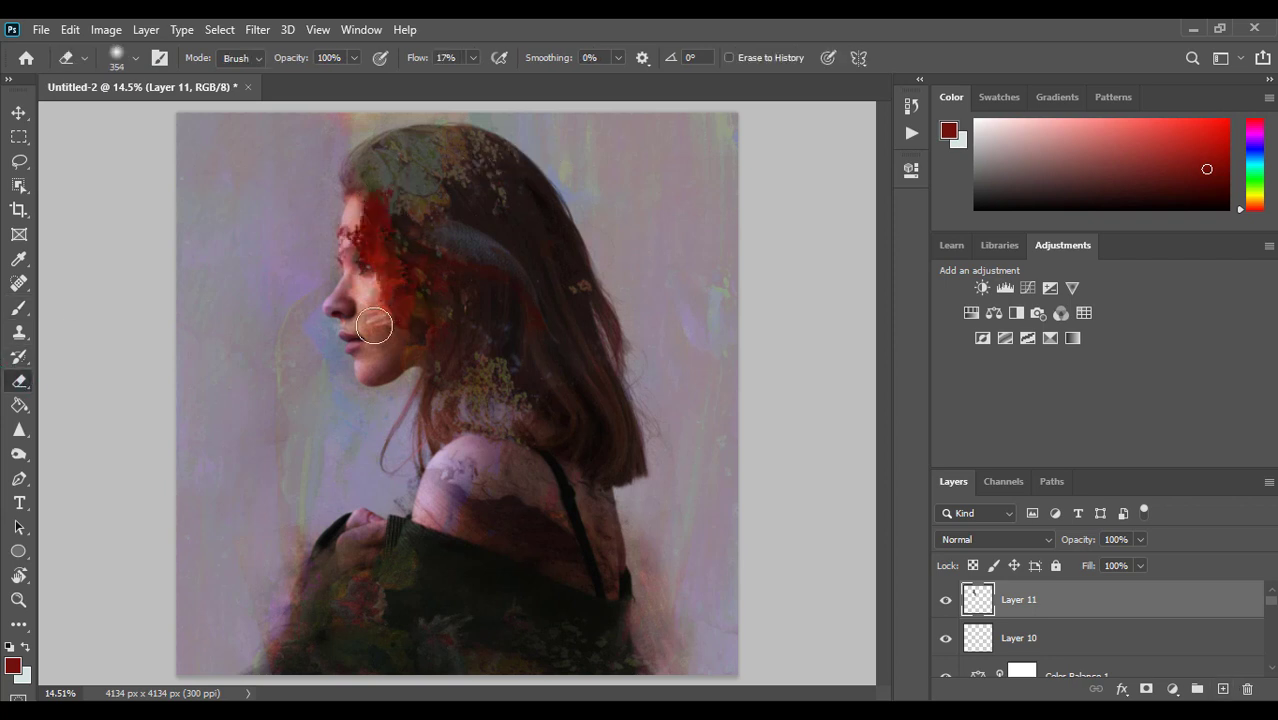
mouse_move(361, 272)
mouse_down()
mouse_move(350, 245)
mouse_move(365, 245)
mouse_move(379, 188)
mouse_move(361, 265)
mouse_move(341, 235)
mouse_move(357, 195)
mouse_move(355, 263)
mouse_up()
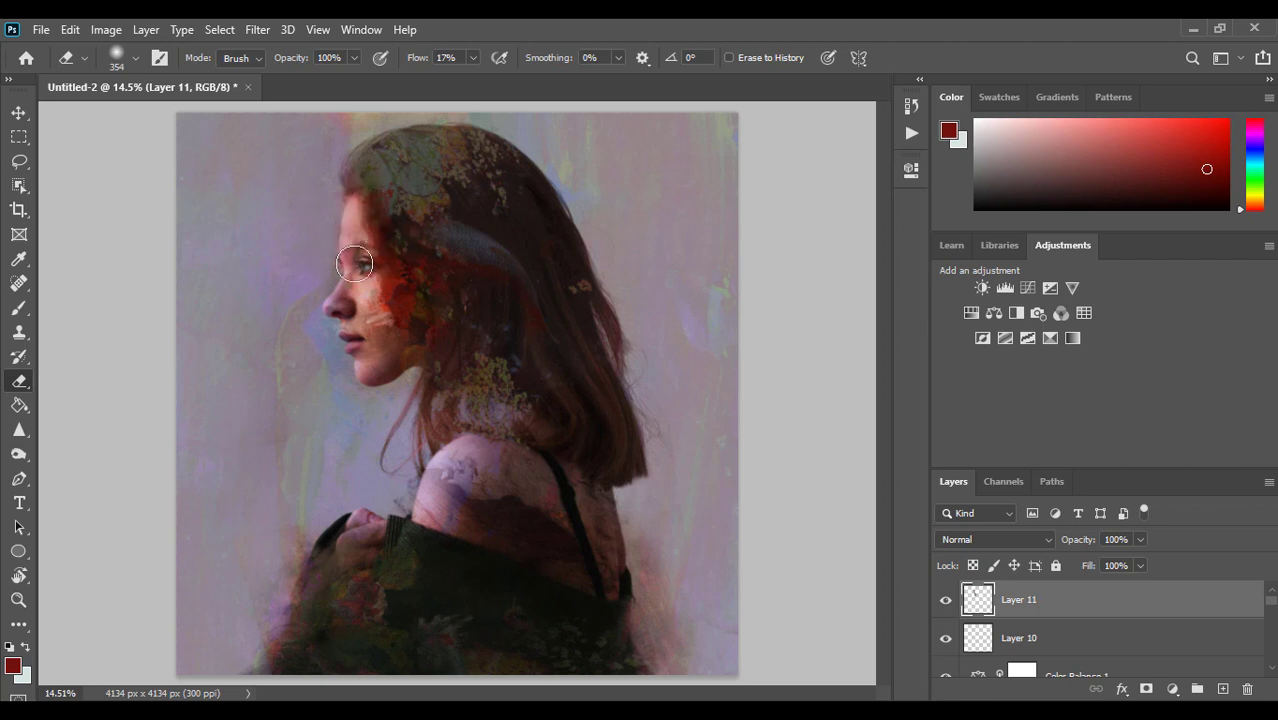
click(19, 310)
drag(478, 405, 595, 455)
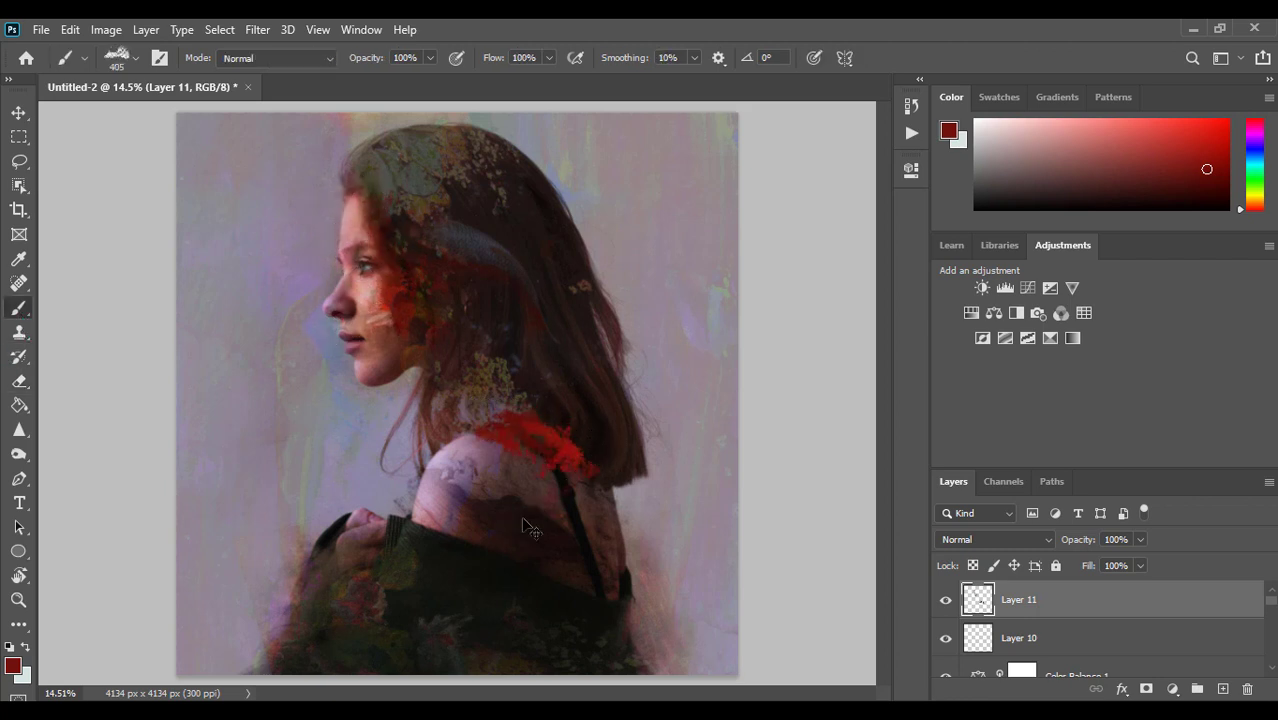
key(ctrl+z)
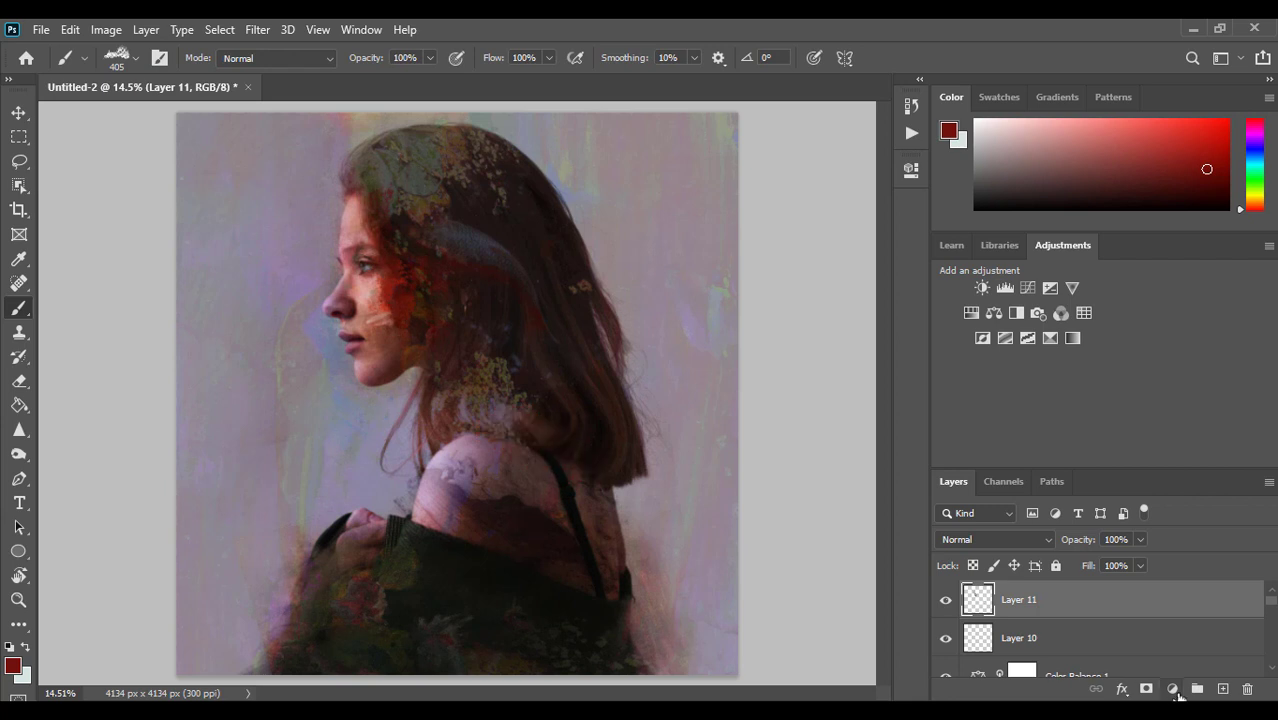
On a new Layer 12, paint a sampled dark tone over the right side of the hair
click(1222, 689)
click(19, 260)
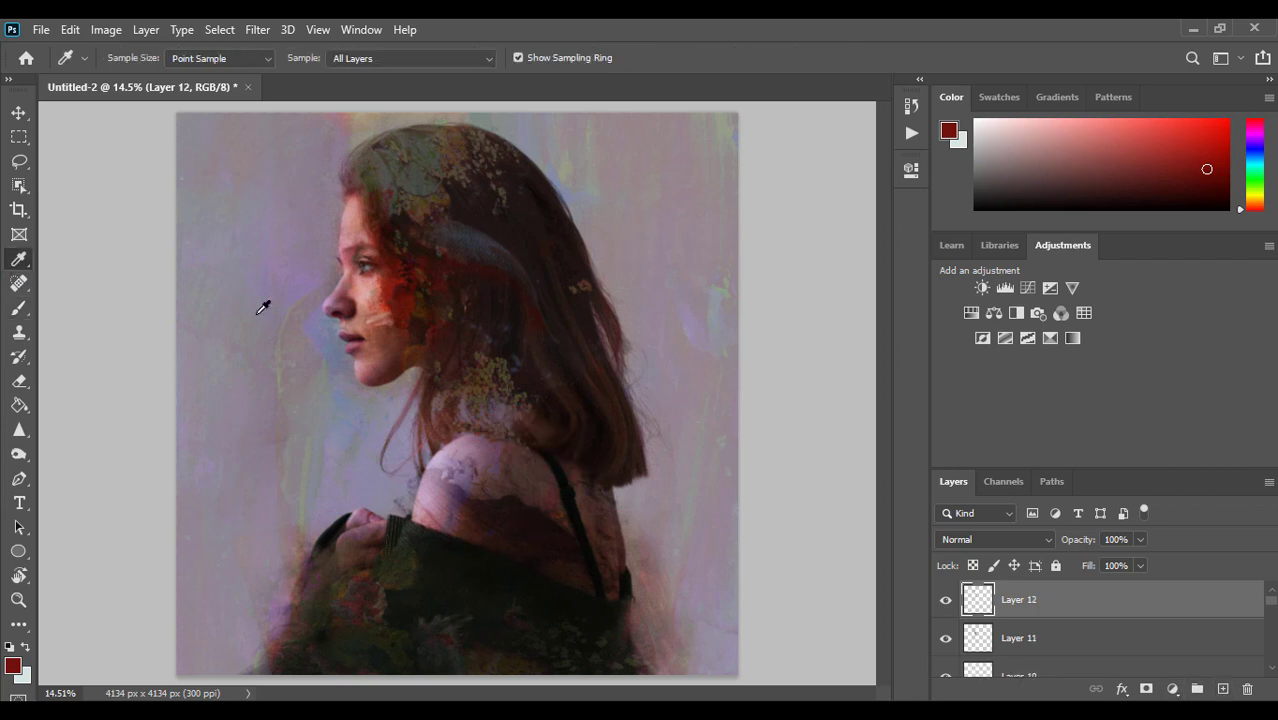
click(477, 327)
click(19, 308)
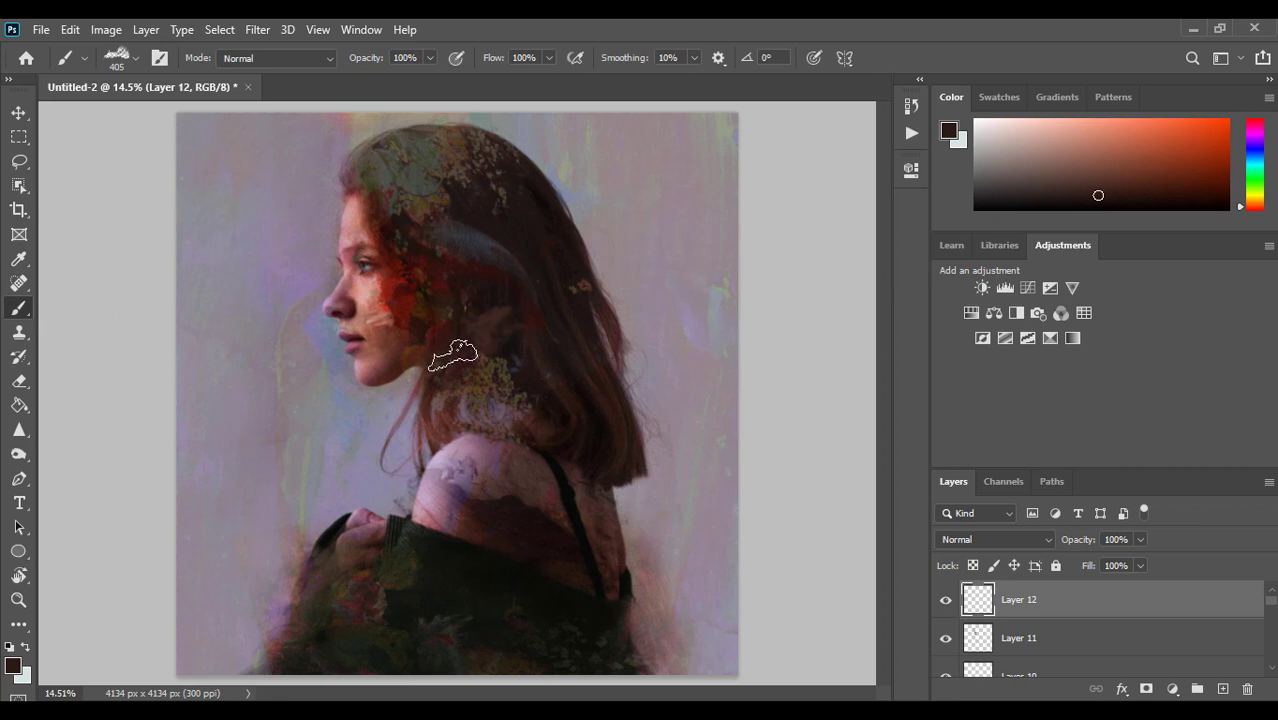
drag(542, 262, 628, 452)
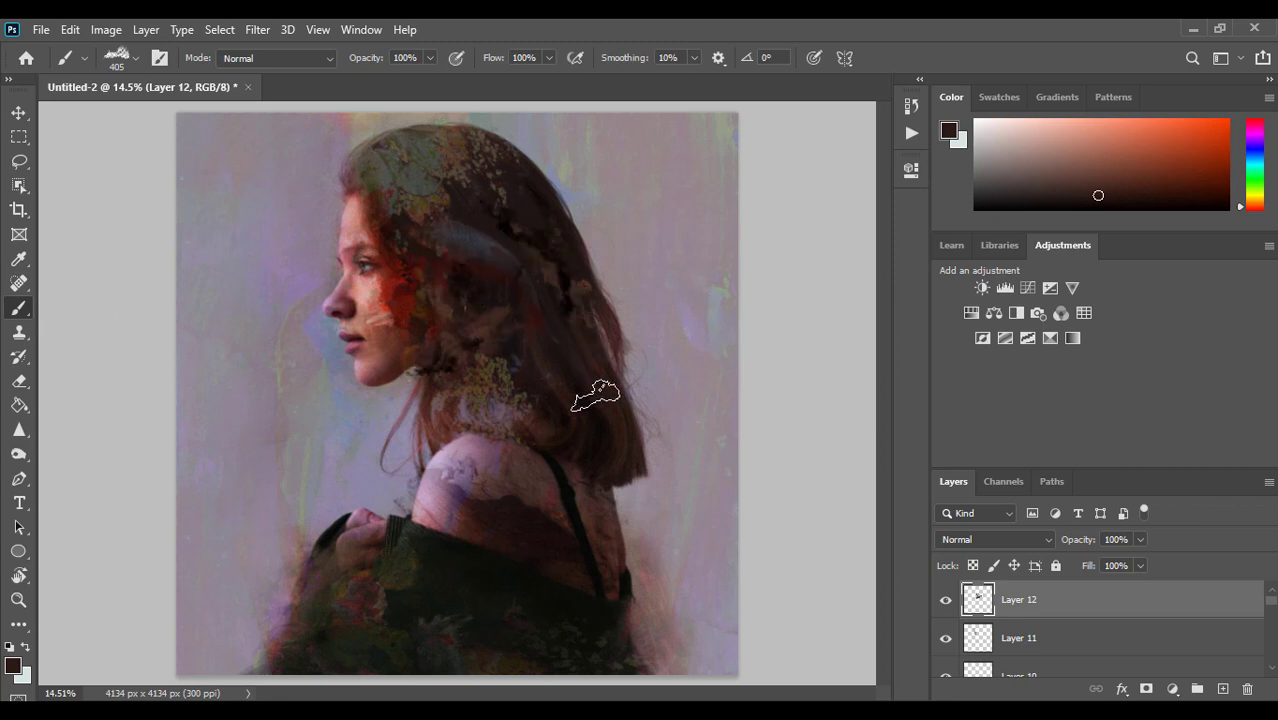
Fade Layer 12 to 40% opacity and add an empty Layer 13 above it
click(1025, 540)
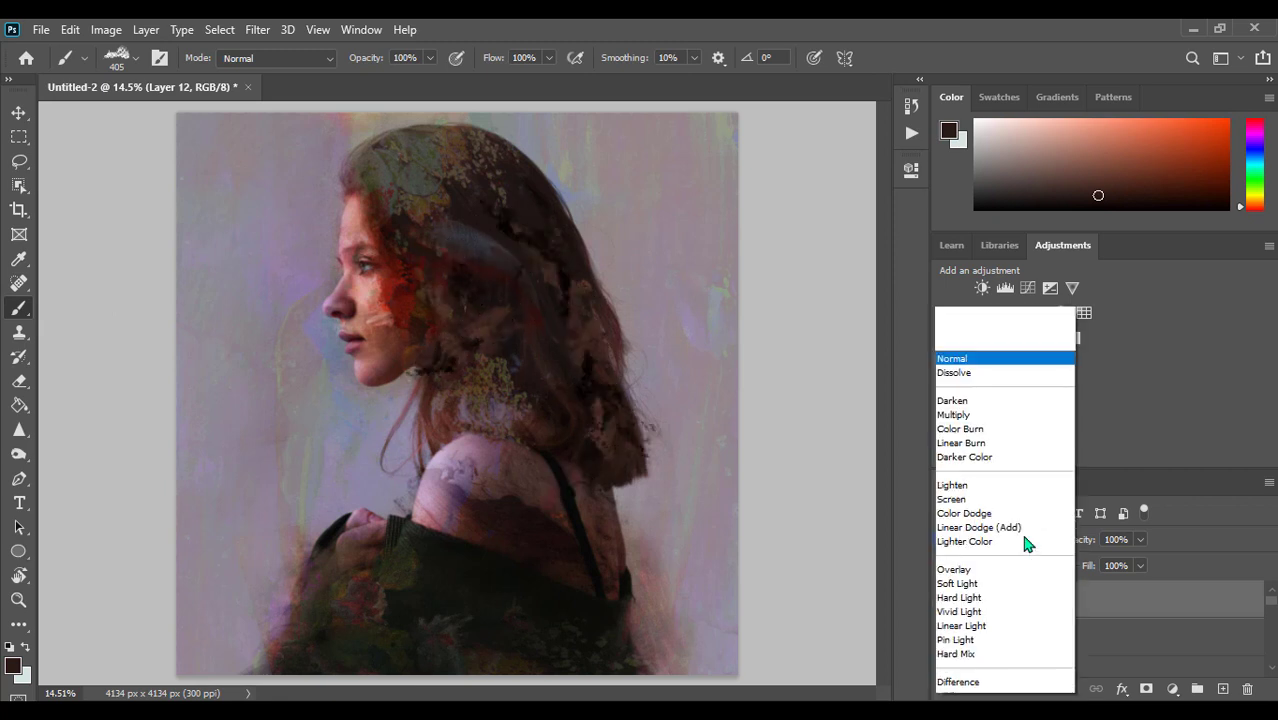
key(Escape)
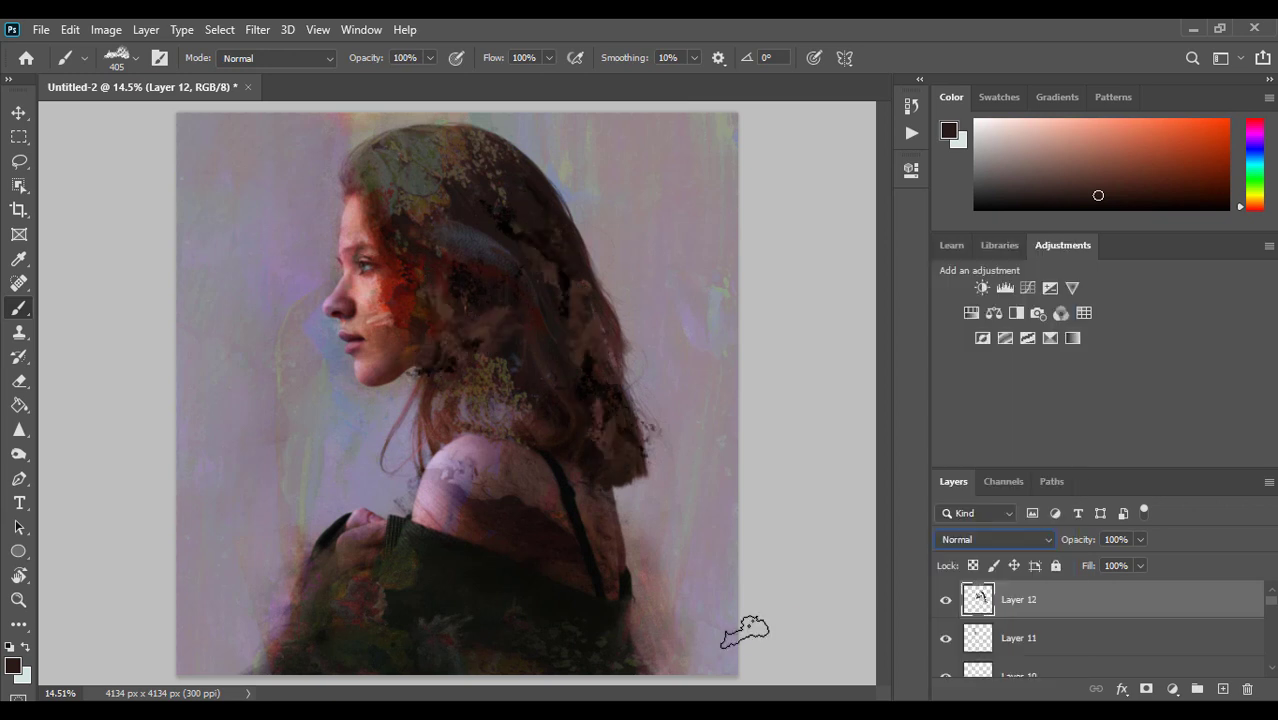
click(1141, 539)
drag(1145, 560, 1091, 575)
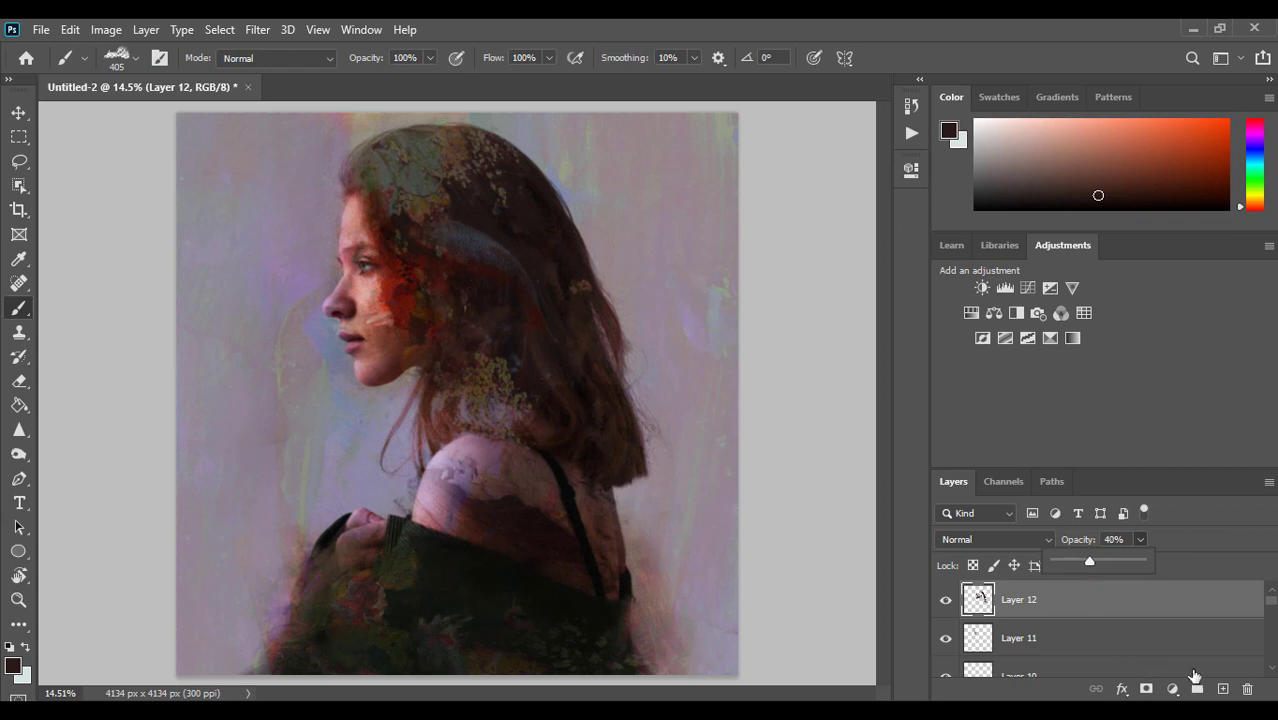
click(1222, 689)
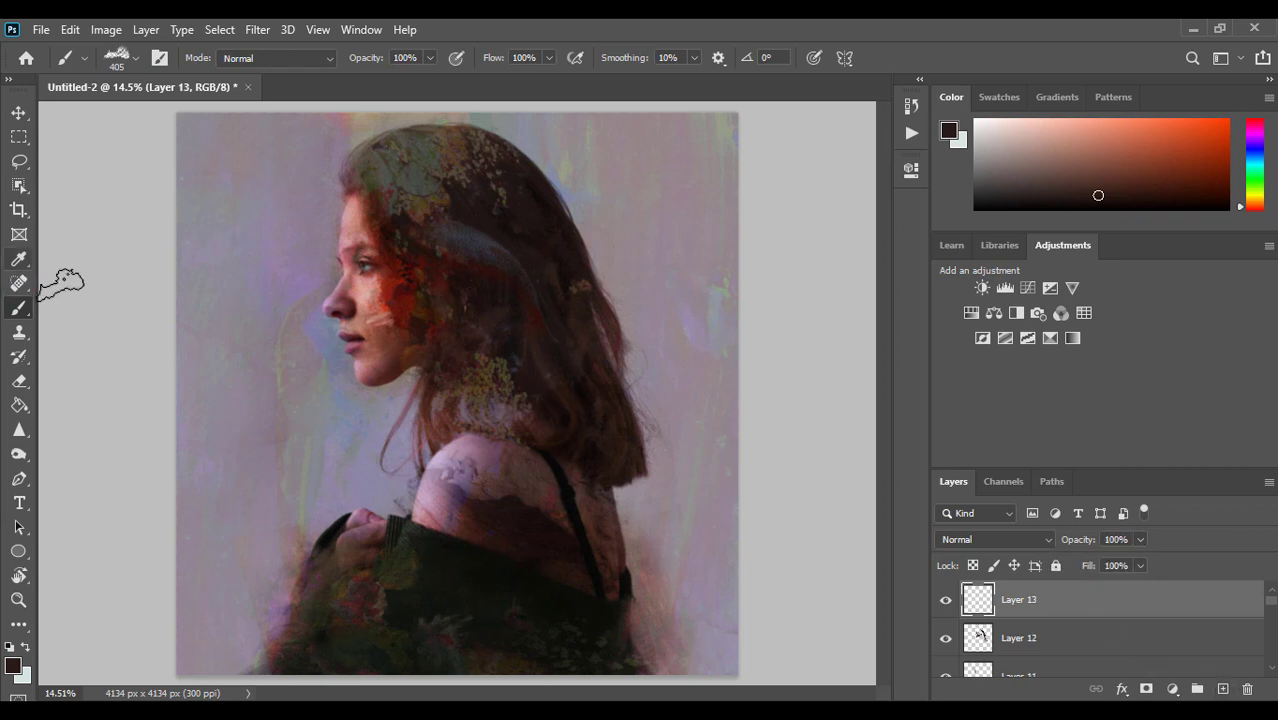
Shift the hue of Layer 12's paint with Hue/Saturation
click(1050, 640)
click(106, 29)
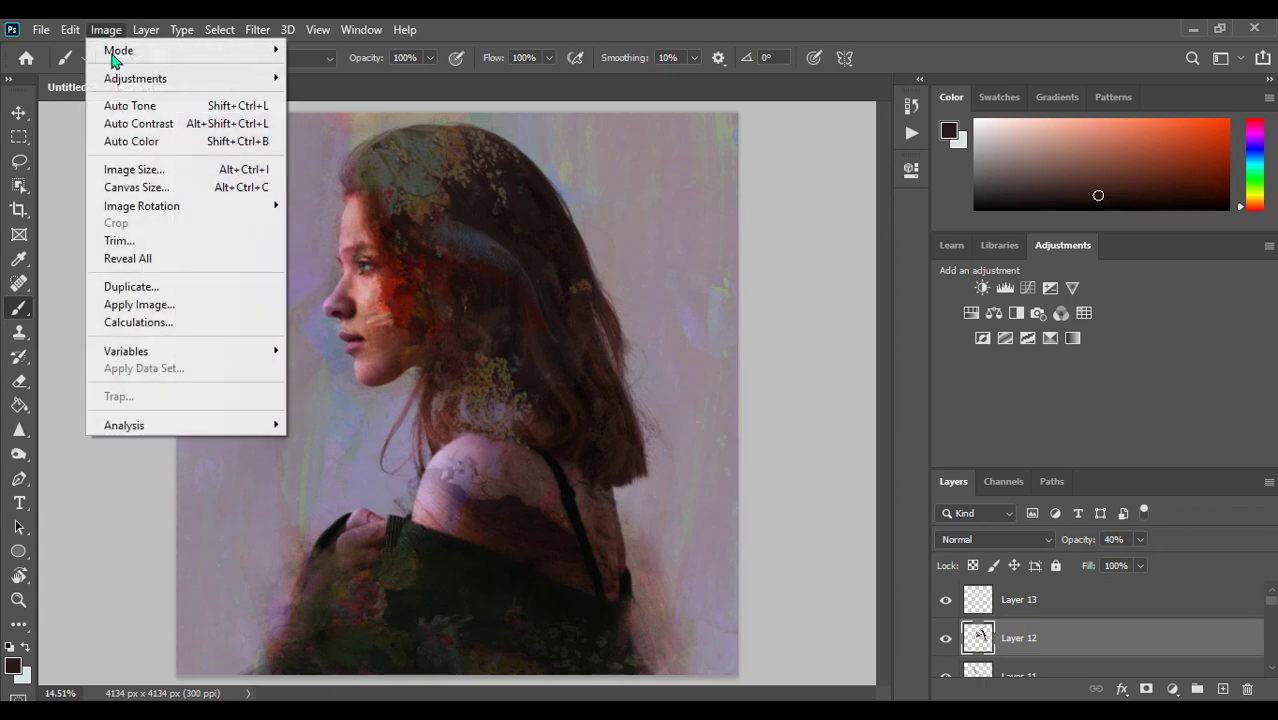
click(332, 178)
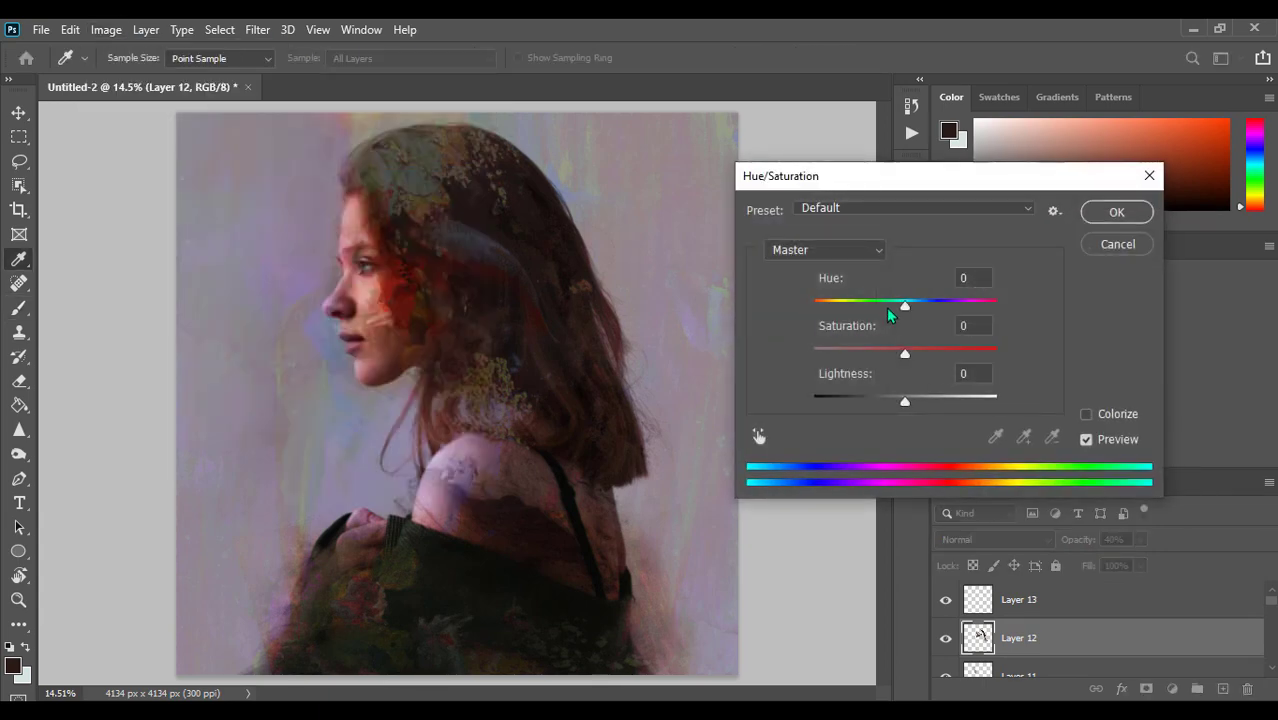
mouse_move(905, 305)
mouse_down()
mouse_move(853, 308)
mouse_move(941, 306)
mouse_up()
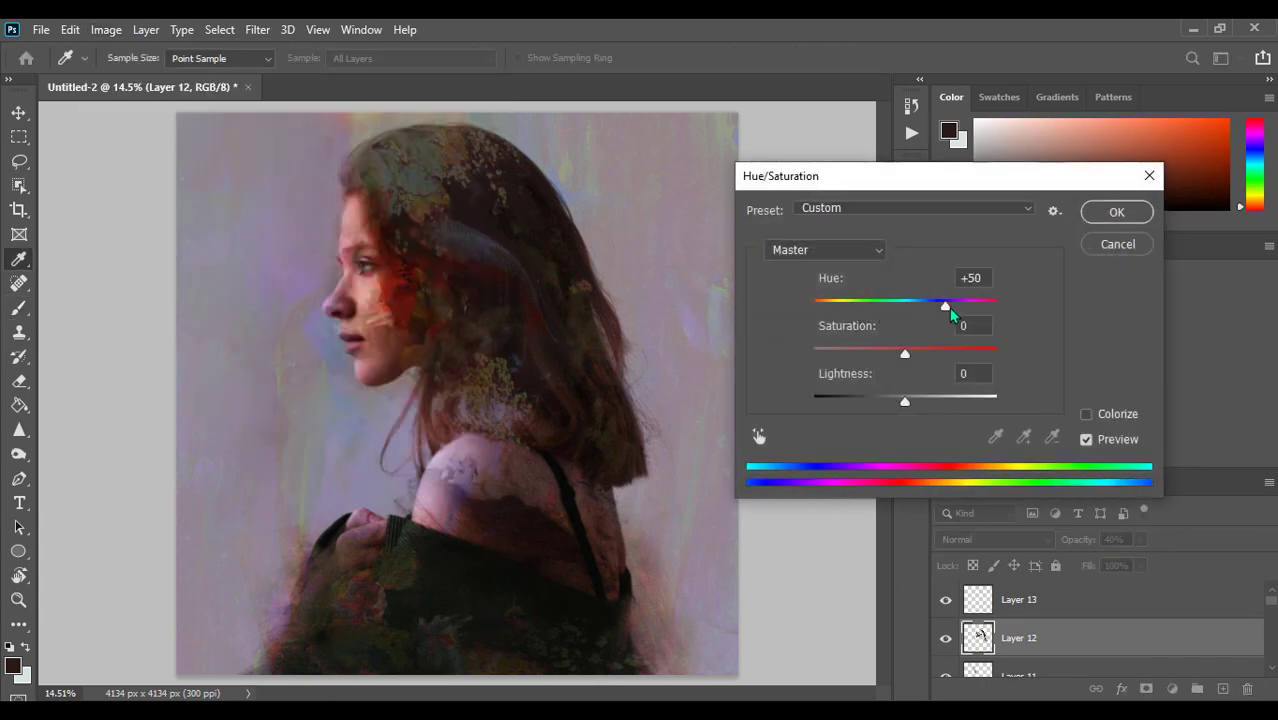
click(1118, 245)
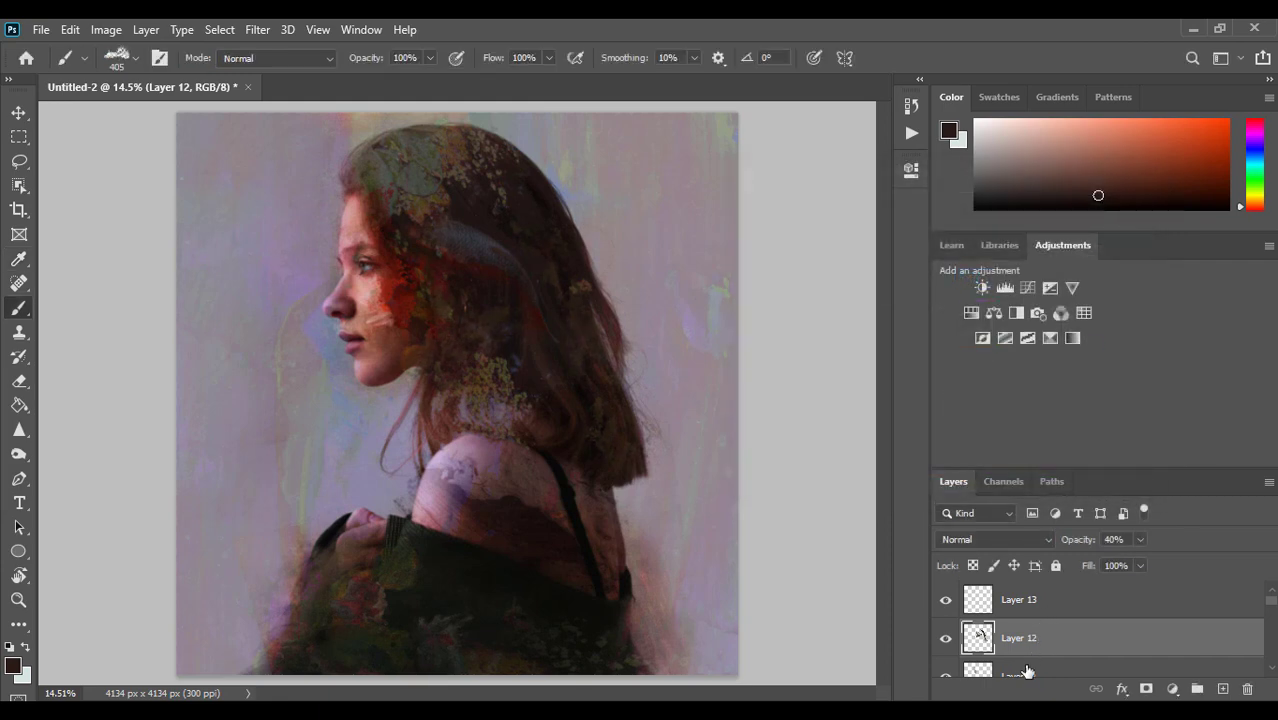
Give Layer 11 a Hue/Saturation change of Hue -12 and Saturation -18
click(1028, 671)
click(106, 29)
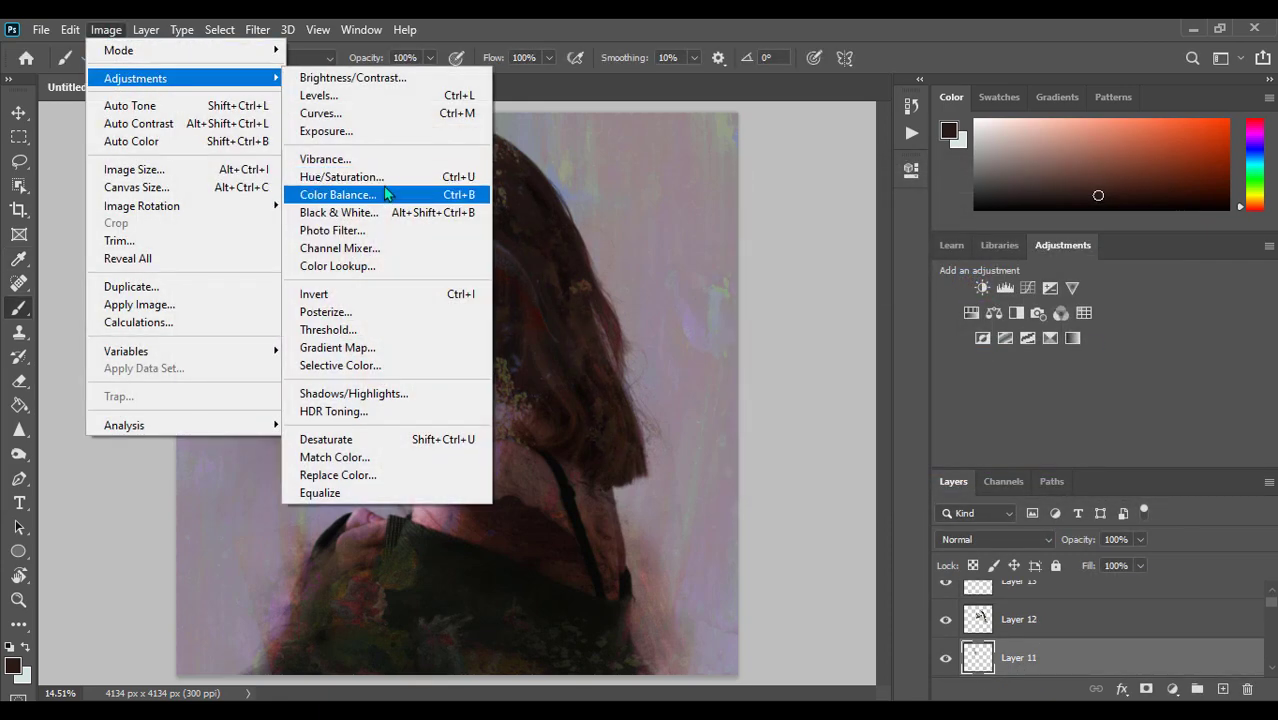
click(341, 177)
mouse_move(905, 303)
mouse_down()
mouse_move(882, 312)
mouse_move(898, 322)
mouse_move(866, 356)
mouse_move(891, 355)
mouse_up()
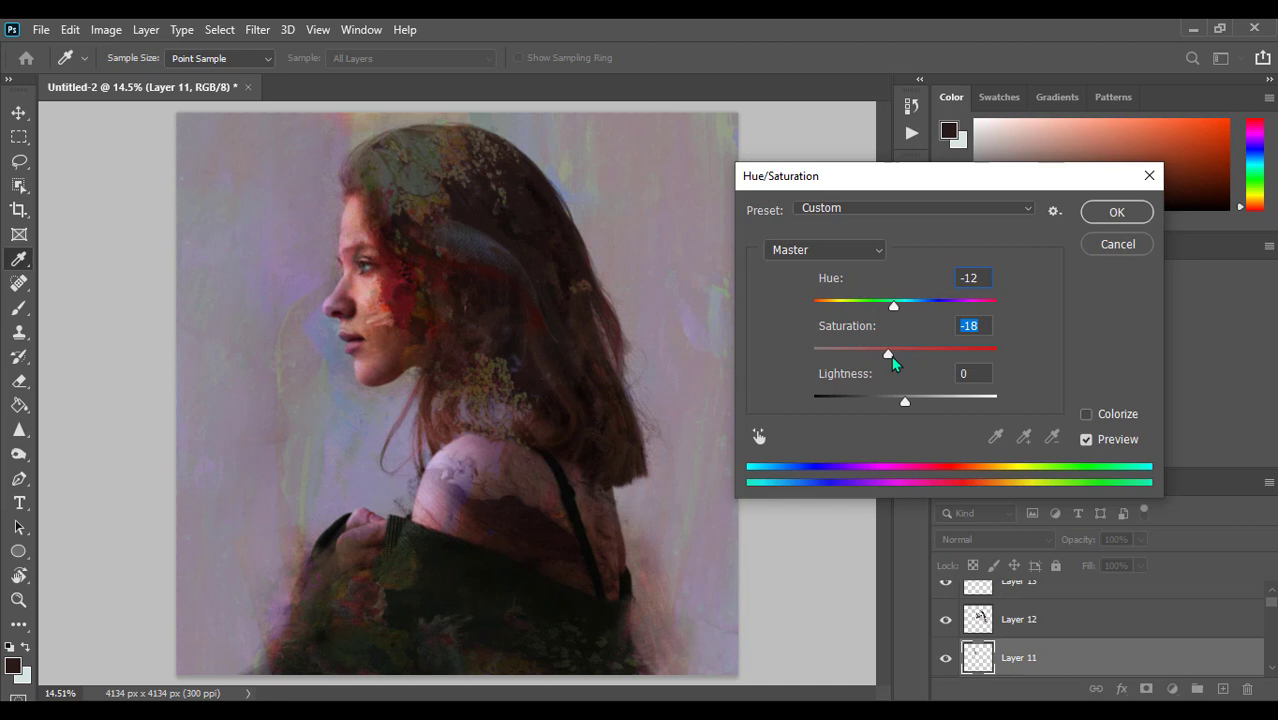
click(1116, 211)
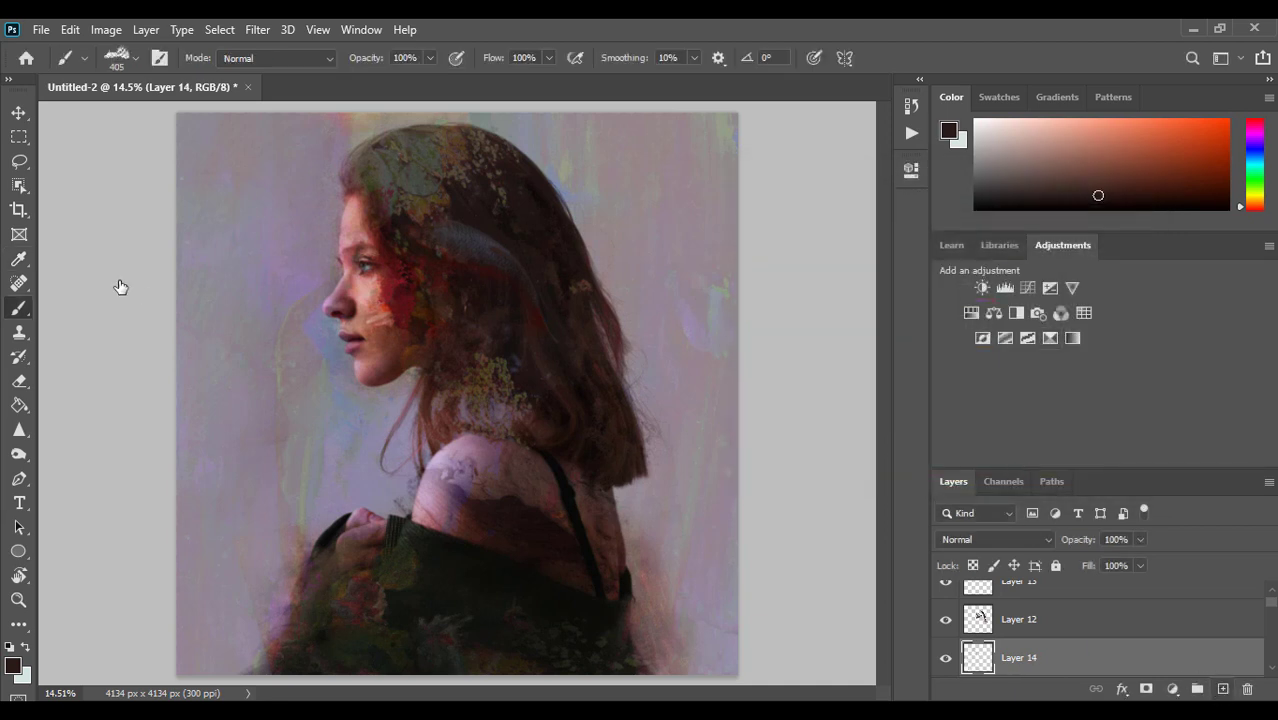
Sample a dark red and load the Oil Pastel Large 8 brush at 93 px, undoing a trial stroke
click(18, 260)
click(396, 285)
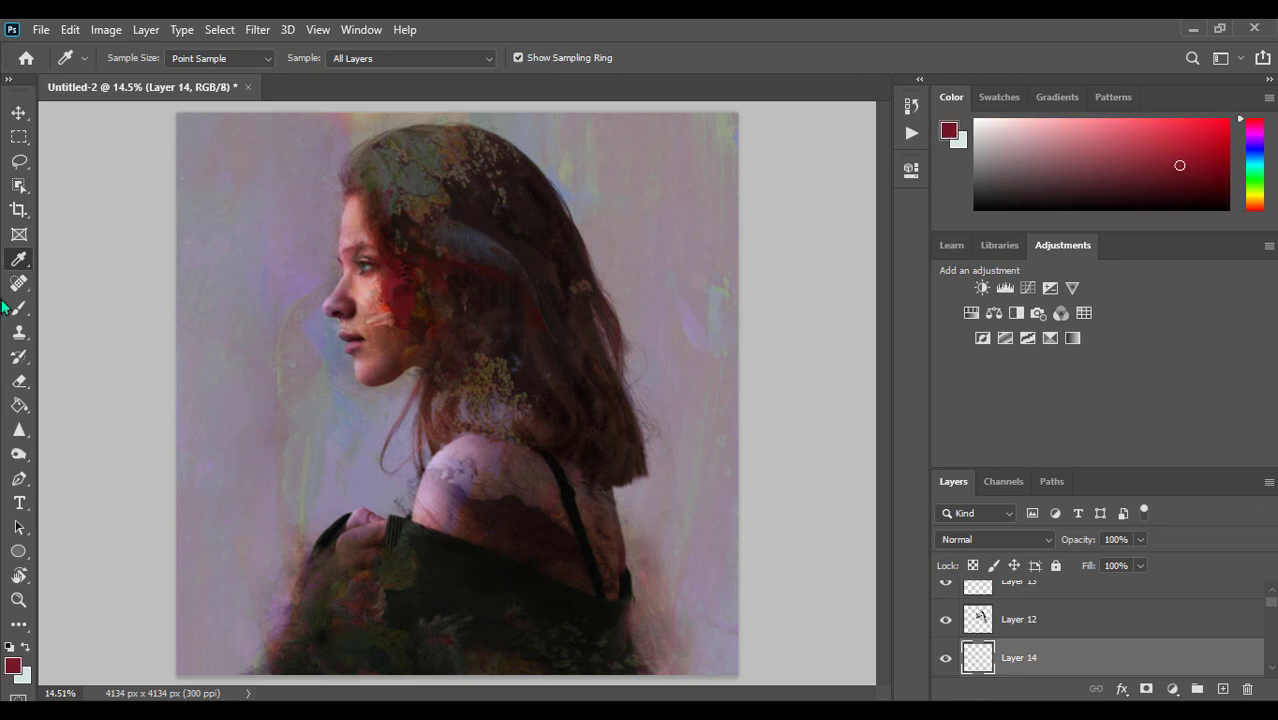
key(b)
right_click(390, 318)
scroll(607, 555, down, 2)
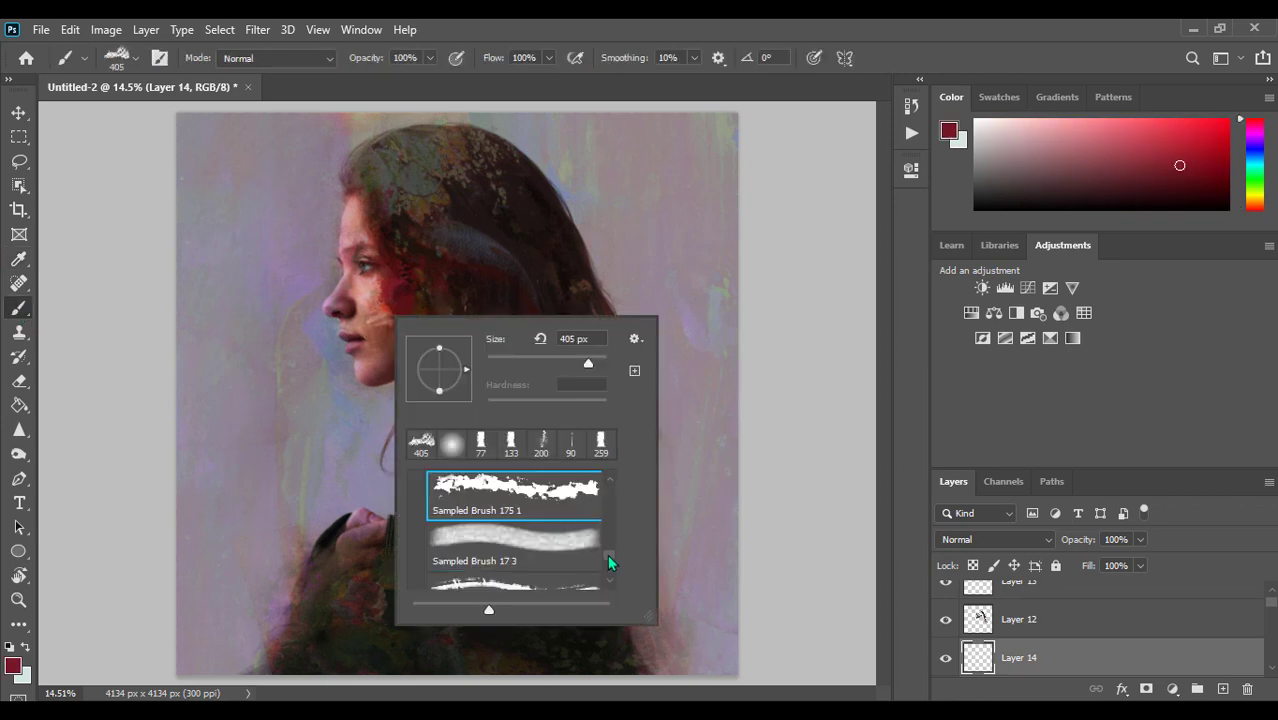
scroll(607, 555, down, 2)
click(555, 522)
key(Return)
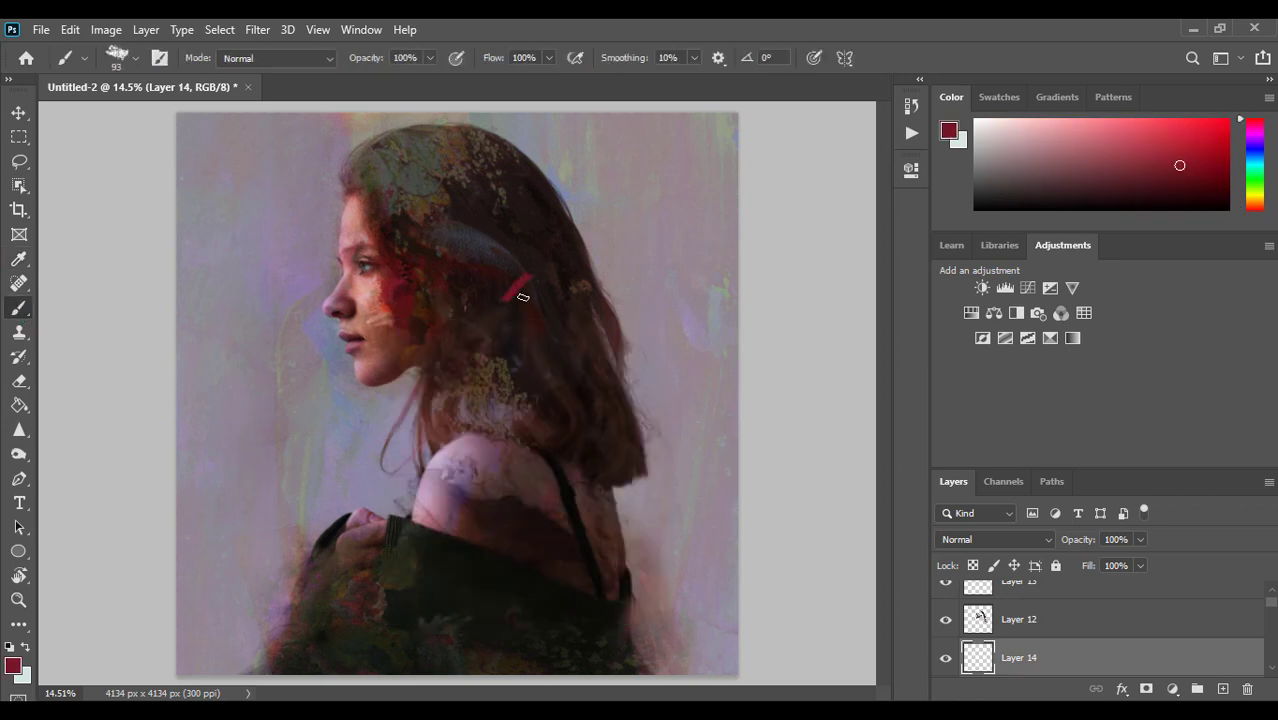
drag(505, 278, 530, 360)
key(ctrl+z)
Lower the brush flow to 24% and paint a soft dark red stroke on Layer 14
drag(548, 58, 513, 88)
right_click(541, 248)
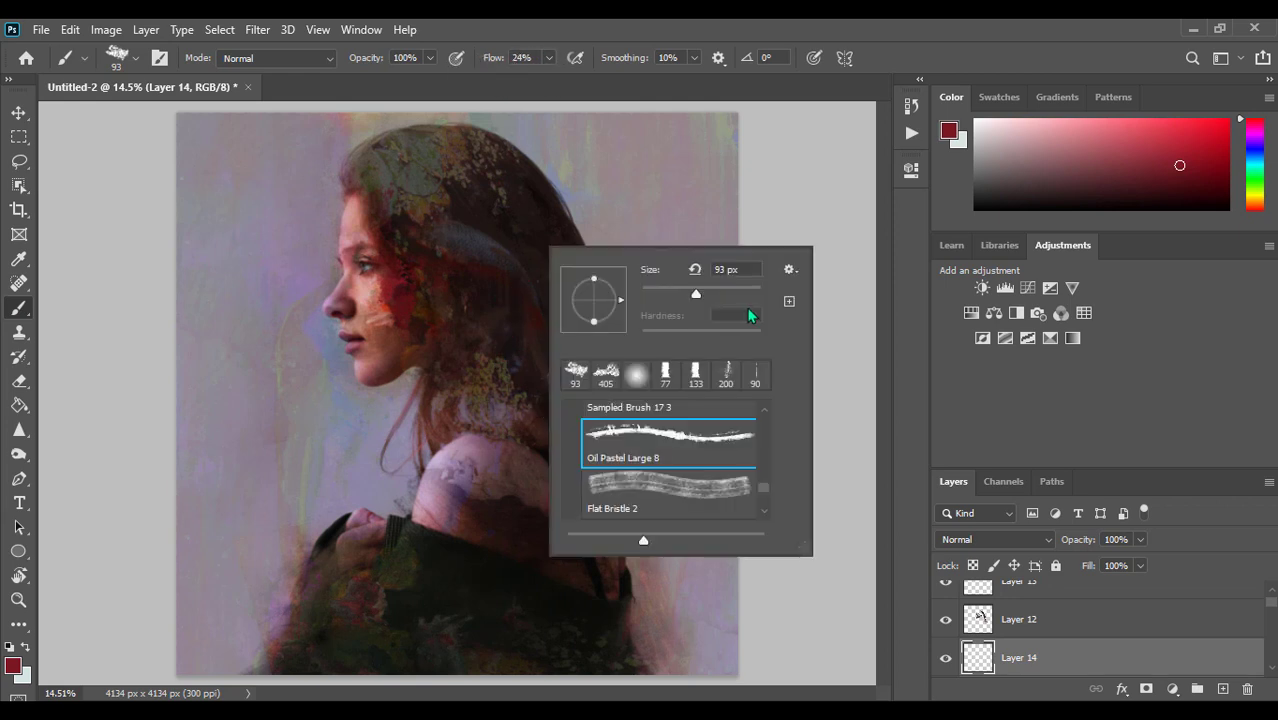
key(Return)
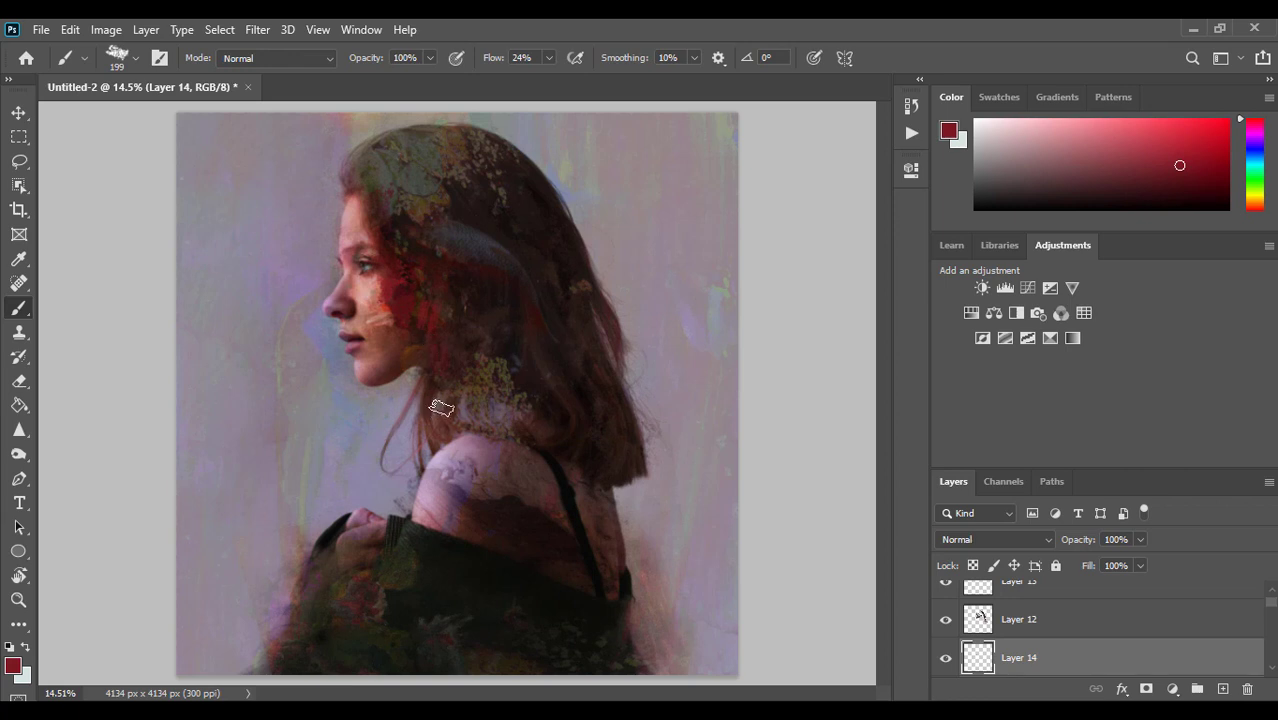
mouse_move(398, 513)
mouse_down()
mouse_move(293, 626)
mouse_move(365, 680)
mouse_move(449, 658)
mouse_up()
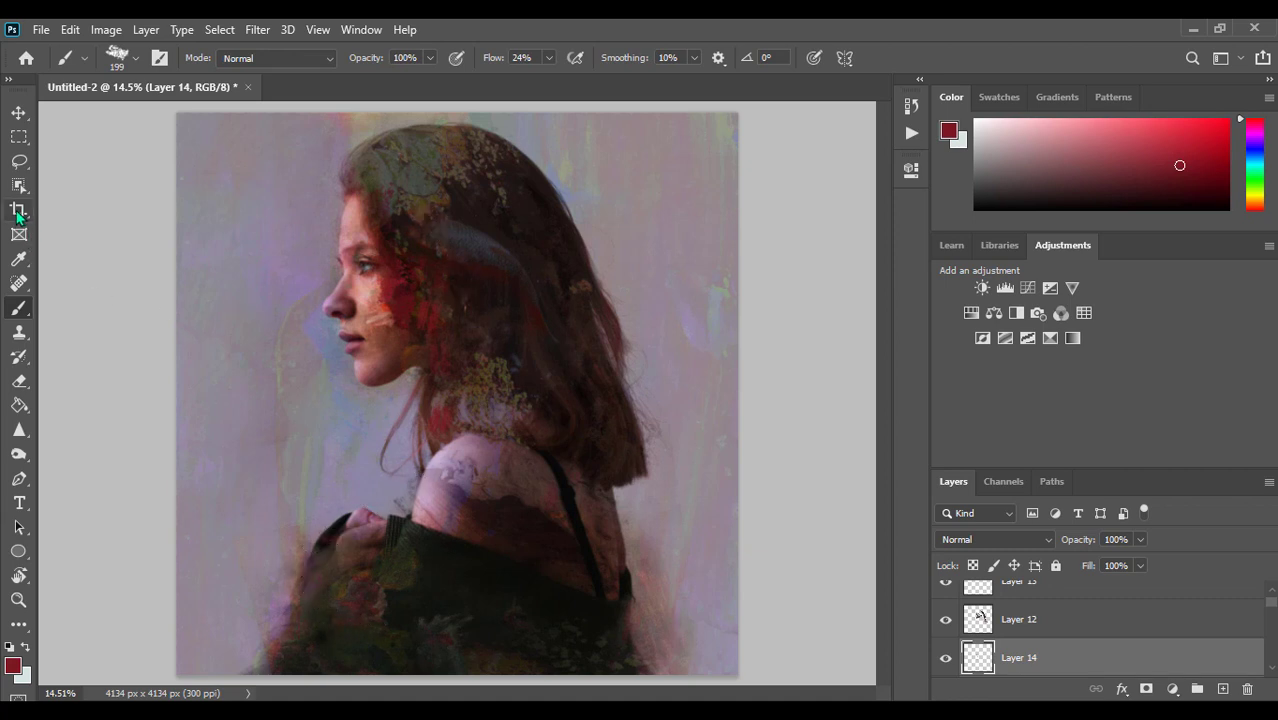
Sample a brownish-gold tone and set the brush to 338 px at 5% flow
click(18, 258)
click(420, 198)
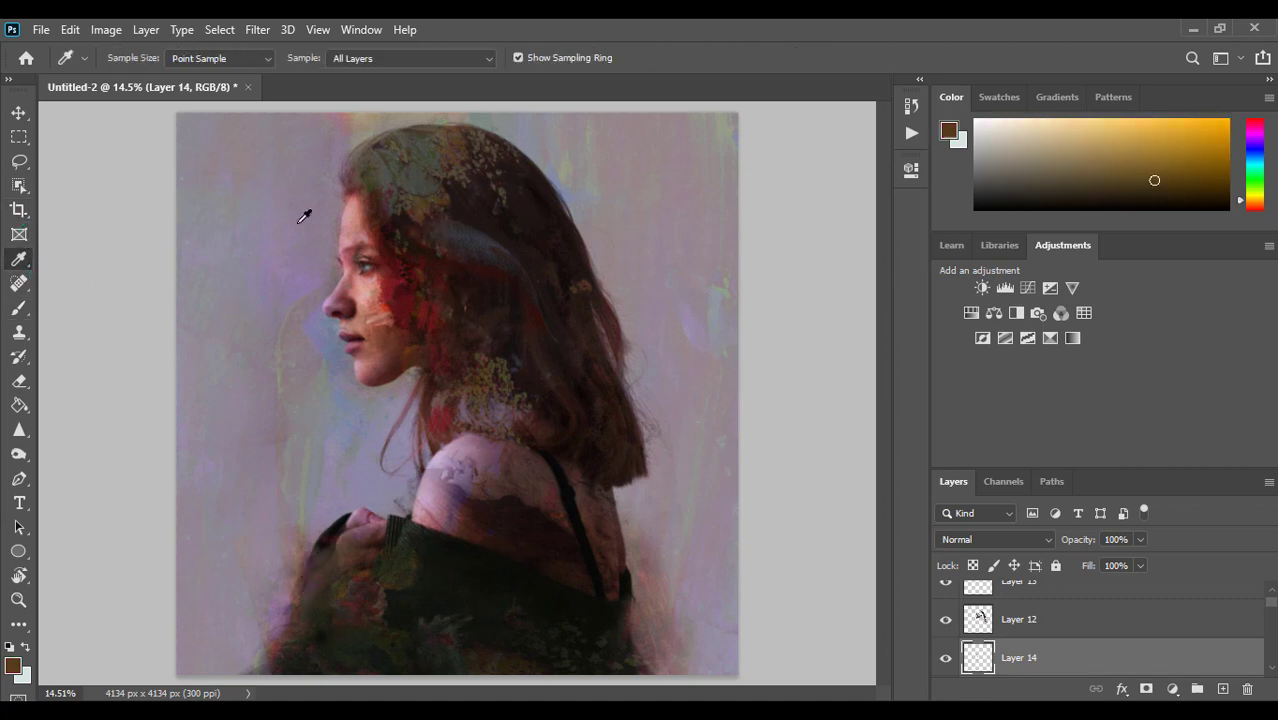
click(18, 307)
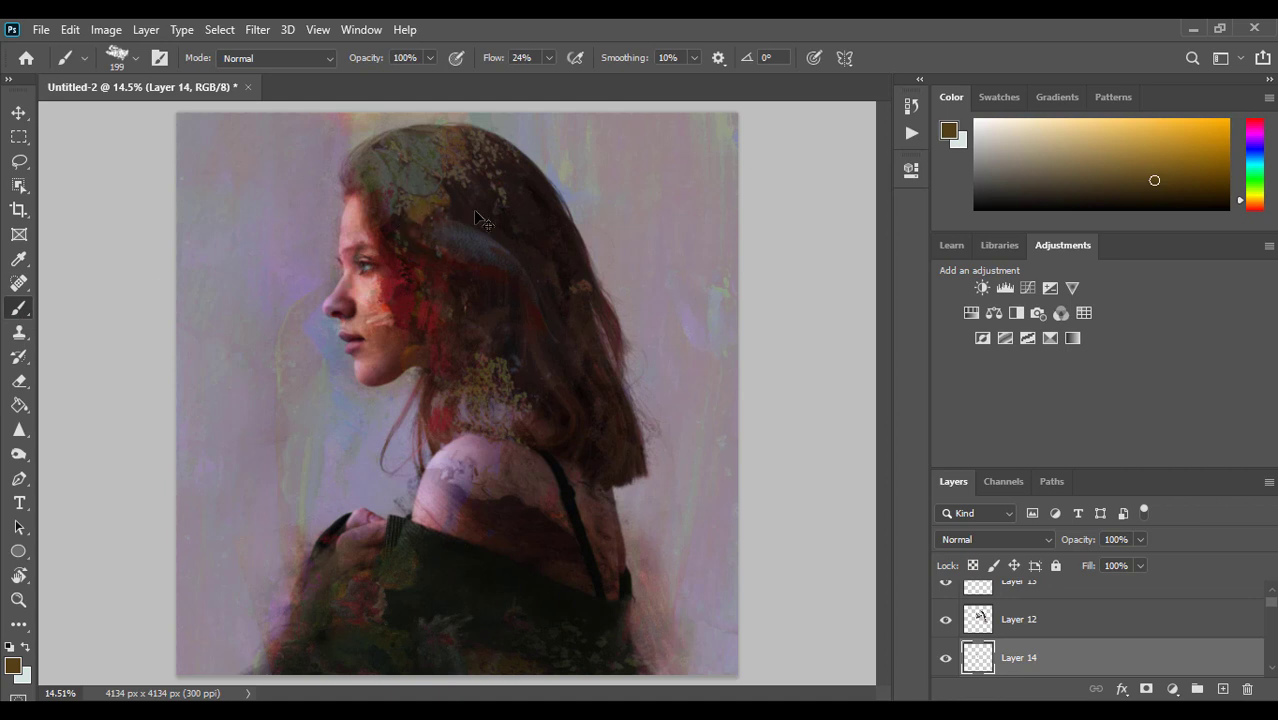
right_click(475, 211)
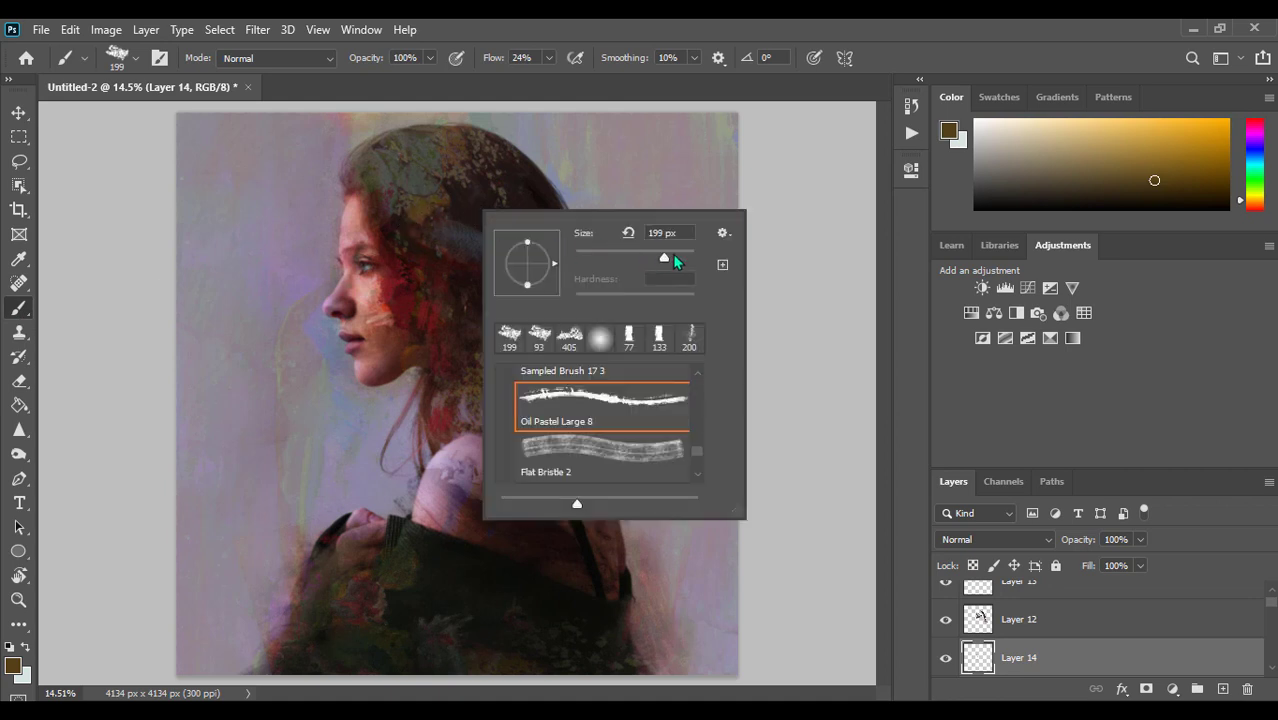
click(548, 58)
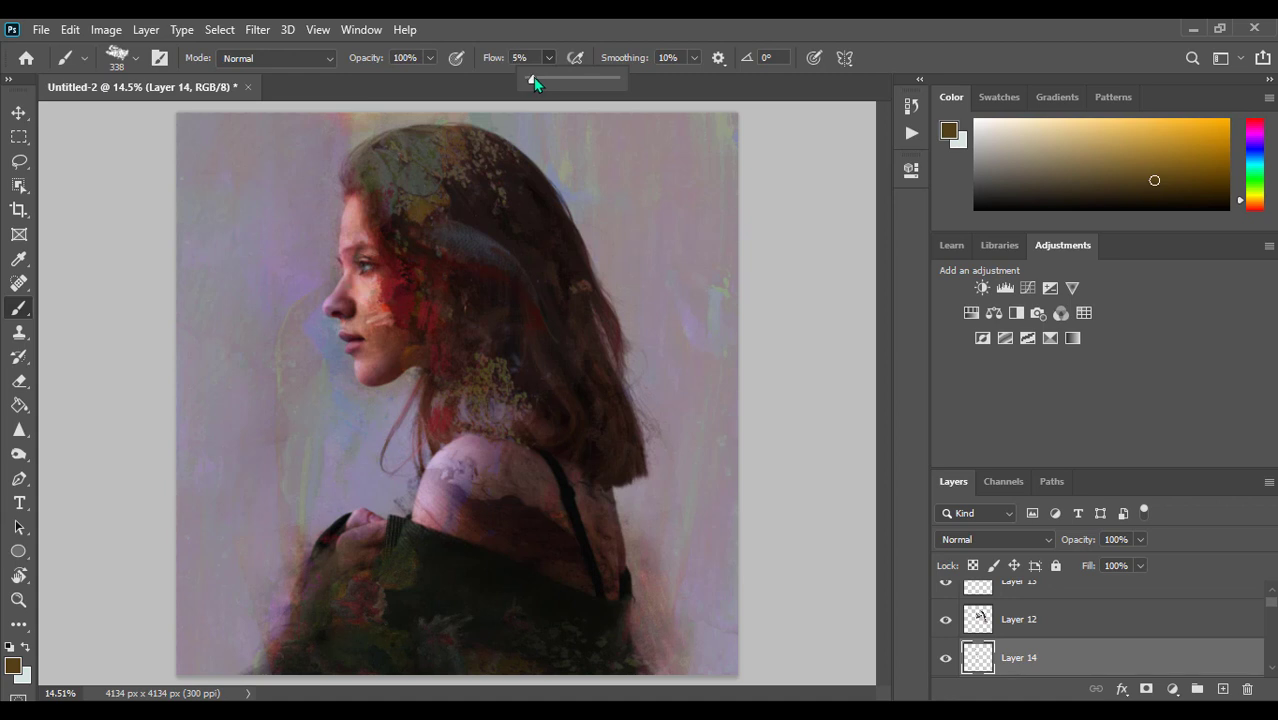
click(430, 206)
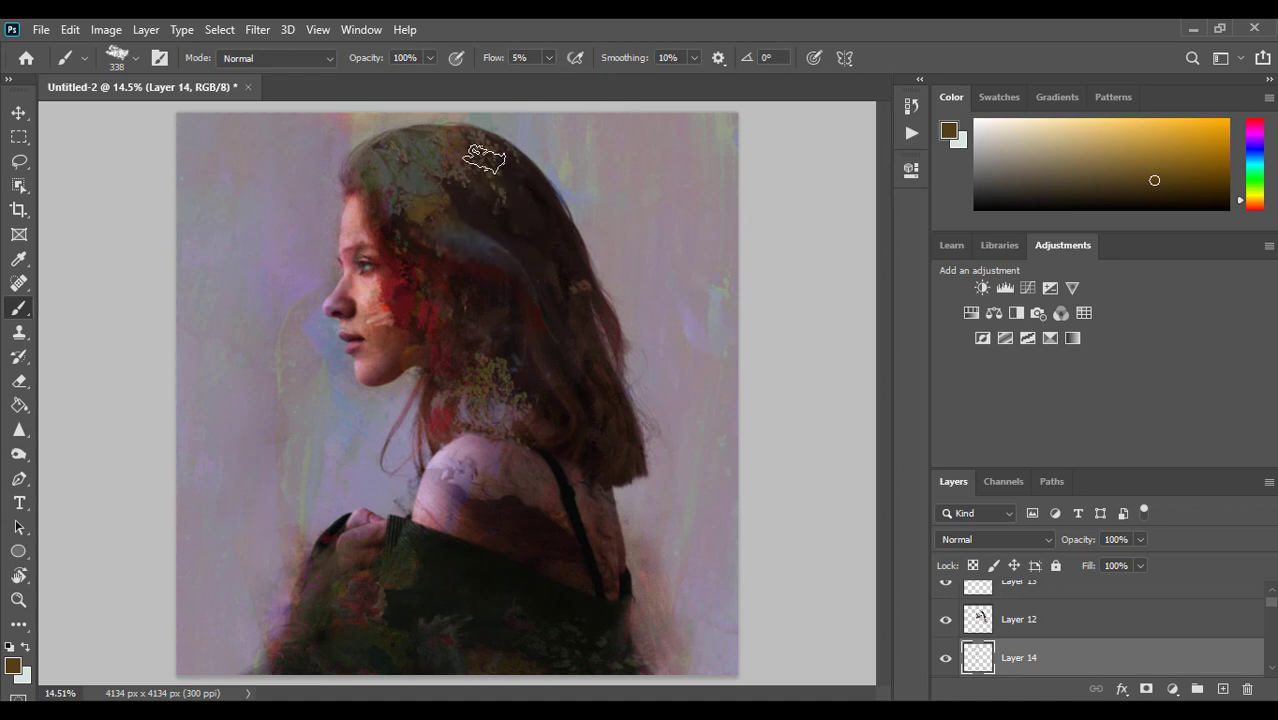
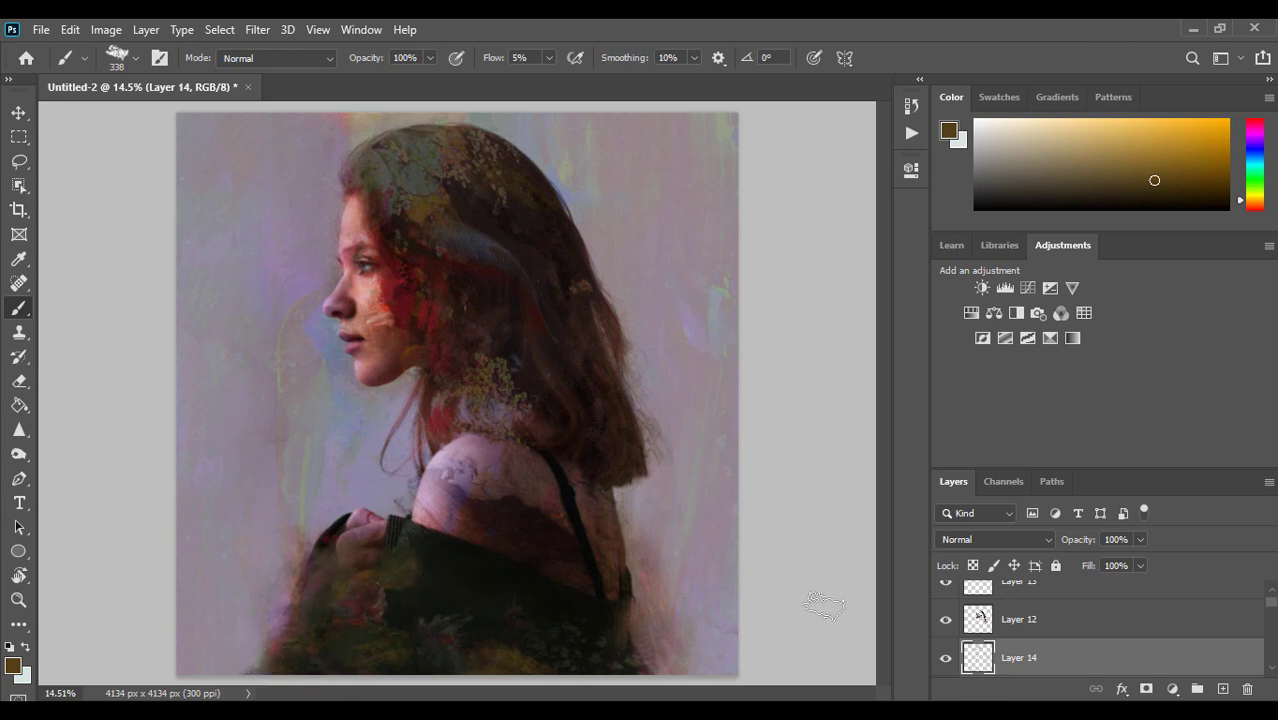
On a new layer, sample the pink skin tone and softly paint it over the forehead
click(1222, 689)
click(18, 259)
click(350, 372)
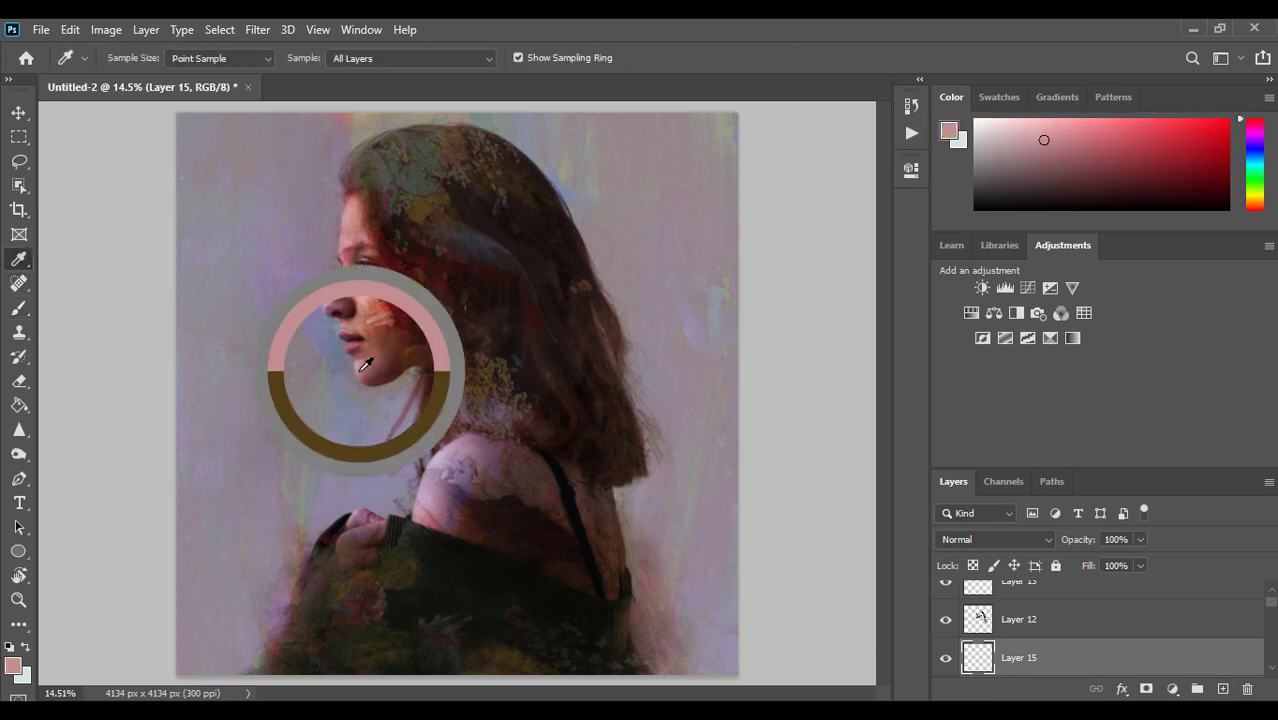
click(18, 307)
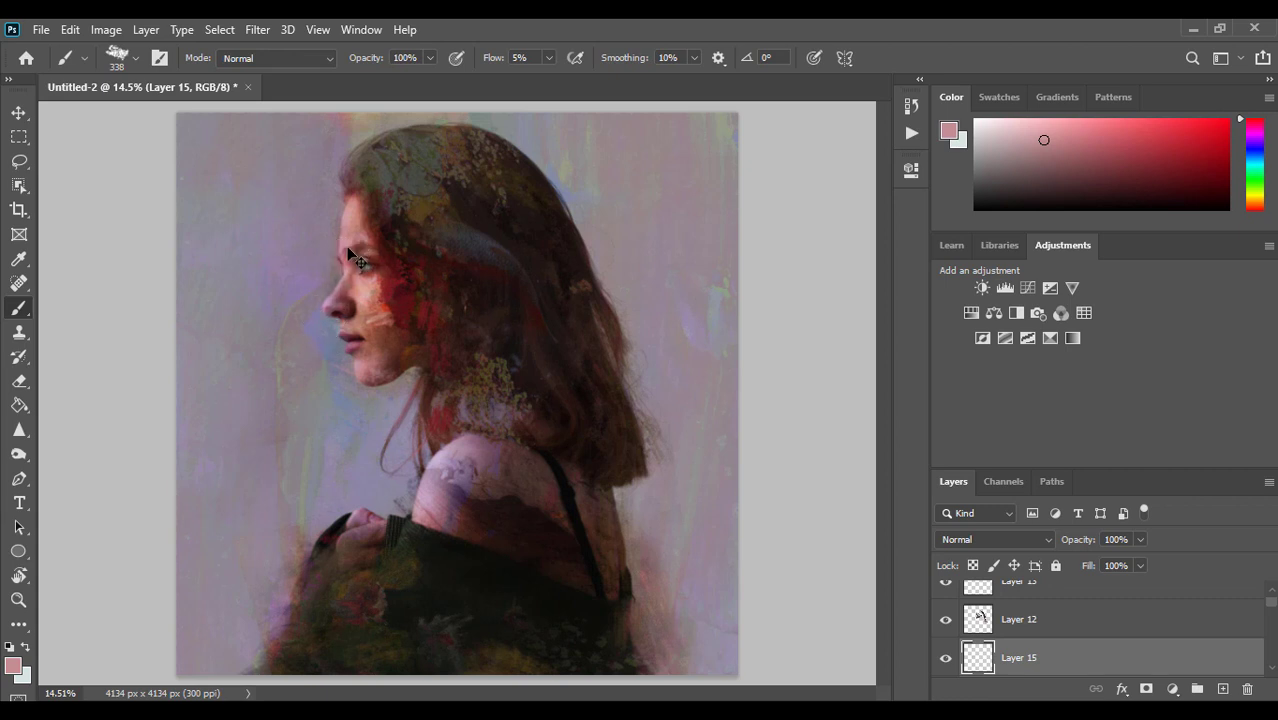
mouse_move(350, 255)
mouse_down()
mouse_move(351, 190)
mouse_move(372, 171)
mouse_up()
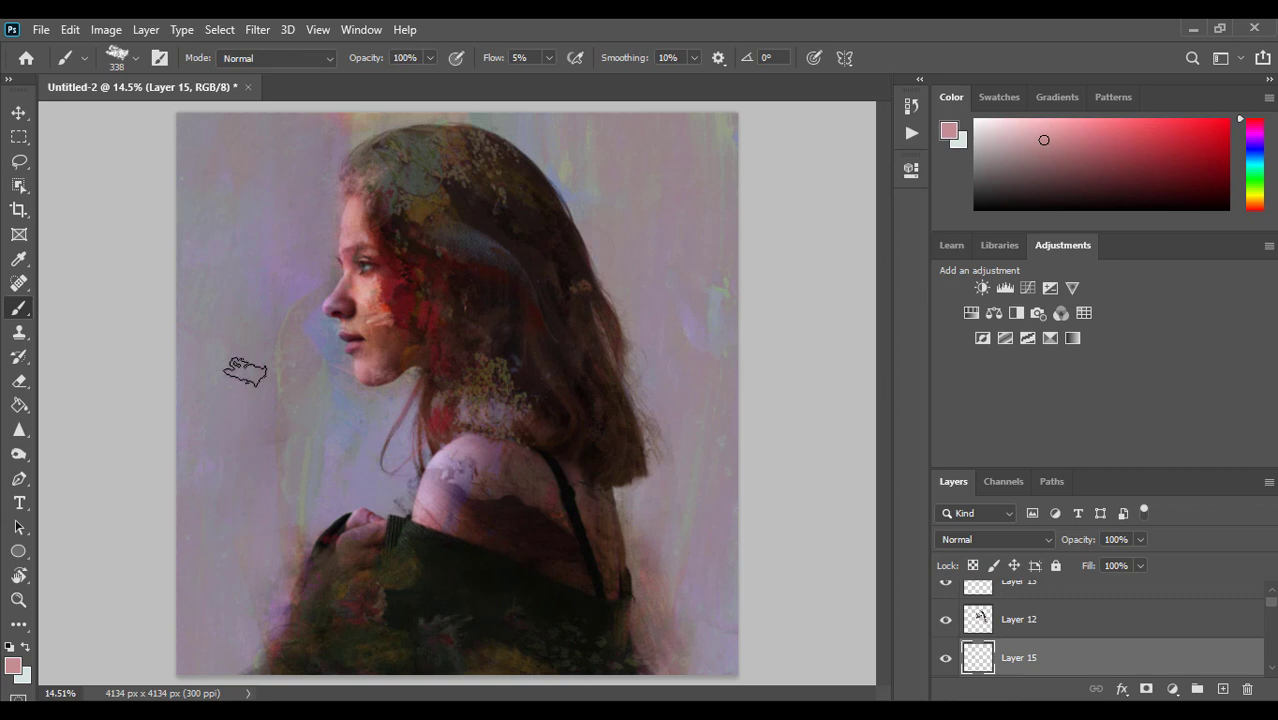
Compare the painted layer, set its opacity to 55%, and add another empty layer
click(945, 655)
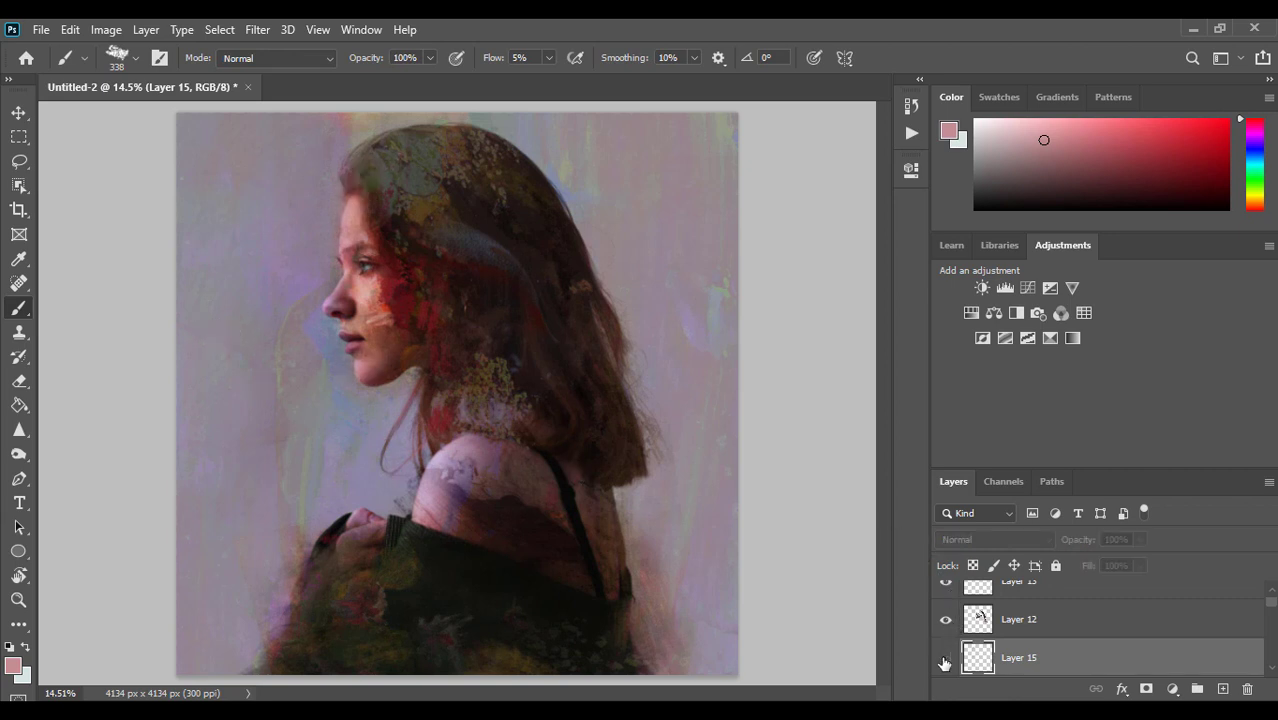
click(1139, 540)
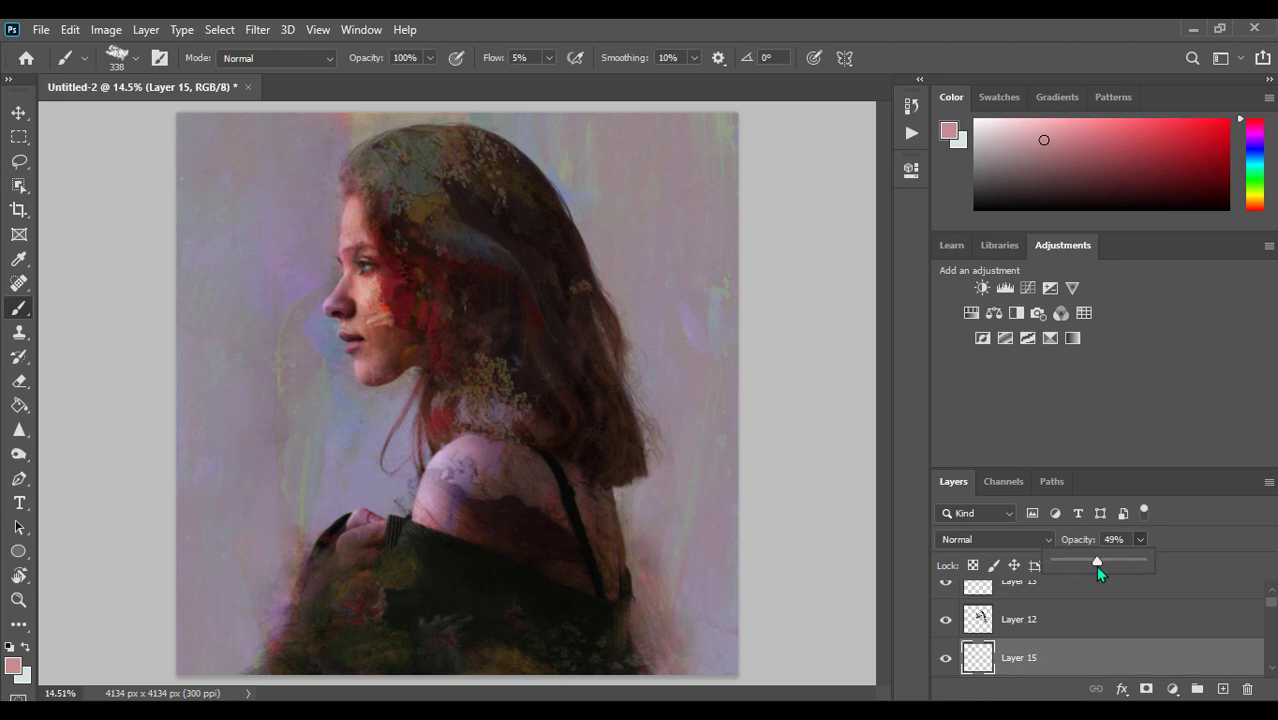
click(1222, 689)
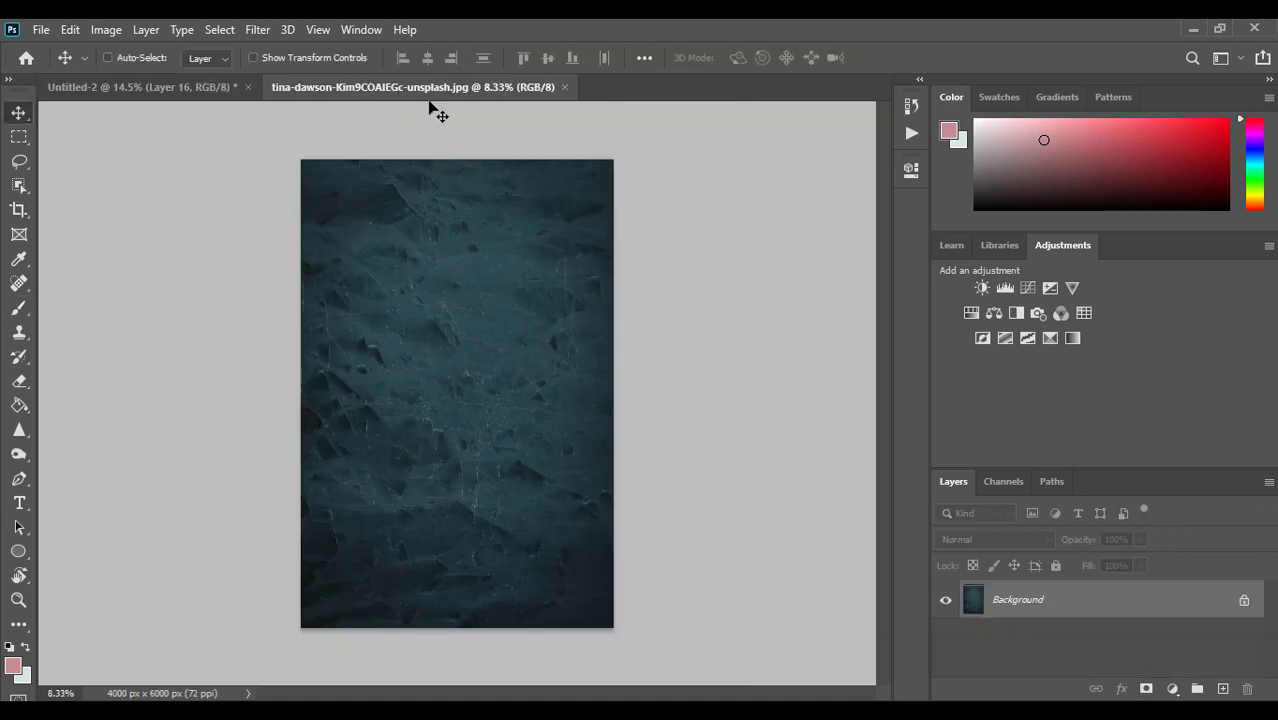
Copy the teal cracked texture into the portrait, stretch it over the canvas, move it to the top
drag(440, 88, 447, 286)
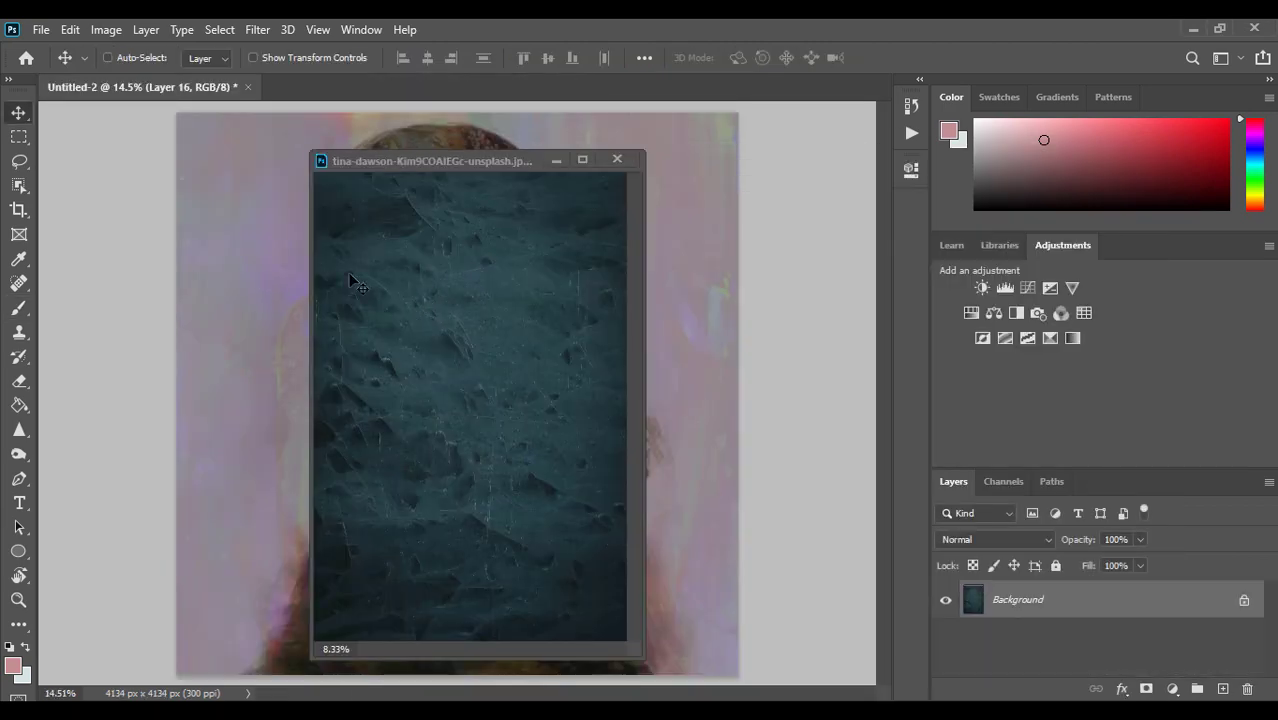
drag(350, 280, 240, 245)
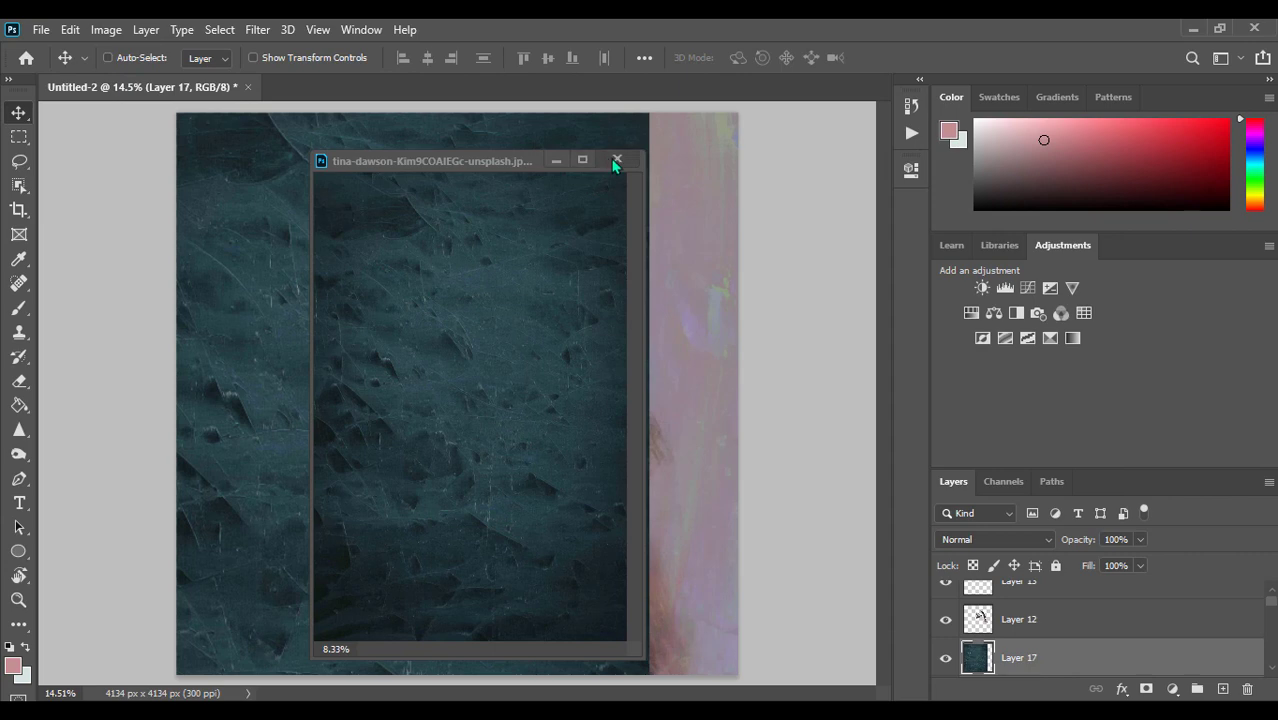
click(617, 160)
drag(526, 351, 600, 377)
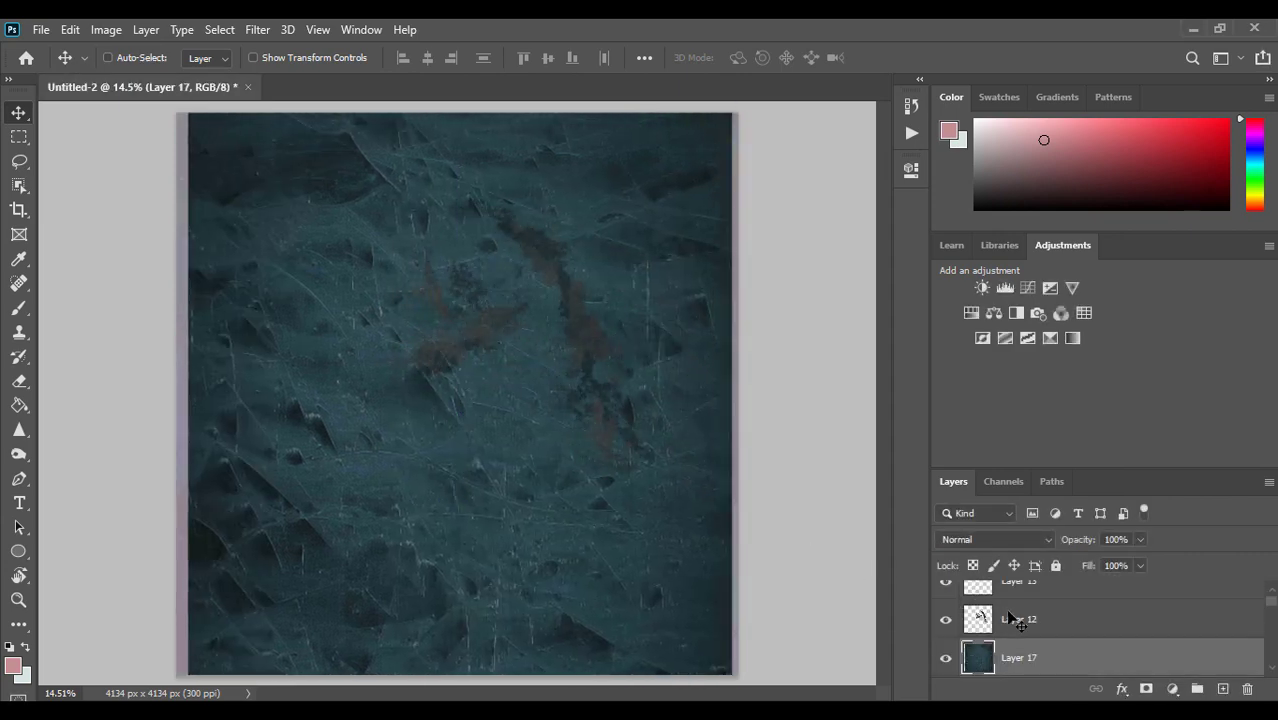
drag(1038, 655, 1038, 535)
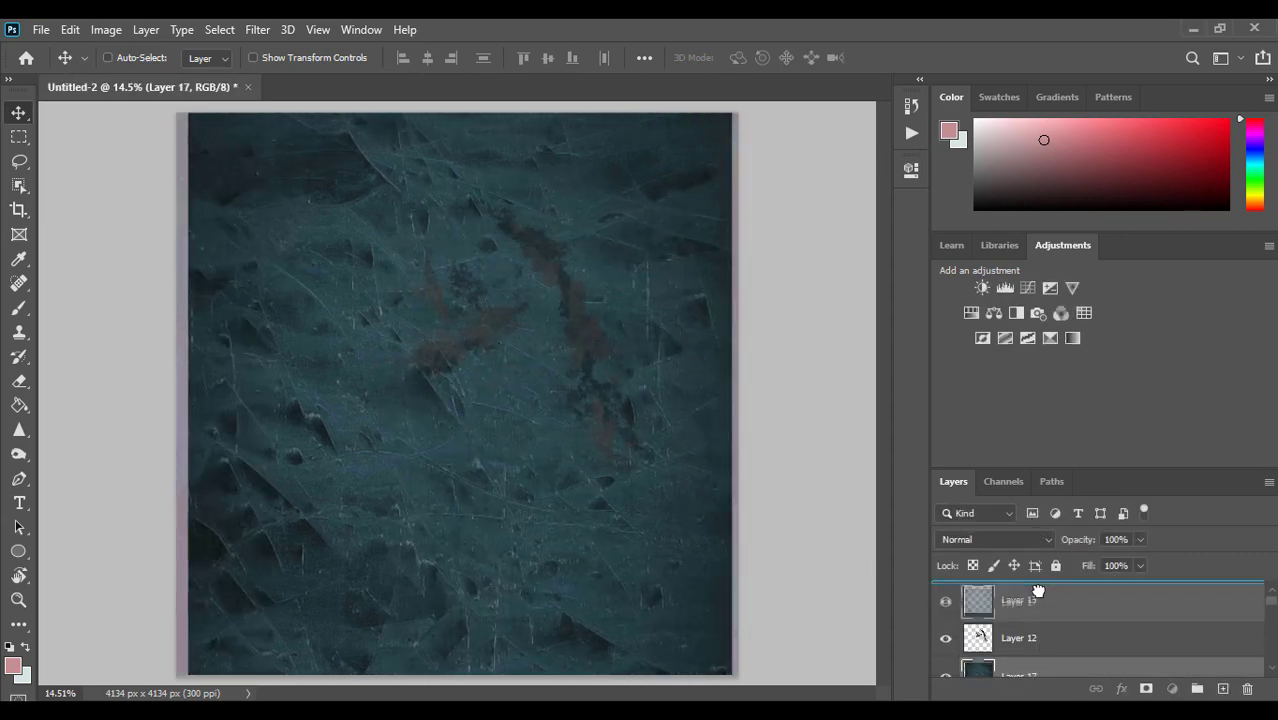
Cycle the texture layer's blend modes, settle on Exclusion, and nudge it slightly
click(992, 539)
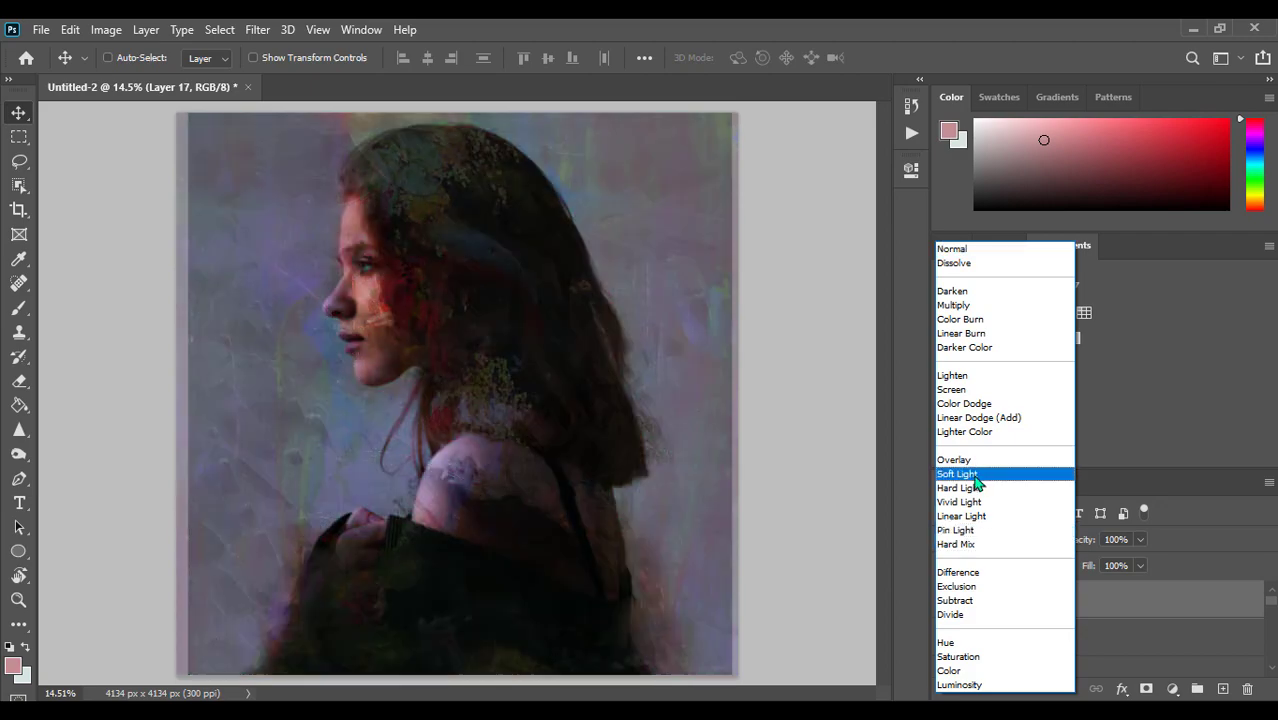
click(973, 474)
key(Up)
key(Down)
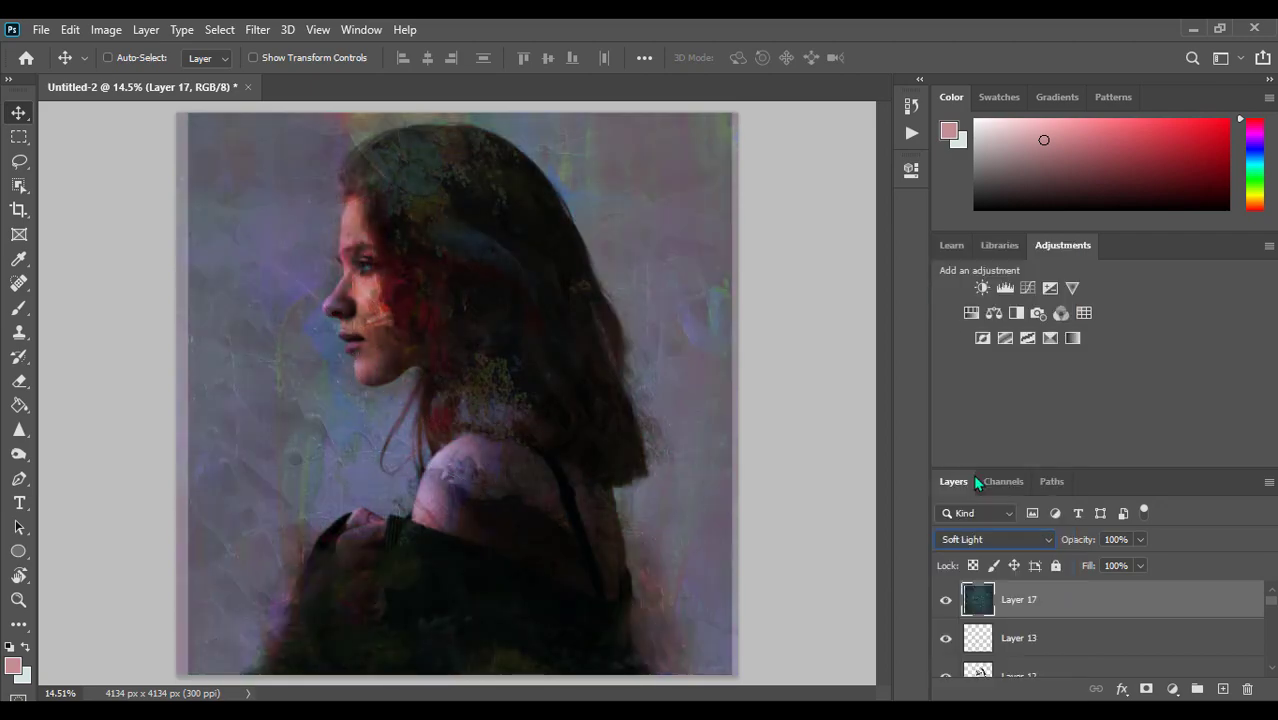
key(Down)
key(Down)
key(Down)
key(Down)
key(Down)
key(Down)
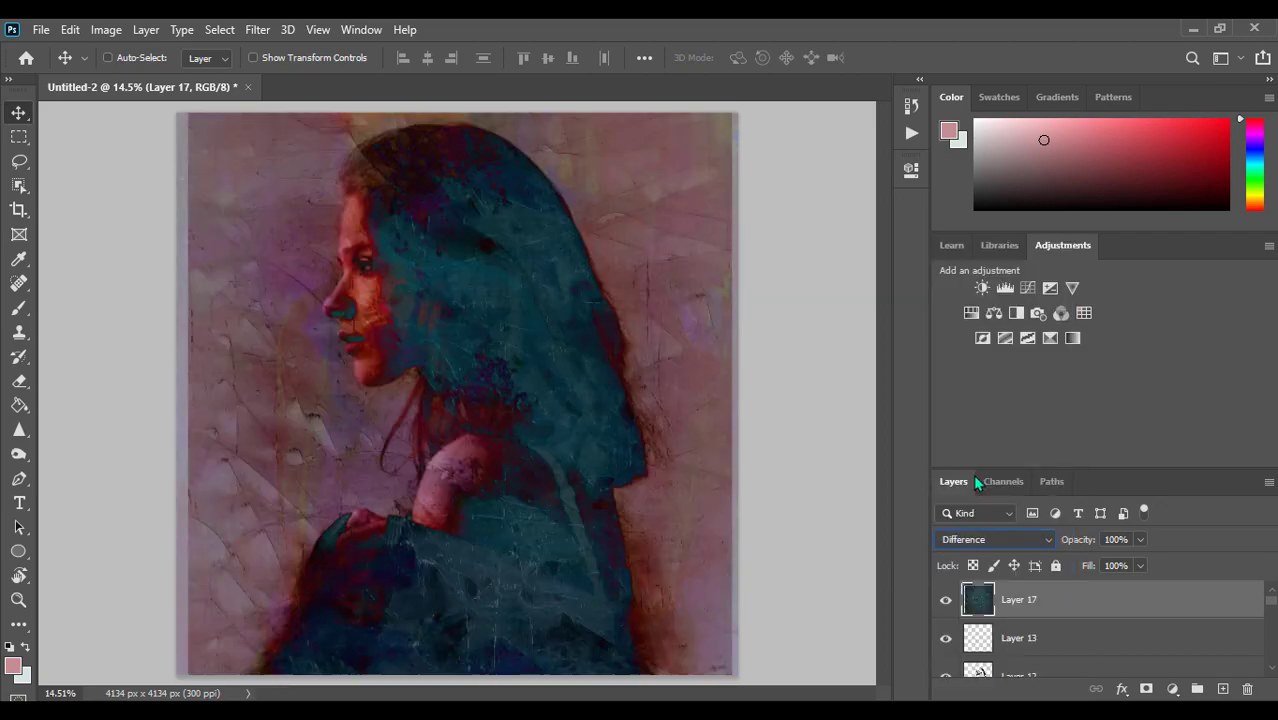
key(Down)
key(Down)
key(Up)
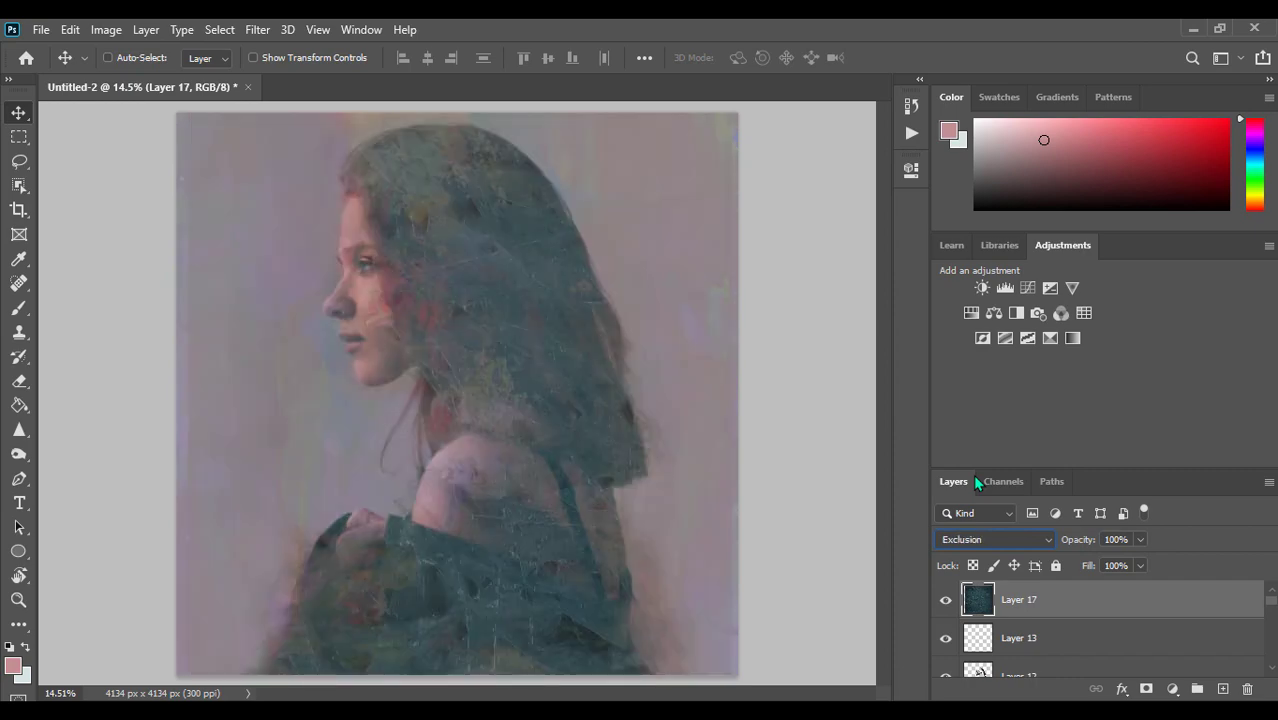
mouse_move(690, 488)
mouse_down()
mouse_move(622, 522)
mouse_move(636, 434)
mouse_move(615, 472)
mouse_up()
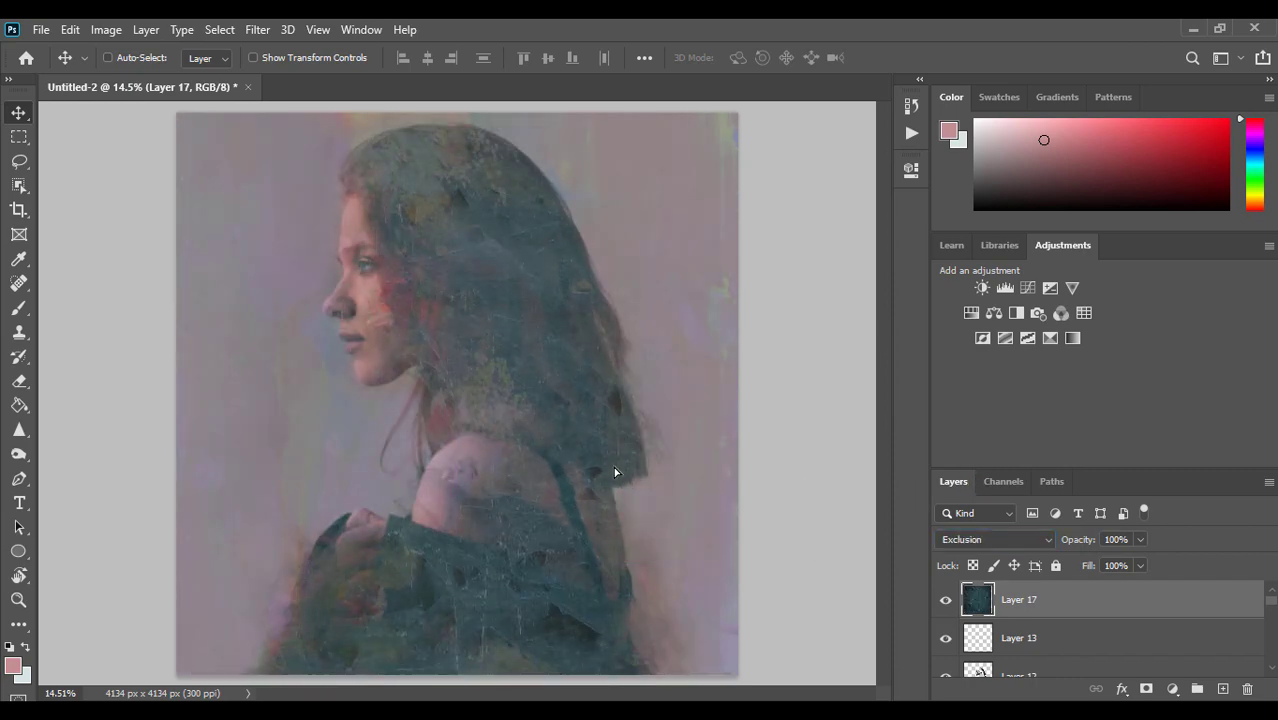
Darken Layer 17 and push its contrast to maximum with two Brightness/Contrast passes
click(112, 27)
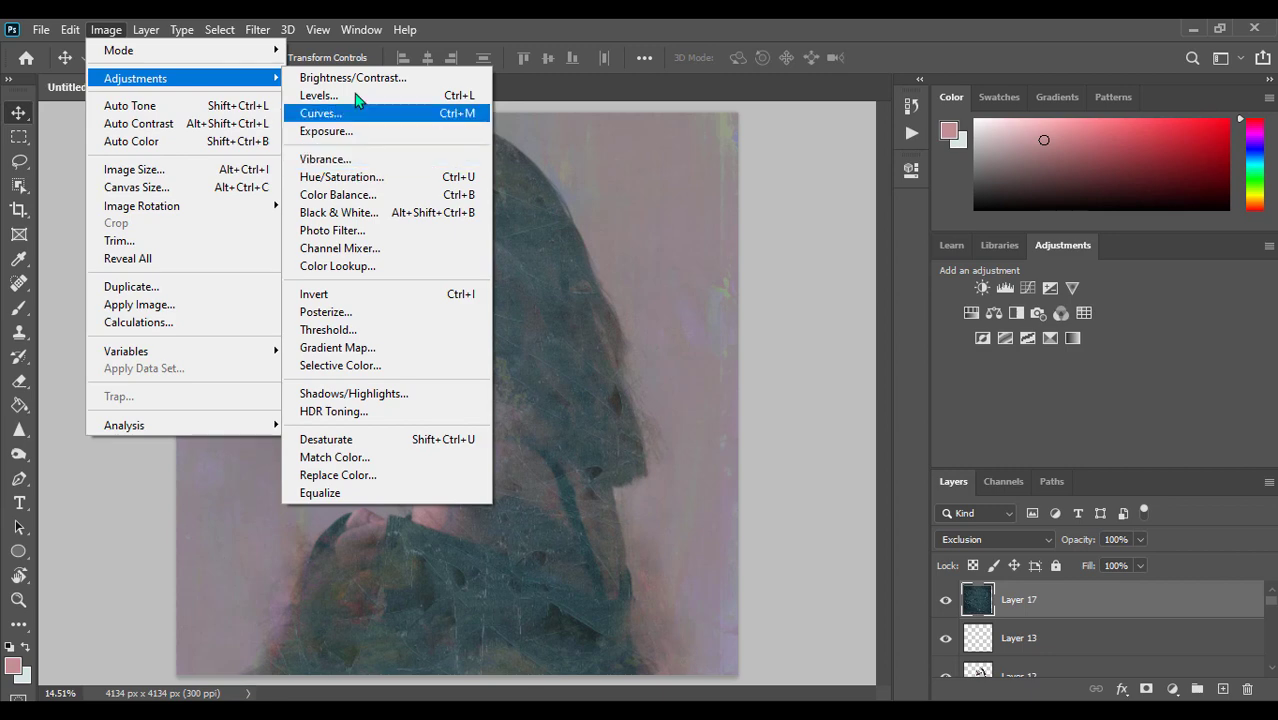
click(355, 80)
drag(857, 381, 832, 383)
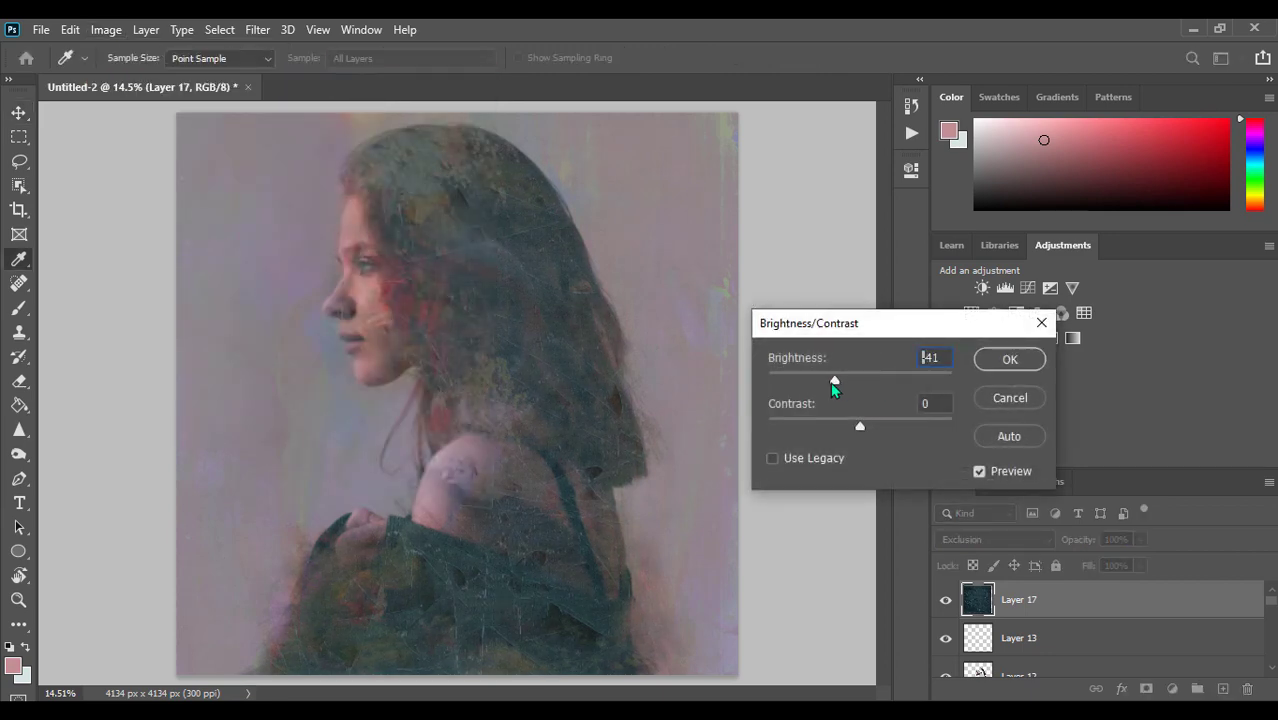
click(850, 425)
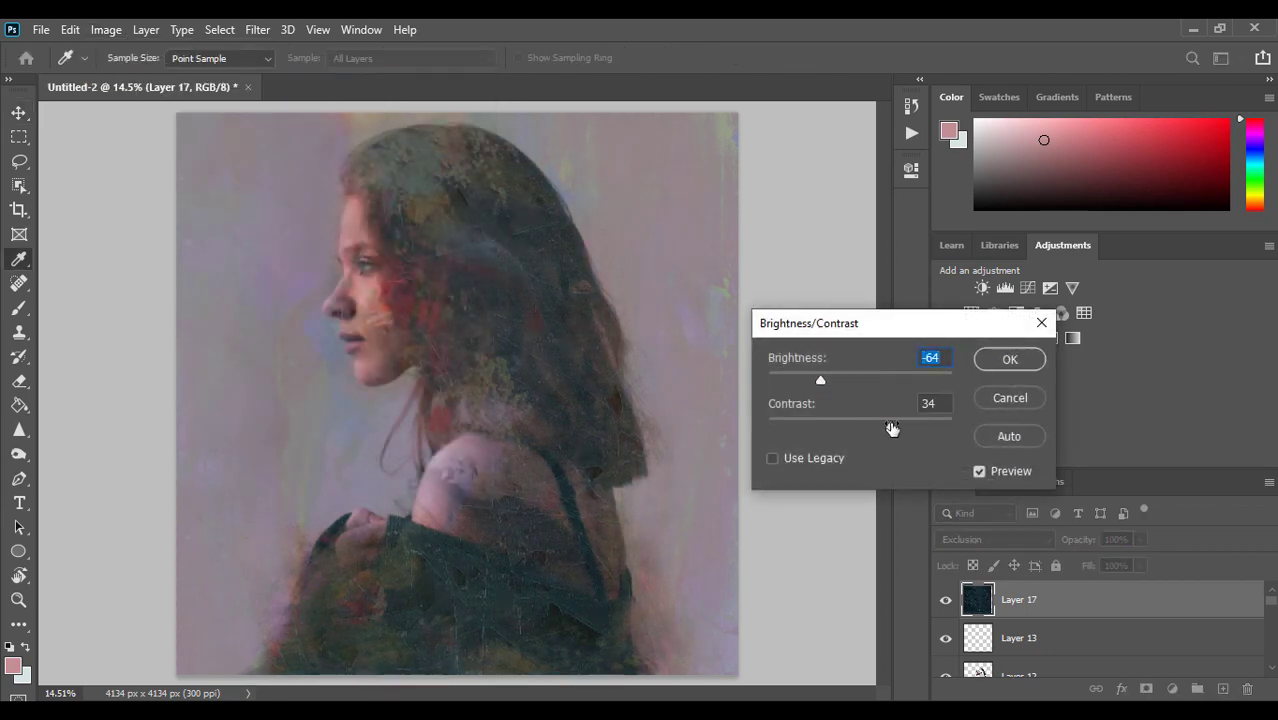
drag(935, 421, 941, 423)
key(Tab)
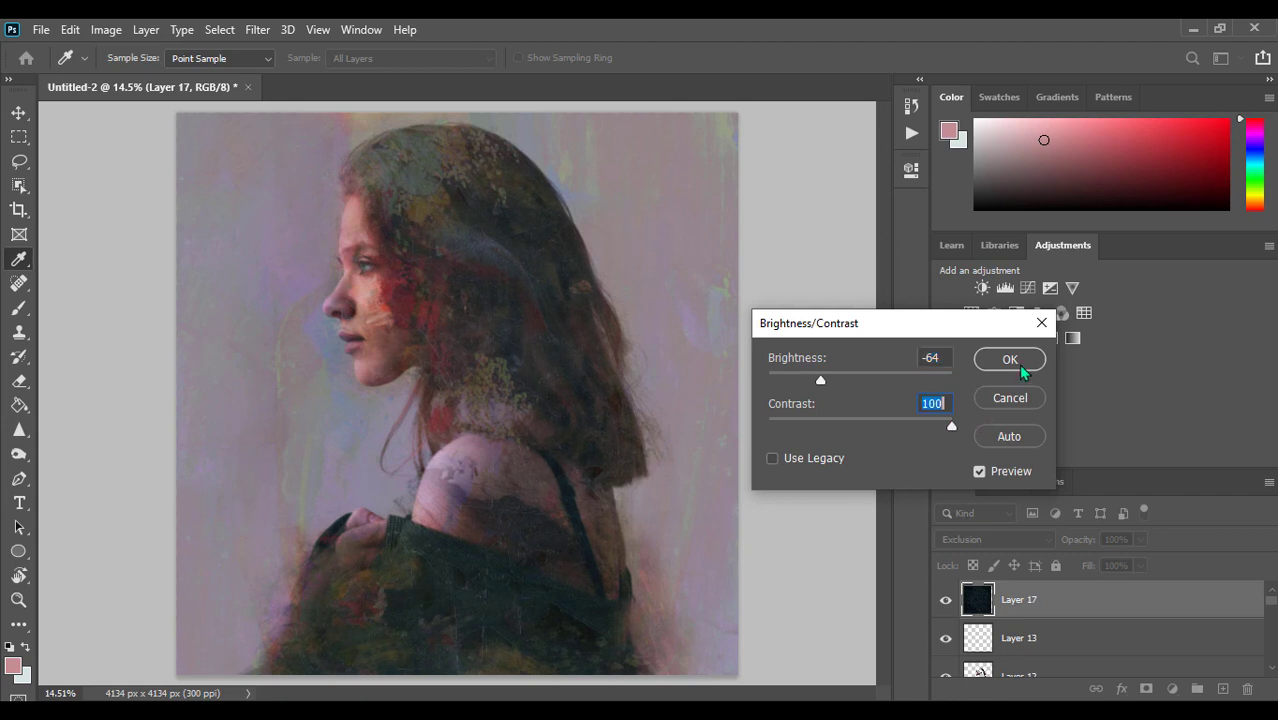
click(1007, 362)
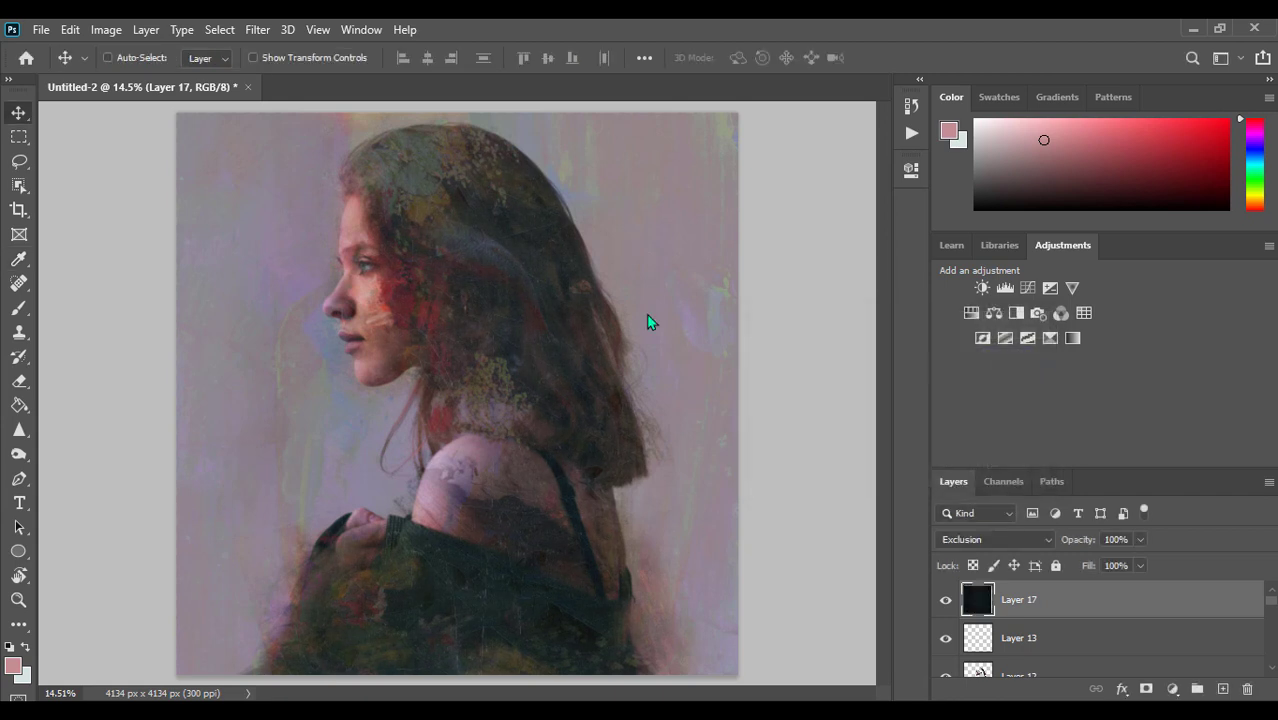
click(105, 28)
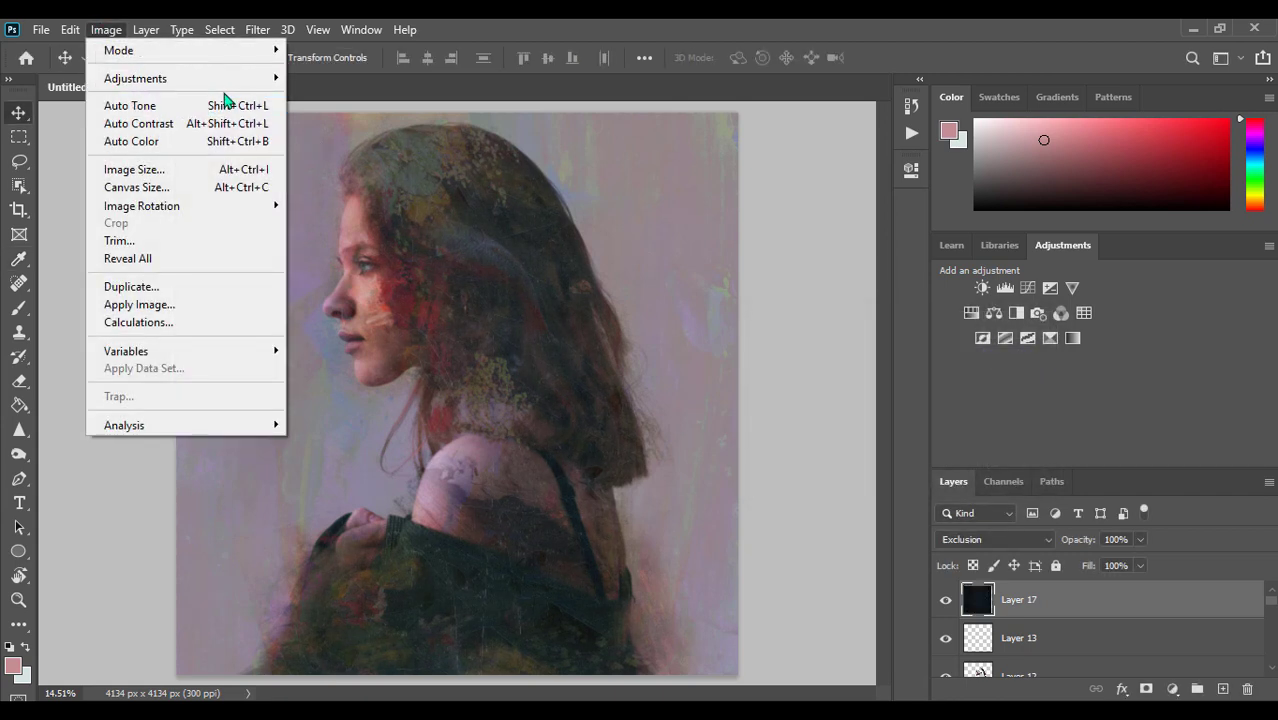
mouse_move(135, 78)
click(345, 78)
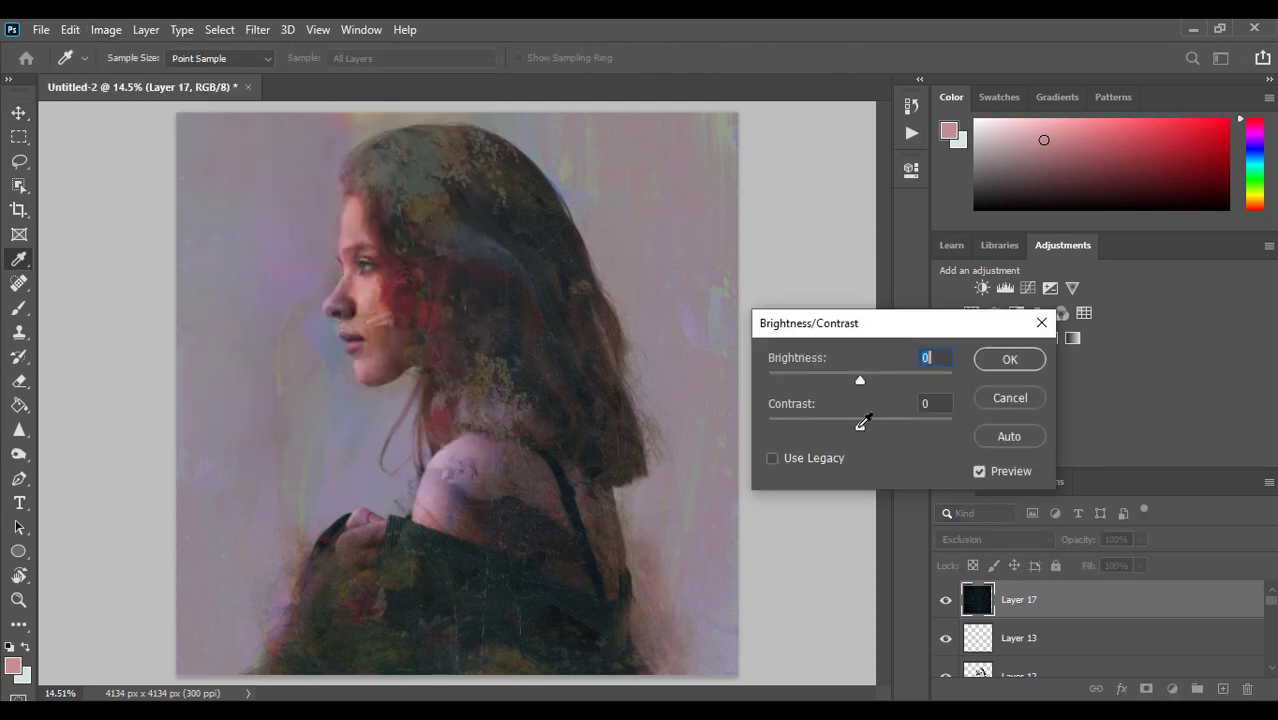
drag(954, 429, 958, 429)
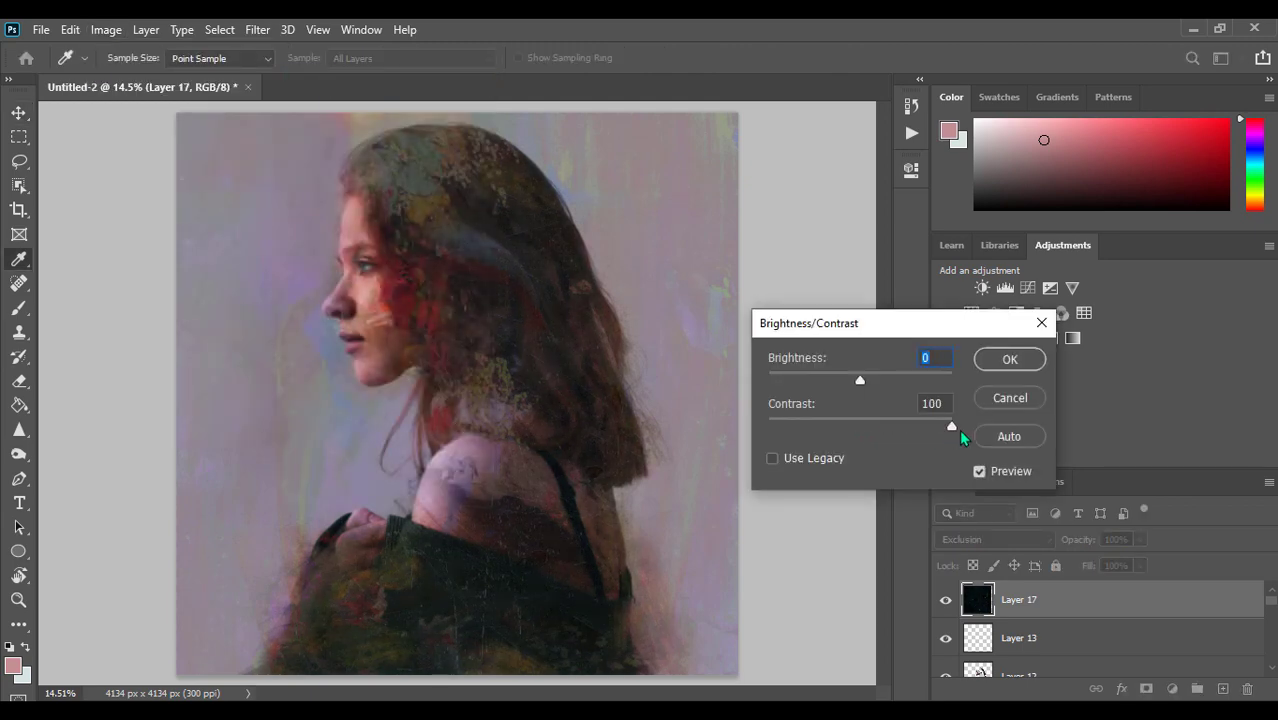
click(1012, 360)
Shift Layer 17's hue to about -162 and lower its opacity to 68%
click(105, 29)
mouse_move(135, 78)
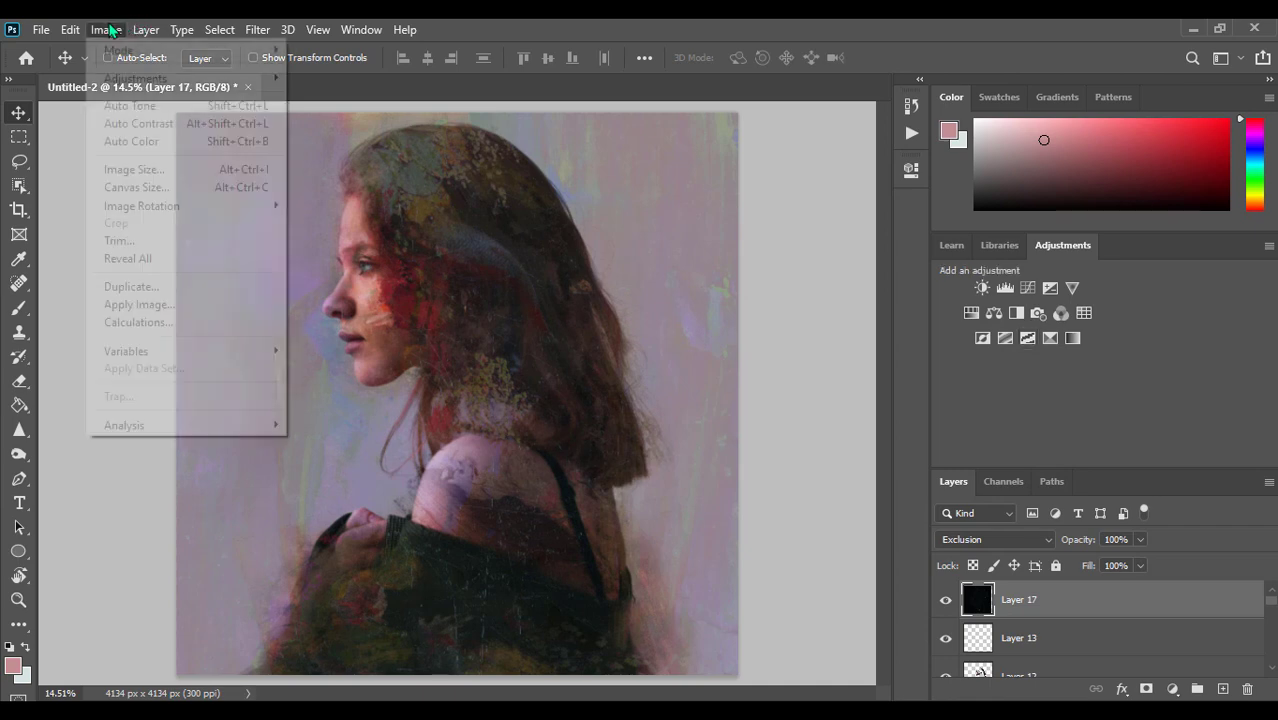
click(440, 177)
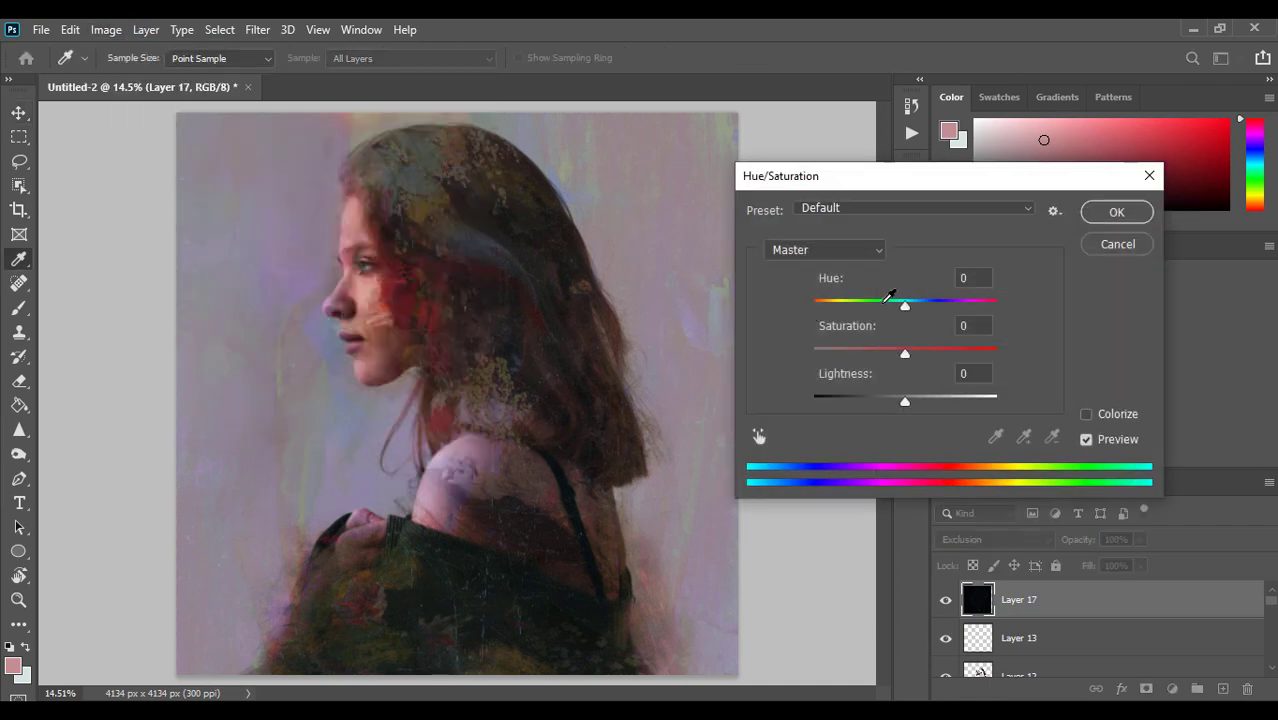
mouse_move(905, 305)
mouse_down()
mouse_move(822, 322)
mouse_move(857, 328)
mouse_move(822, 306)
mouse_up()
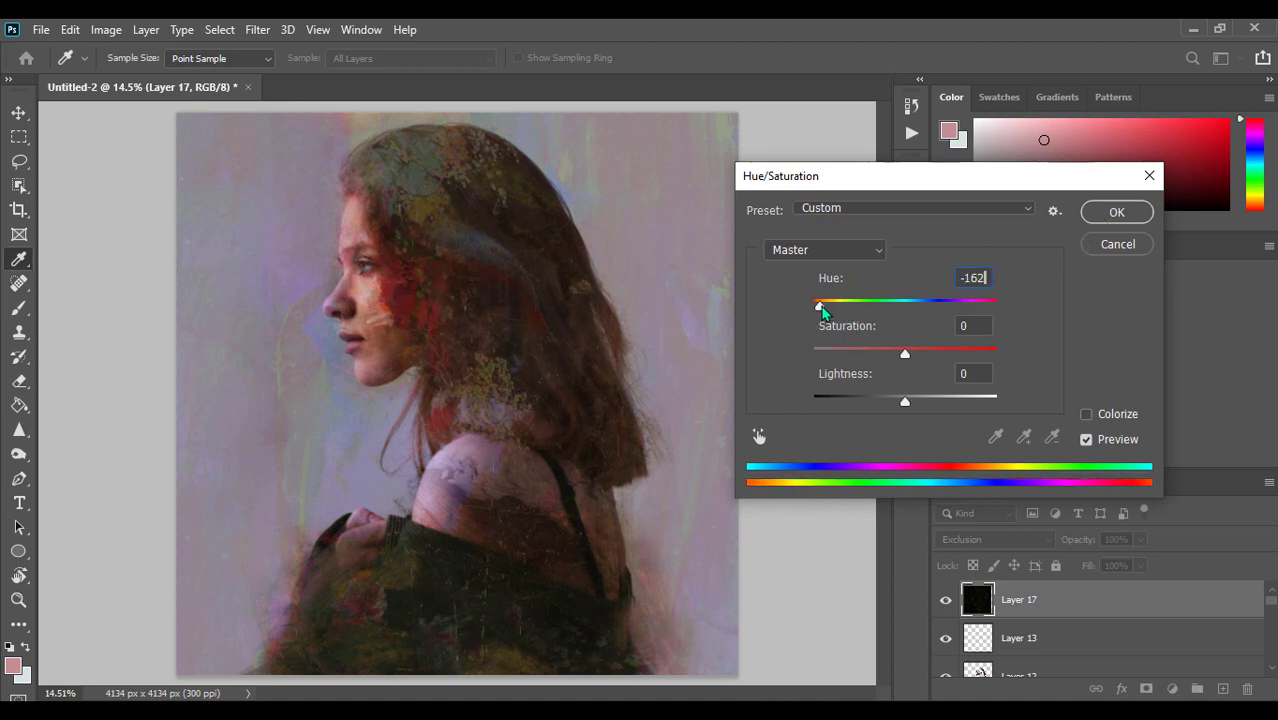
click(1124, 216)
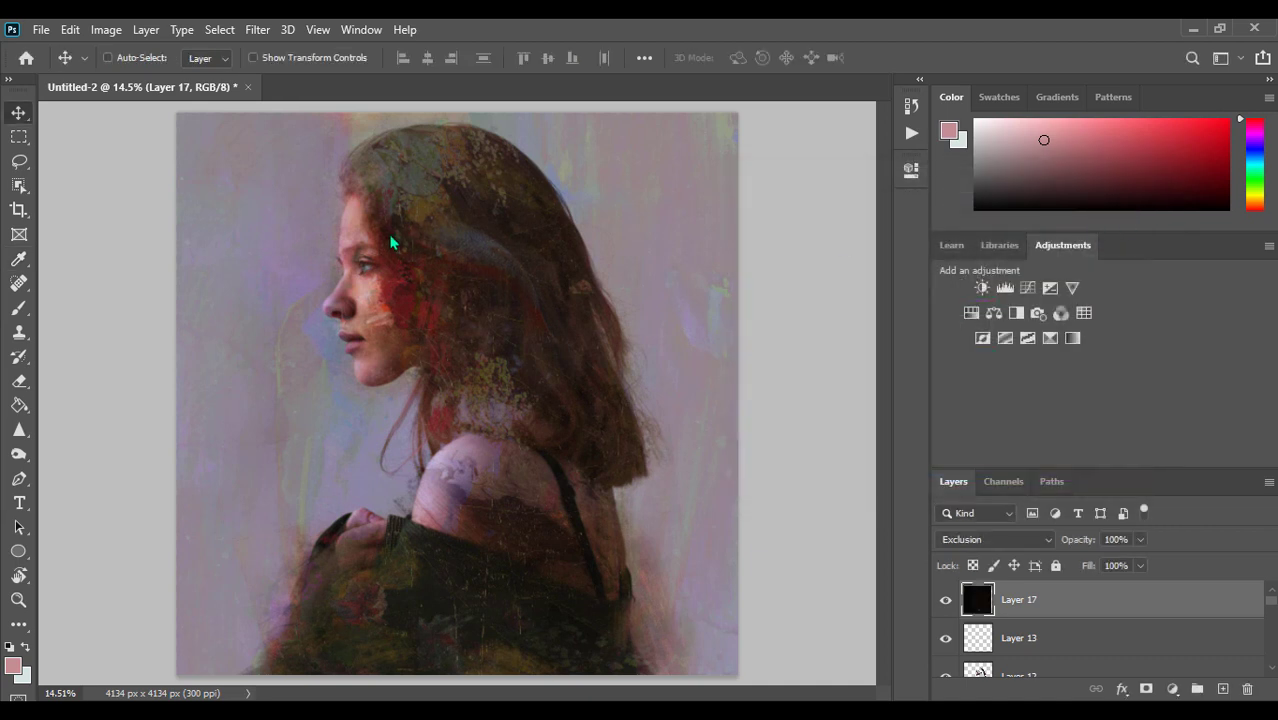
drag(1141, 541, 1125, 566)
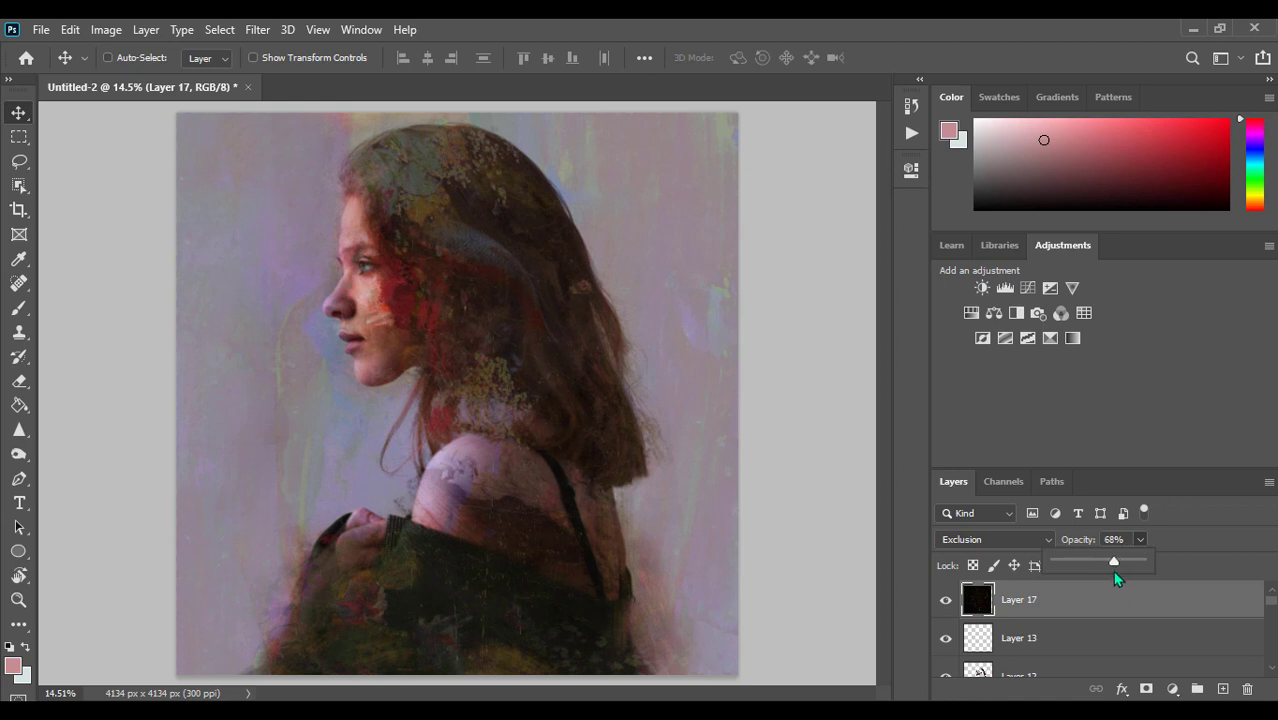
On a new layer, sample a grey from the image and load the Splatter Sanity brush
click(1223, 690)
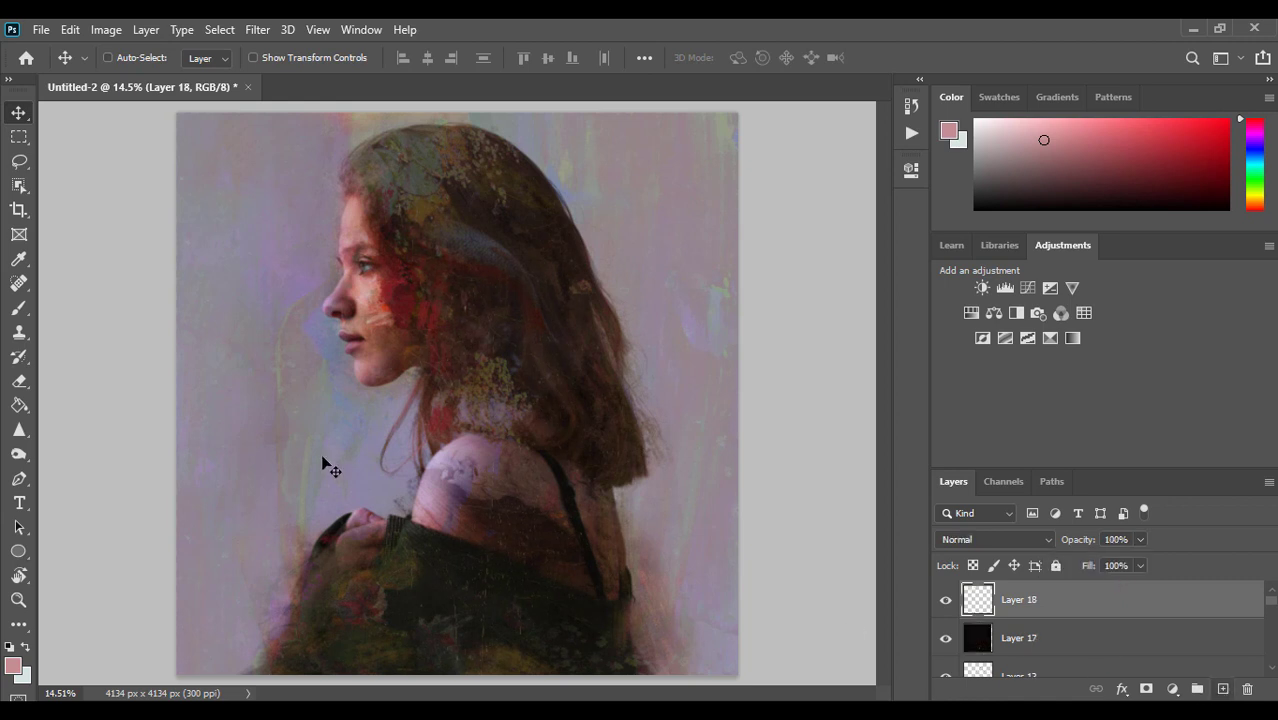
key(i)
click(308, 408)
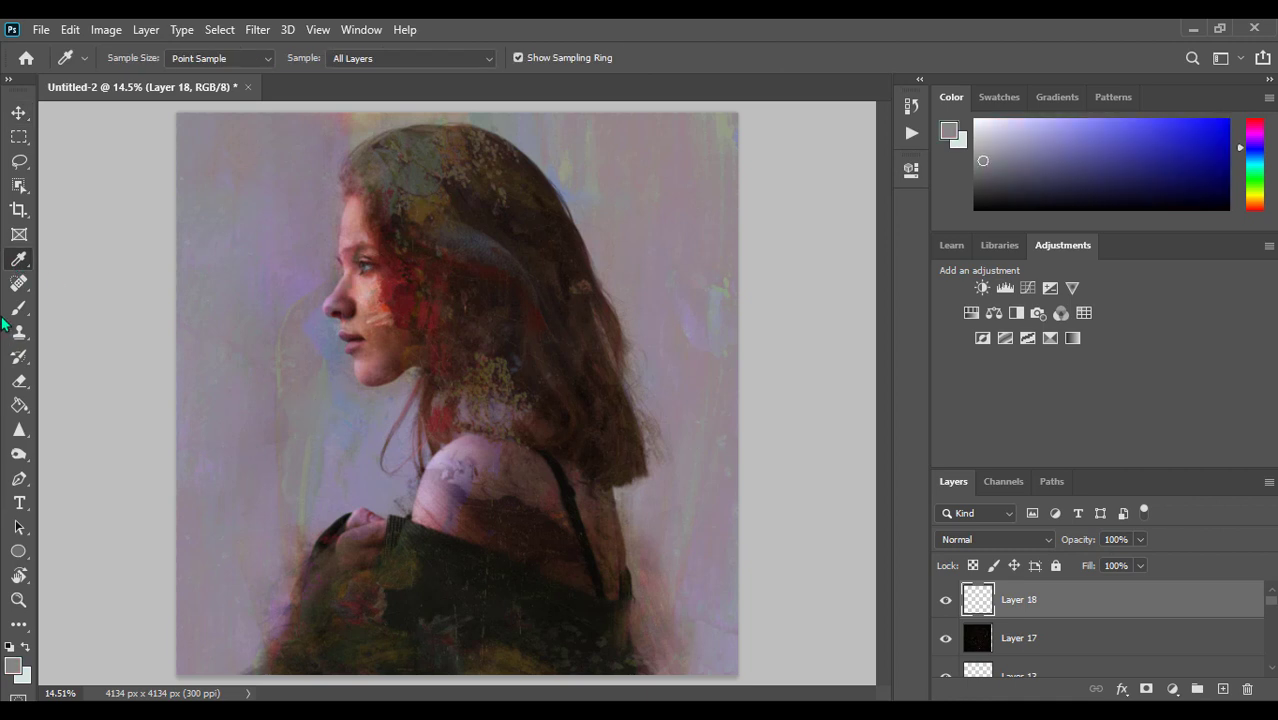
key(b)
right_click(452, 372)
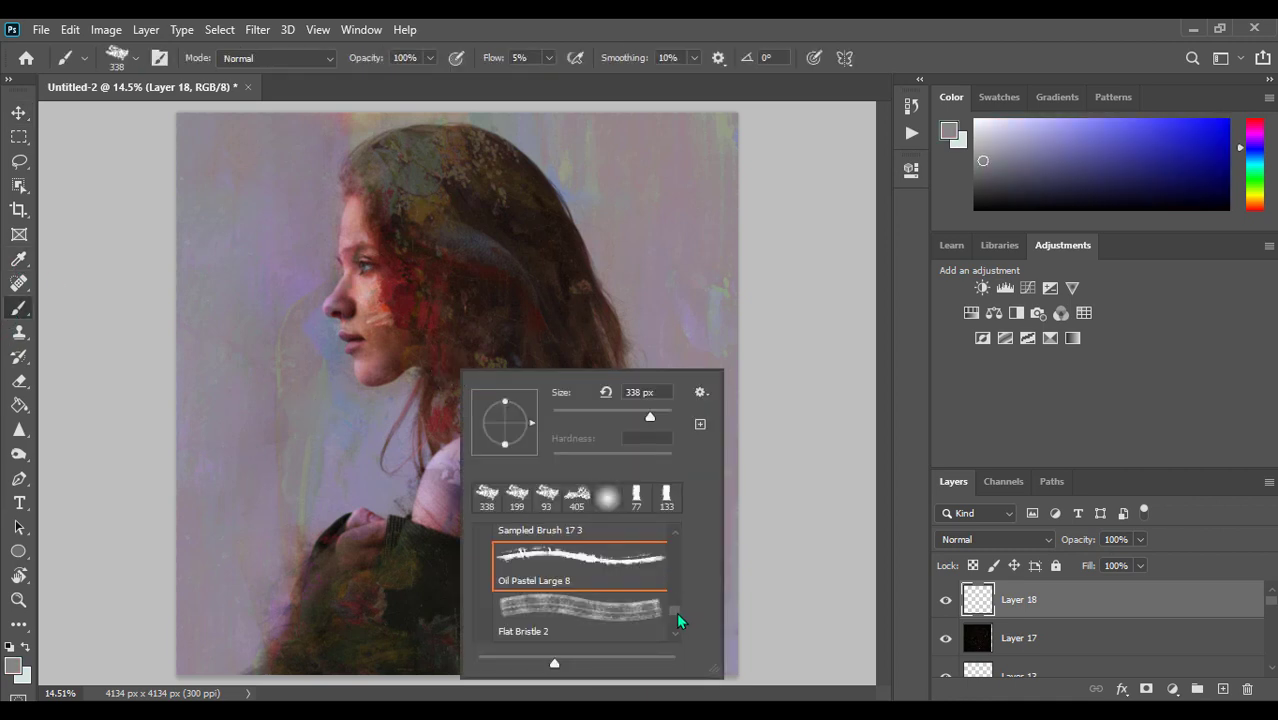
drag(676, 612, 675, 617)
click(651, 614)
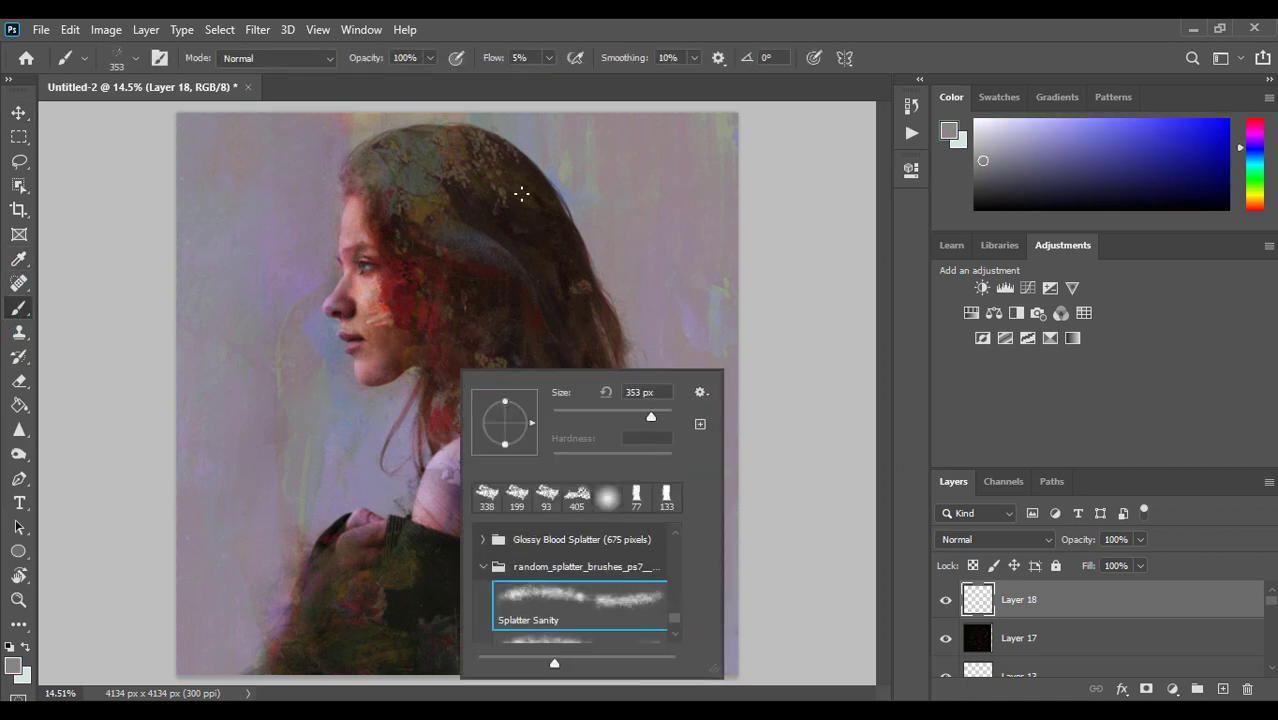
key(Return)
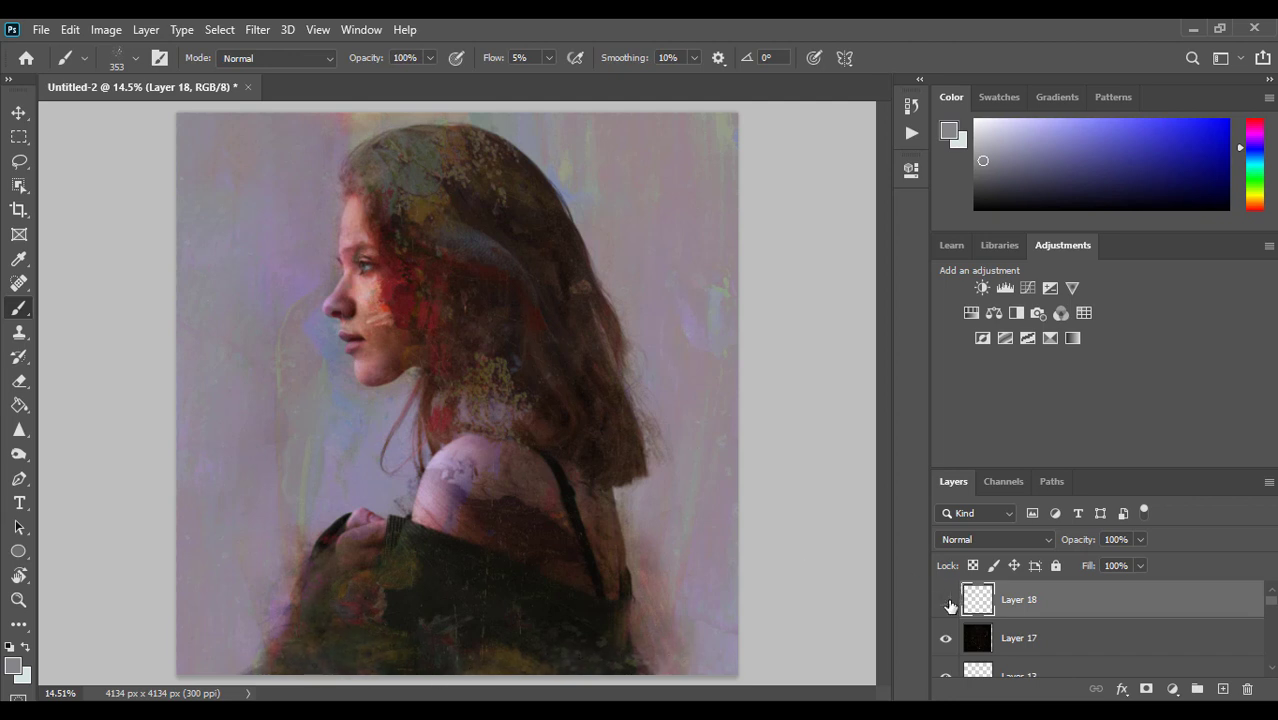
Stamp a merged copy of the whole image onto new Layer 19 using Apply Image
click(1222, 688)
click(106, 29)
click(186, 305)
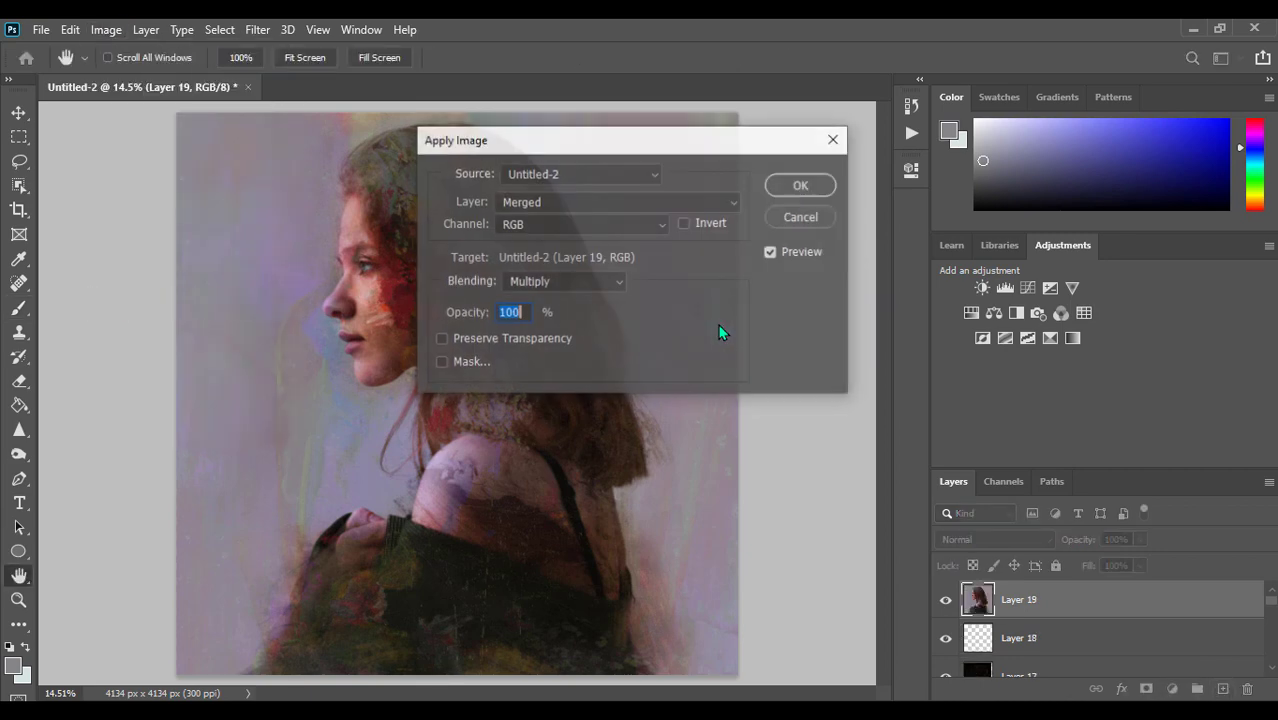
click(816, 188)
click(106, 29)
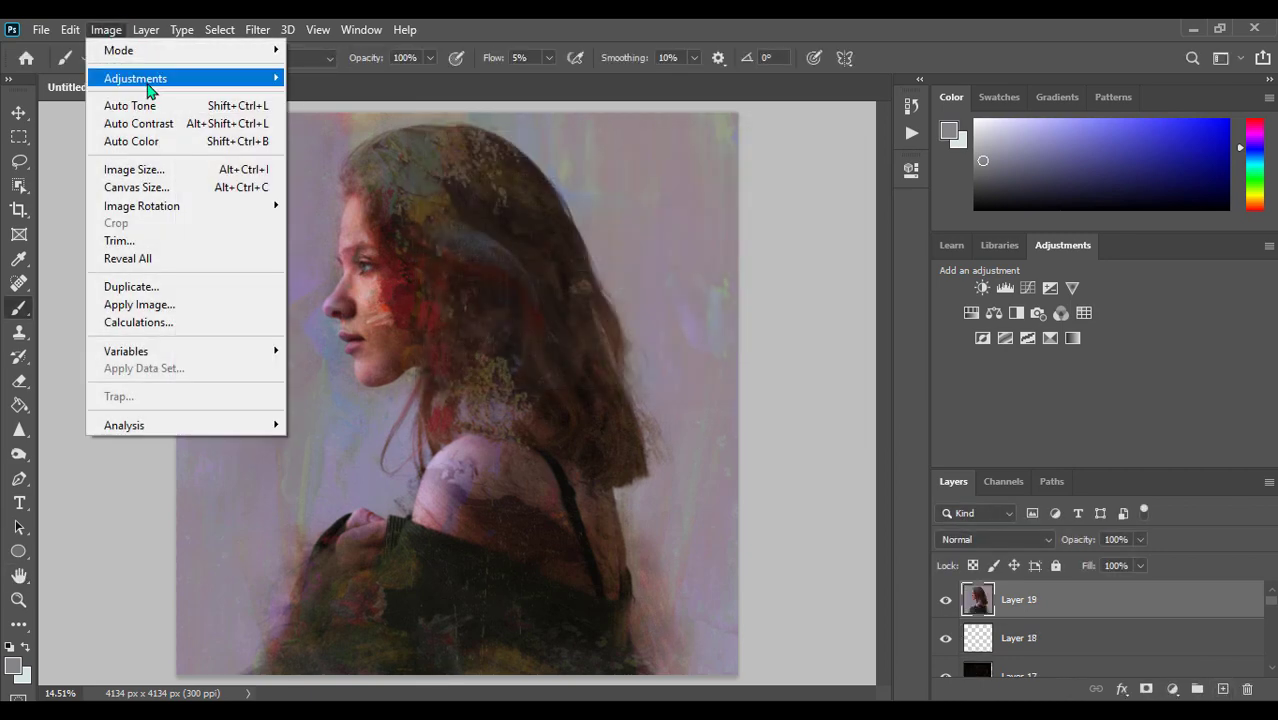
click(342, 77)
Raise Layer 19's contrast to 29 and darken it slightly
drag(860, 425, 886, 428)
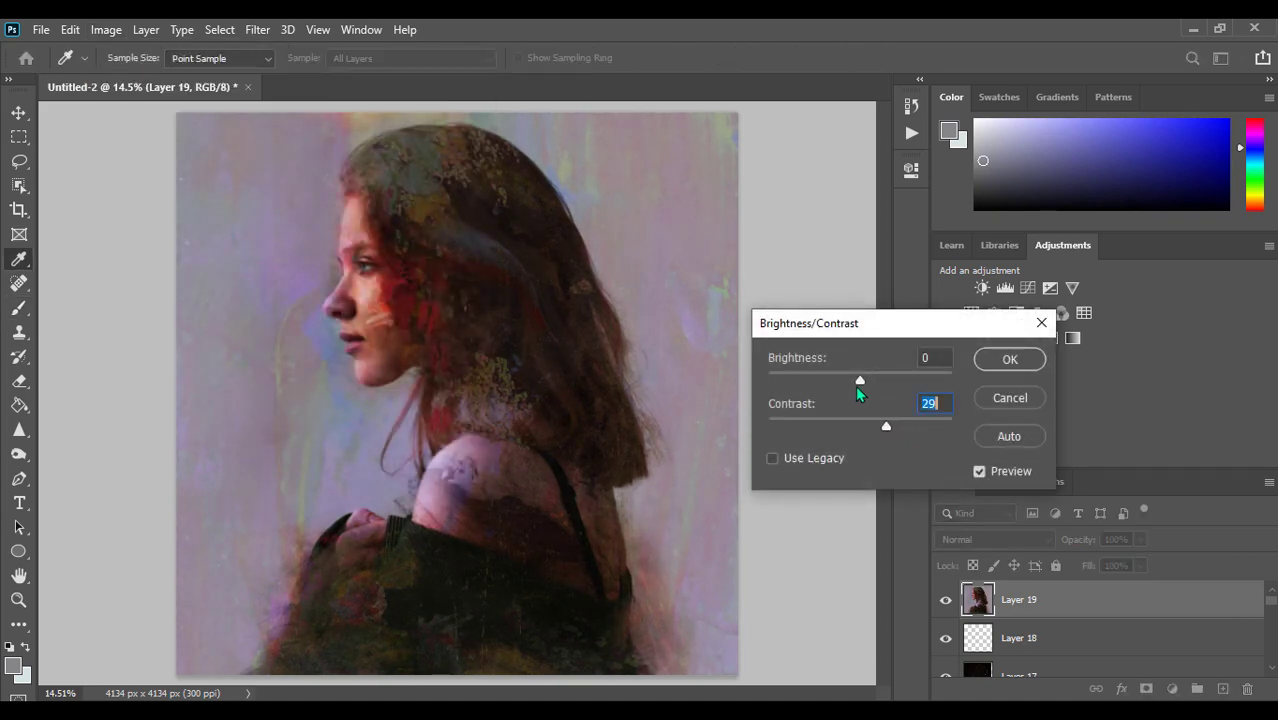
drag(860, 381, 856, 381)
key(Return)
key(b)
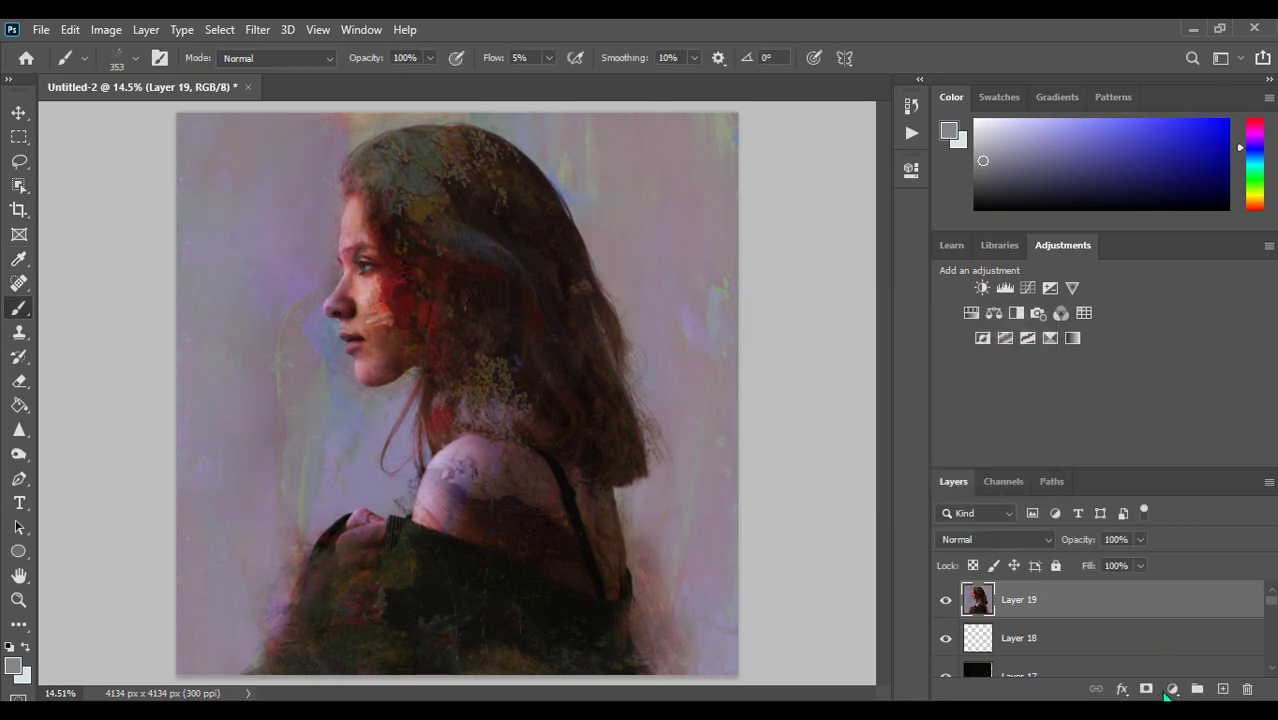
Add a Color Balance adjustment layer shifting the midtones, set to 54% opacity
click(1170, 690)
click(1150, 521)
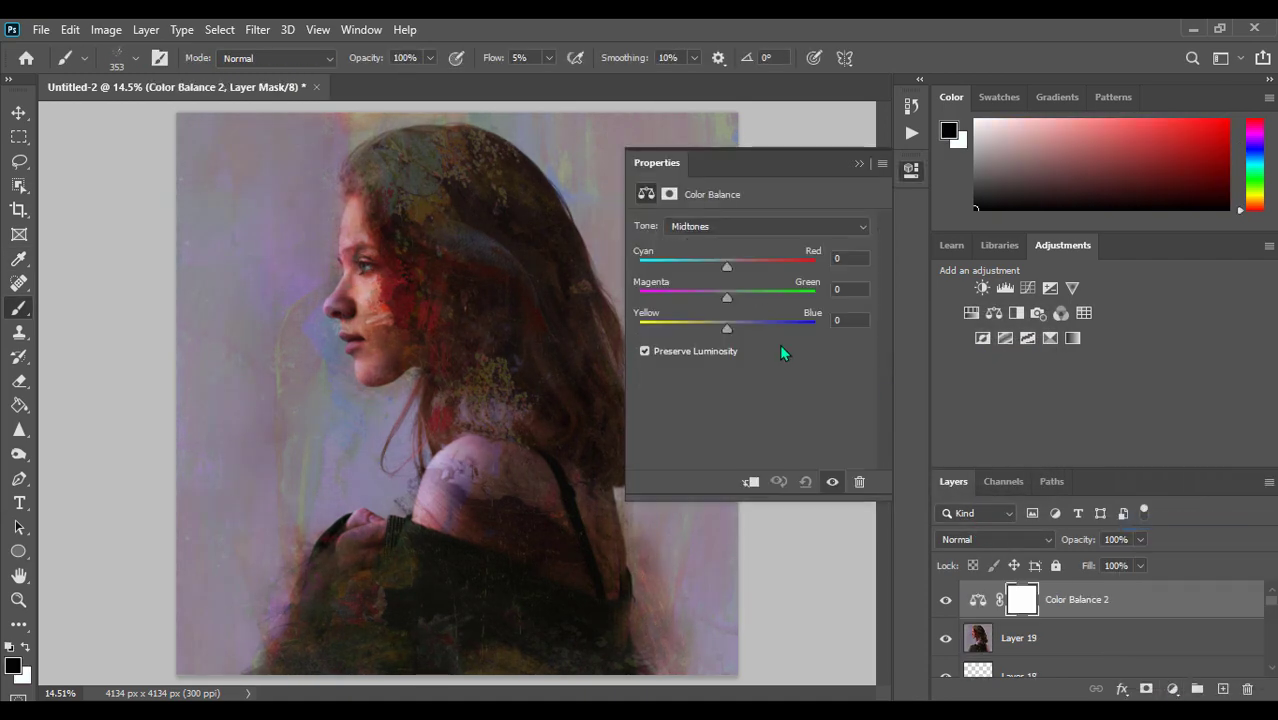
drag(729, 328, 724, 285)
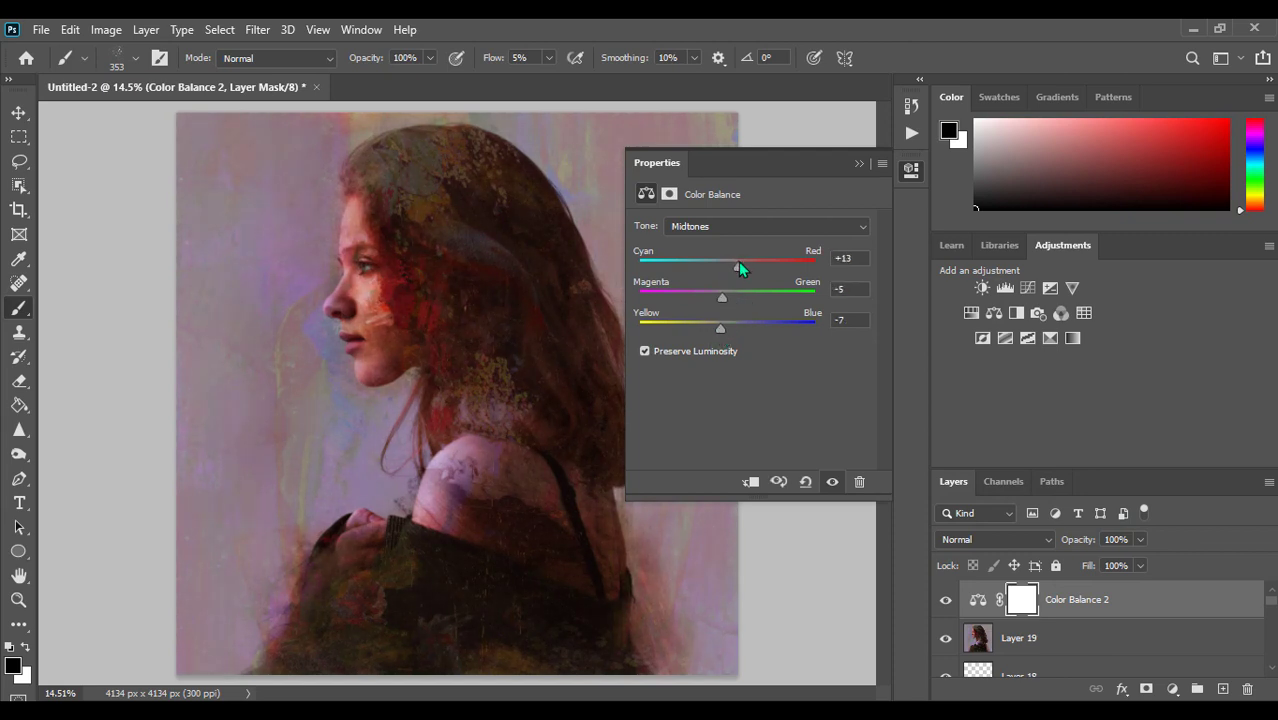
click(858, 164)
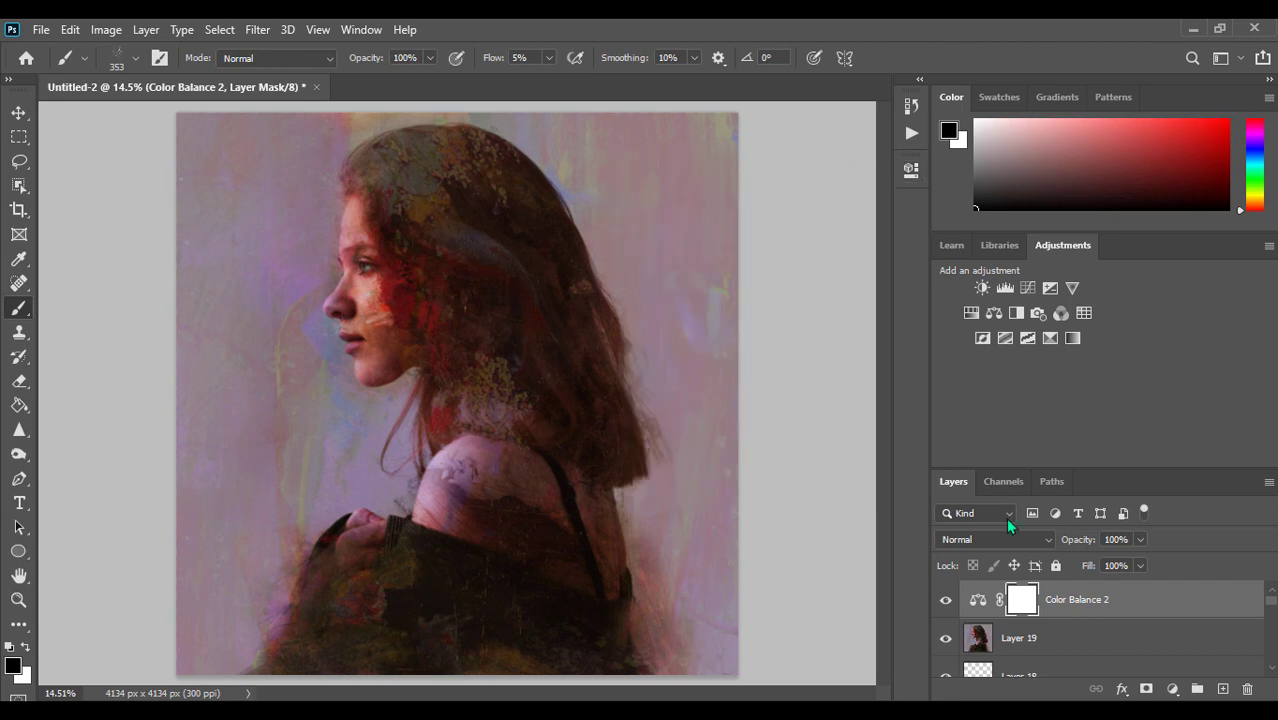
click(945, 600)
click(945, 600)
click(1141, 539)
Add a Brightness/Contrast layer that slightly brightens the image, then empty Layer 20
click(1173, 689)
click(1177, 432)
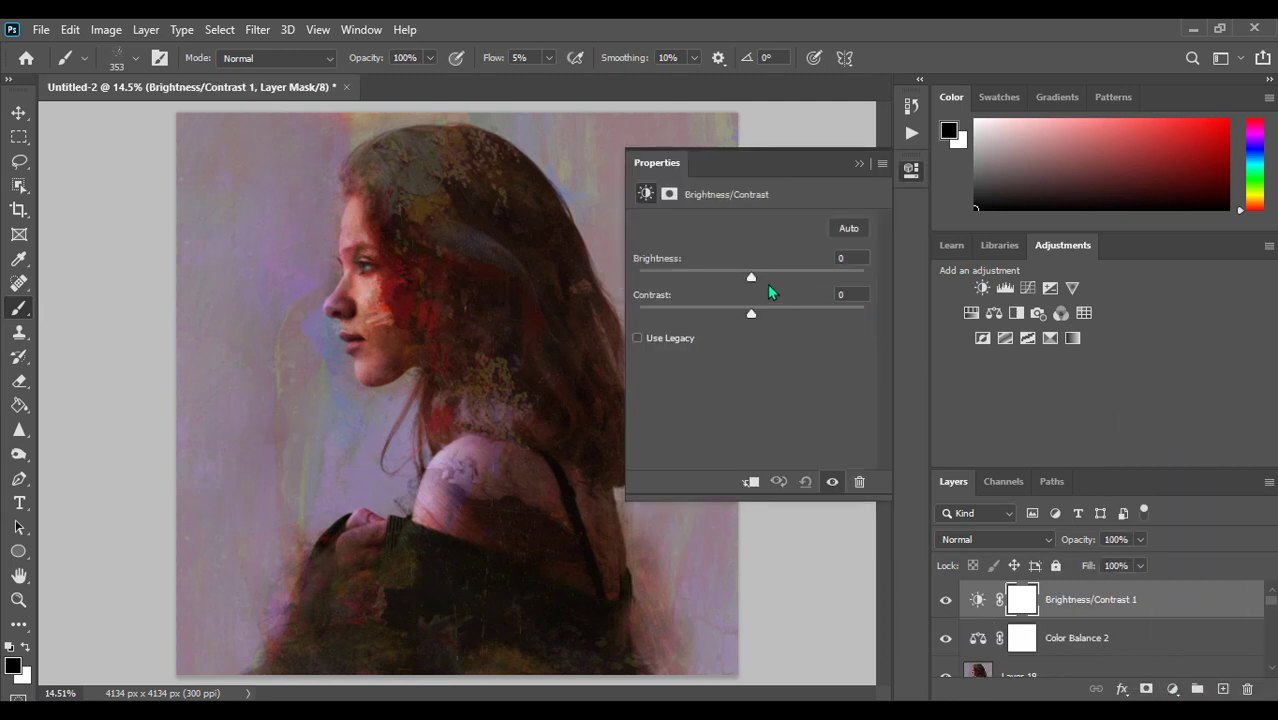
drag(749, 276, 758, 279)
click(858, 164)
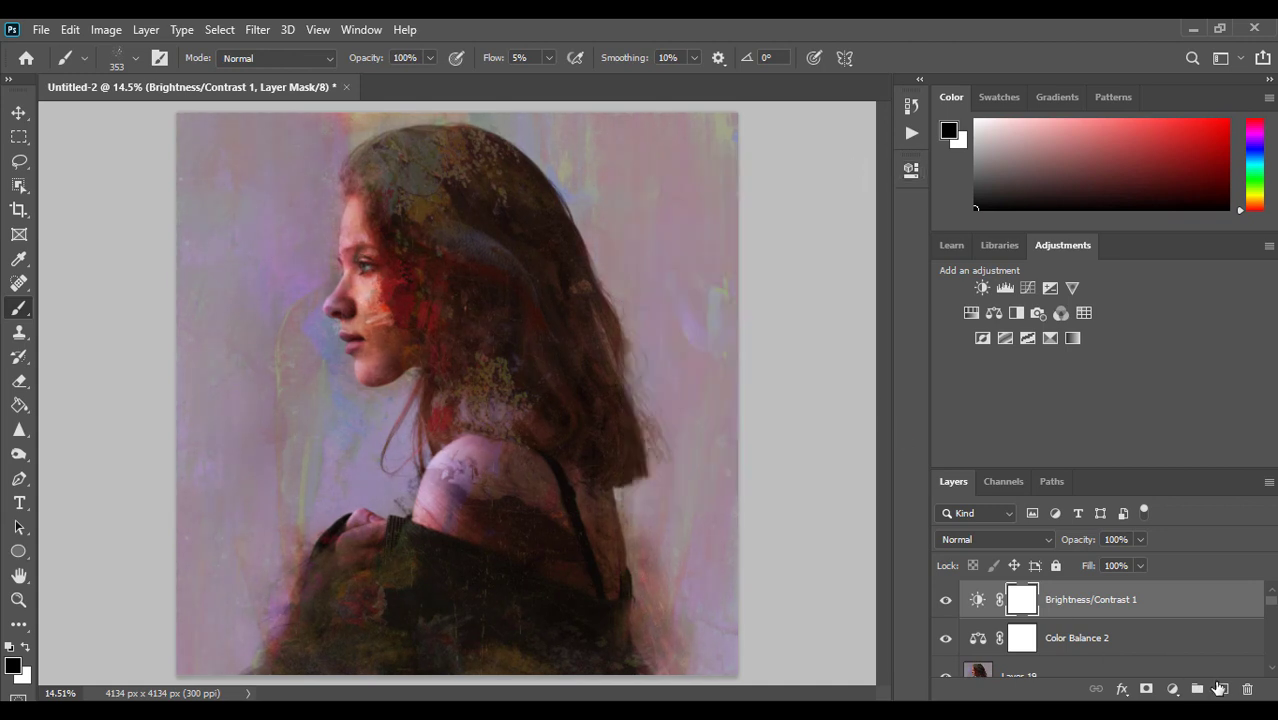
click(1219, 689)
Stamp a merged copy onto Layer 20 and ready the Dodge tool with a soft 196 px brush
click(106, 29)
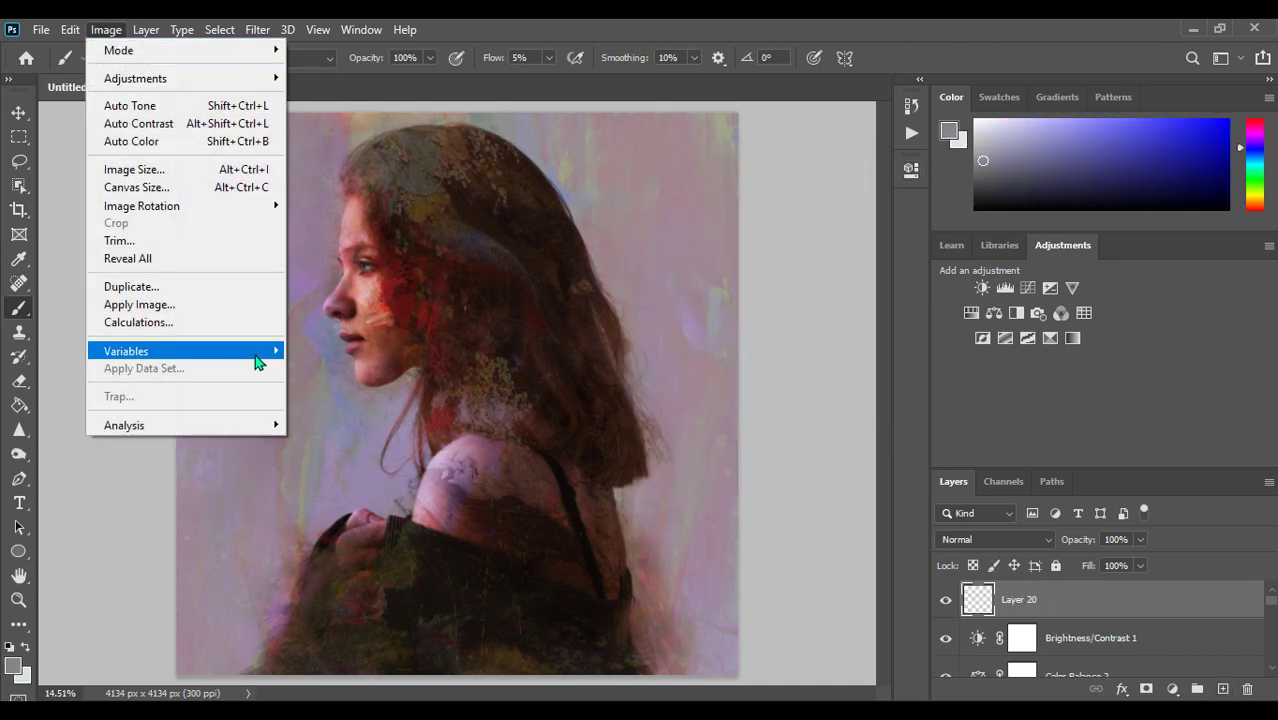
click(242, 305)
click(792, 183)
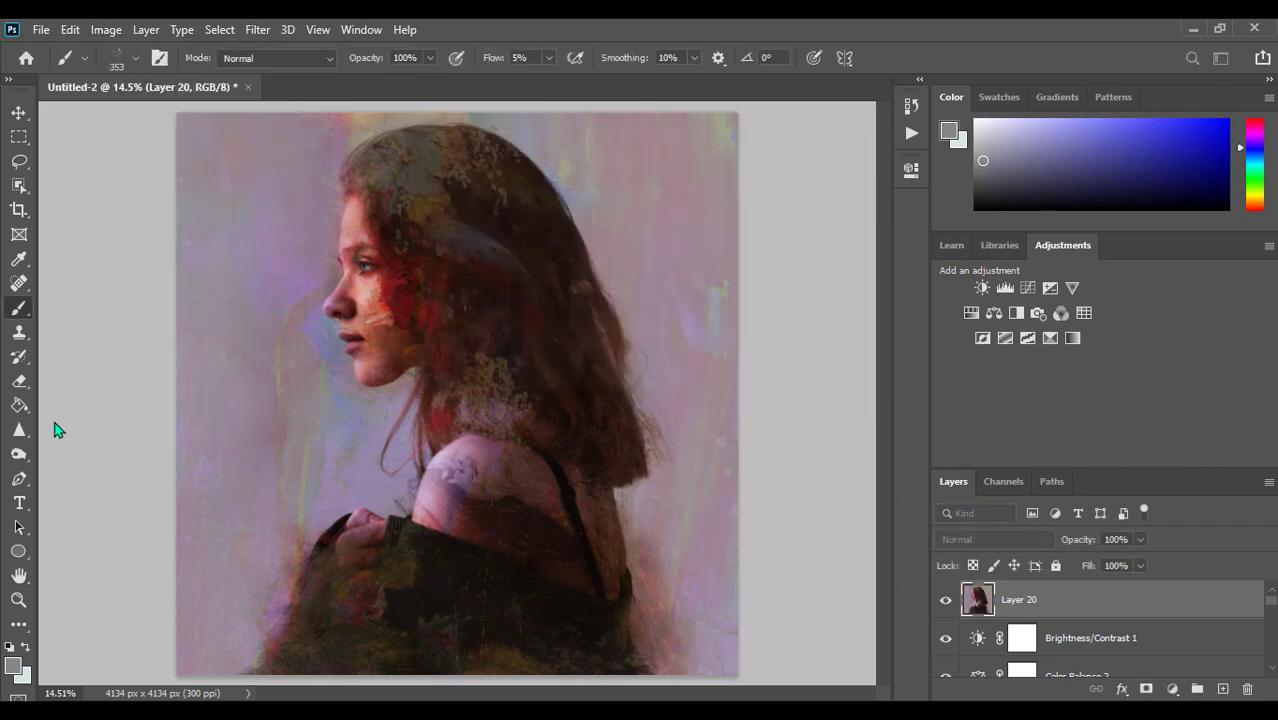
click(19, 454)
click(90, 451)
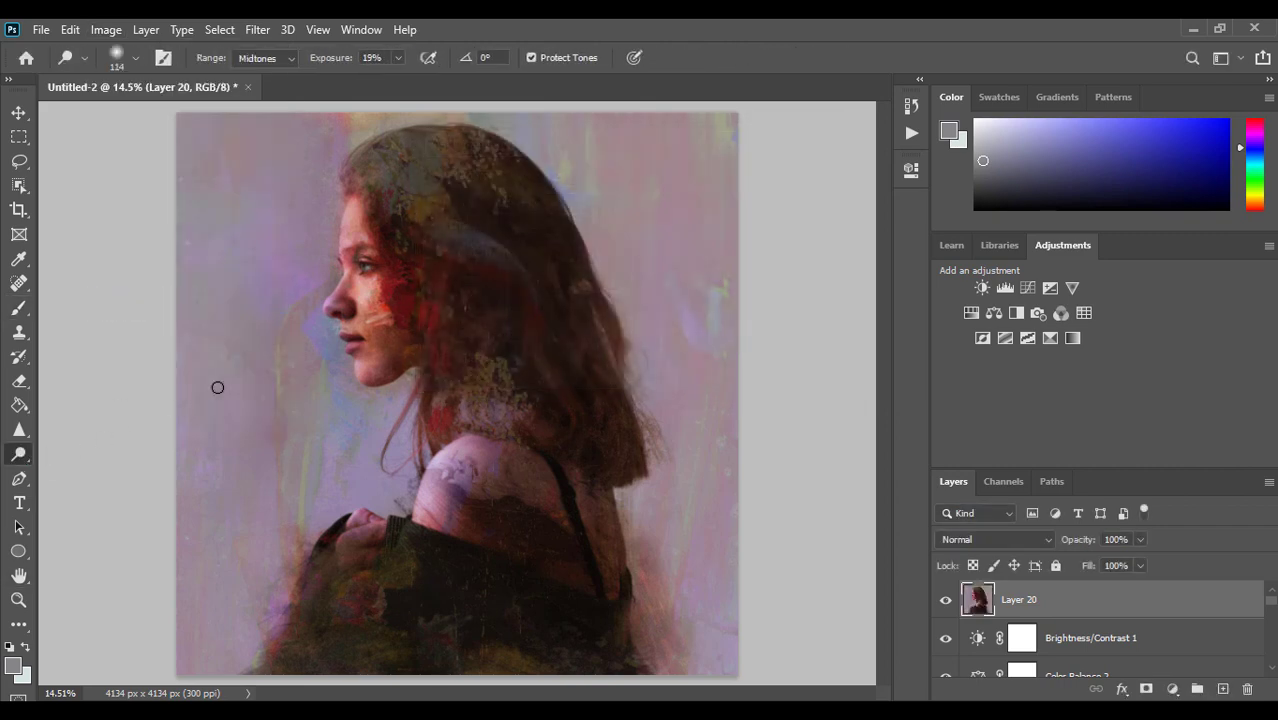
right_click(352, 290)
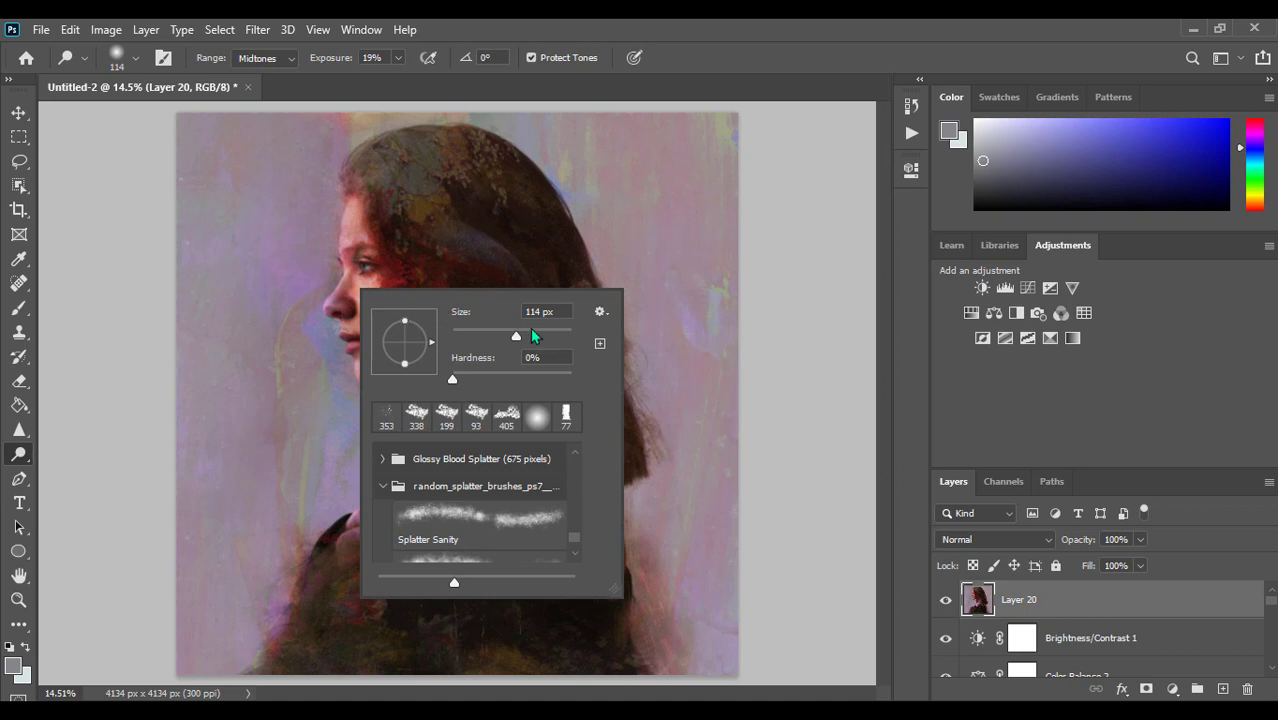
drag(530, 335, 548, 337)
click(364, 267)
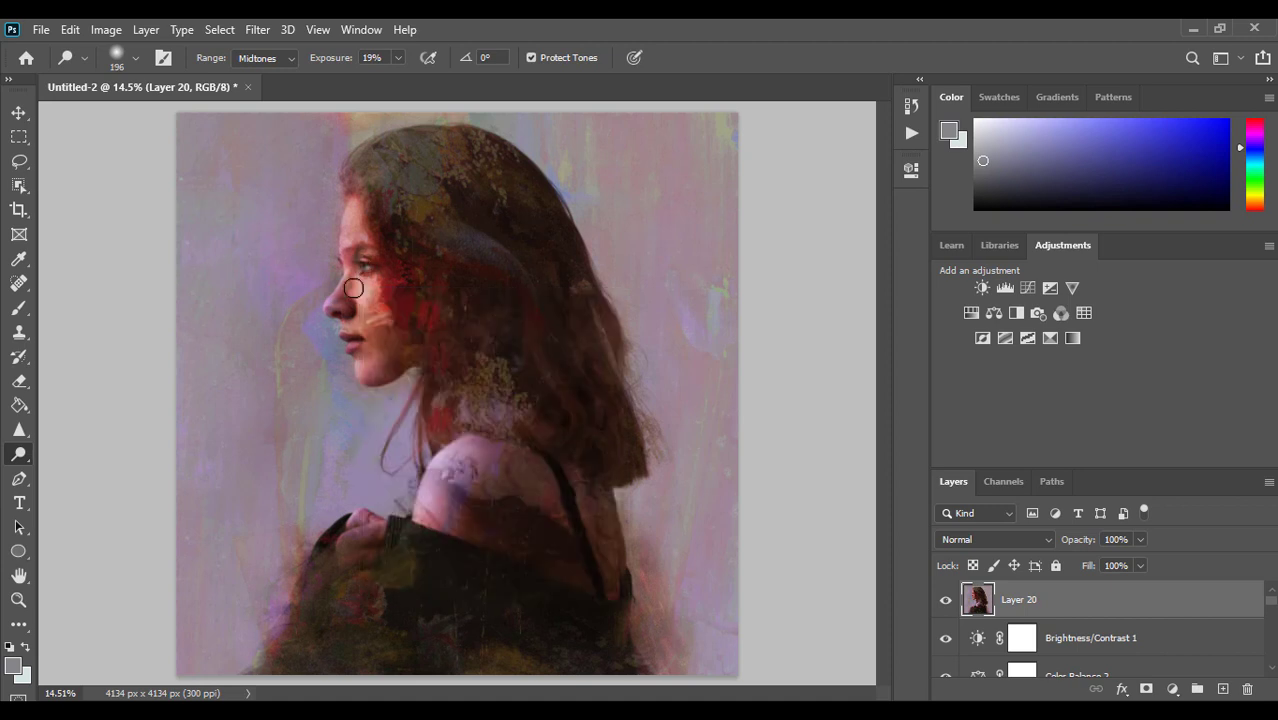
Dodge the brow, eye area, neck and shoulder edge to lighten them
drag(342, 262, 350, 208)
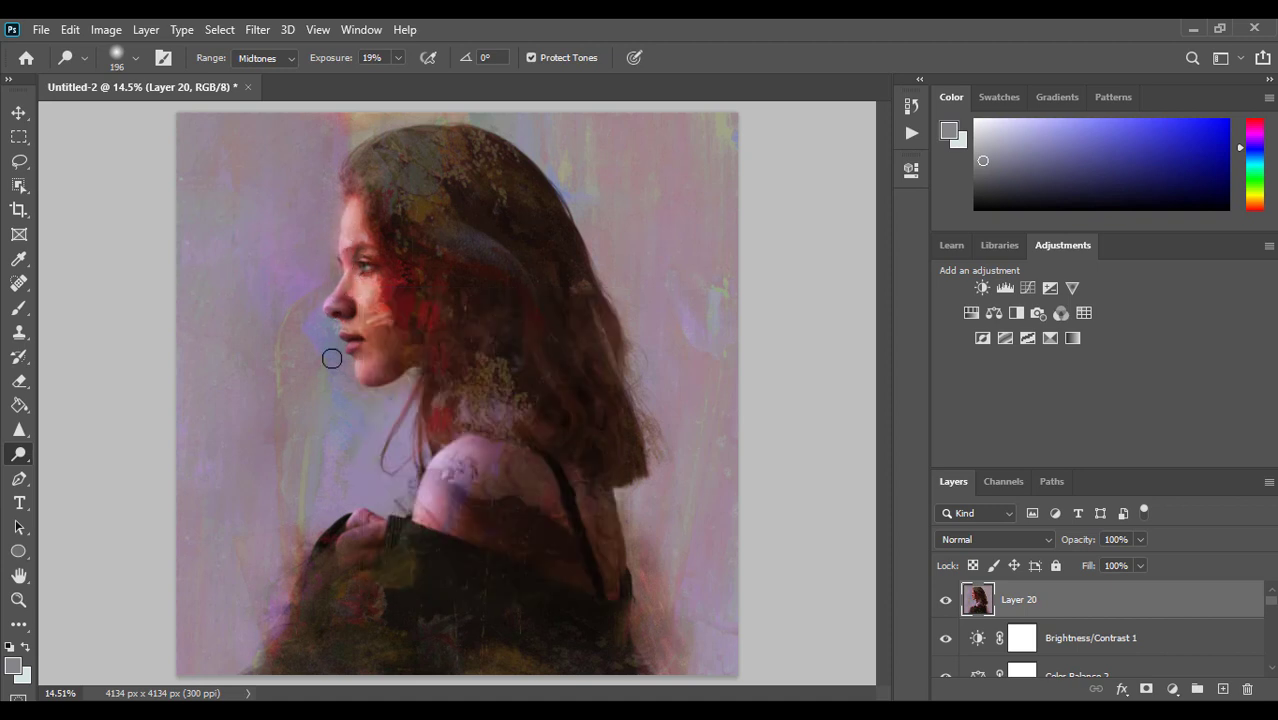
mouse_move(332, 358)
mouse_down()
mouse_move(361, 373)
mouse_move(415, 370)
mouse_up()
drag(373, 270, 368, 264)
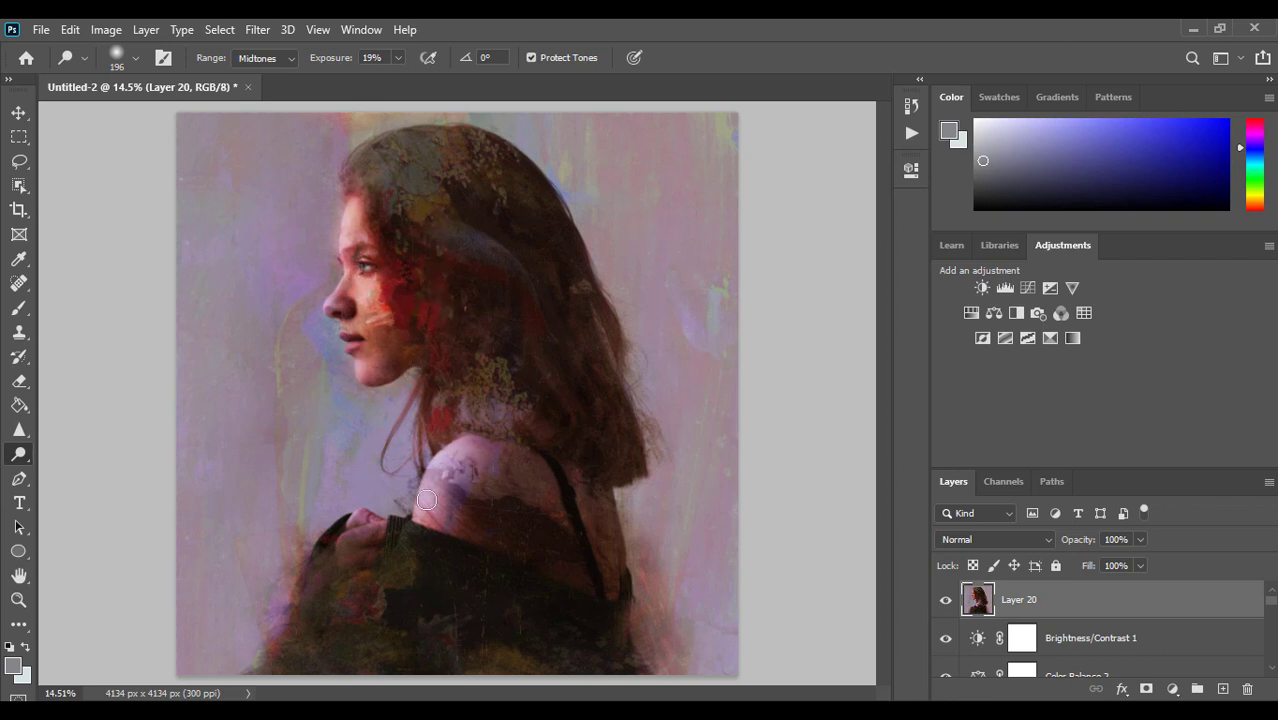
mouse_move(446, 466)
mouse_down()
mouse_move(416, 513)
mouse_move(340, 530)
mouse_move(314, 551)
mouse_move(284, 645)
mouse_move(263, 661)
mouse_up()
Enlarge the dodge brush to 495 px and lighten the hair by the shoulder and on top
right_click(380, 613)
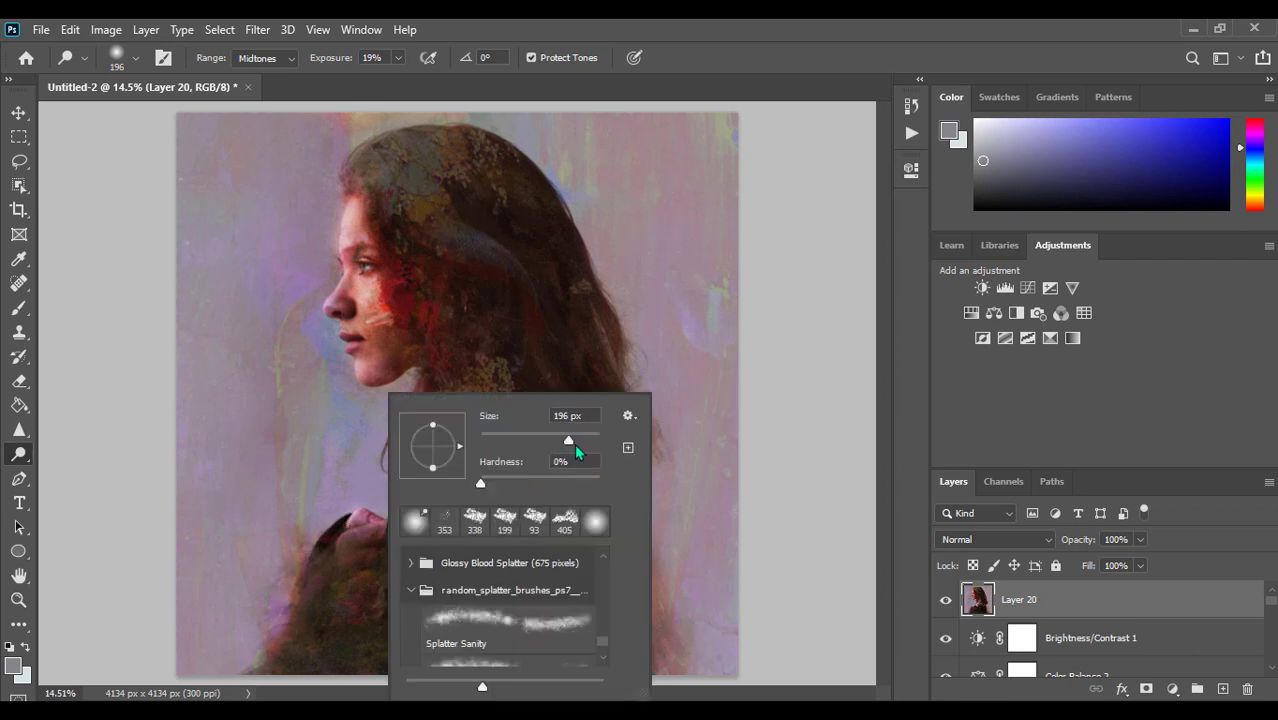
mouse_move(574, 443)
mouse_down()
mouse_move(592, 440)
mouse_move(580, 441)
mouse_up()
key(Return)
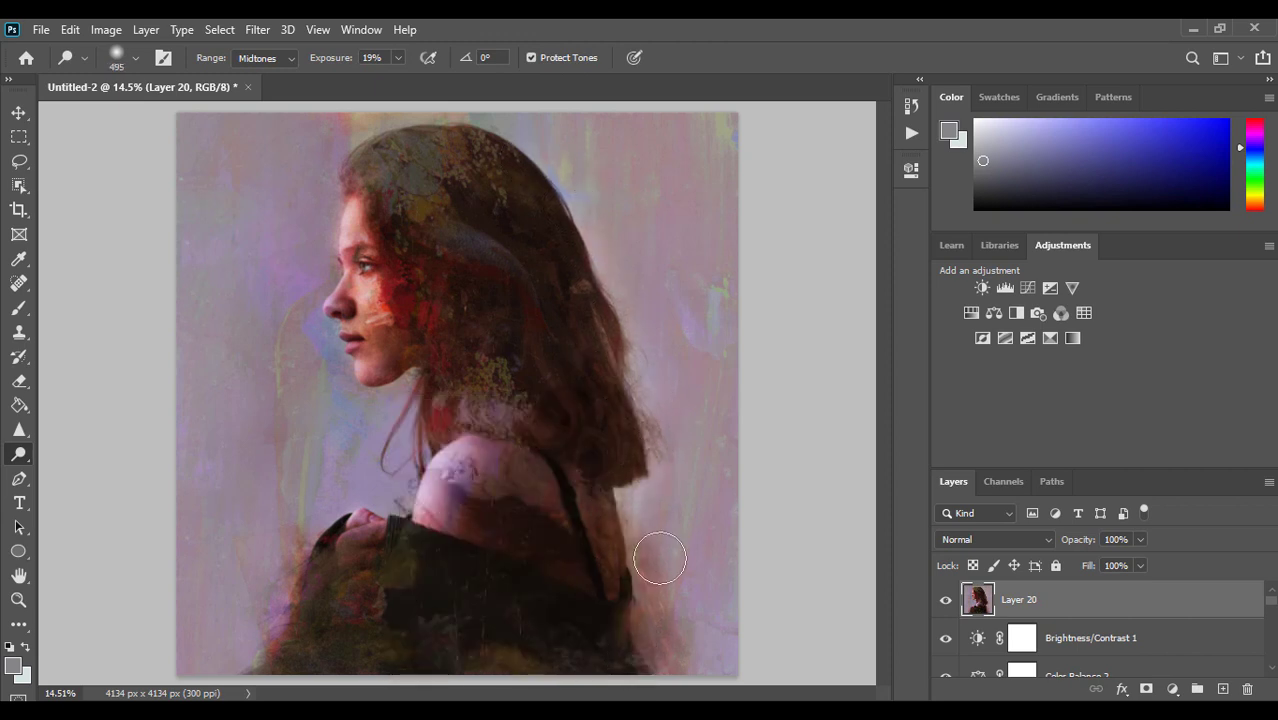
drag(660, 558, 620, 675)
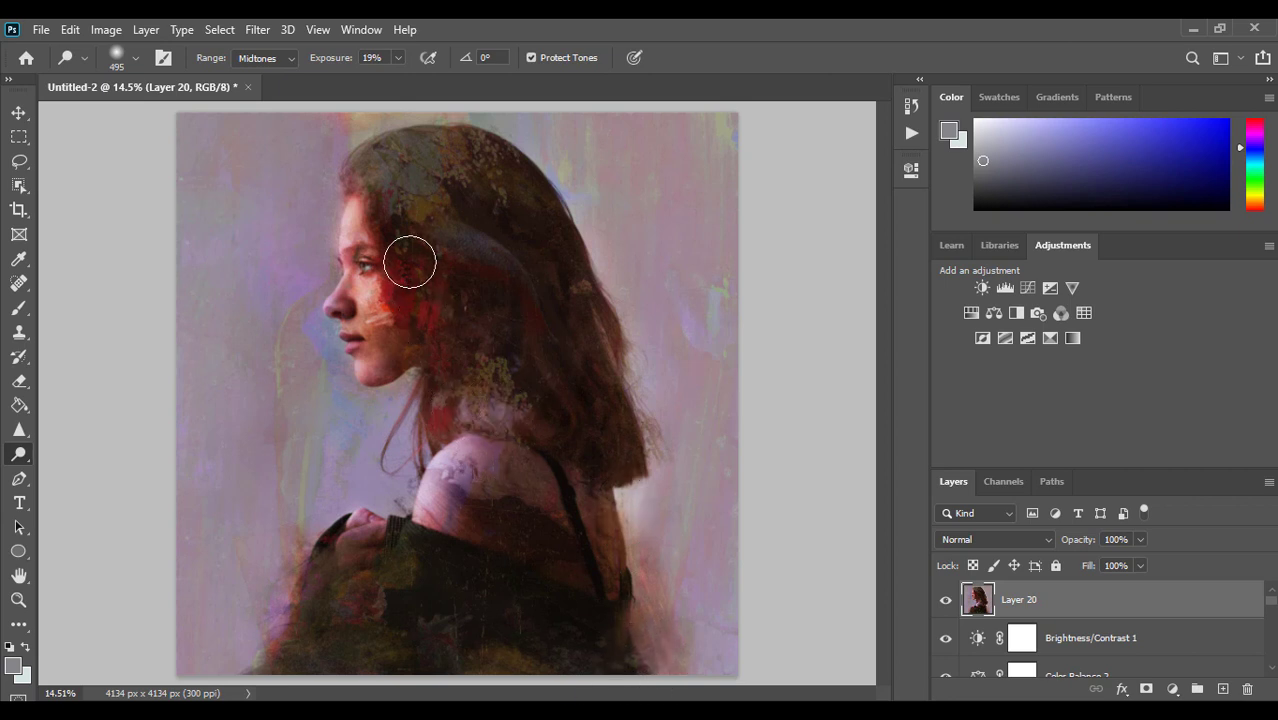
mouse_move(409, 262)
mouse_down()
mouse_move(462, 228)
mouse_move(419, 205)
mouse_move(454, 200)
mouse_move(438, 207)
mouse_move(465, 171)
mouse_move(499, 191)
mouse_up()
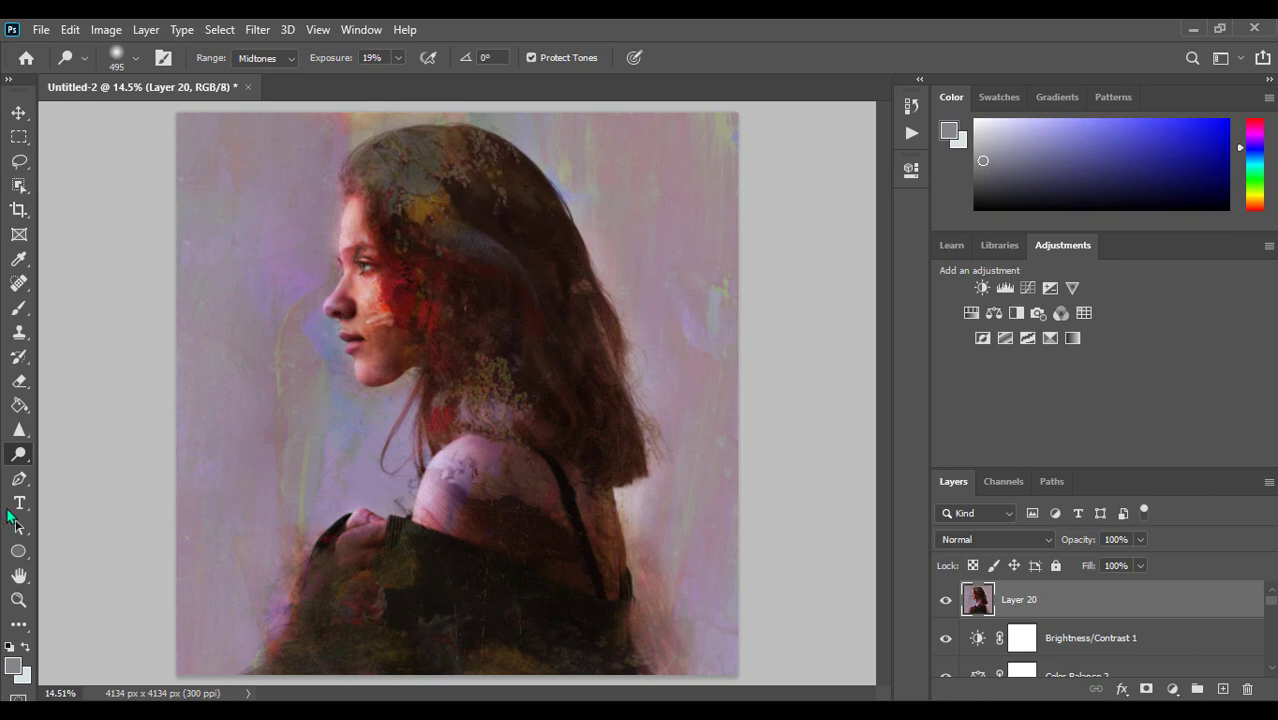
Burn darker shadows into the face and shoulder using a soft 180 px Burn brush at 25% exposure
right_click(18, 453)
click(75, 468)
right_click(391, 397)
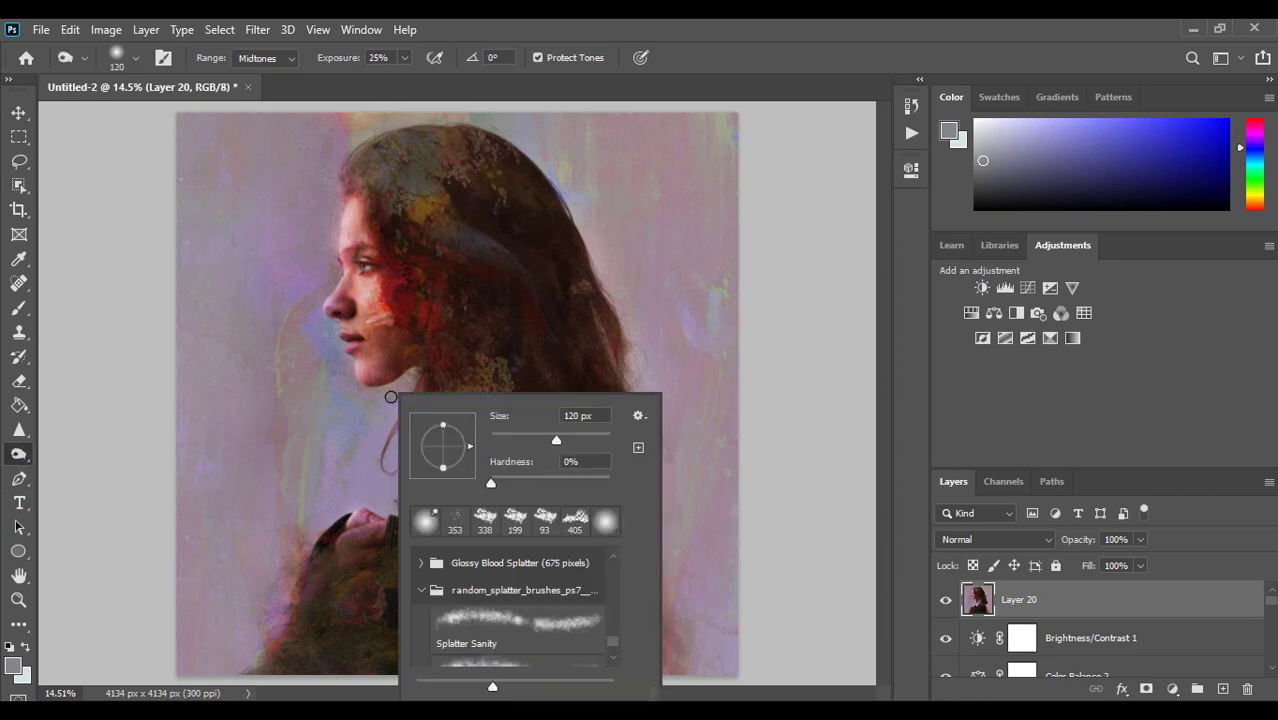
key(Escape)
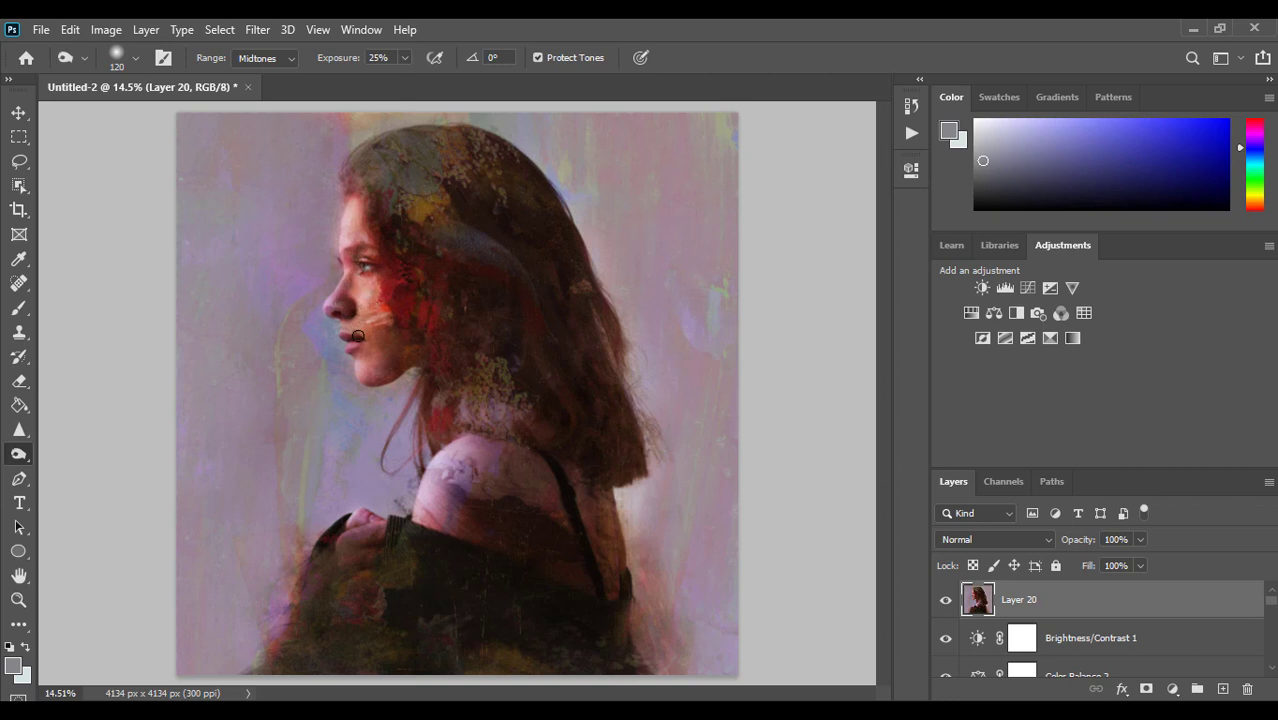
right_click(494, 343)
drag(668, 382, 680, 382)
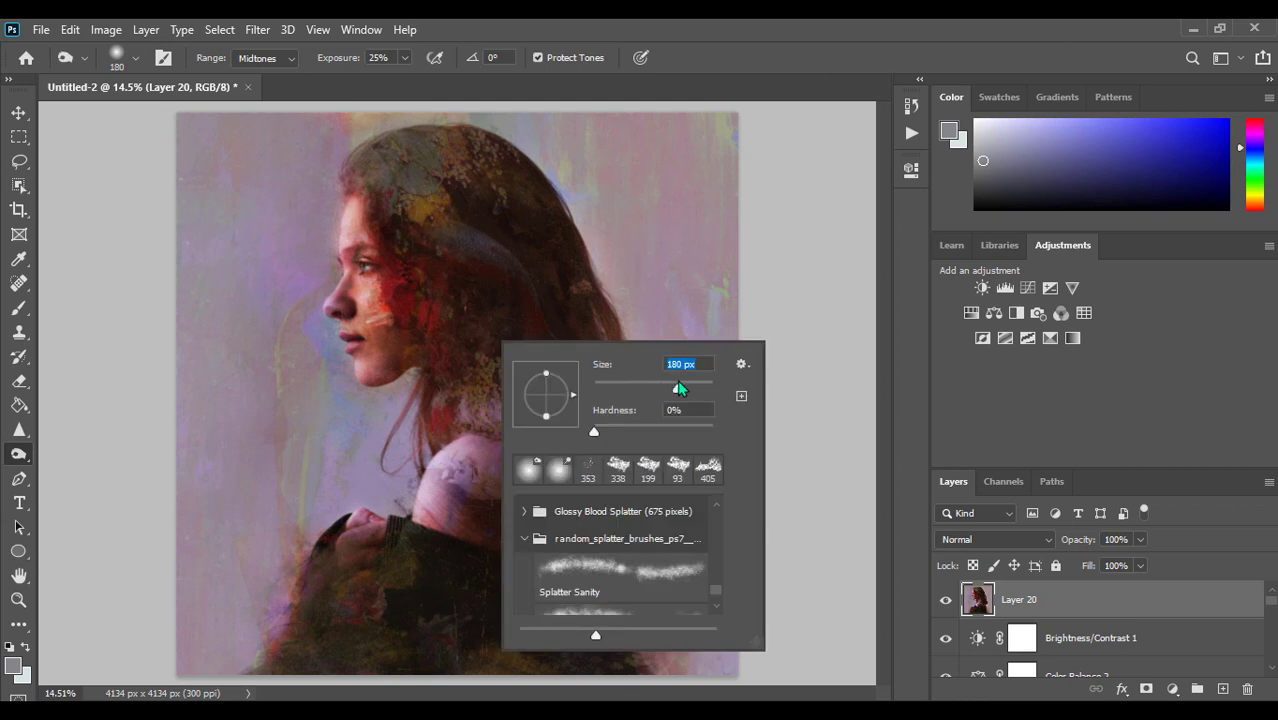
key(Escape)
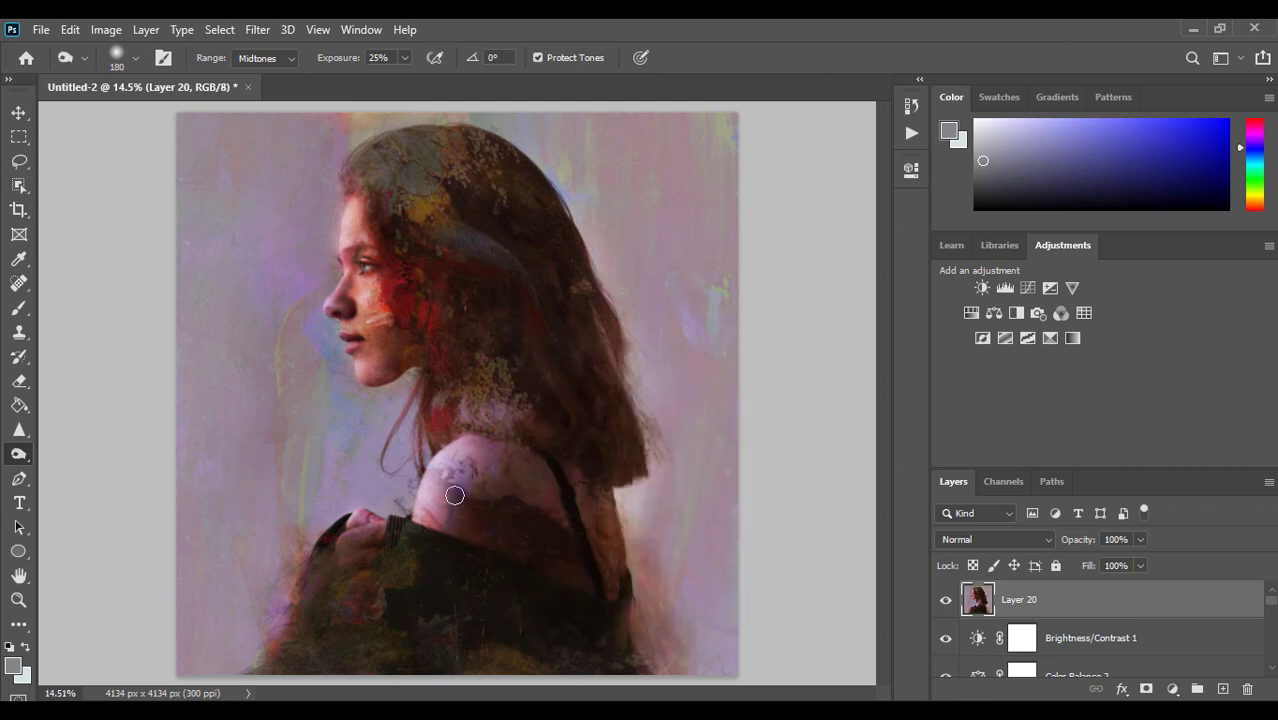
right_click(558, 545)
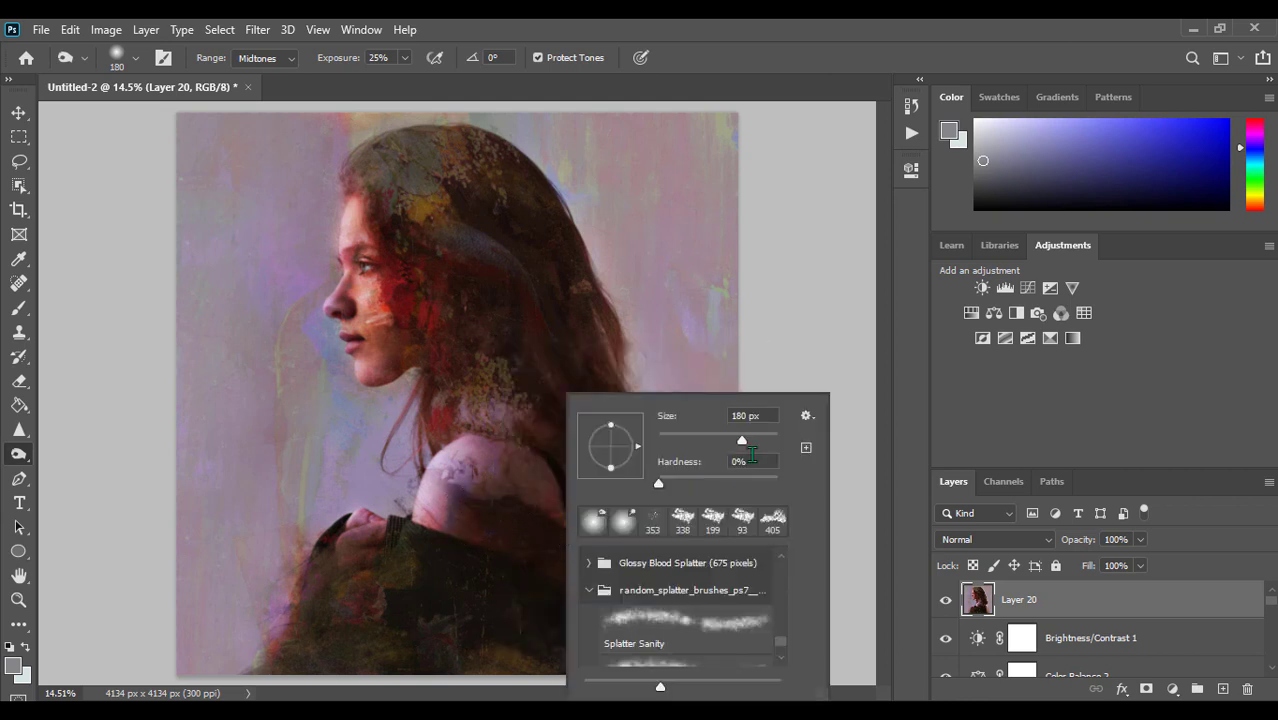
key(Return)
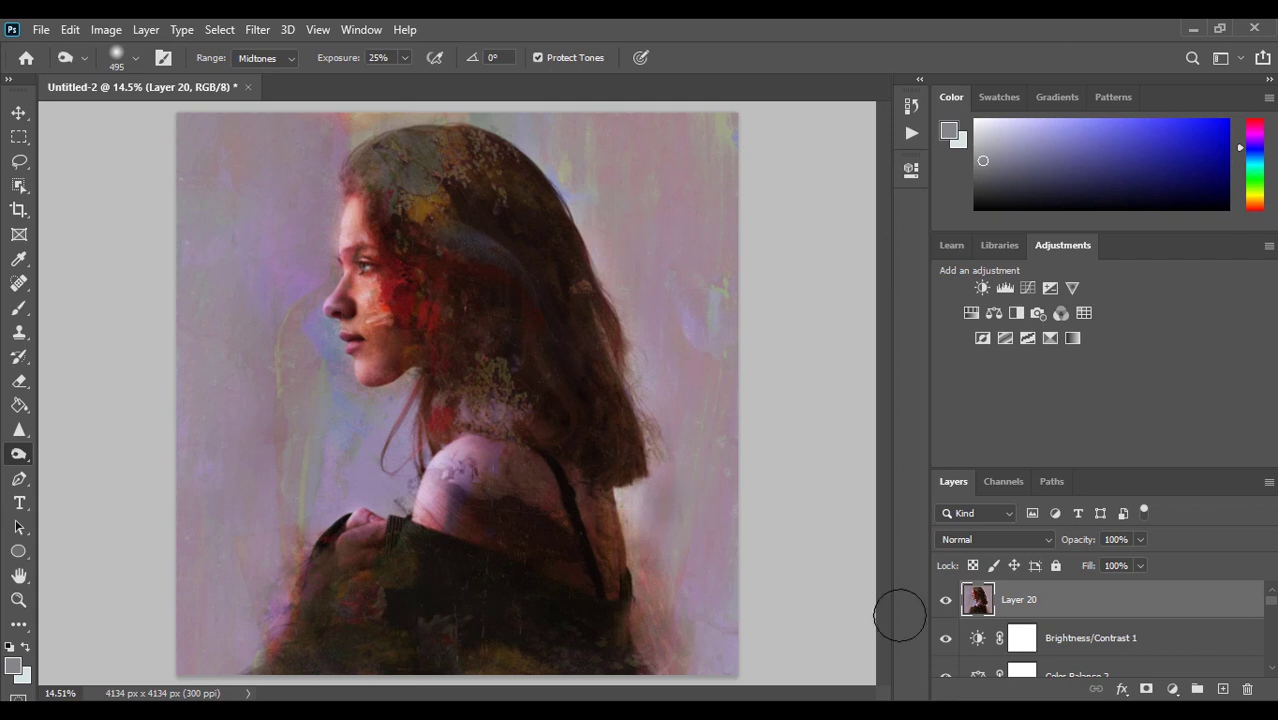
Toggle Layer 20's visibility to compare the dodged and burned result
click(946, 600)
click(946, 600)
click(19, 381)
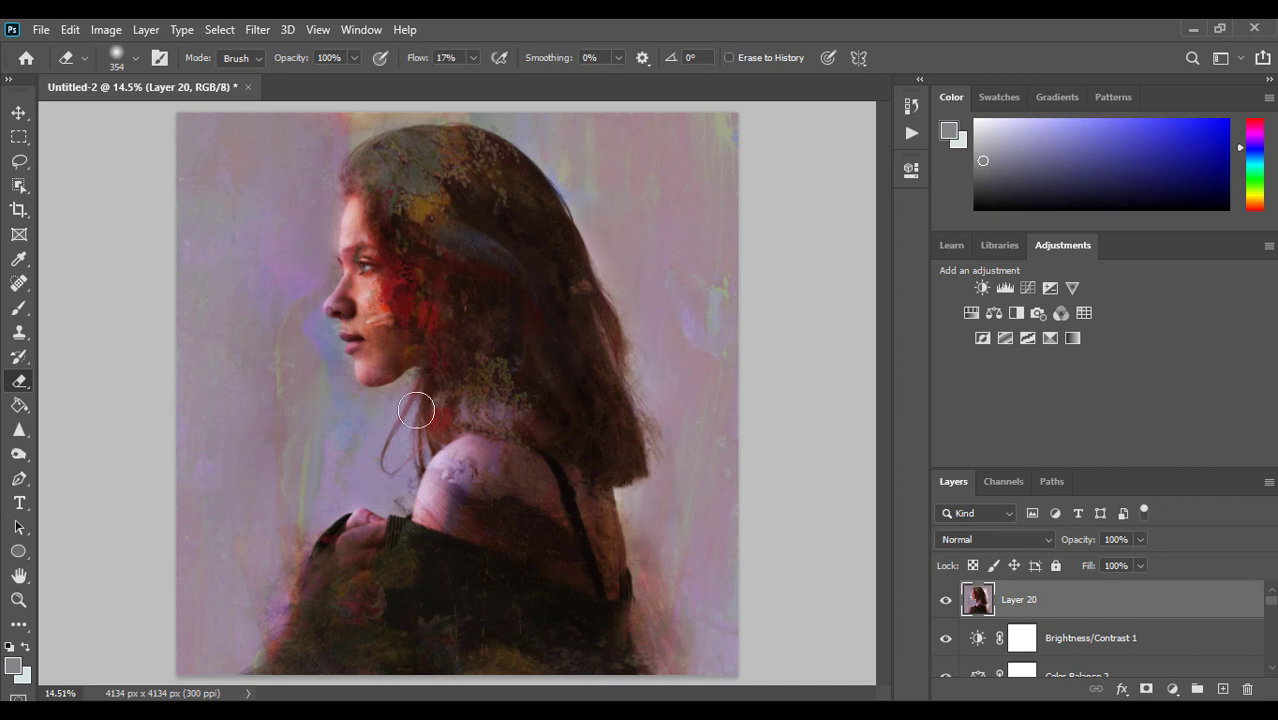
Lower Layer 20's opacity in the Layers panel
click(18, 112)
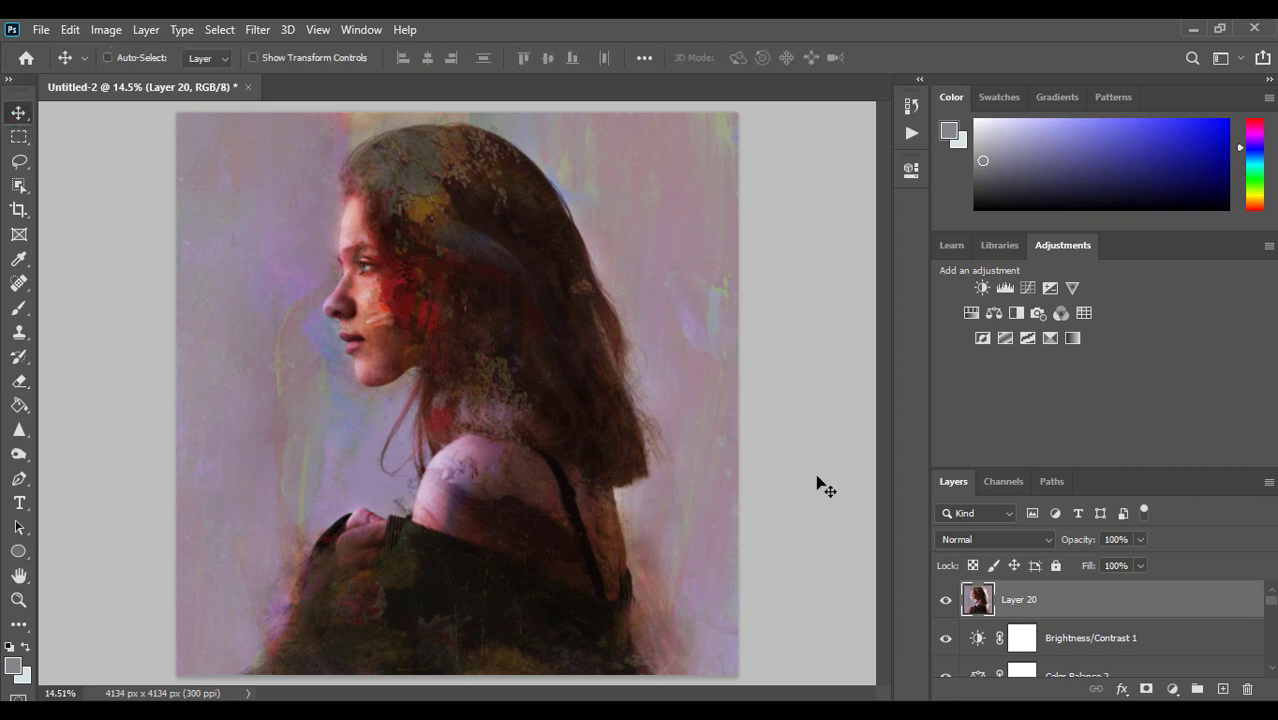
click(1139, 565)
drag(1139, 563, 1105, 570)
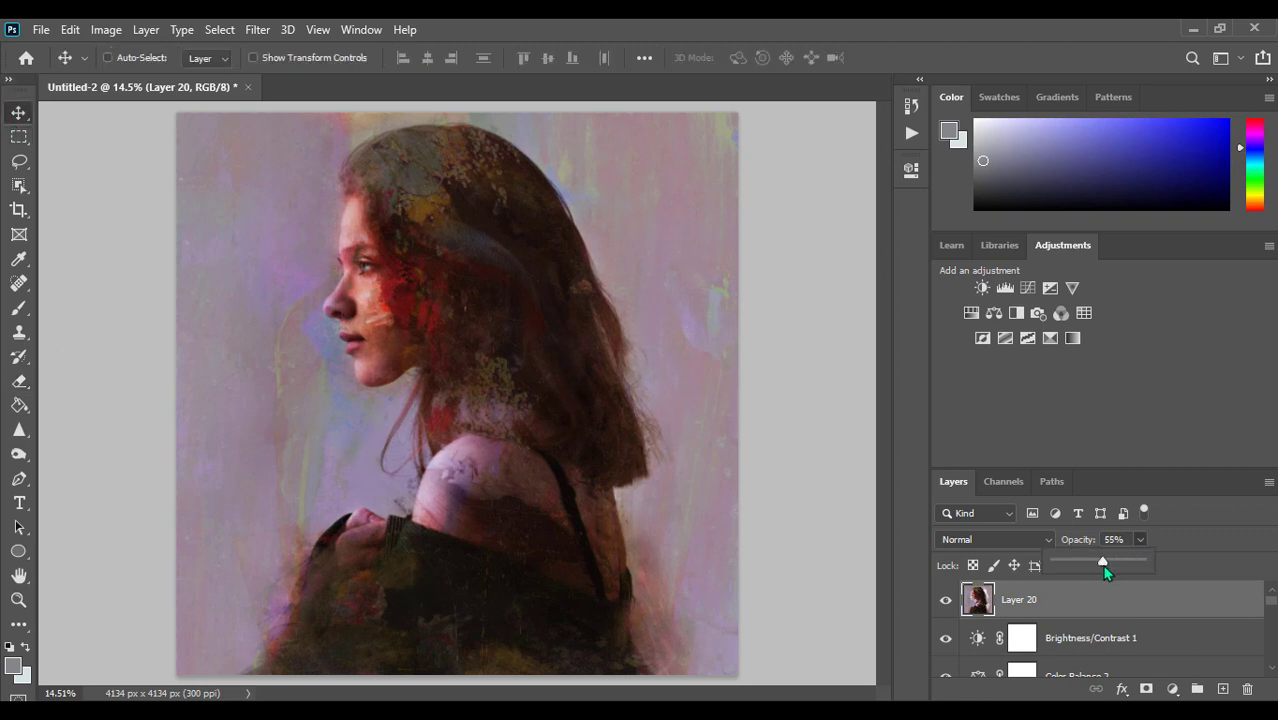
Stamp a merged copy of the visible image onto new Layer 21 with Apply Image
click(1223, 689)
click(110, 30)
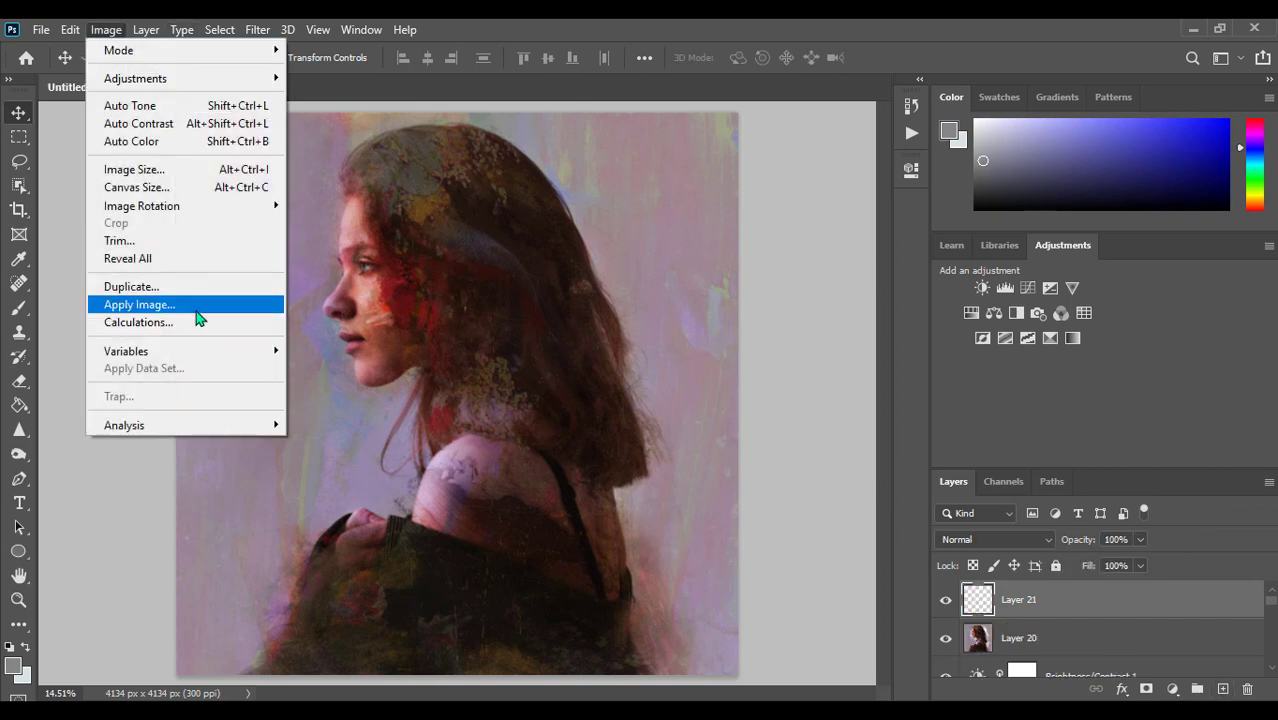
click(197, 309)
click(801, 186)
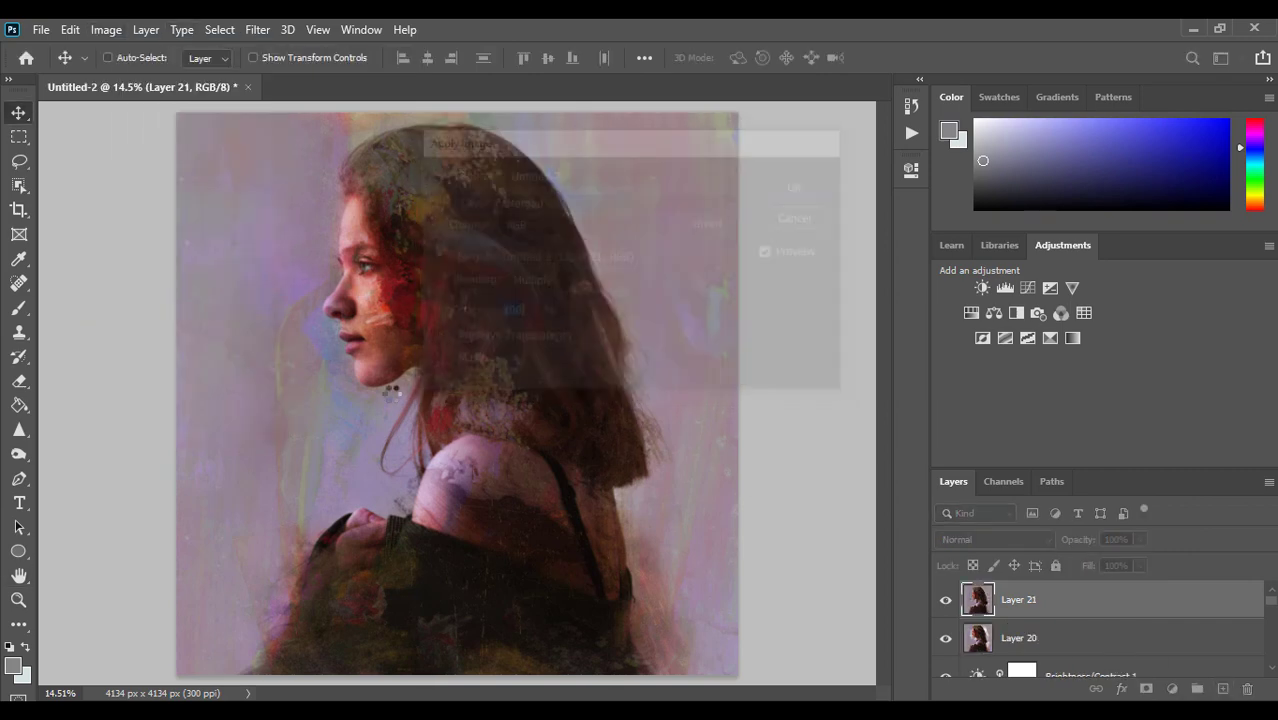
Zoom in to review the face details, then zoom back out to fit the whole image
click(18, 600)
drag(444, 359, 344, 259)
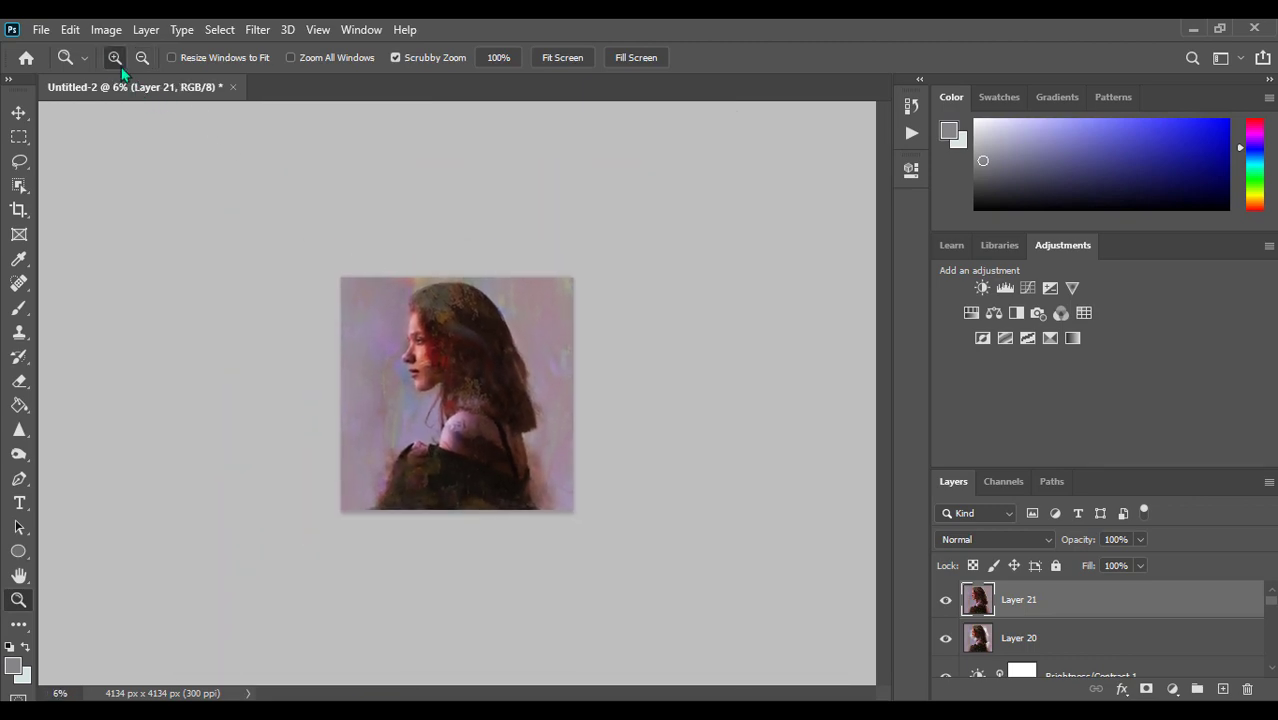
drag(439, 293, 389, 288)
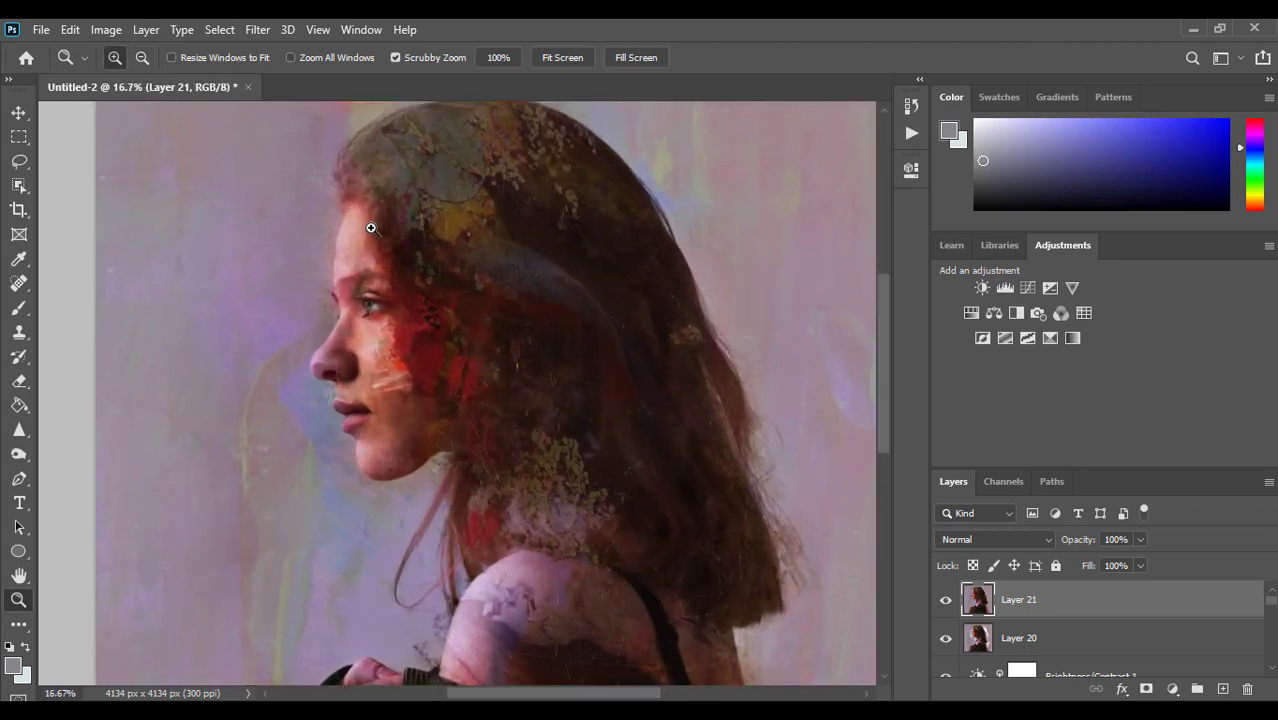
click(389, 288)
click(391, 355)
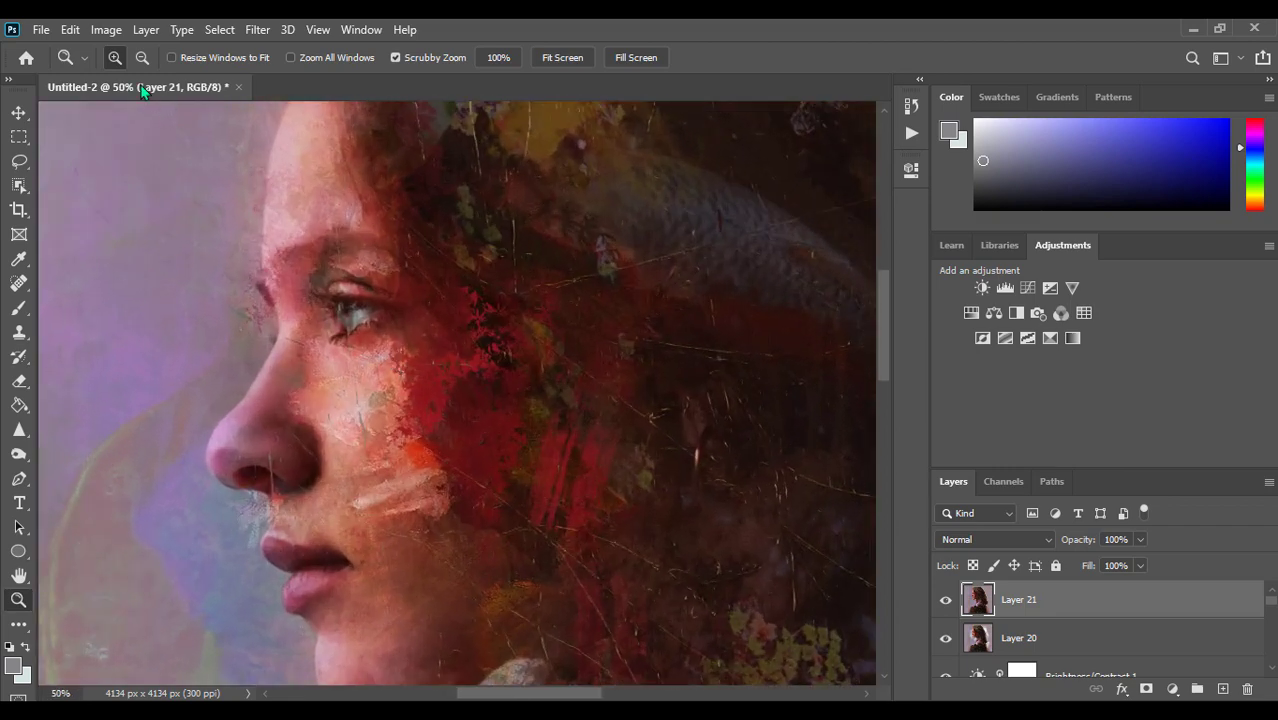
click(142, 57)
click(573, 379)
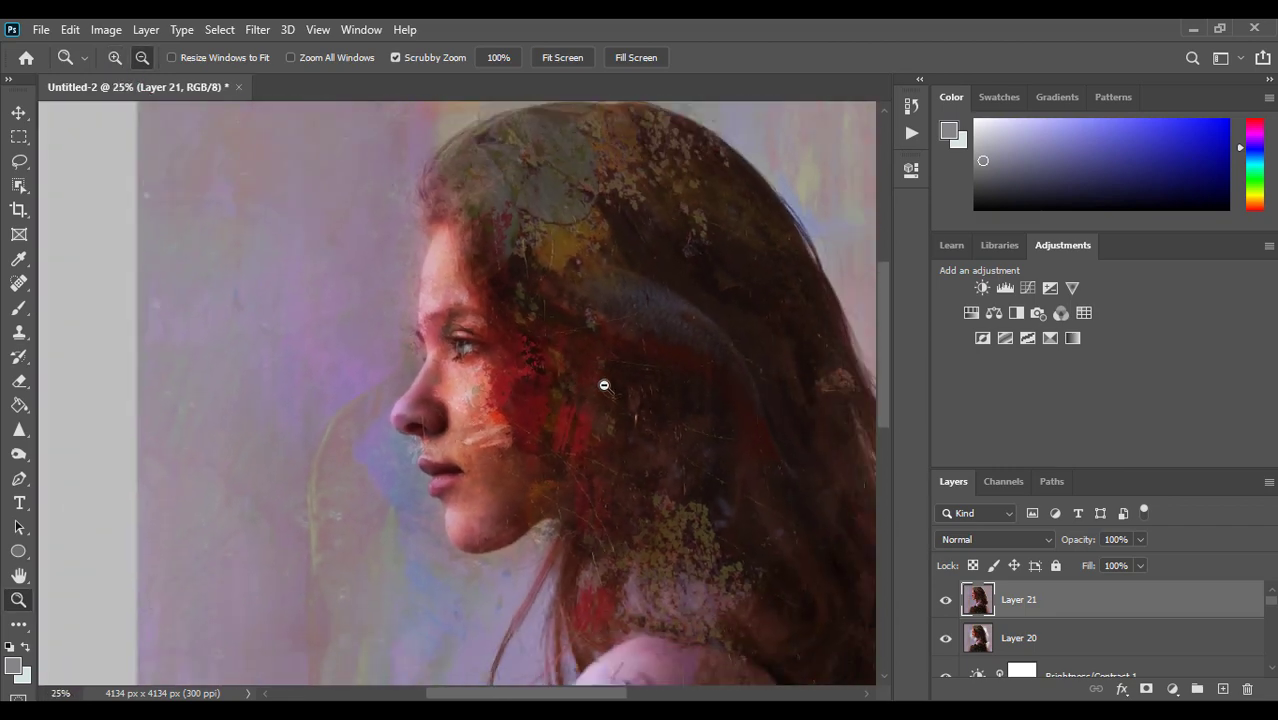
click(602, 382)
click(624, 517)
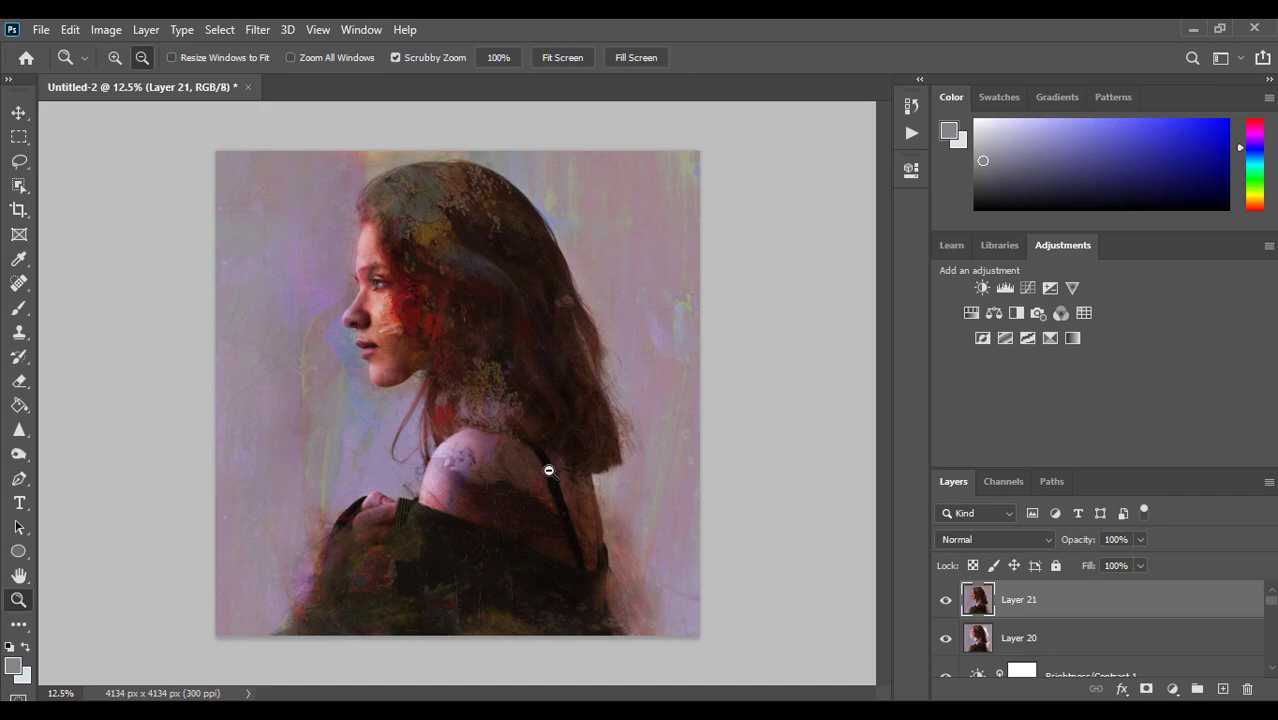